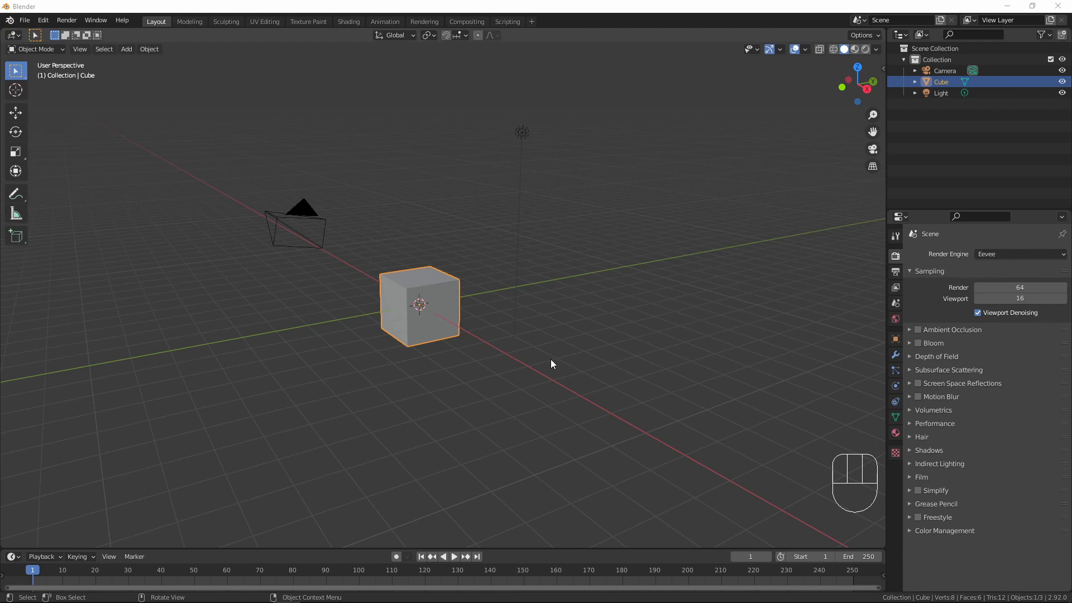
# - Add chair_blueprints.png as a reference image aligned to the front orthographic view
pyautogui.click(412, 297)
pyautogui.press('KP_1')
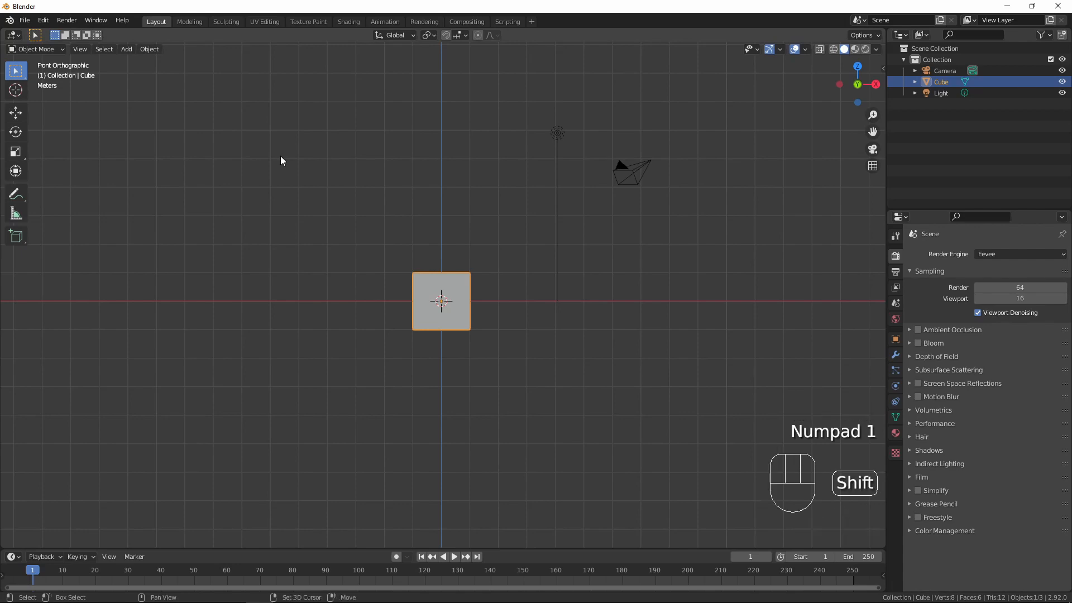
pyautogui.hotkey('shift', 'a')
pyautogui.moveTo(245, 168)
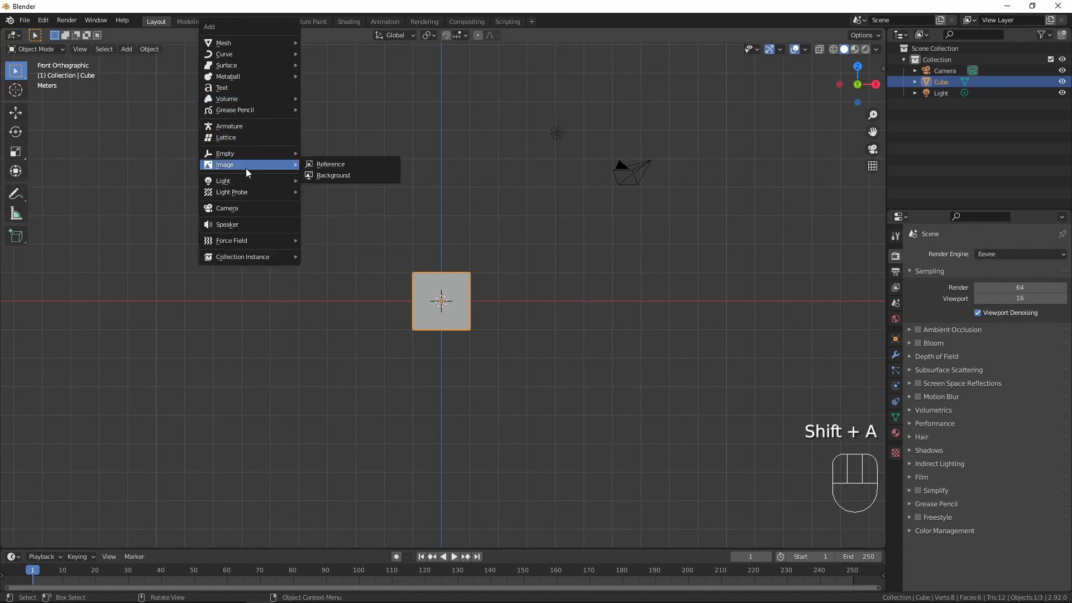
pyautogui.click(347, 160)
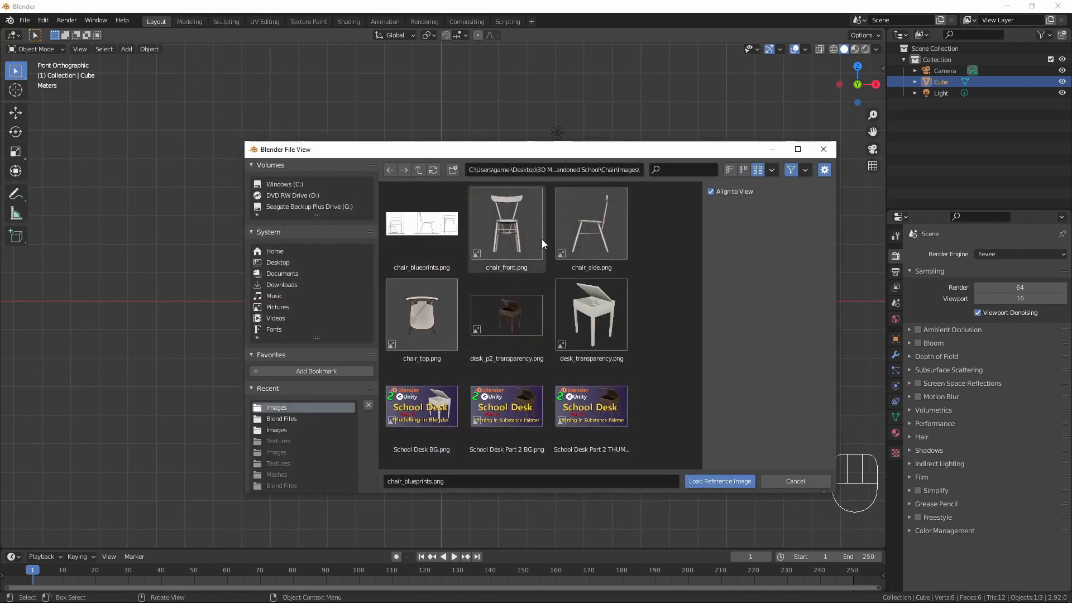
pyautogui.click(417, 243)
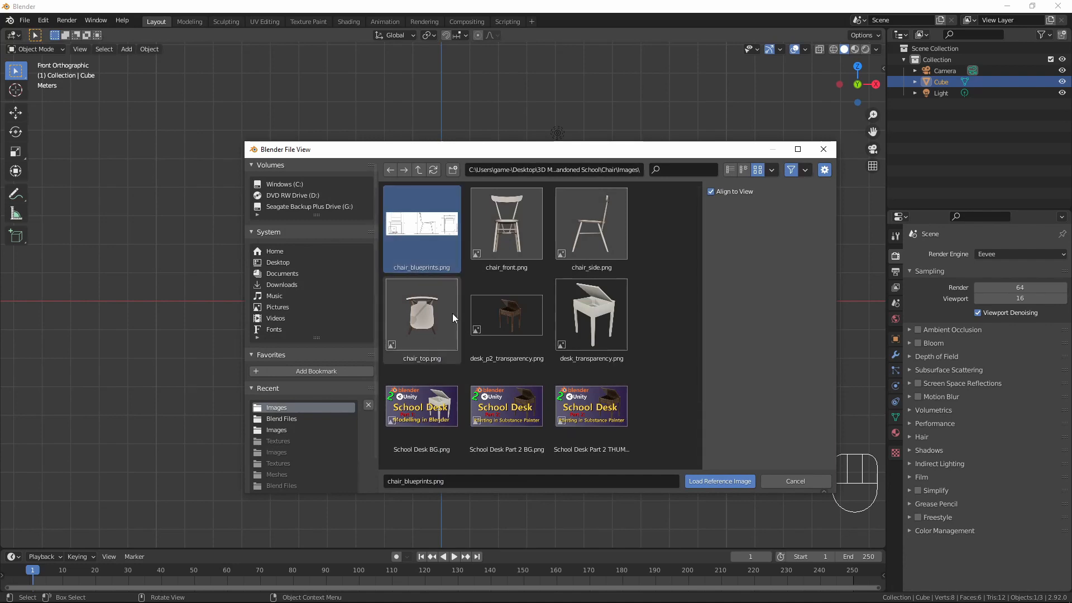
pyautogui.click(722, 481)
# - Move the blueprint image up about 0.716 m along Z so the chair's ground line sits on the X axis
pyautogui.scroll(3, 396, 302)
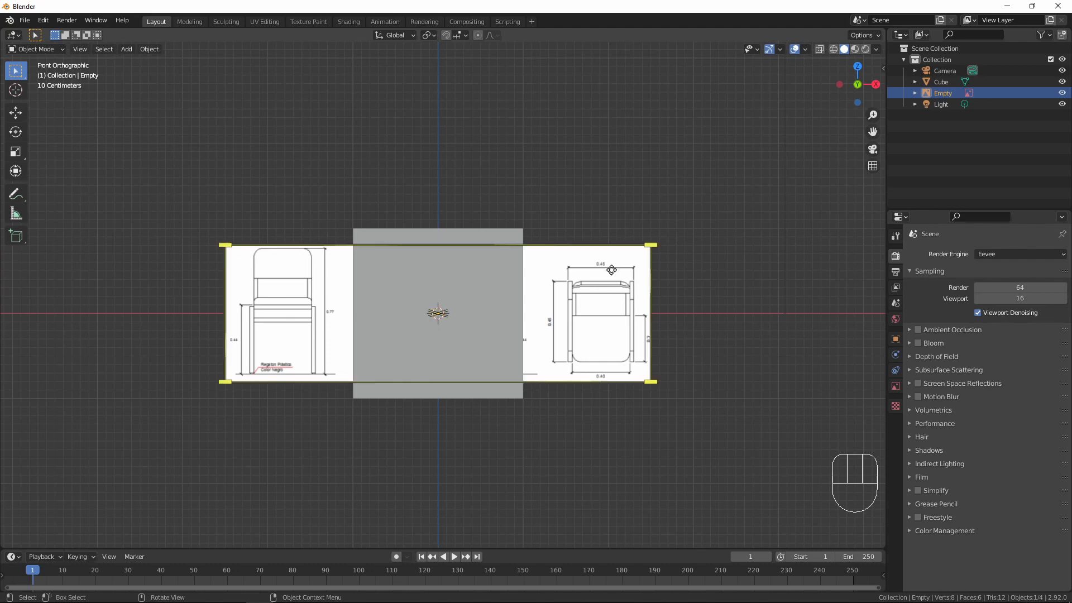
pyautogui.scroll(-3, 507, 330)
pyautogui.moveTo(507, 330); pyautogui.dragTo(452, 325, button='middle')
pyautogui.scroll(2, 452, 325)
pyautogui.press('KP_1')
pyautogui.scroll(2, 451, 320)
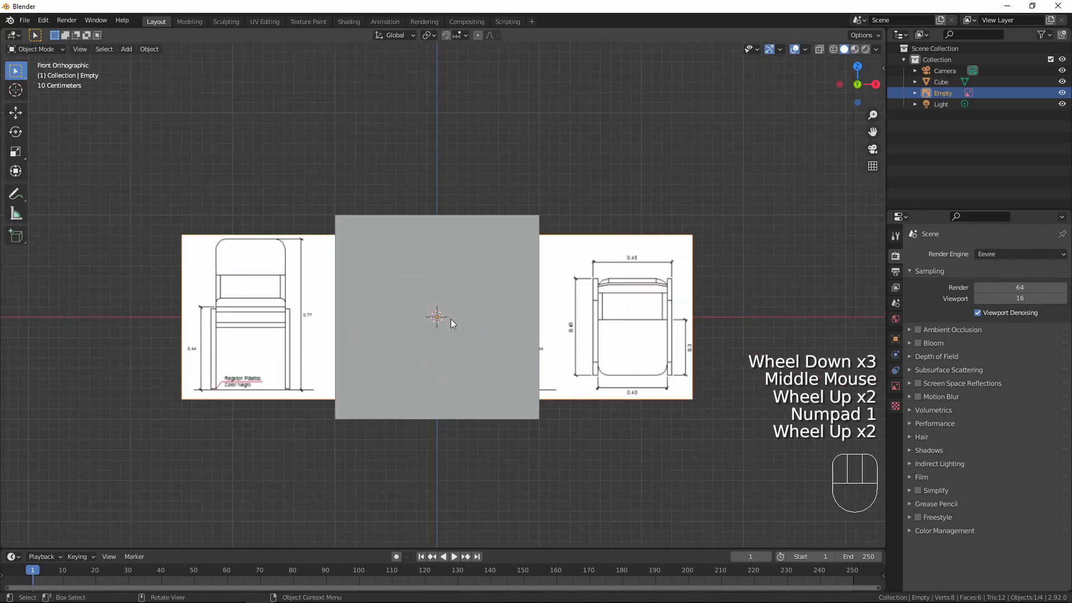
pyautogui.click(300, 311)
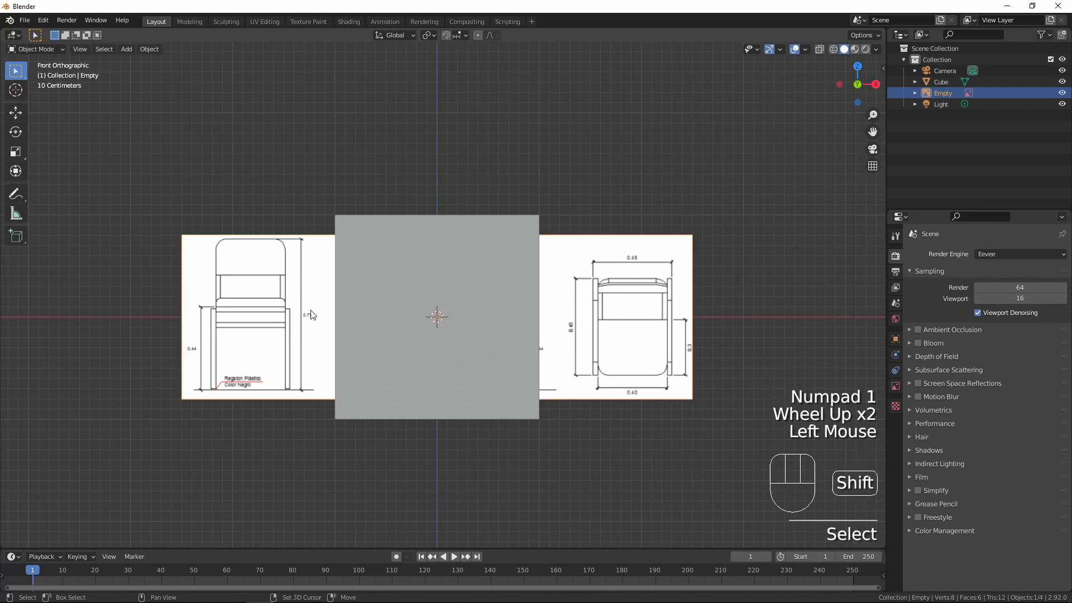
pyautogui.keyDown('shift'); pyautogui.moveTo(264, 296); pyautogui.dragTo(431, 249, button='middle'); pyautogui.keyUp('shift')
pyautogui.press('g')
pyautogui.press('z')
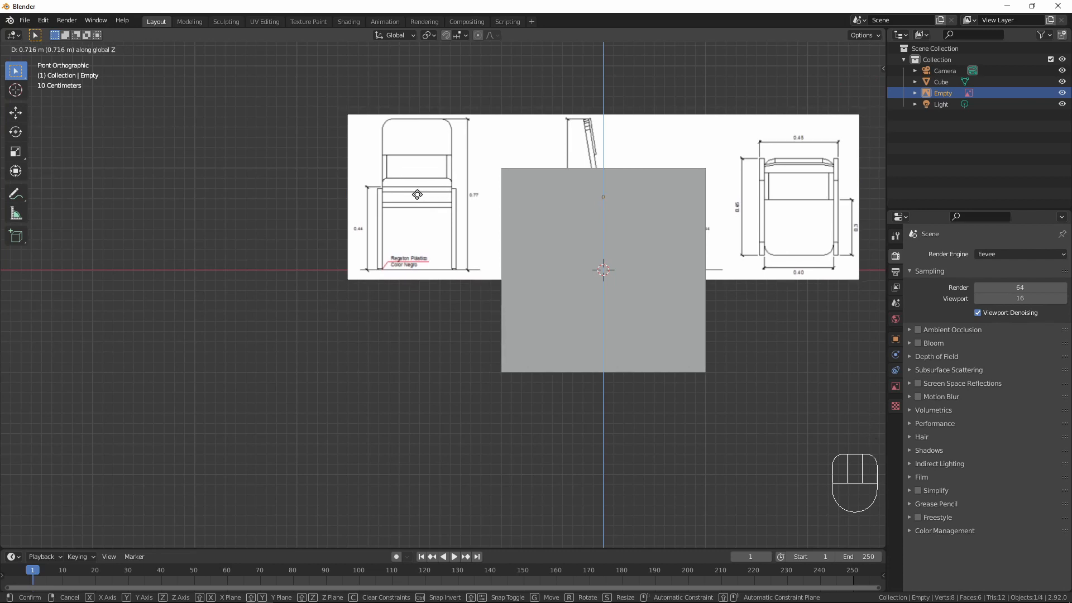
pyautogui.click(417, 194)
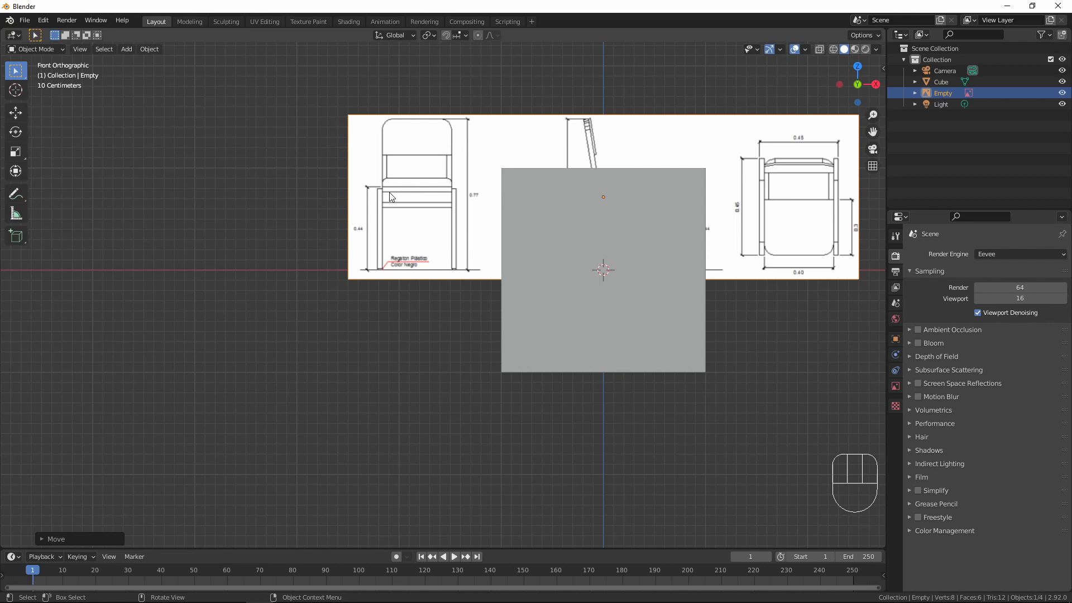
# - Move the blueprint image about 1.83 m along X to centre the front-view chair drawing on the Z axis
pyautogui.press('g')
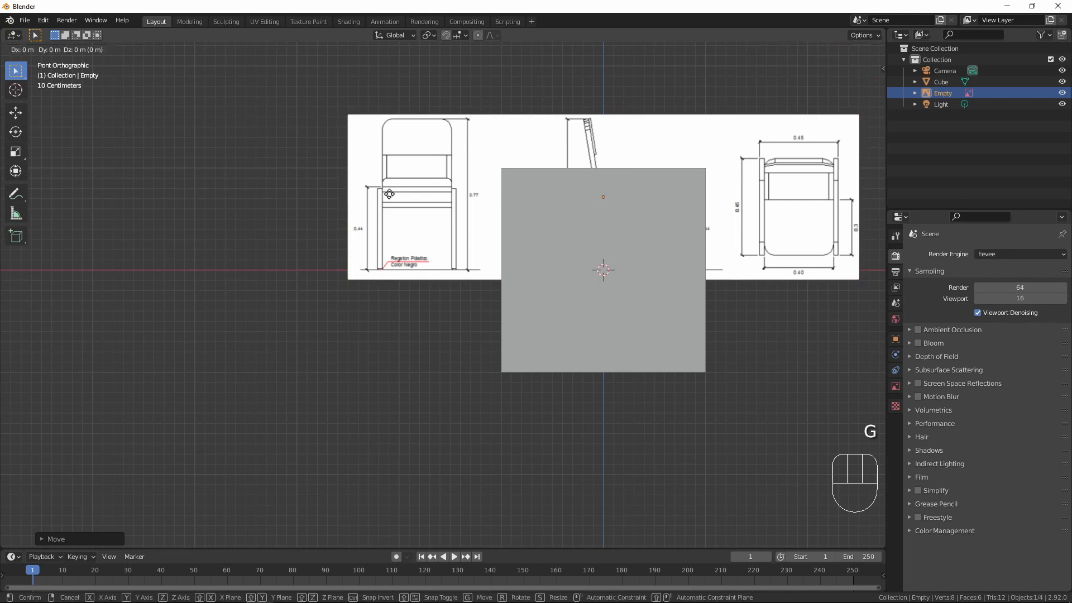
pyautogui.press('x')
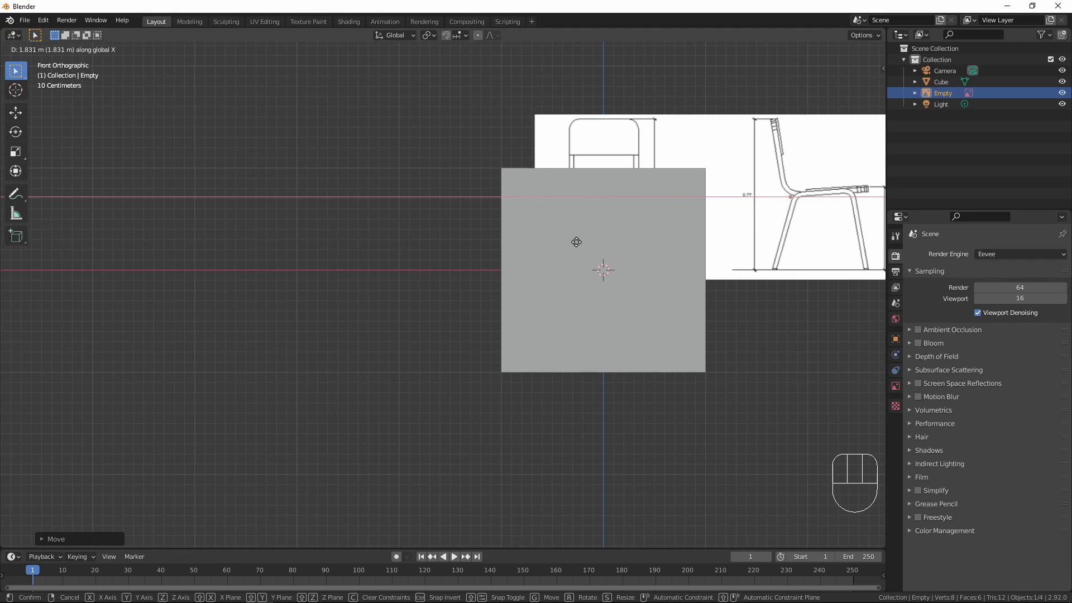
pyautogui.click(576, 241)
# - Duplicate the blueprint image in place and rotate the copy -90° about the Z axis
pyautogui.scroll(-2, 642, 162)
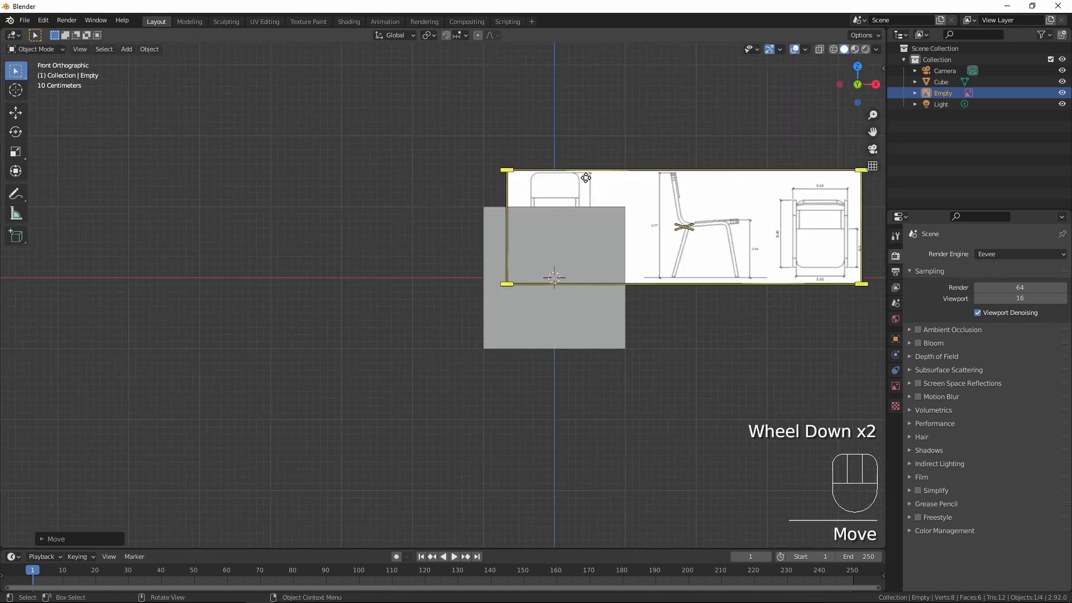
pyautogui.keyDown('shift'); pyautogui.moveTo(607, 198); pyautogui.dragTo(488, 266, button='middle'); pyautogui.keyUp('shift')
pyautogui.scroll(2, 567, 306)
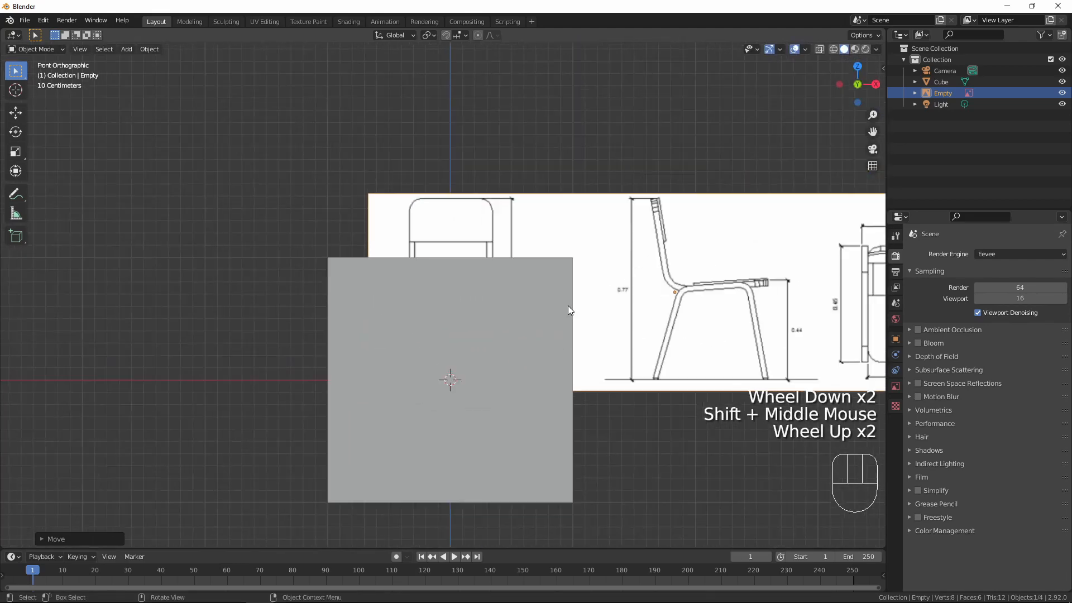
pyautogui.scroll(-1, 568, 306)
pyautogui.moveTo(568, 306); pyautogui.dragTo(515, 338, button='middle')
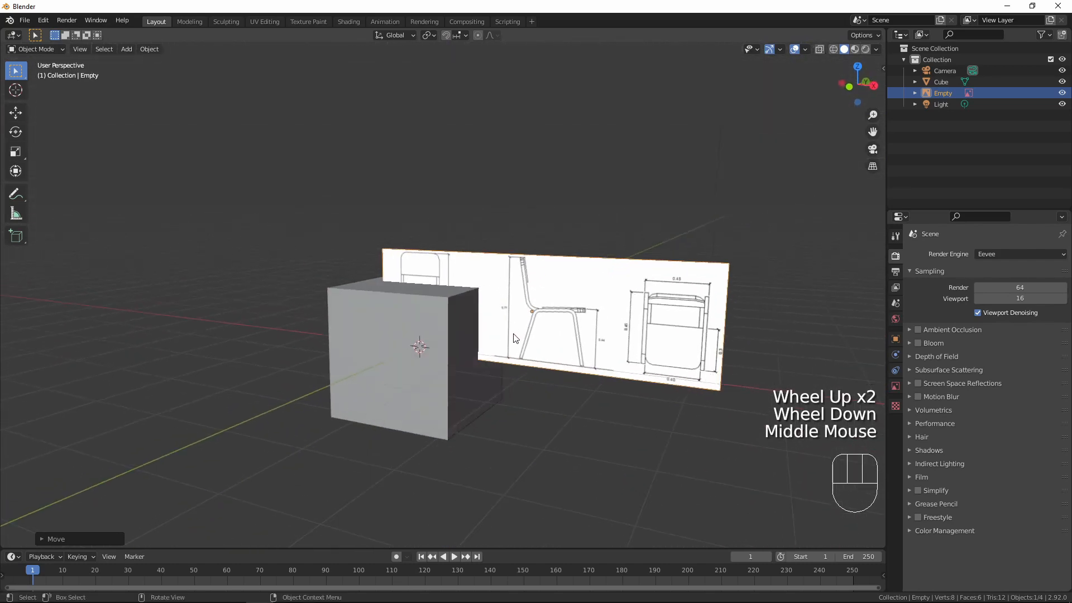
pyautogui.hotkey('shift', 'd')
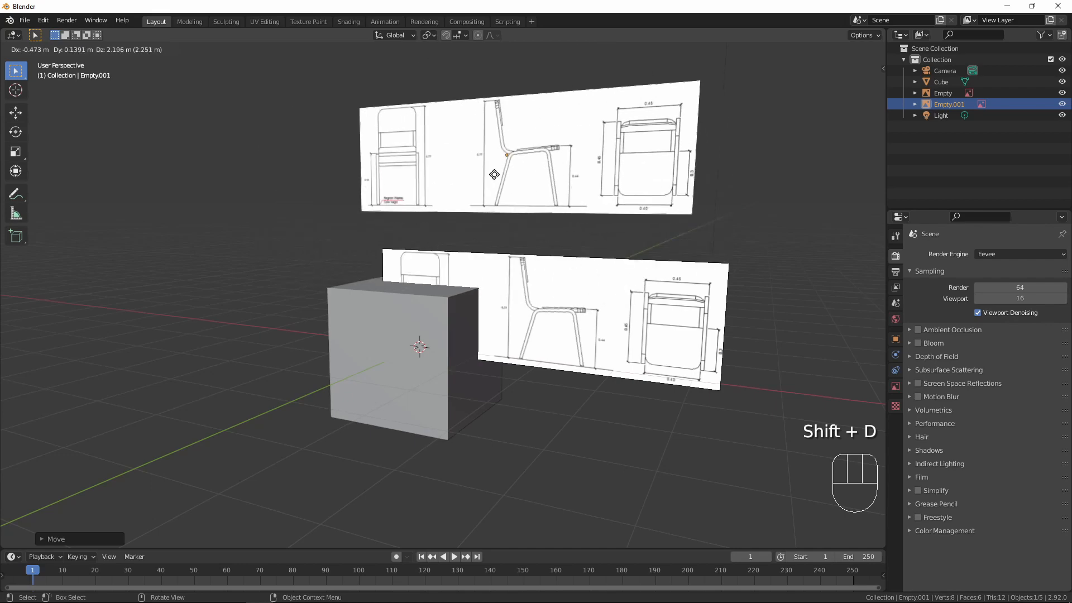
pyautogui.rightClick(459, 162)
pyautogui.scroll(-2, 485, 201)
pyautogui.moveTo(486, 201); pyautogui.dragTo(425, 204, button='middle')
pyautogui.write('rz')
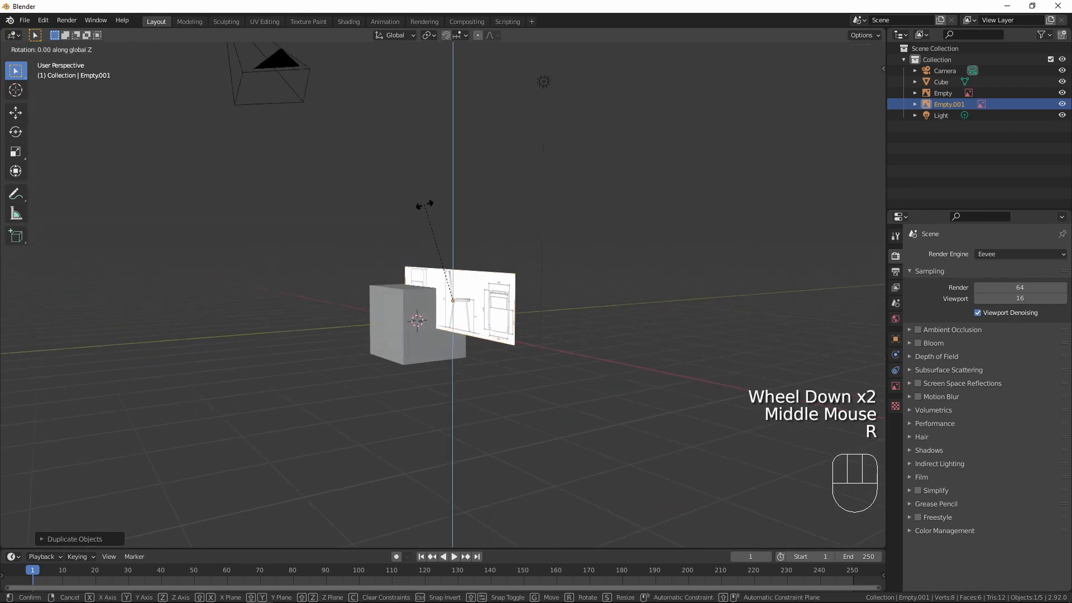
pyautogui.write('-90')
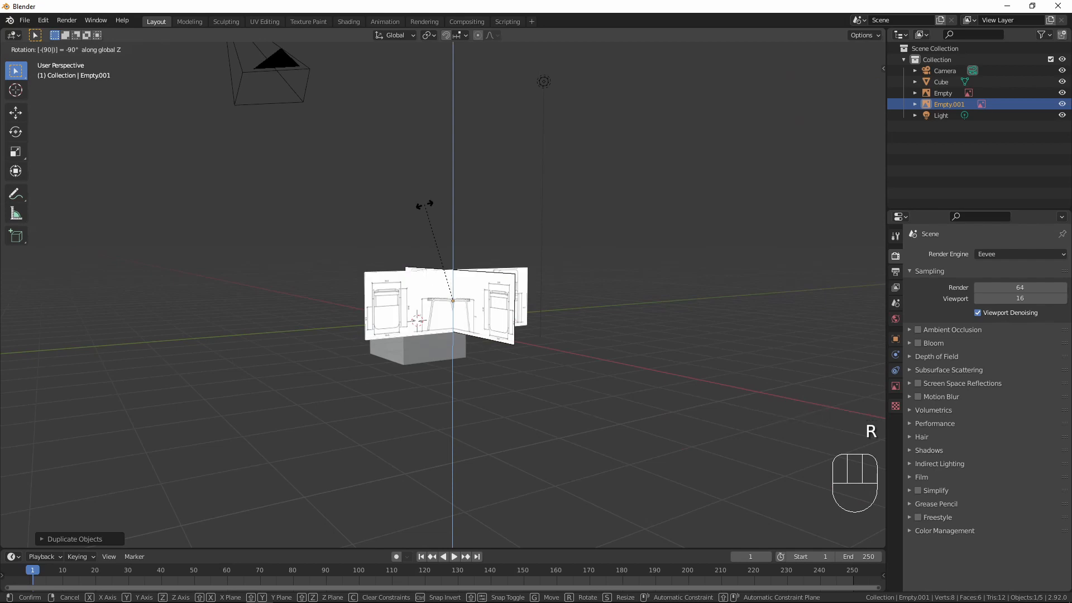
pyautogui.press('Return')
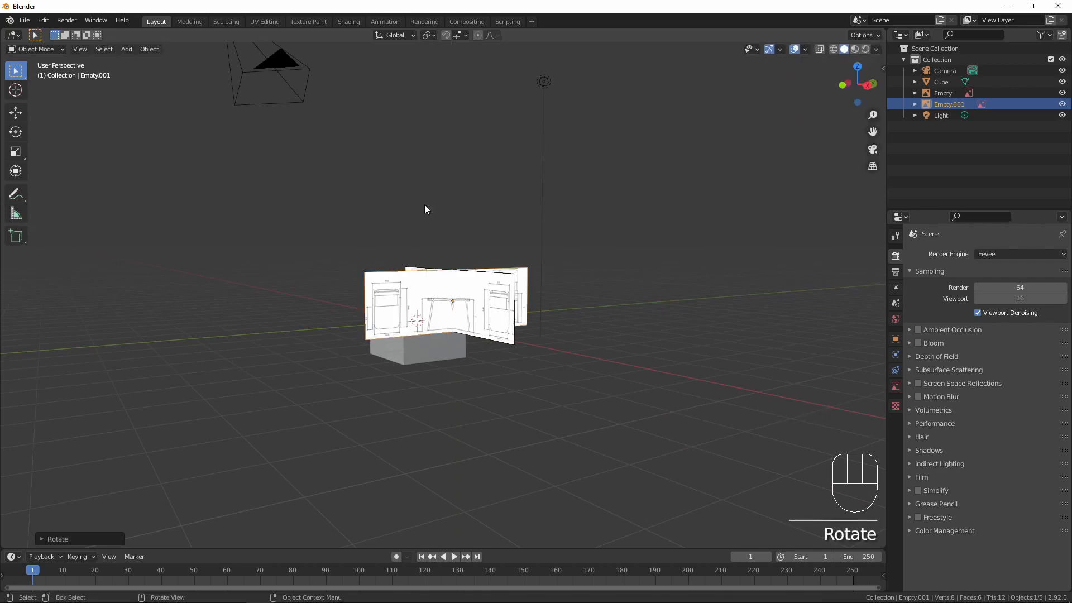
# - In the right view, move the duplicated blueprint along Y to centre the side-view chair drawing on the Z axis
pyautogui.press('KP_3')
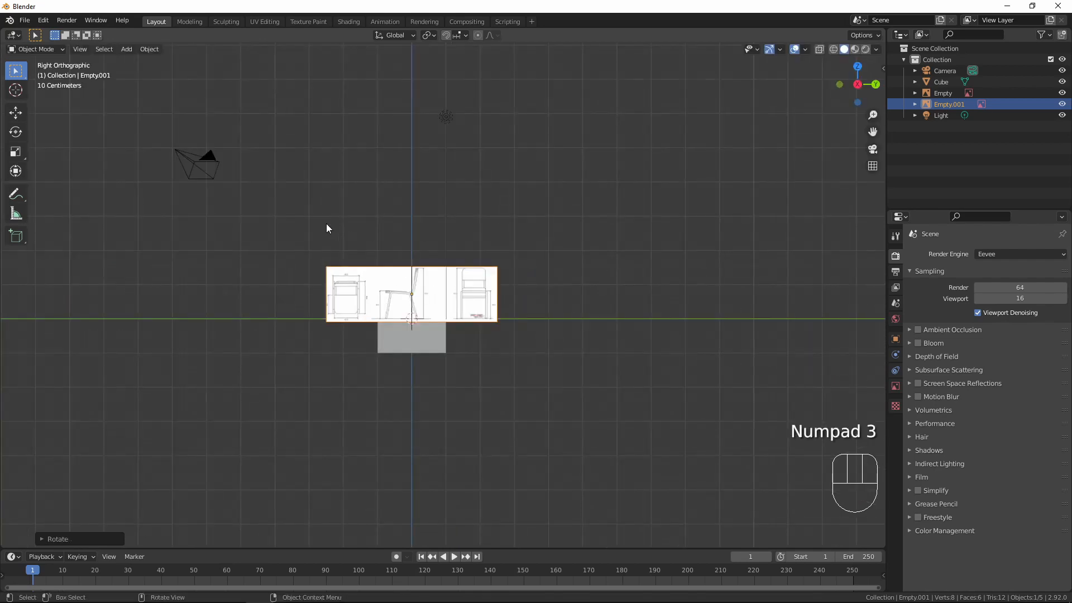
pyautogui.scroll(4, 335, 224)
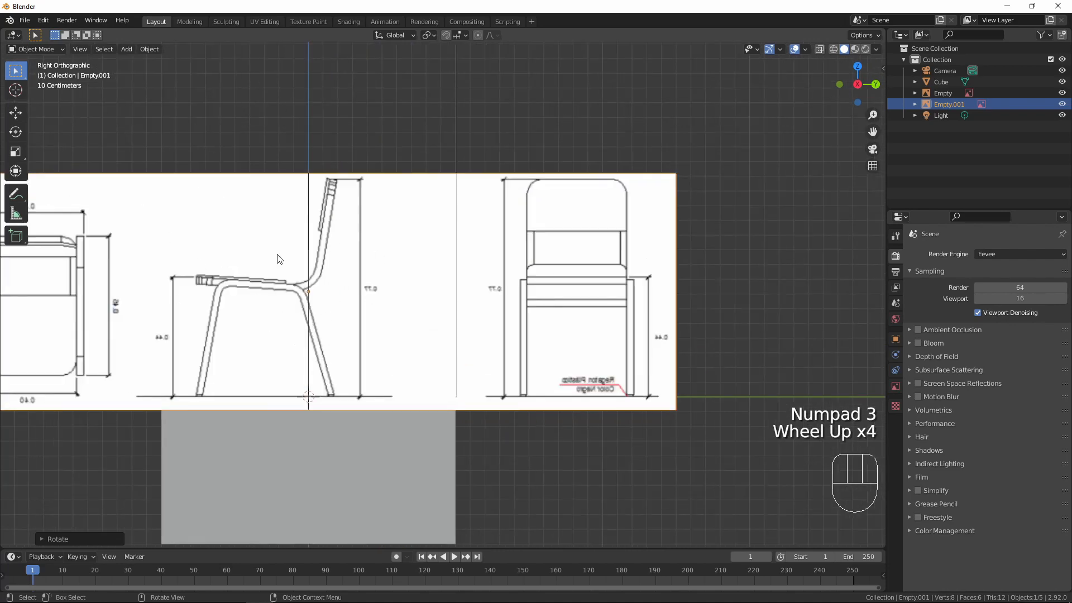
pyautogui.scroll(-1, 279, 259)
pyautogui.keyDown('shift'); pyautogui.scroll(-1, 338, 309); pyautogui.keyUp('shift')
pyautogui.keyDown('shift'); pyautogui.moveTo(339, 309); pyautogui.dragTo(397, 272, button='middle'); pyautogui.keyUp('shift')
pyautogui.click(389, 258)
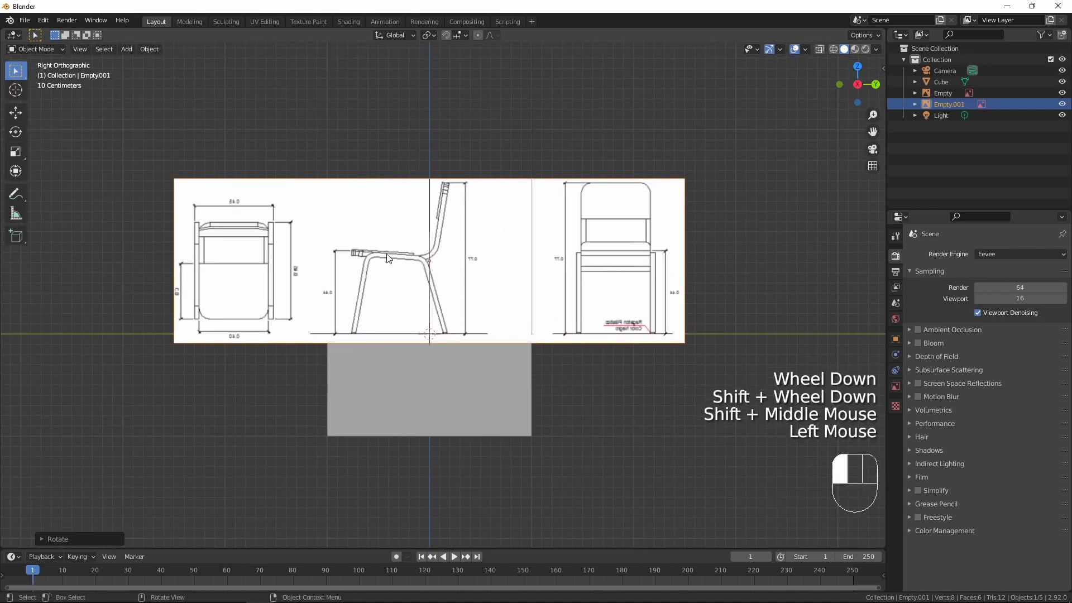
pyautogui.press('g')
pyautogui.press('y')
pyautogui.rightClick(390, 262)
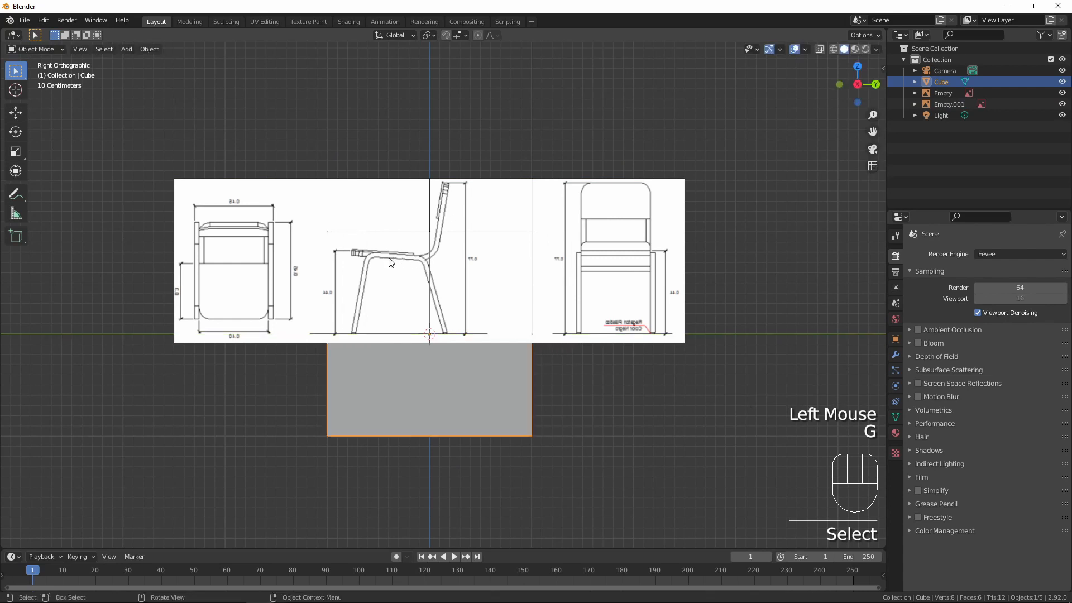
pyautogui.click(391, 263)
pyautogui.press('g')
pyautogui.press('y')
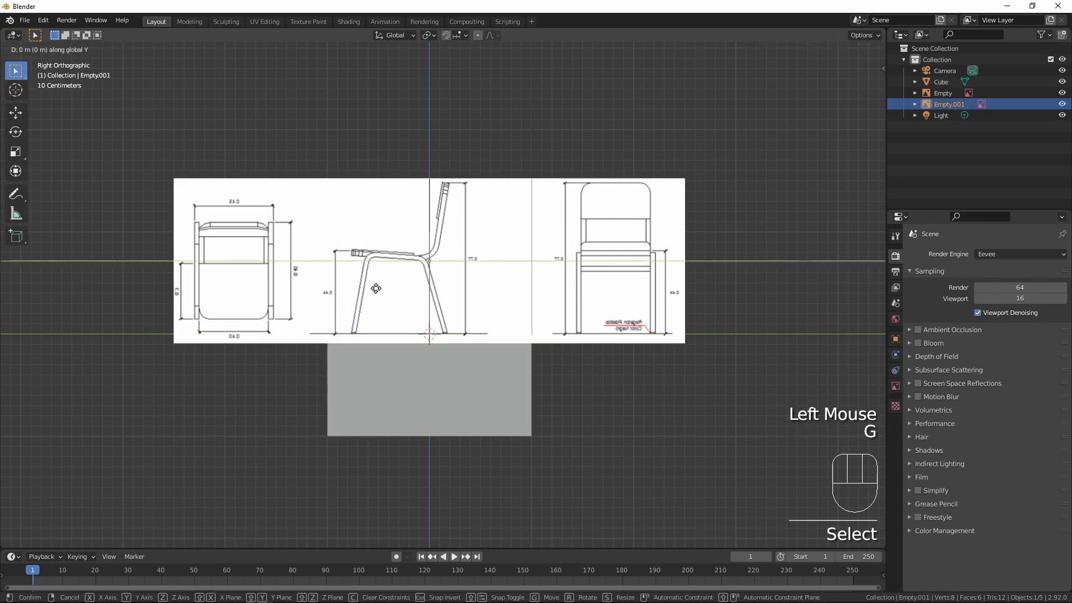
pyautogui.click(411, 285)
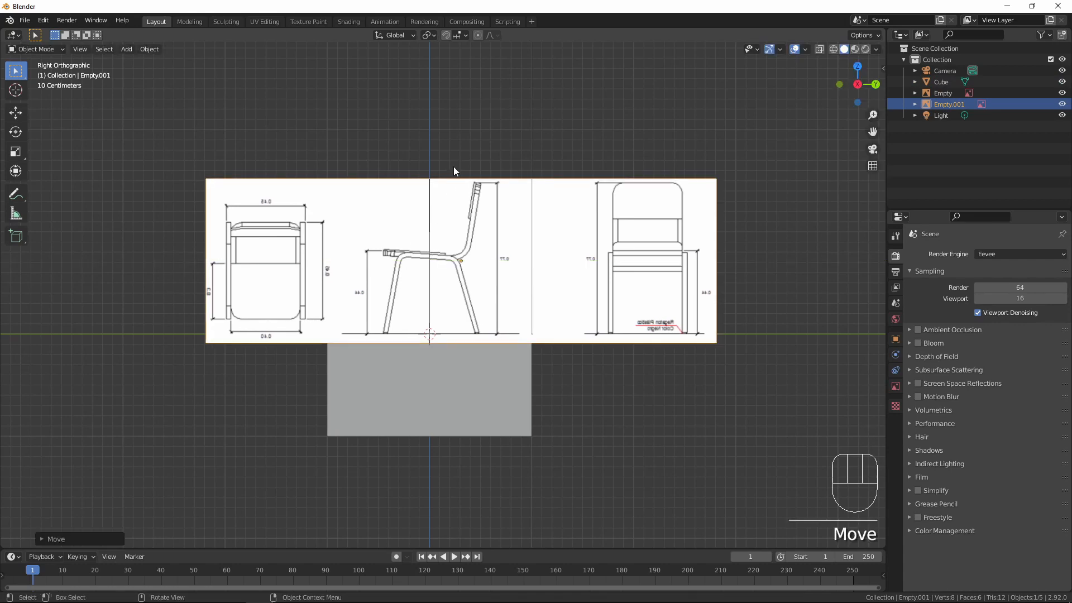
# - Move the rotated blueprint copy along negative X until it stands well clear behind the cube
pyautogui.scroll(-2, 453, 167)
pyautogui.moveTo(454, 168); pyautogui.dragTo(314, 257, button='middle')
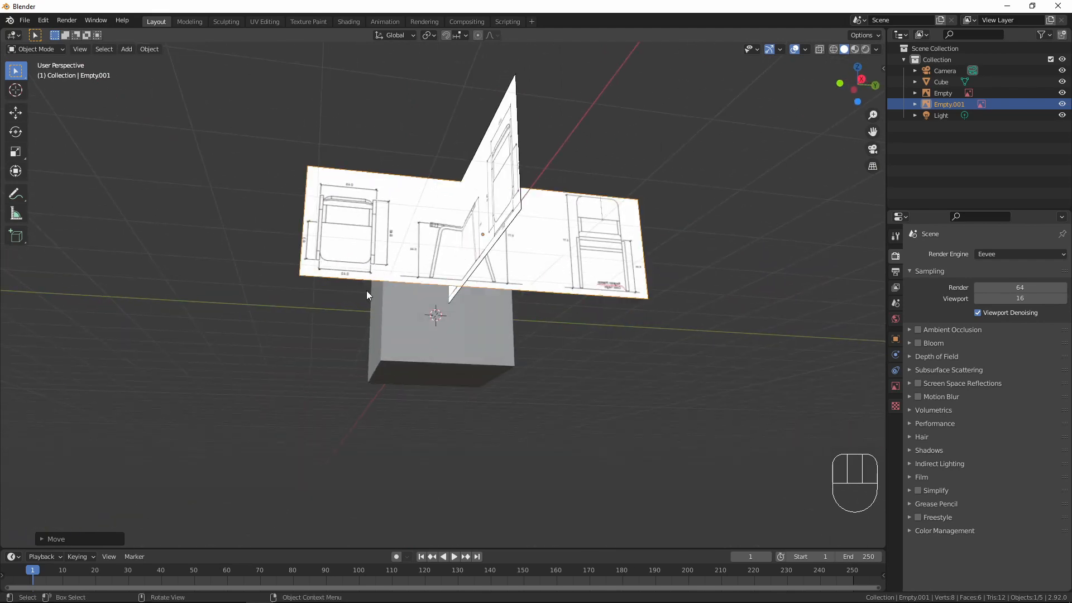
pyautogui.moveTo(367, 290); pyautogui.dragTo(534, 317, button='middle')
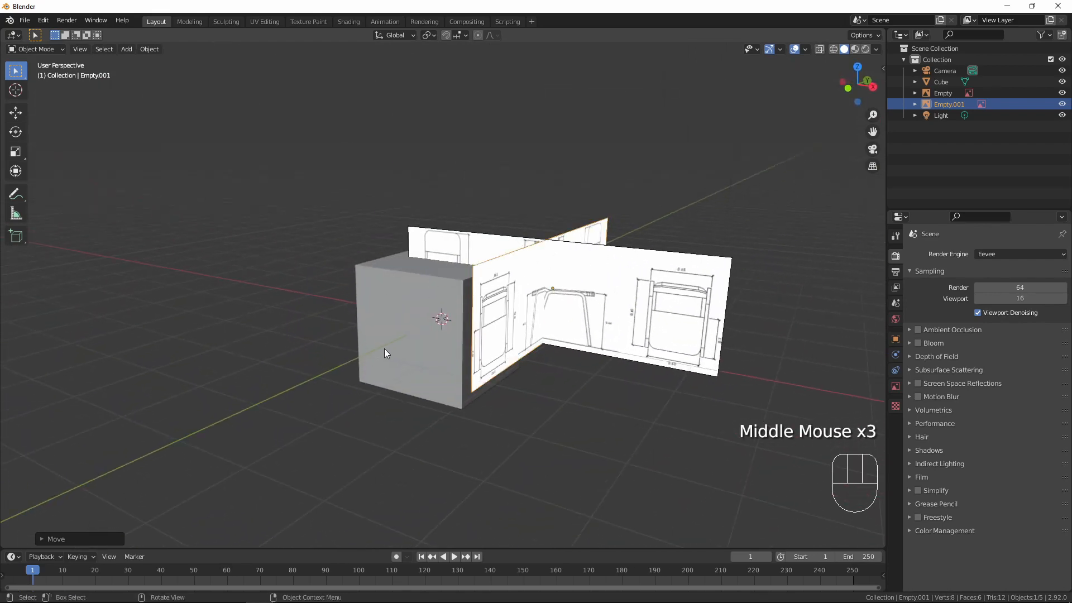
pyautogui.press('g')
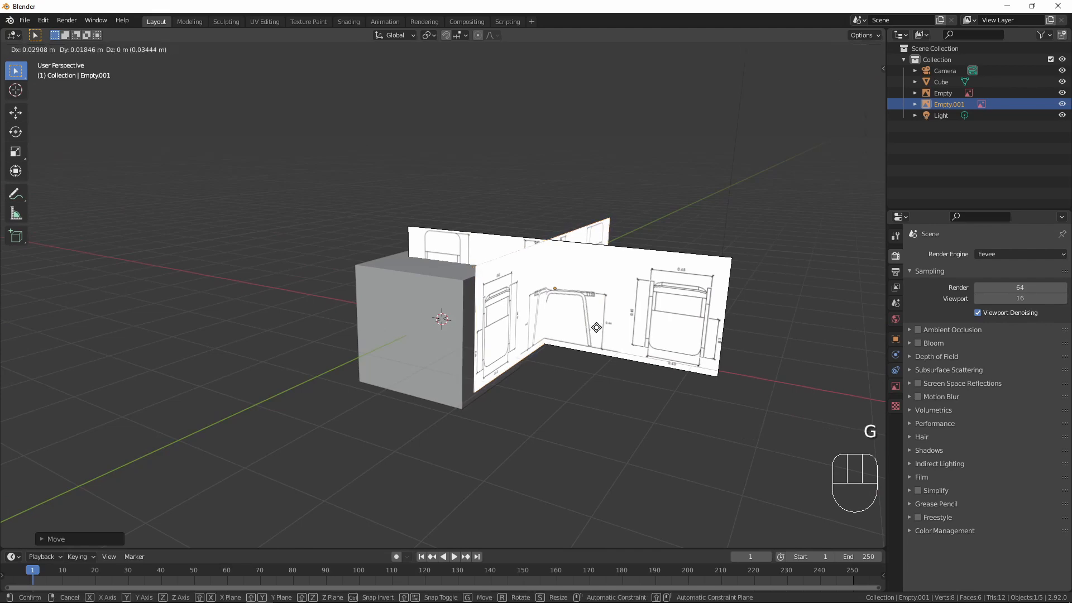
pyautogui.press('x')
pyautogui.click(454, 269)
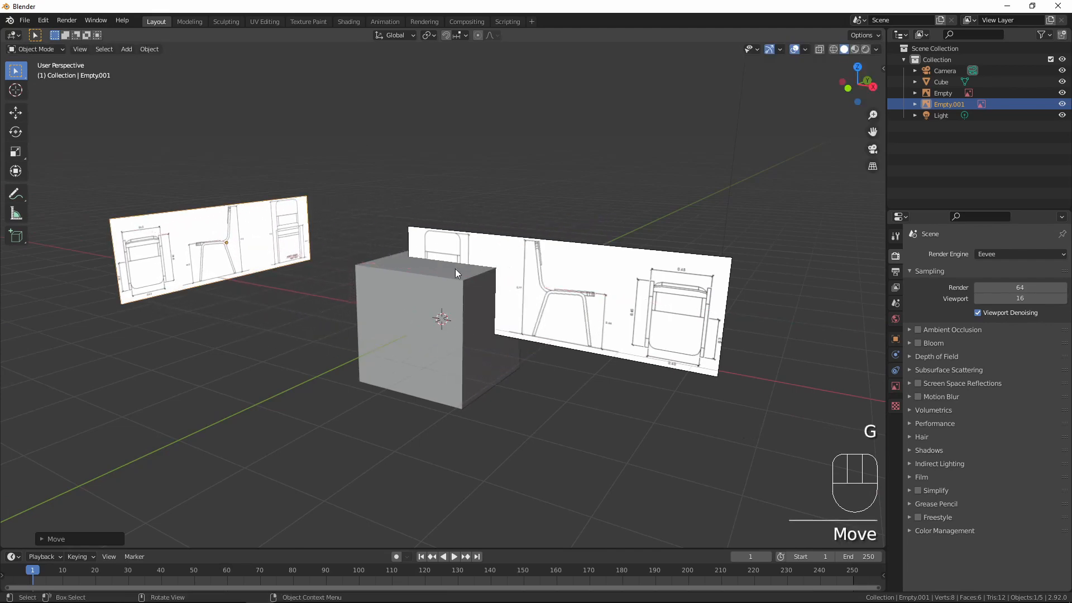
# - Move the original blueprint back along Y, well clear of the cube, and check both references in front and right views
pyautogui.click(563, 272)
pyautogui.press('g')
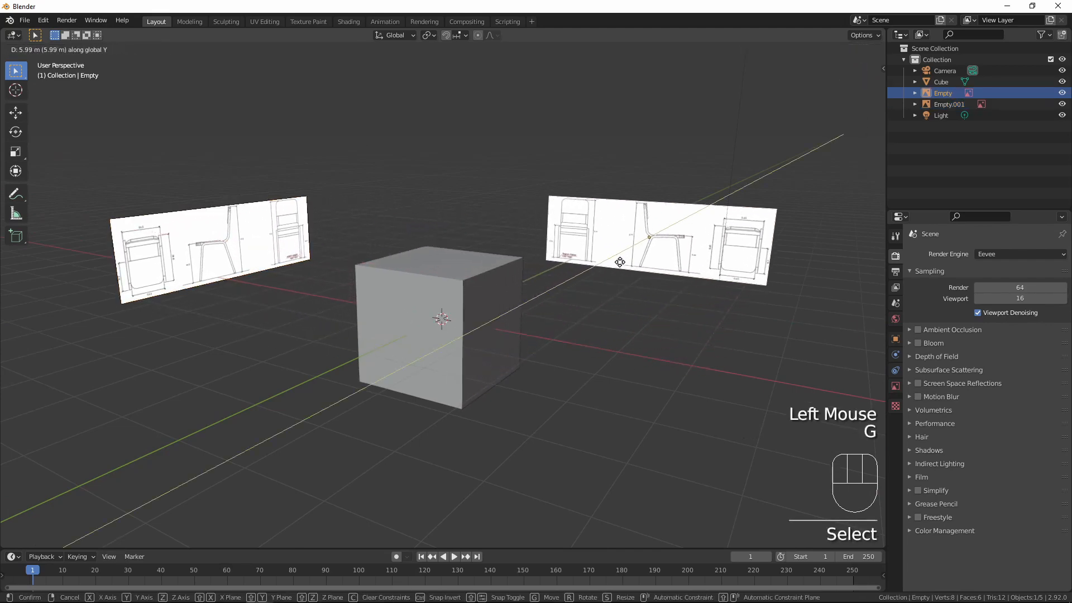
pyautogui.click(629, 240)
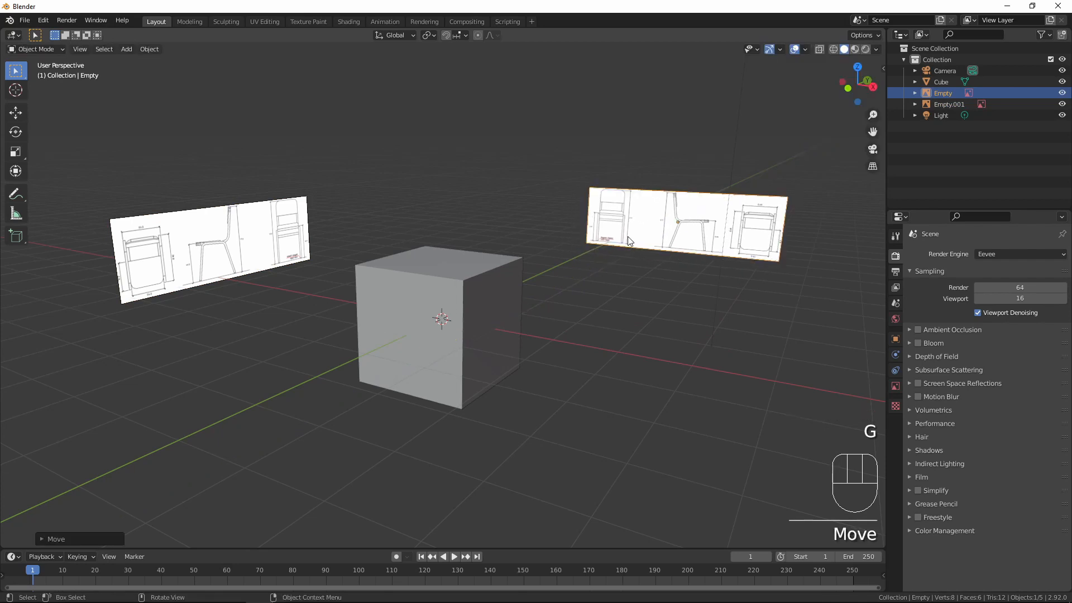
pyautogui.press('KP_1')
pyautogui.scroll(1, 535, 357)
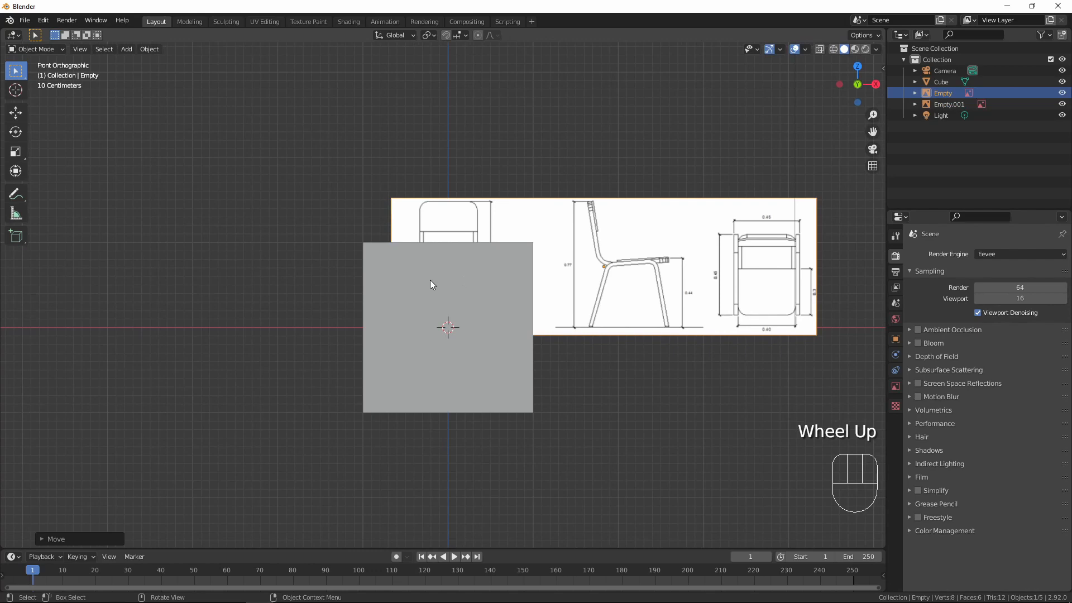
pyautogui.press('KP_3')
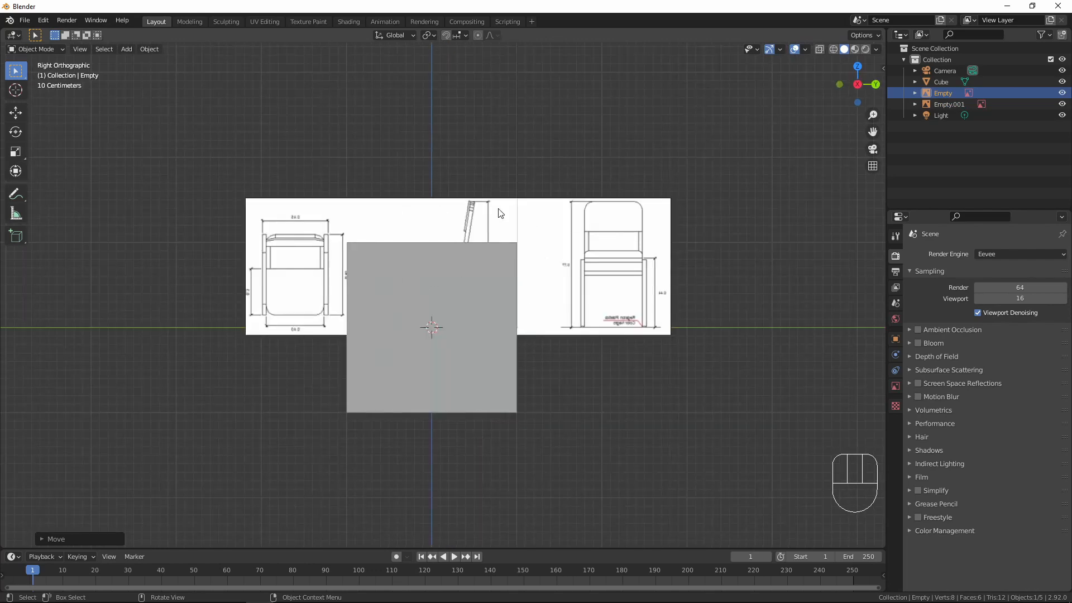
pyautogui.moveTo(498, 212); pyautogui.dragTo(526, 241, button='middle')
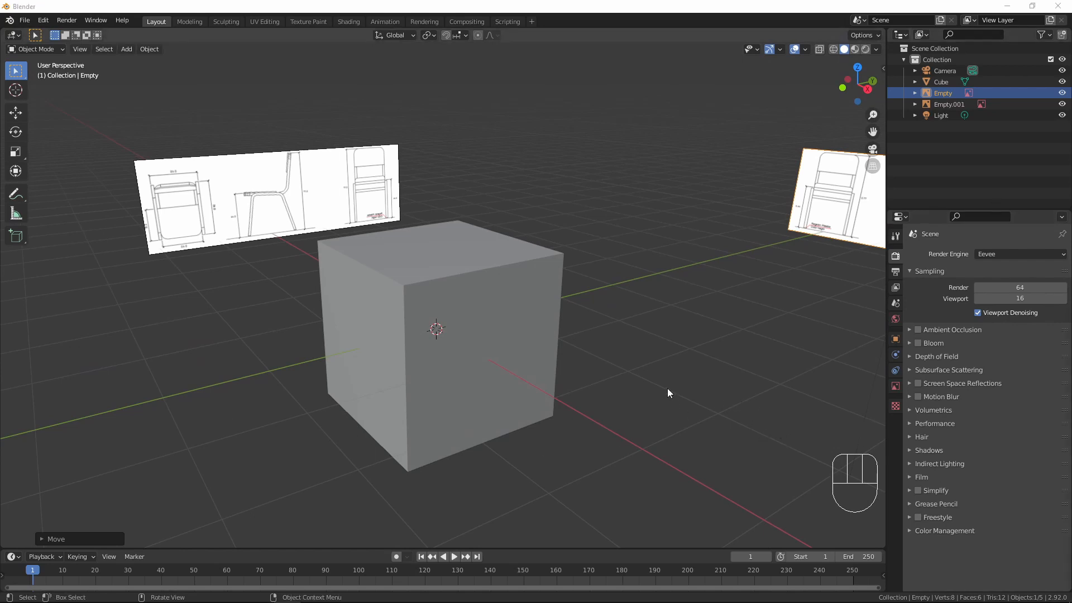
# - Edit the cube in wireframe display and flatten it along Z into a thin slab, working over the side-view chair blueprint
pyautogui.click(467, 310)
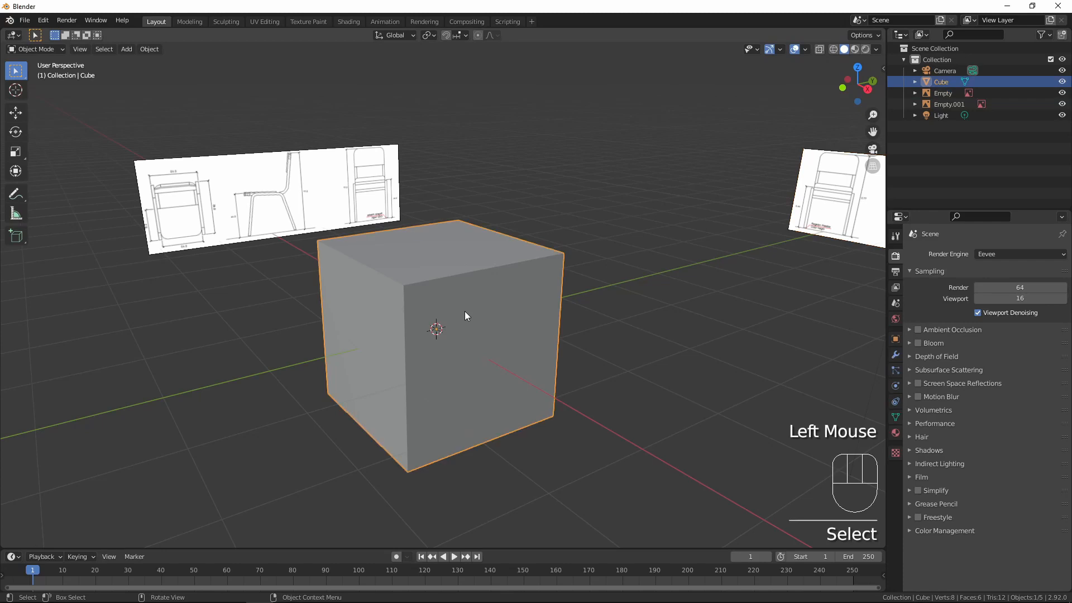
pyautogui.press('KP_1')
pyautogui.press('Tab')
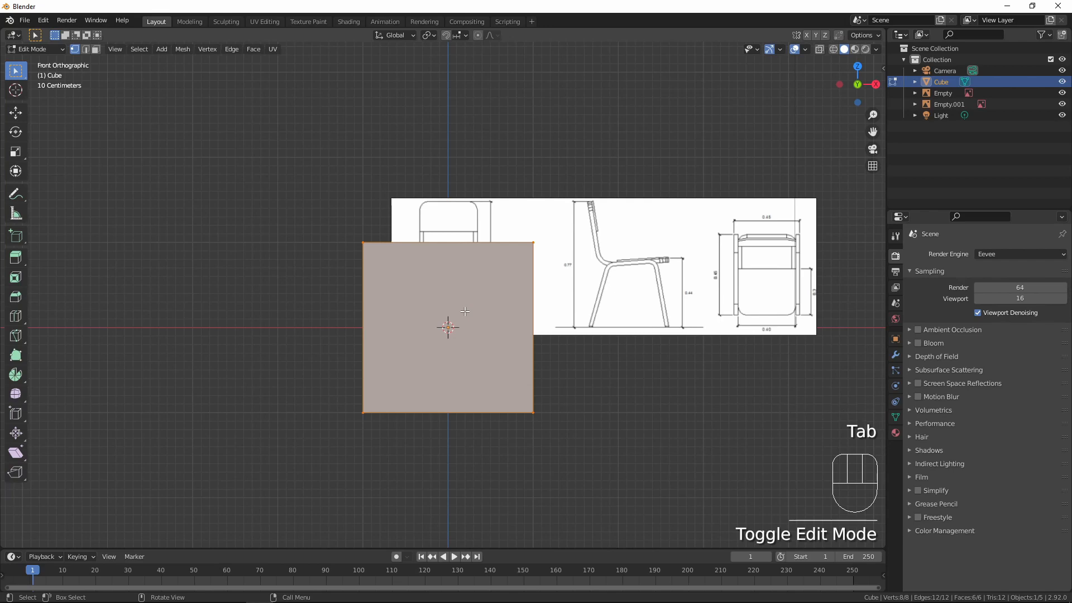
pyautogui.hotkey('shift', 'z')
pyautogui.scroll(2, 465, 311)
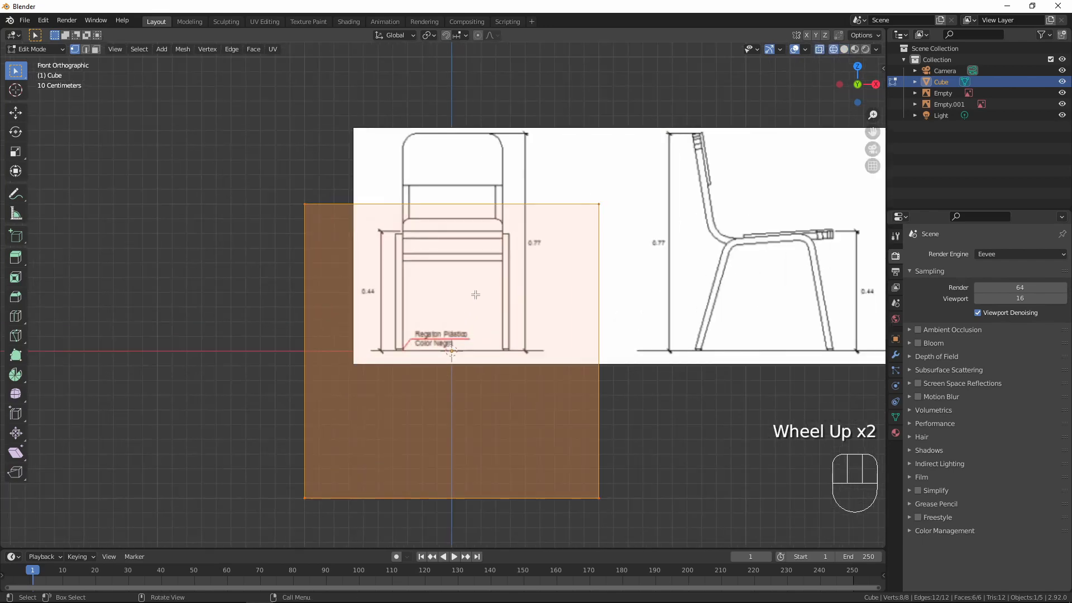
pyautogui.press('KP_3')
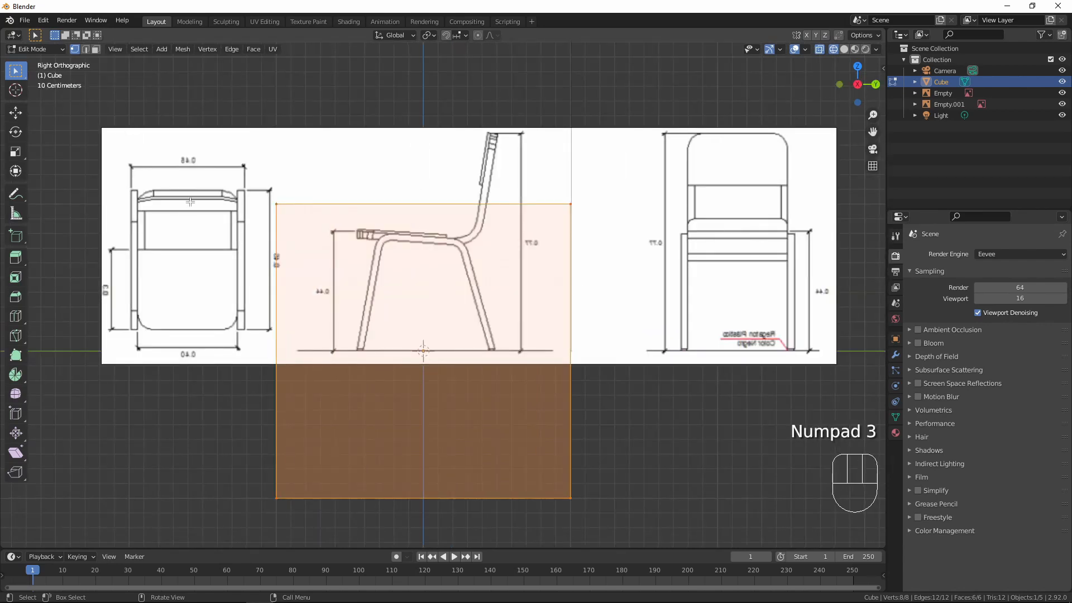
pyautogui.press('s')
pyautogui.press('z')
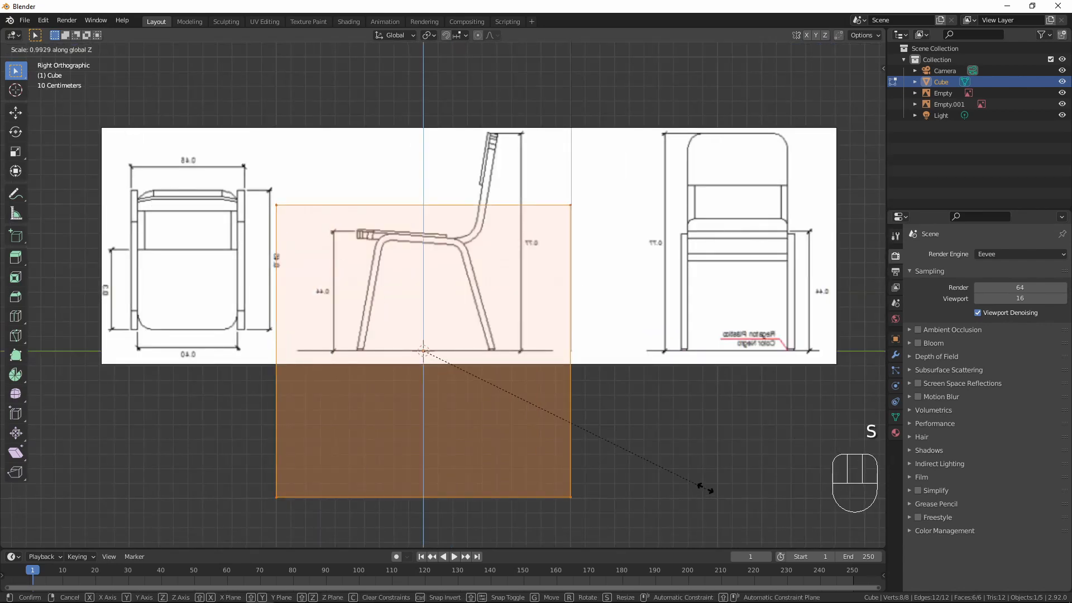
pyautogui.click(445, 349)
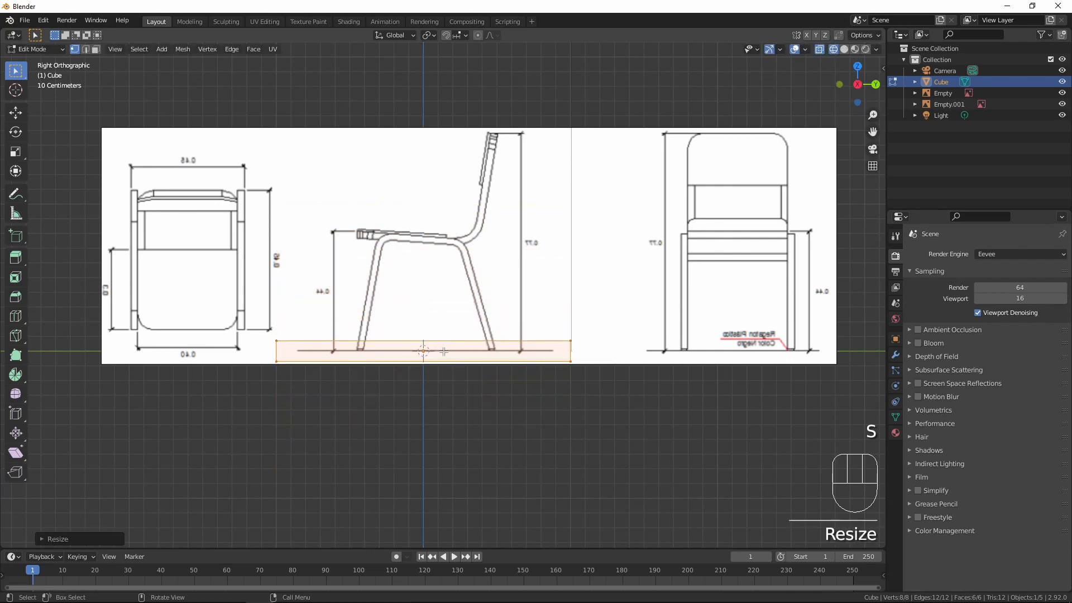
# - Raise the slab about 0.8 m to the seat in the side-view drawing and scale it down uniformly towards the seat's size
pyautogui.press('g')
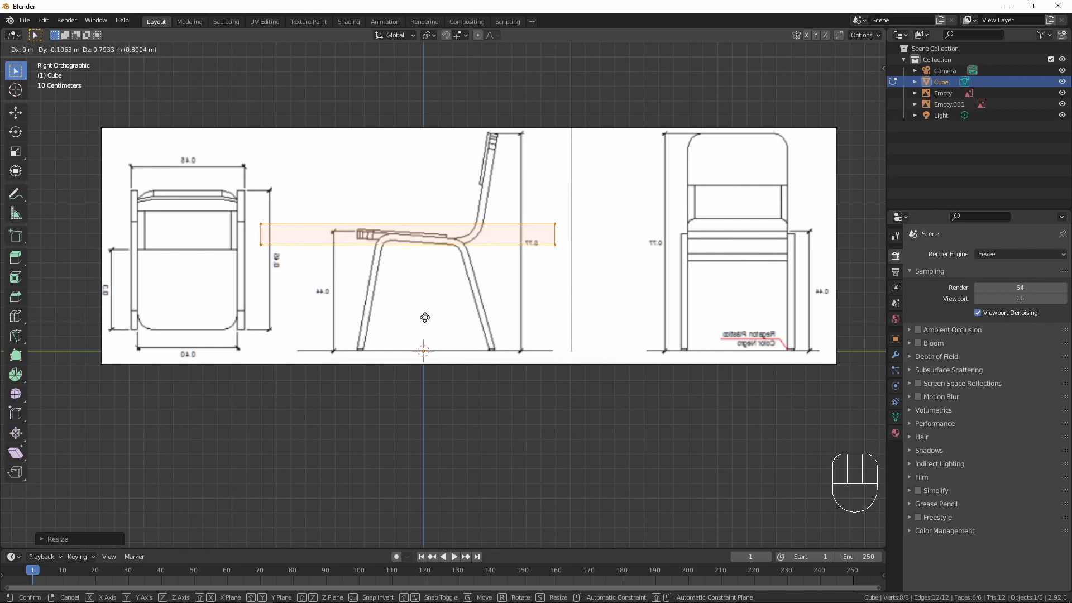
pyautogui.click(424, 315)
pyautogui.press('s')
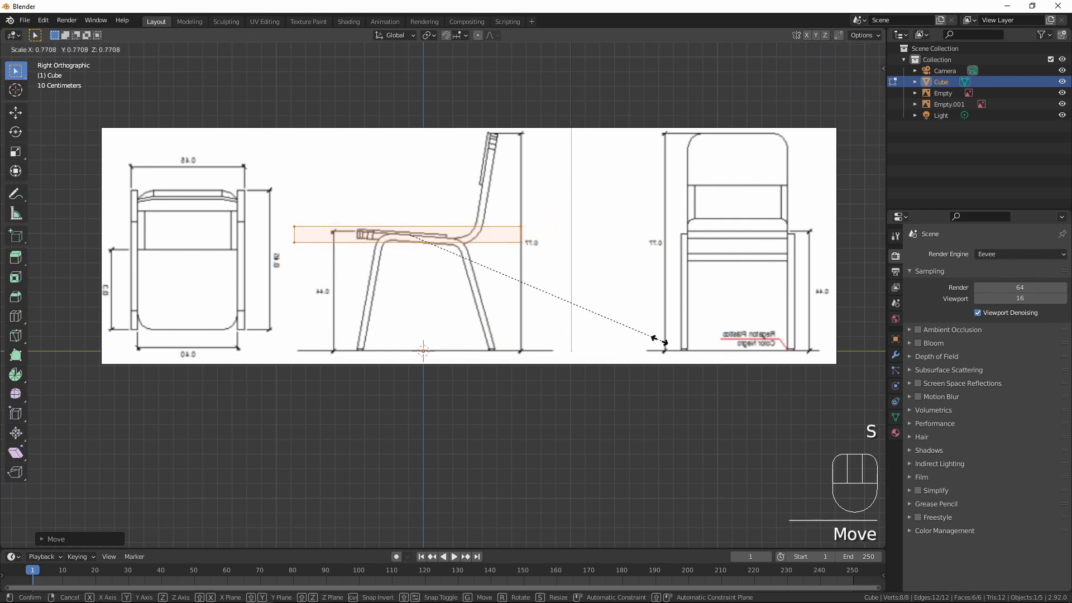
pyautogui.click(543, 300)
# - Move the slab's front-end vertices about 0.076 m along Y onto the front edge of the seat in the side-view drawing
pyautogui.scroll(3, 591, 303)
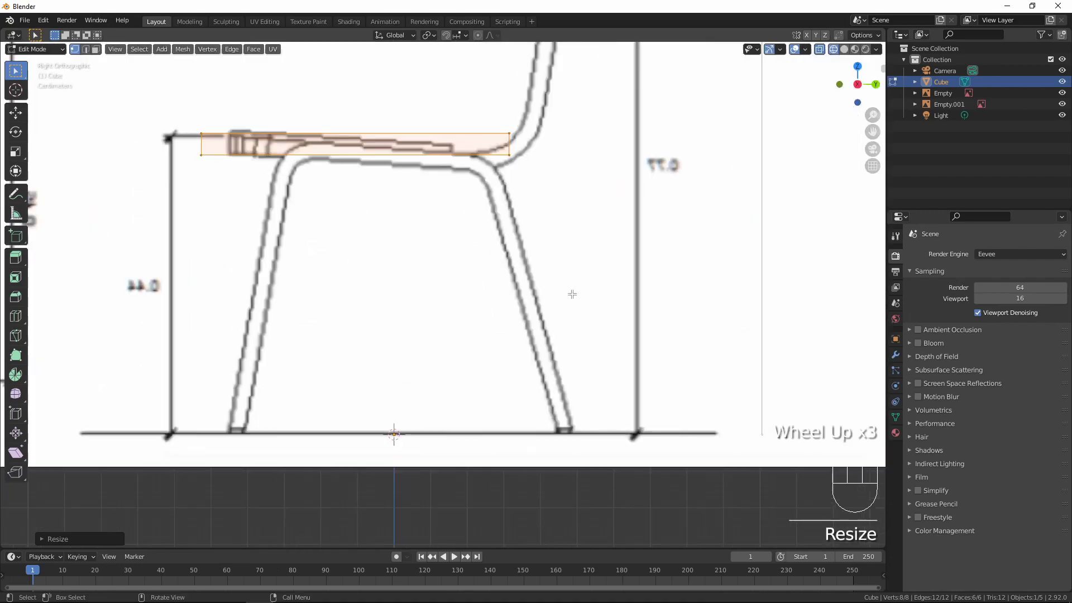
pyautogui.keyDown('shift'); pyautogui.moveTo(554, 284); pyautogui.dragTo(617, 327, button='middle'); pyautogui.keyUp('shift')
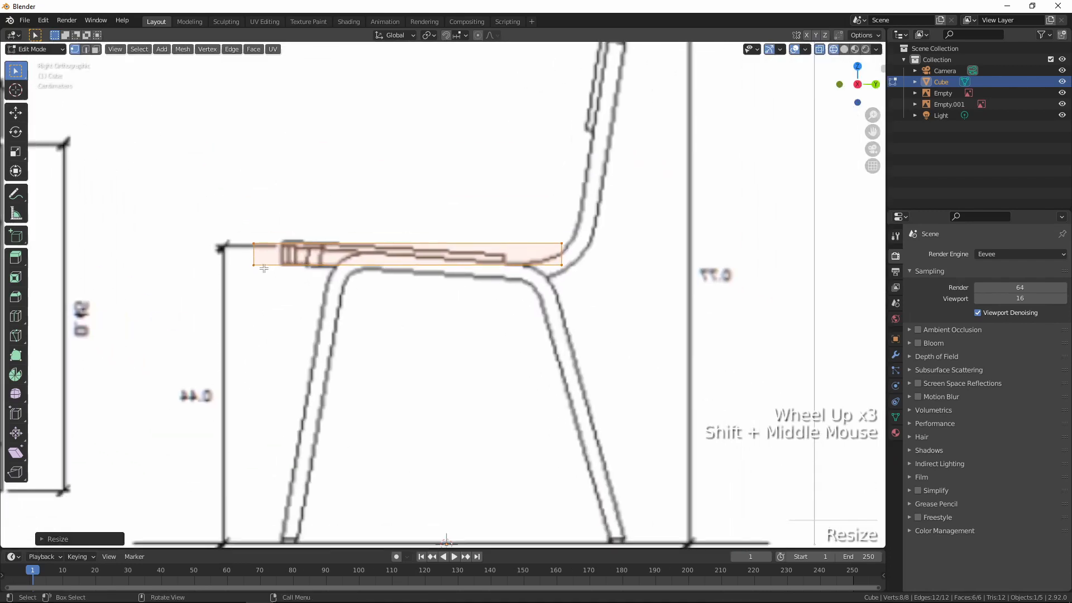
pyautogui.click(219, 190)
pyautogui.moveTo(220, 189); pyautogui.dragTo(273, 362)
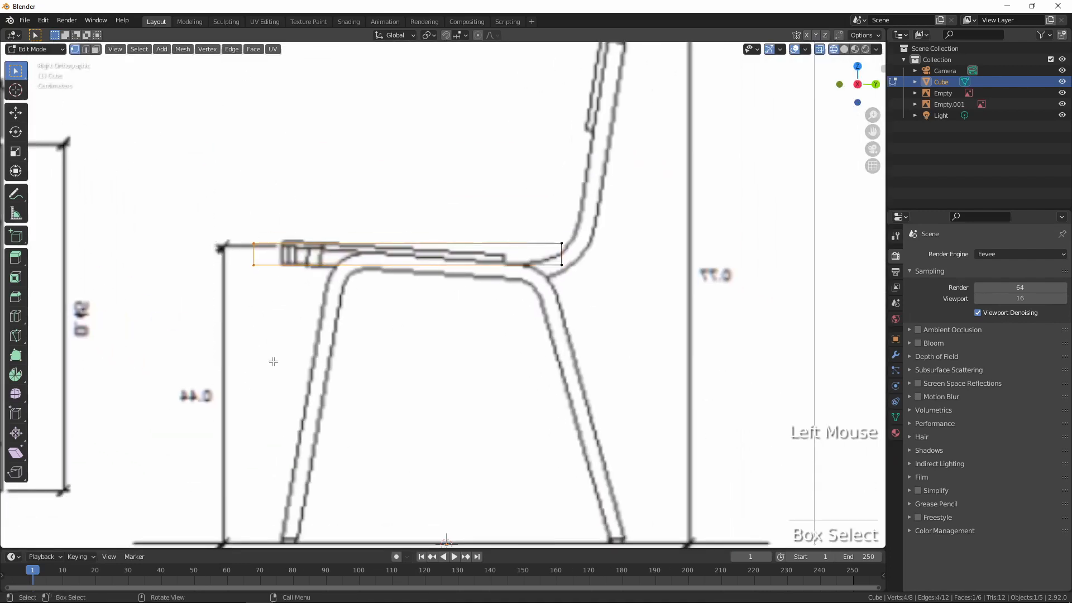
pyautogui.press('g')
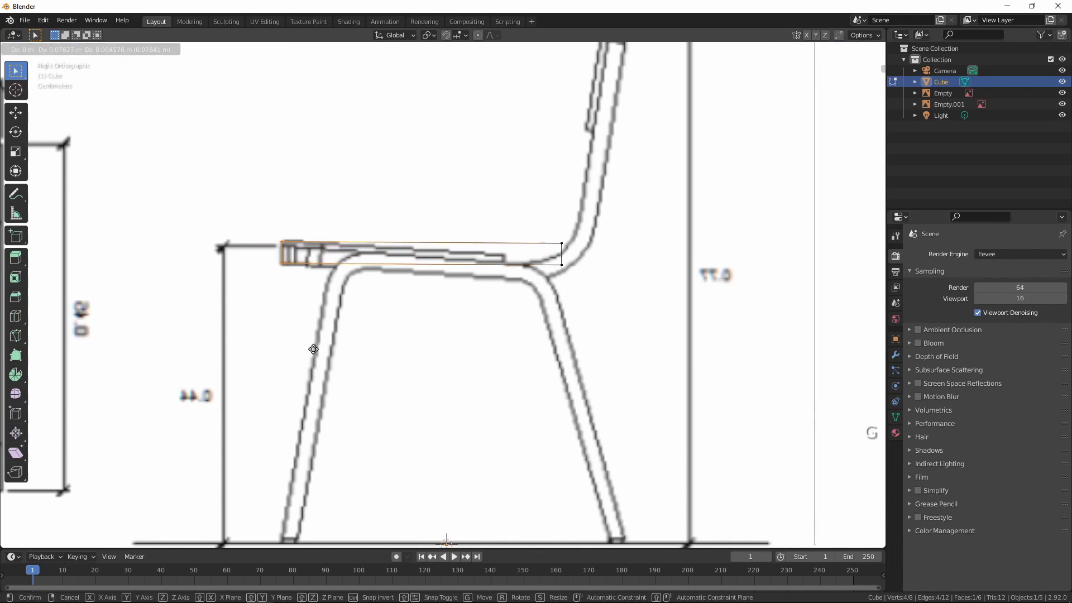
pyautogui.click(314, 349)
# - Move the slab's rear-end vertices to the back end of the drawn seat, following its slope, and return to solid display
pyautogui.moveTo(533, 220); pyautogui.dragTo(626, 354)
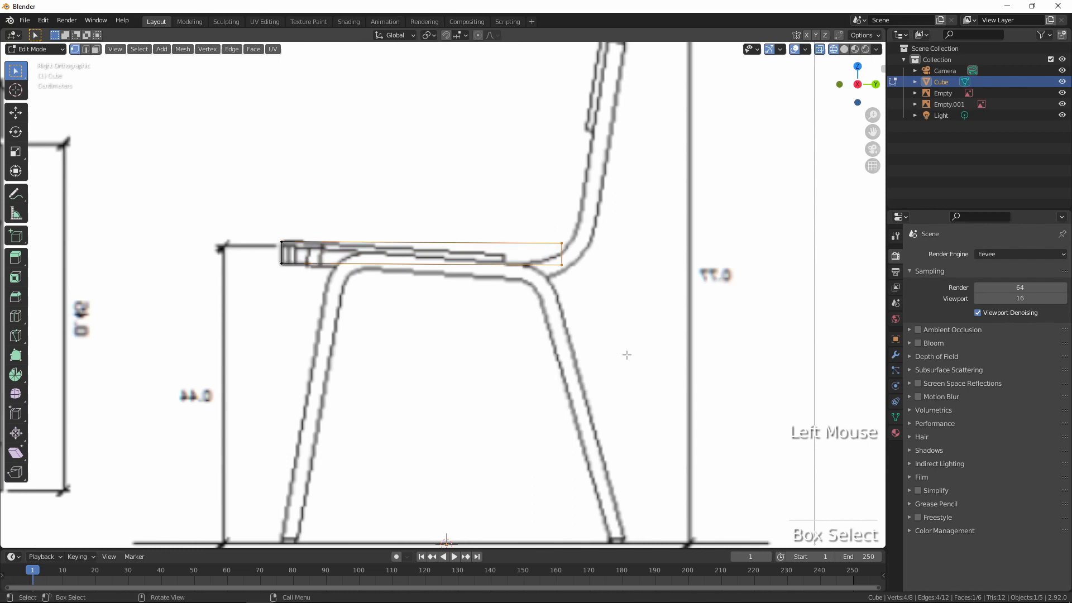
pyautogui.press('g')
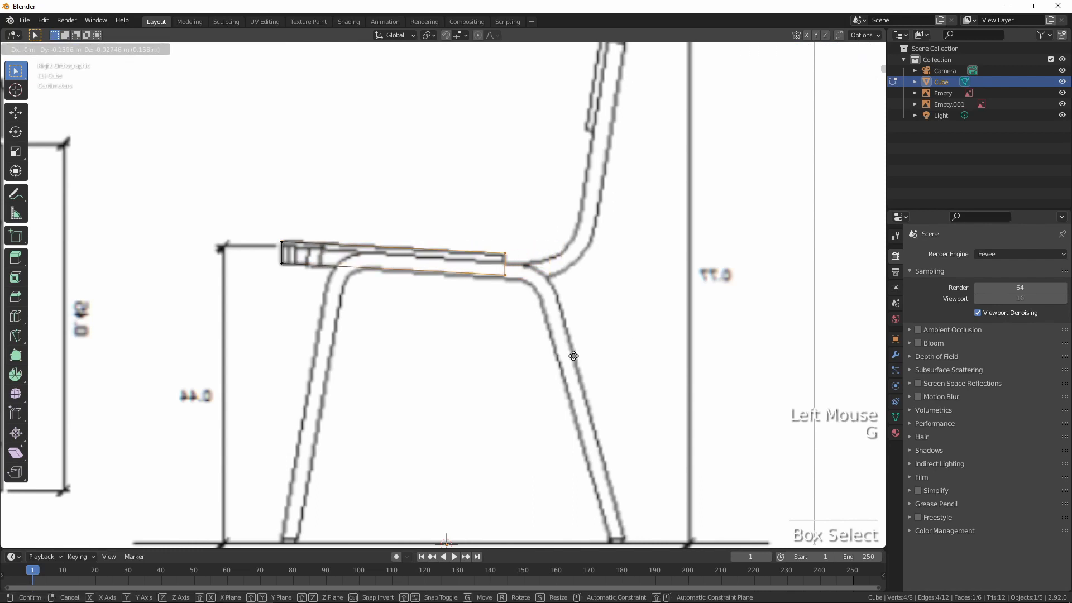
pyautogui.click(574, 355)
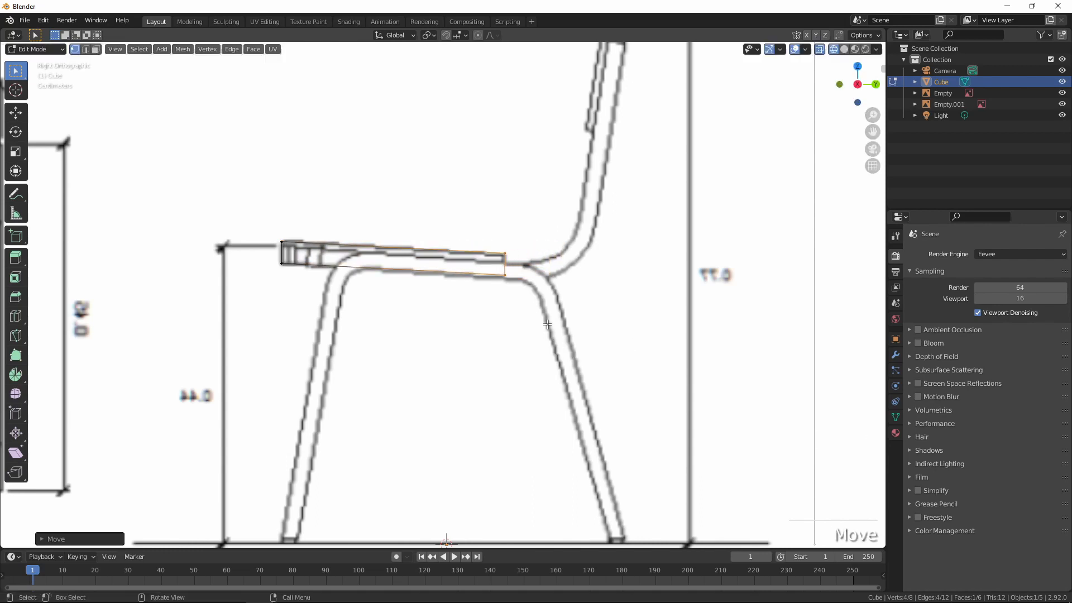
pyautogui.hotkey('shift', 'z')
pyautogui.scroll(-2, 548, 323)
pyautogui.moveTo(547, 324)
pyautogui.mouseDown(button='middle')
pyautogui.moveTo(583, 206)
pyautogui.moveTo(569, 304)
pyautogui.moveTo(512, 294)
pyautogui.mouseUp(button='middle')
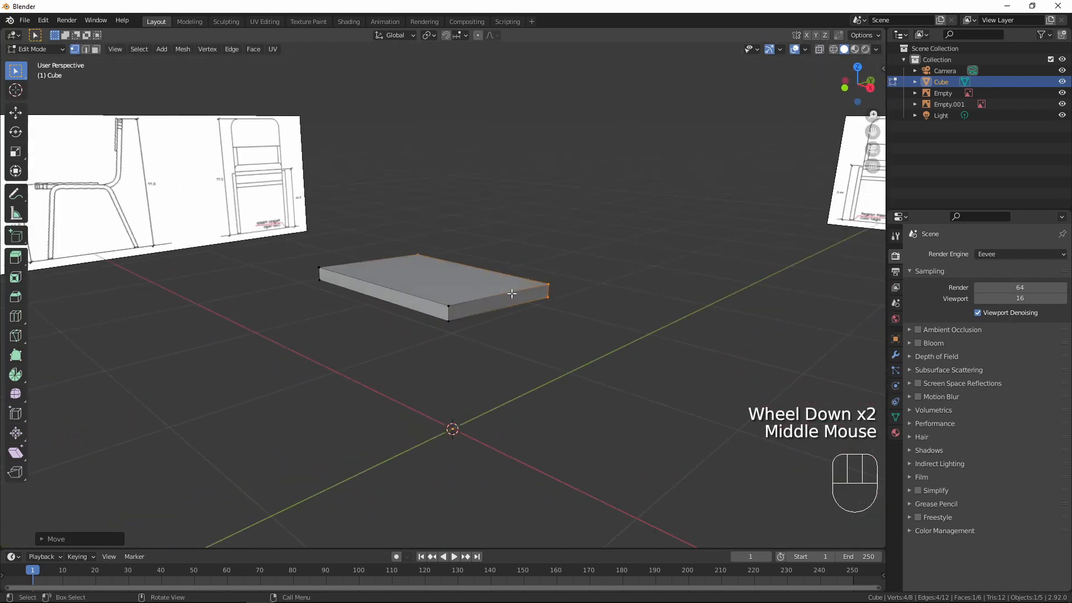
# - In the front view, scale the whole slab along X to roughly the chair seat's width and leave Edit Mode
pyautogui.press('KP_1')
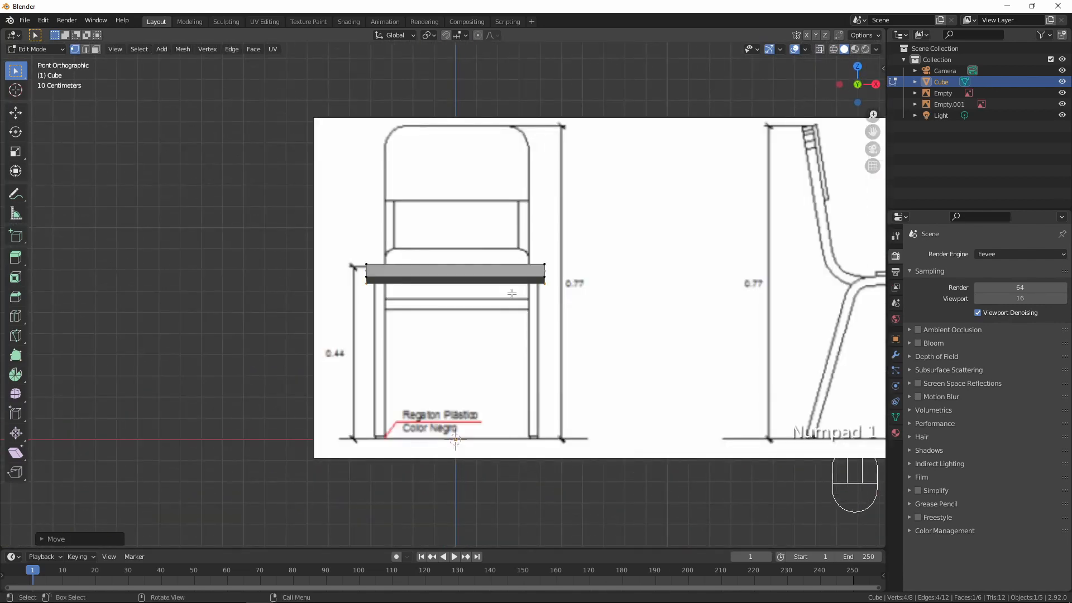
pyautogui.scroll(2, 511, 293)
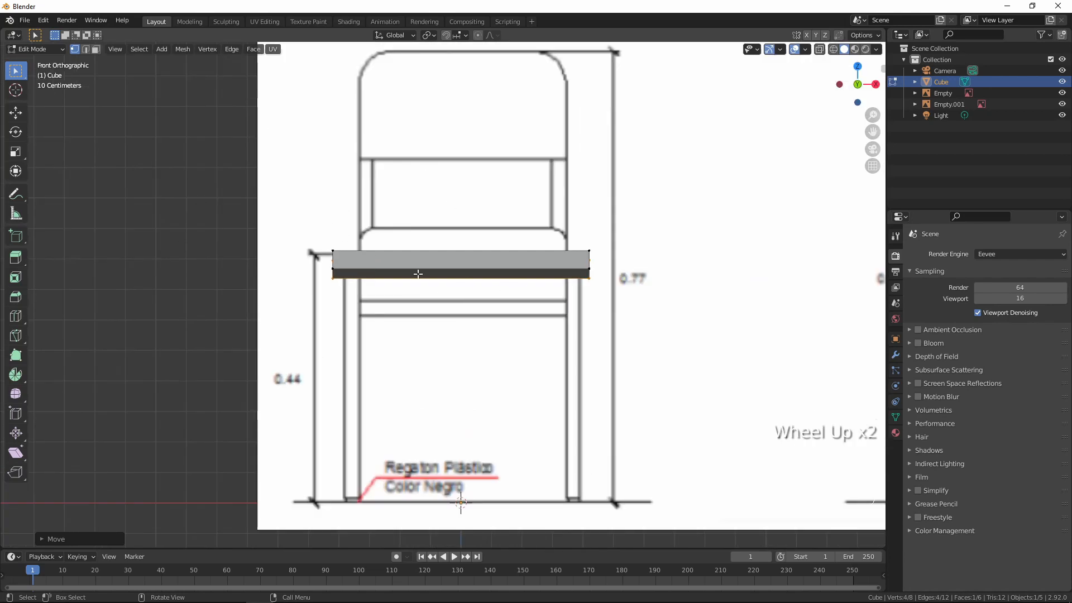
pyautogui.press('a')
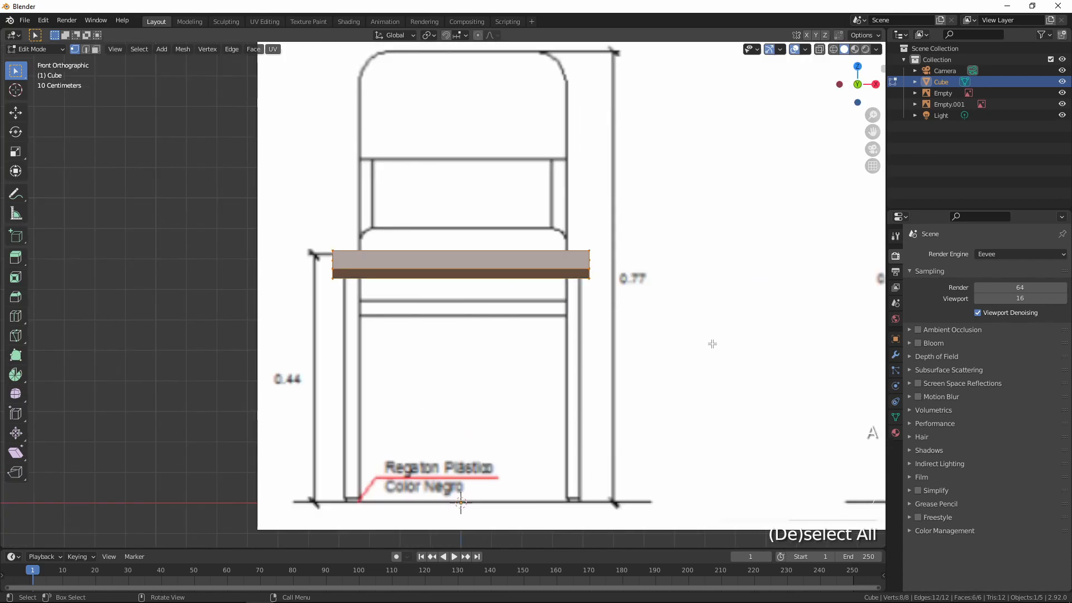
pyautogui.press('s')
pyautogui.press('x')
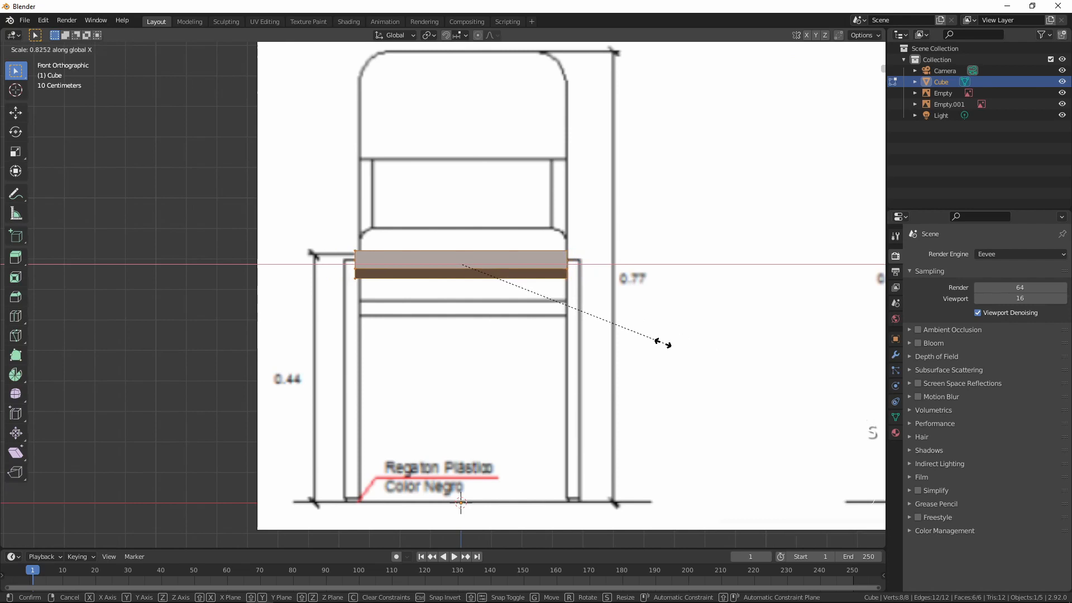
pyautogui.click(656, 342)
pyautogui.press('Tab')
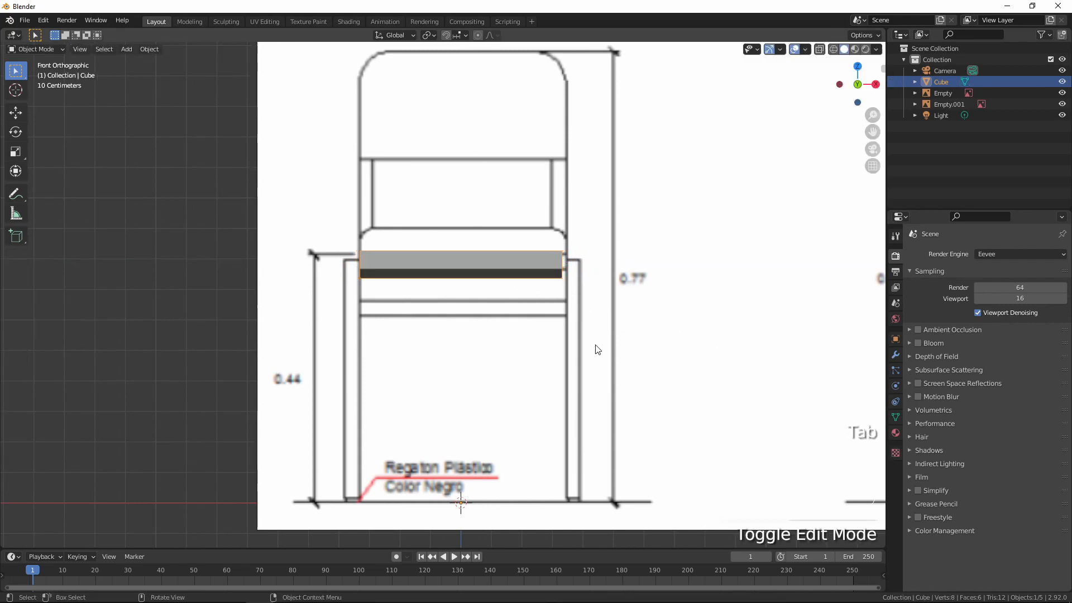
# - Shift the front blueprint image about 0.008 m along negative X to centre its chair drawing on the slab
pyautogui.click(646, 309)
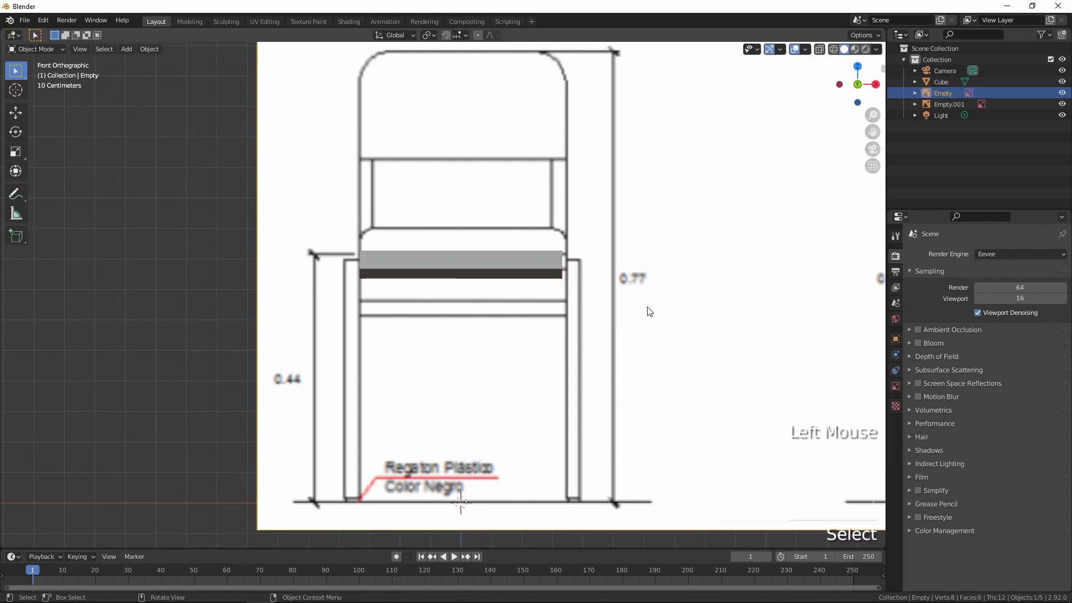
pyautogui.press('g')
pyautogui.press('x')
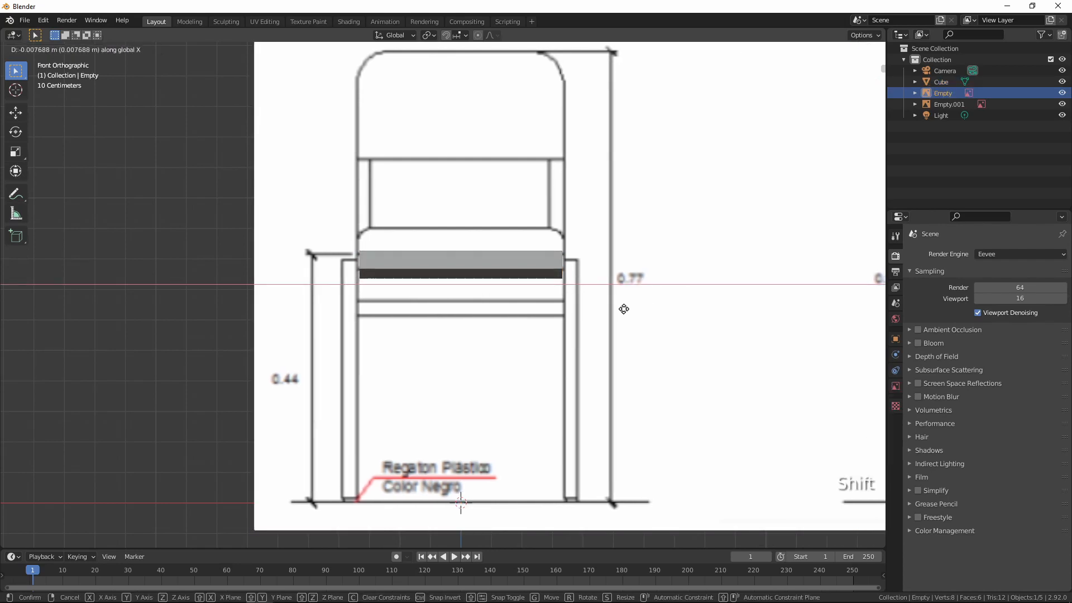
pyautogui.click(624, 309)
# - Scale the seat slab's mesh along X by about 1.013 to match the seat width in the front blueprint
pyautogui.click(531, 273)
pyautogui.press('Tab')
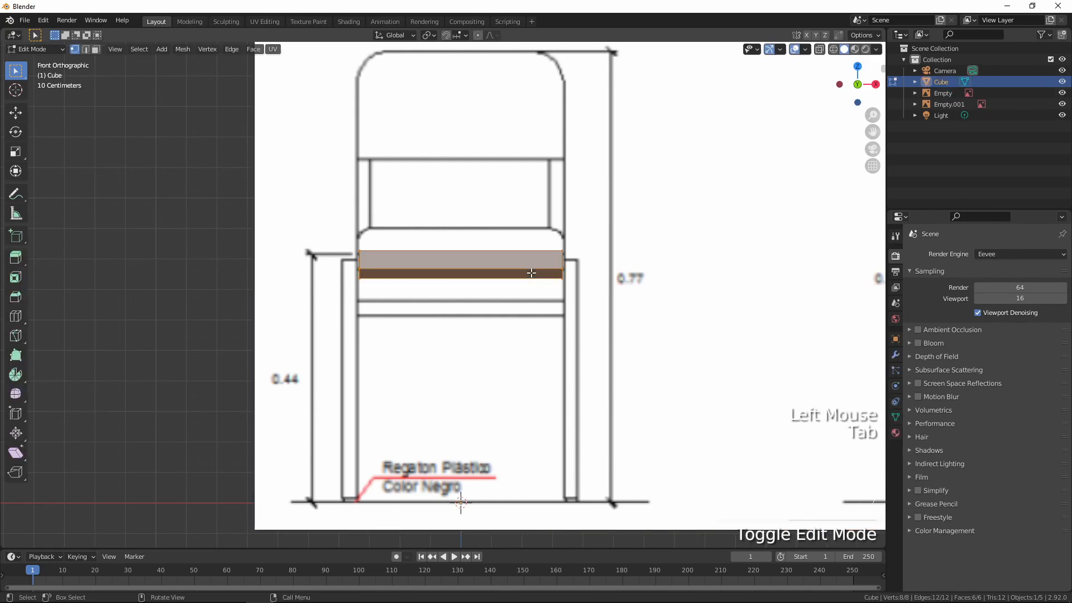
pyautogui.press('s')
pyautogui.press('x')
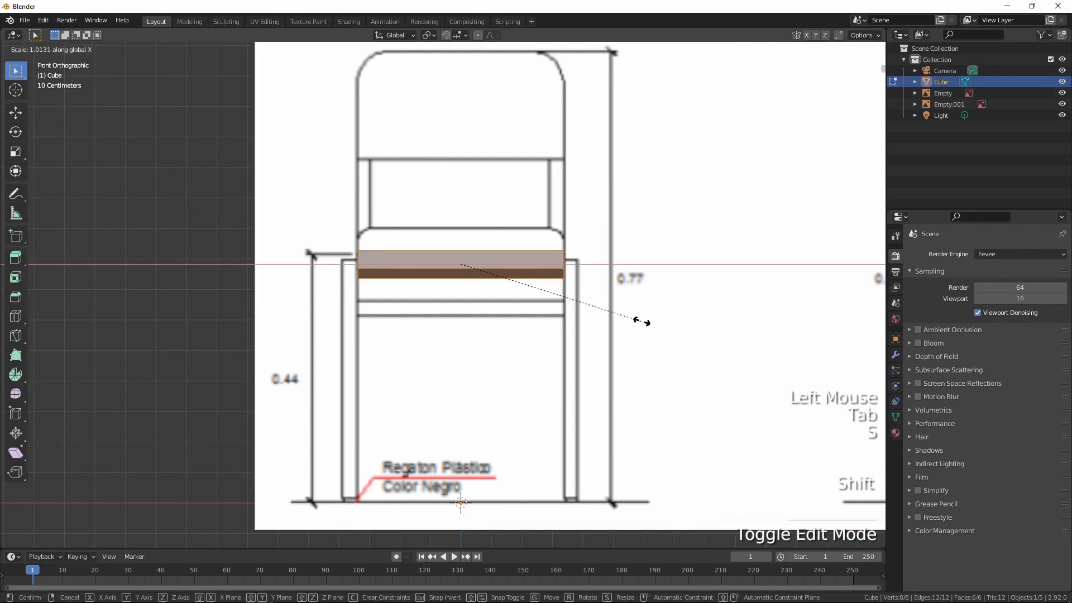
pyautogui.click(659, 327)
# - Bevel the two vertical front corner edges of the seat slab about 0.079 m wide with four segments
pyautogui.scroll(-2, 659, 326)
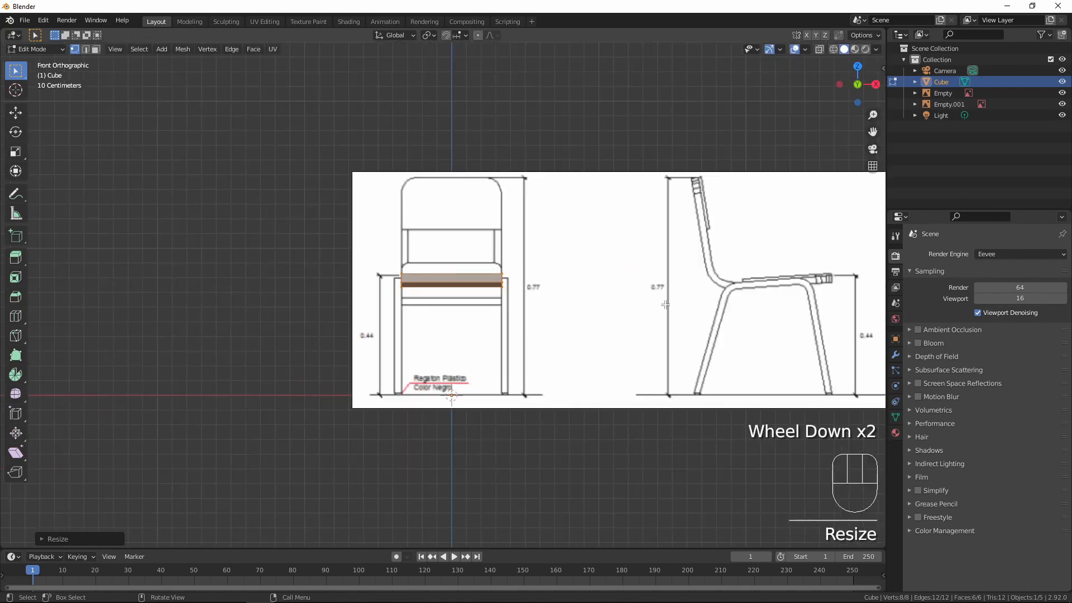
pyautogui.moveTo(659, 327)
pyautogui.mouseDown(button='middle')
pyautogui.moveTo(579, 361)
pyautogui.moveTo(560, 333)
pyautogui.moveTo(567, 369)
pyautogui.moveTo(620, 285)
pyautogui.moveTo(663, 333)
pyautogui.moveTo(663, 316)
pyautogui.moveTo(568, 319)
pyautogui.moveTo(625, 301)
pyautogui.moveTo(656, 332)
pyautogui.mouseUp(button='middle')
pyautogui.scroll(2, 429, 363)
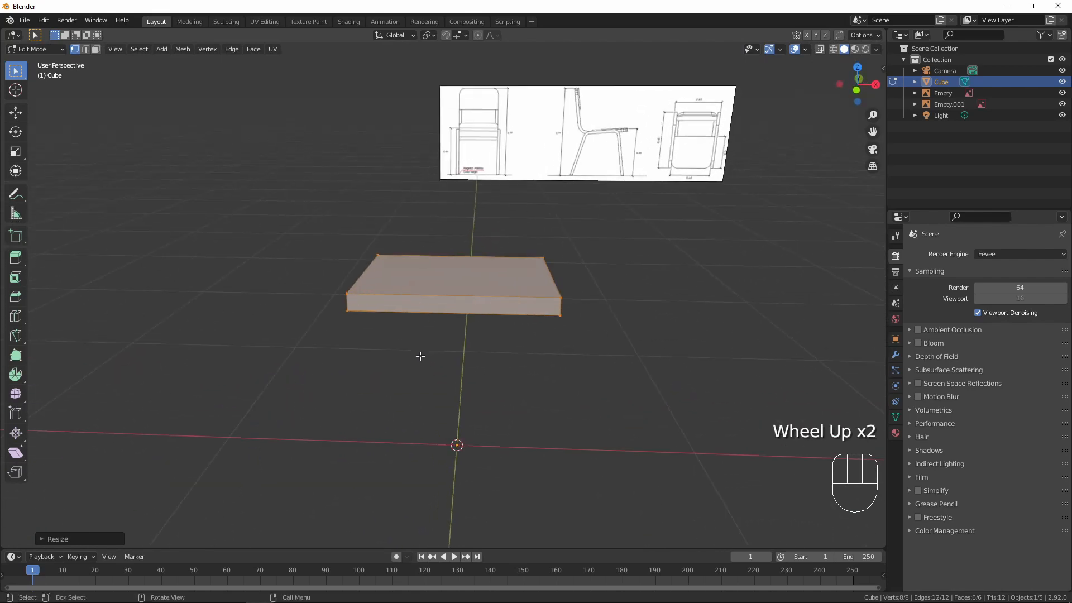
pyautogui.moveTo(421, 357); pyautogui.dragTo(378, 333, button='middle')
pyautogui.moveTo(447, 322); pyautogui.dragTo(443, 324, button='middle')
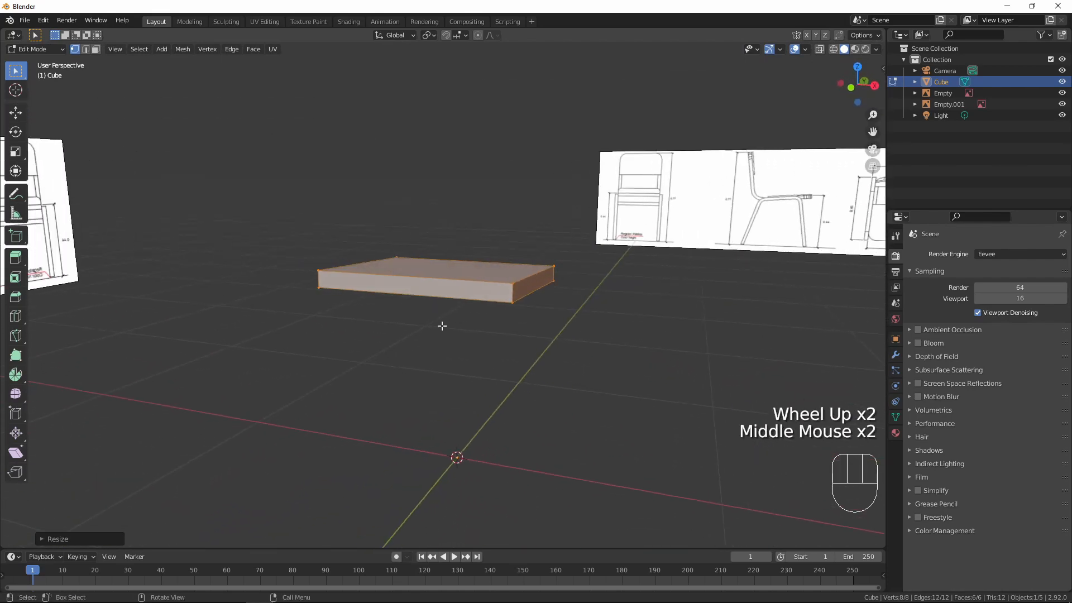
pyautogui.press('2')
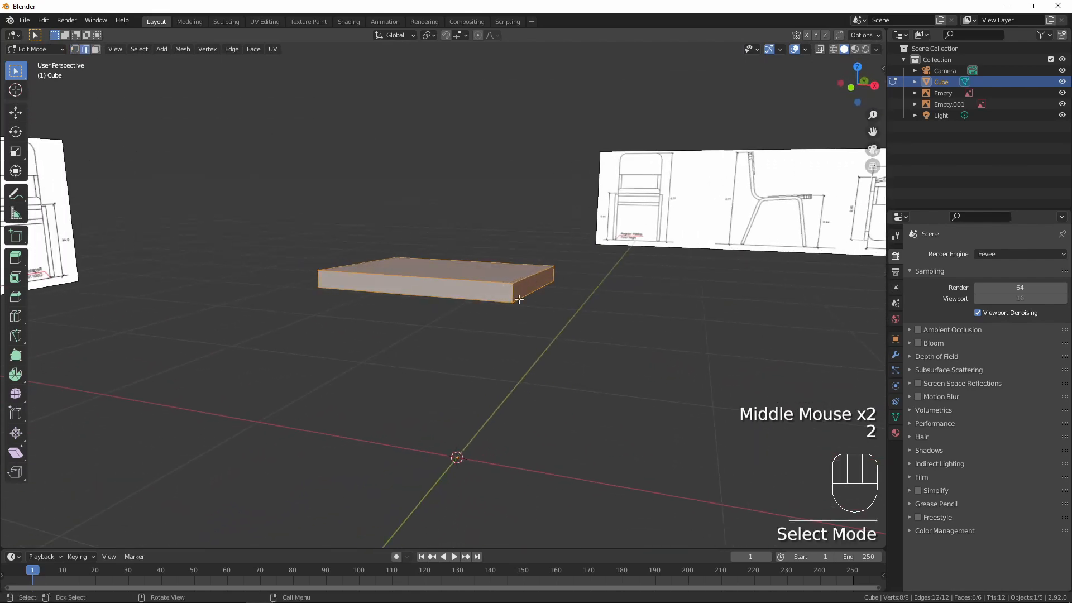
pyautogui.click(471, 318)
pyautogui.keyDown('shift'); pyautogui.click(320, 277); pyautogui.keyUp('shift')
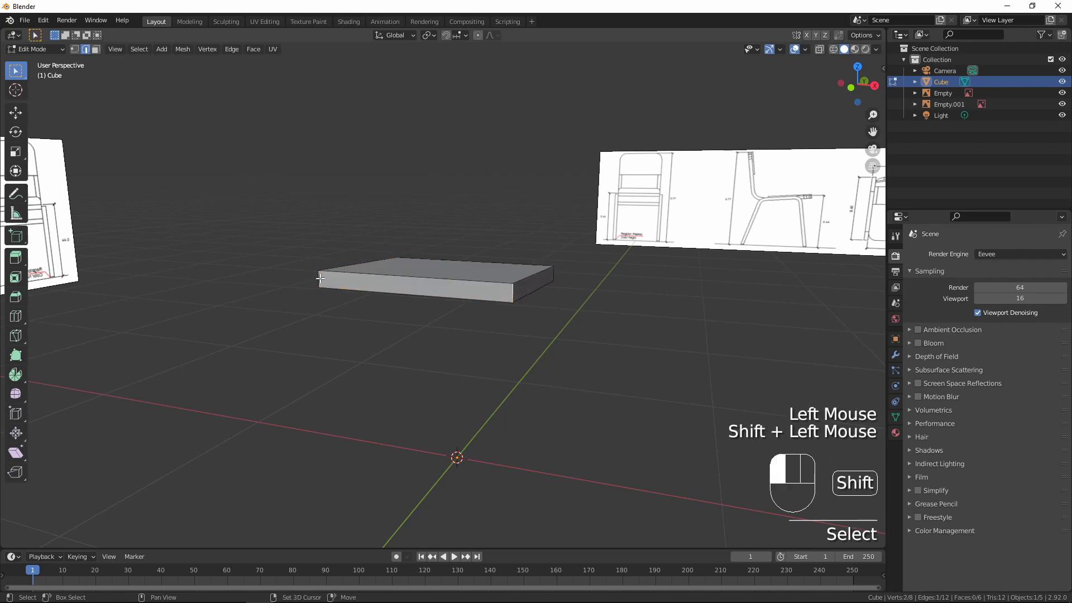
pyautogui.moveTo(320, 278); pyautogui.dragTo(531, 440, button='middle')
pyautogui.hotkey('ctrl', 'b')
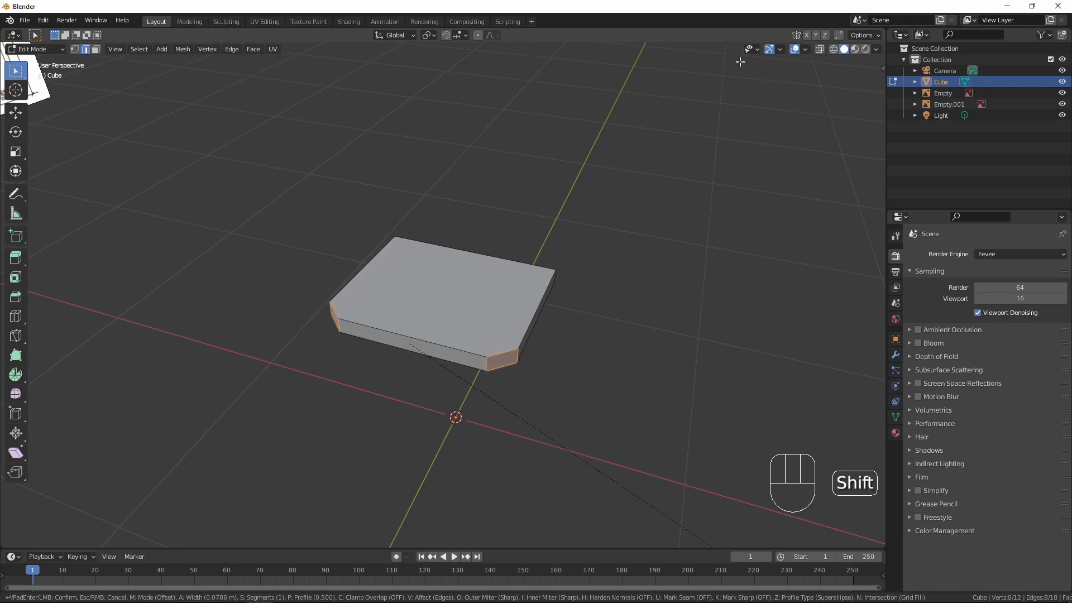
pyautogui.scroll(1, 740, 61)
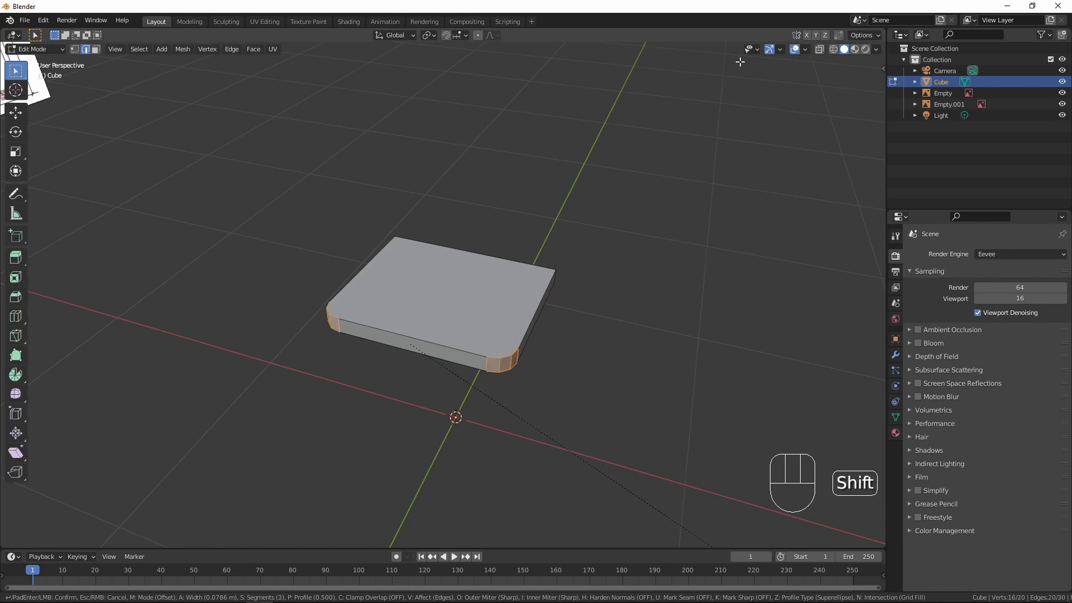
pyautogui.keyDown('shift'); pyautogui.rightClick(740, 62); pyautogui.keyUp('shift')
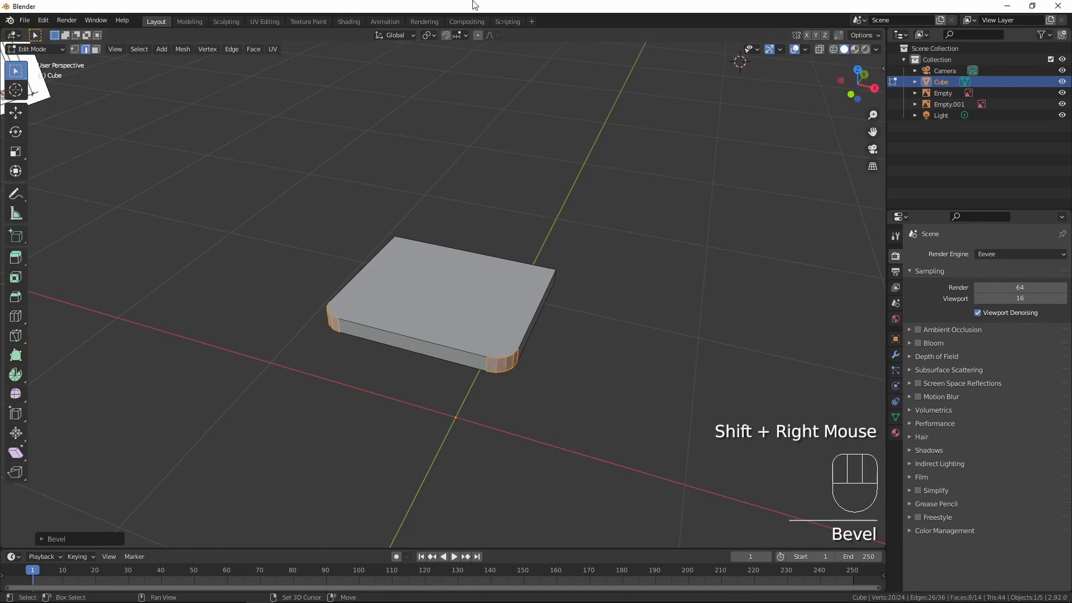
pyautogui.moveTo(335, 408); pyautogui.dragTo(292, 378, button='middle')
pyautogui.press('a')
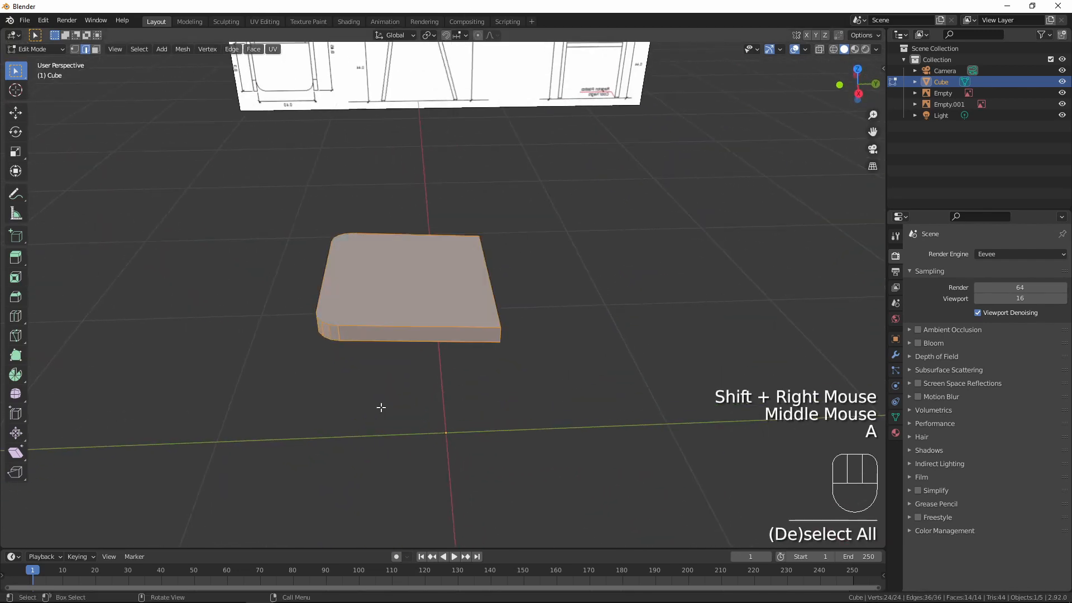
pyautogui.moveTo(378, 407); pyautogui.dragTo(489, 398, button='middle')
pyautogui.scroll(-1, 308, 395)
pyautogui.scroll(2, 355, 343)
pyautogui.scroll(-2, 585, 256)
# - In vertex selection, connect the two rearmost pairs of rounded-corner vertices straight across the seat's top face
pyautogui.moveTo(586, 257); pyautogui.dragTo(540, 312, button='middle')
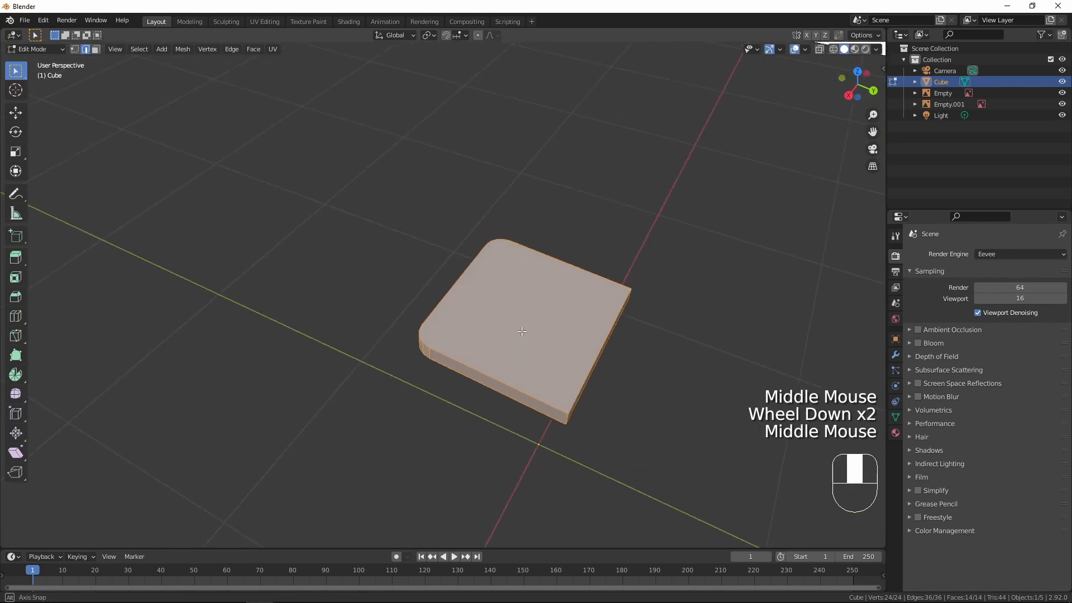
pyautogui.scroll(3, 540, 312)
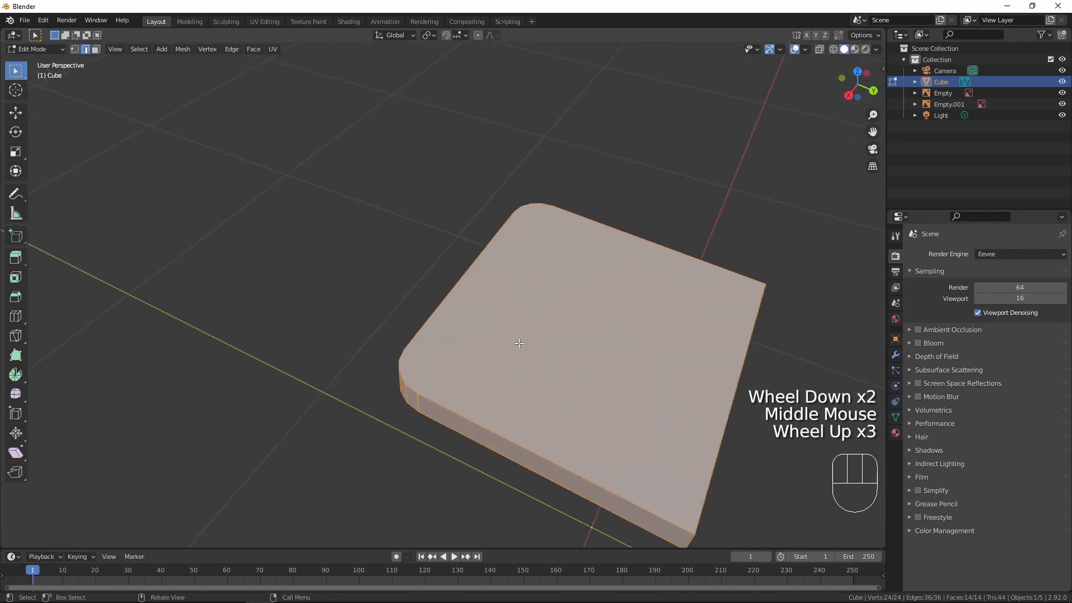
pyautogui.press('1')
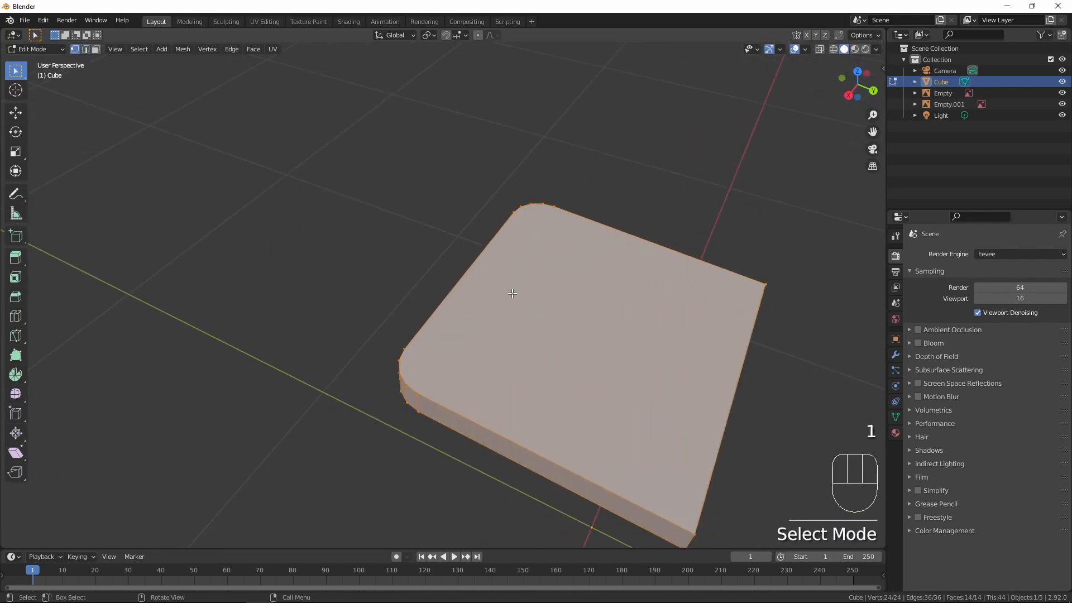
pyautogui.click(426, 386)
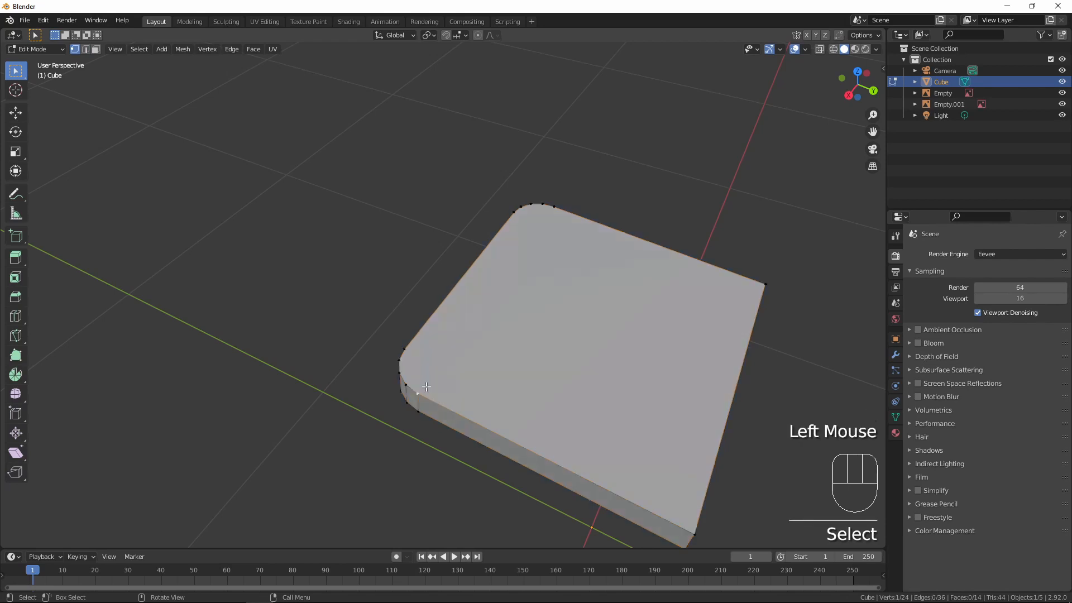
pyautogui.keyDown('shift'); pyautogui.click(553, 207); pyautogui.keyUp('shift')
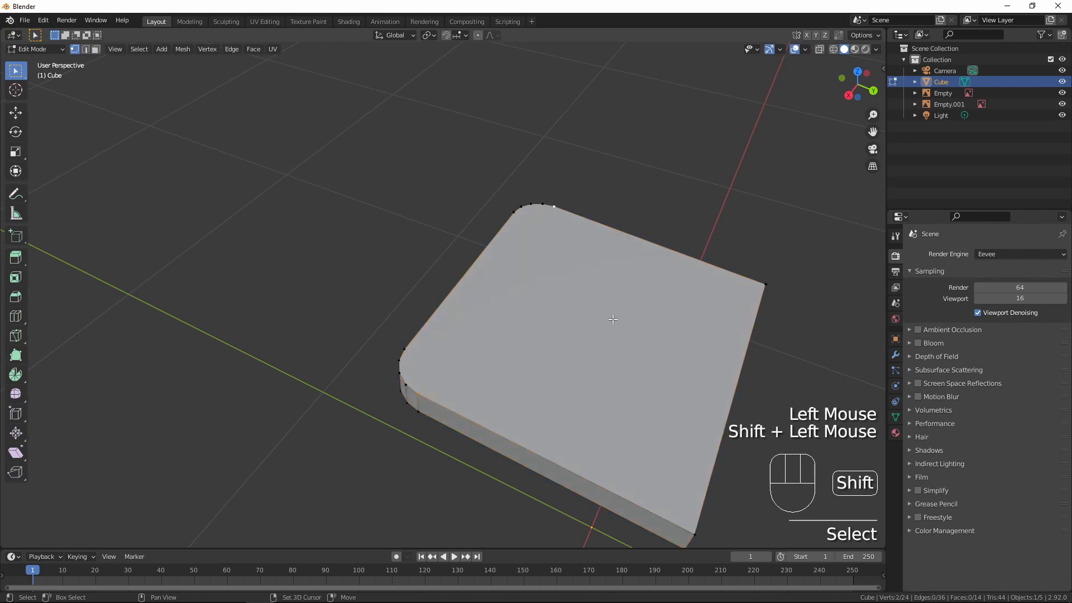
pyautogui.press('j')
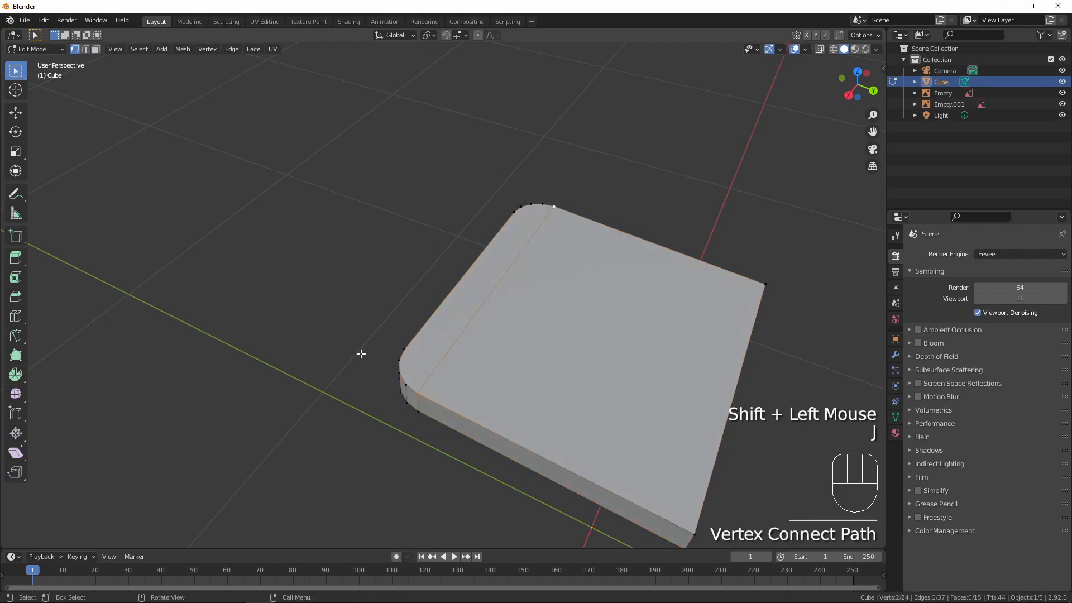
pyautogui.click(406, 381)
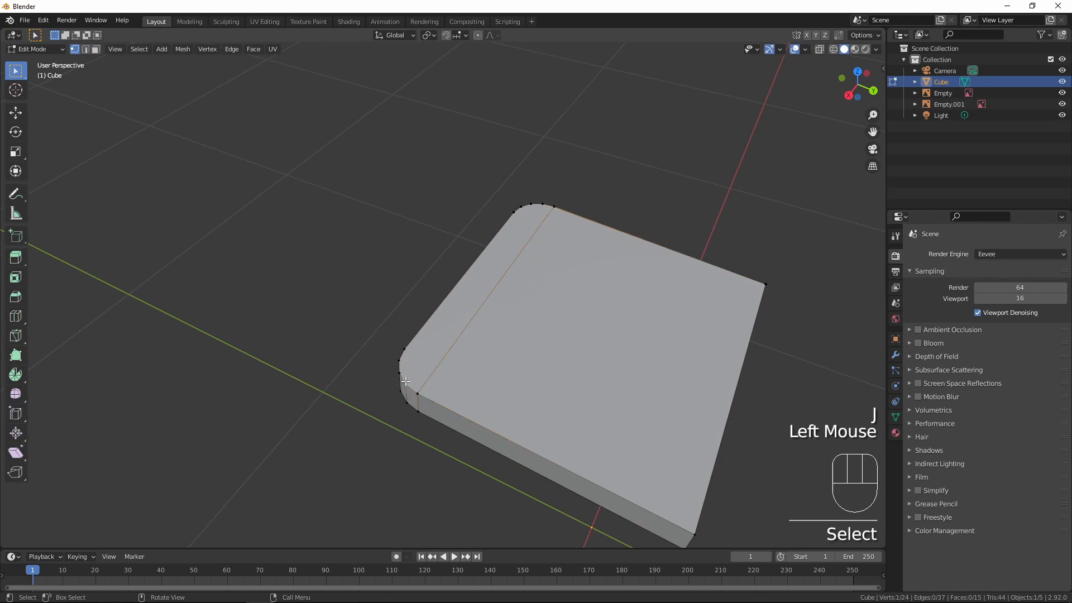
pyautogui.keyDown('shift'); pyautogui.click(542, 205); pyautogui.keyUp('shift')
pyautogui.press('j')
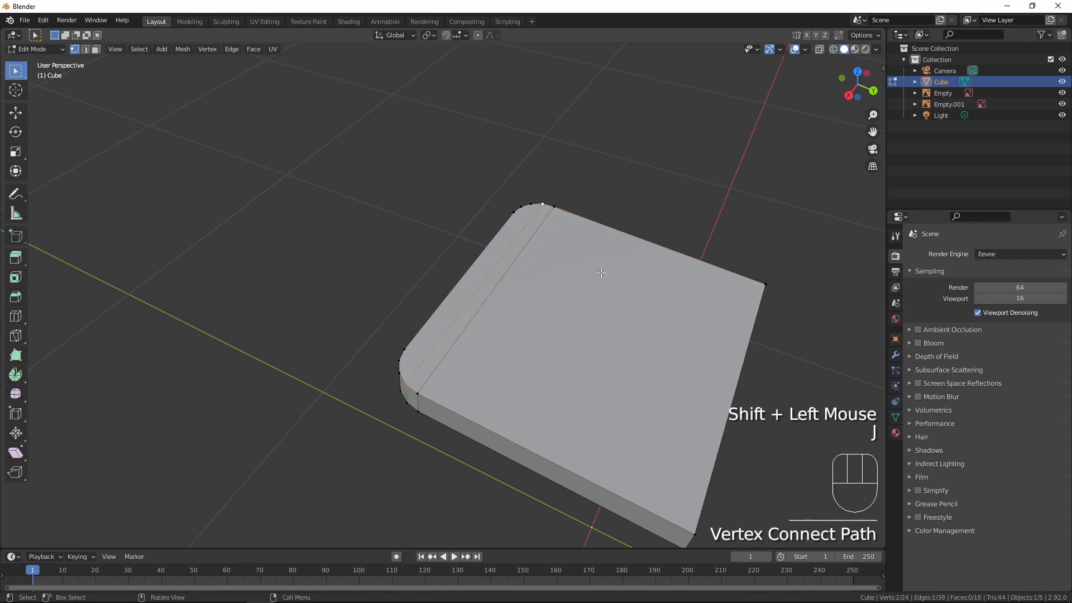
# - Connect the matching two pairs of rounded-corner vertices across the seat's underside
pyautogui.moveTo(533, 355); pyautogui.dragTo(513, 226, button='middle')
pyautogui.press('a')
pyautogui.press('a')
pyautogui.click(514, 223)
pyautogui.keyDown('shift'); pyautogui.click(440, 416); pyautogui.keyUp('shift')
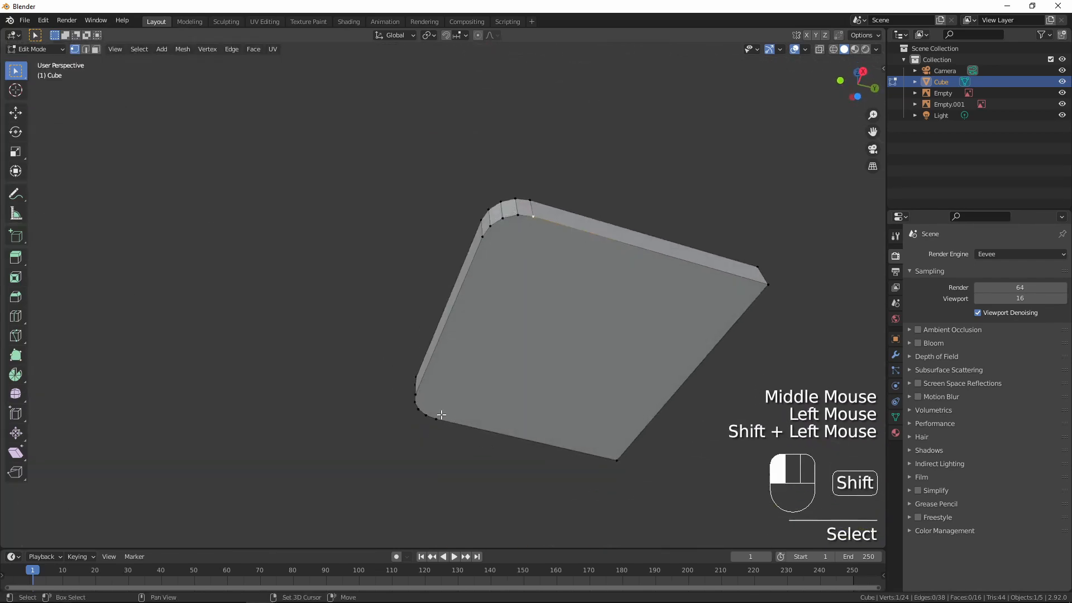
pyautogui.press('j')
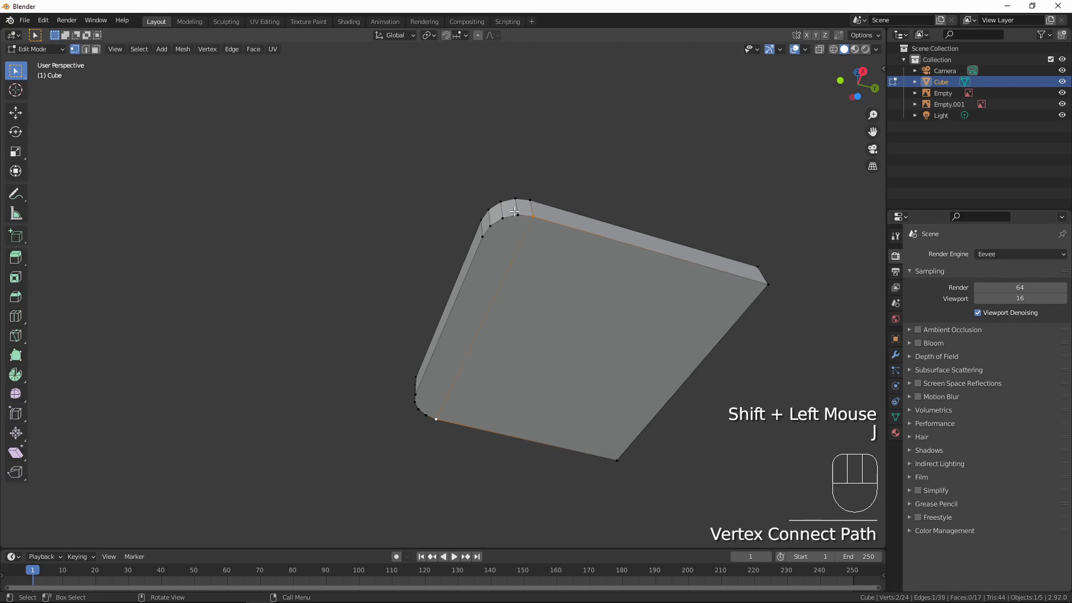
pyautogui.click(515, 219)
pyautogui.keyDown('shift'); pyautogui.click(434, 413); pyautogui.keyUp('shift')
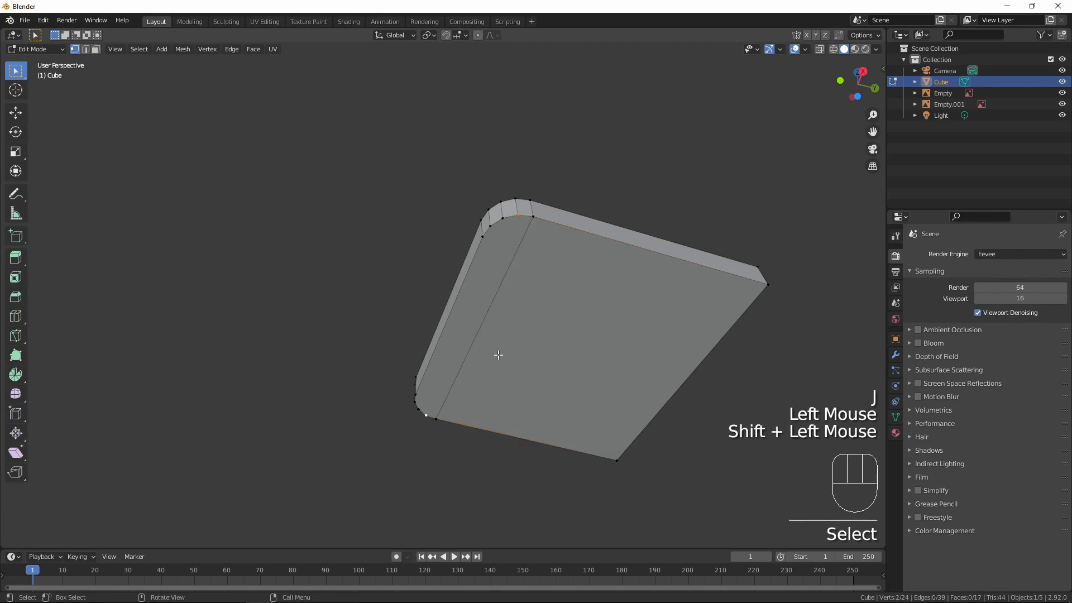
pyautogui.press('j')
# - Add a front-to-back loop cut near the seat's +X side, level with the corner curve's inner end, and scale it straight
pyautogui.moveTo(498, 354); pyautogui.dragTo(505, 400, button='middle')
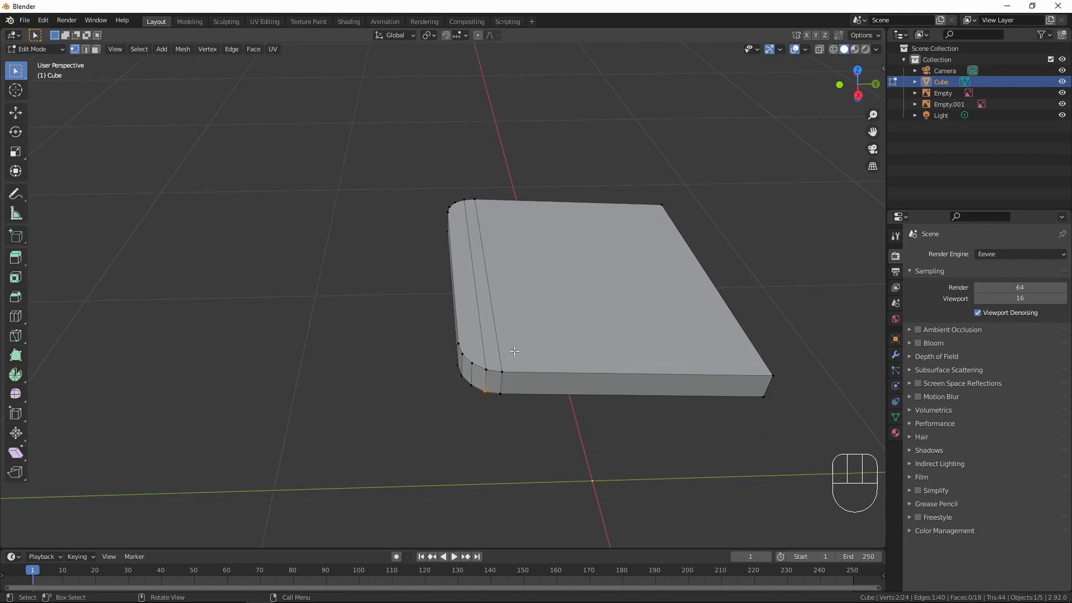
pyautogui.moveTo(712, 362); pyautogui.dragTo(563, 416, button='middle')
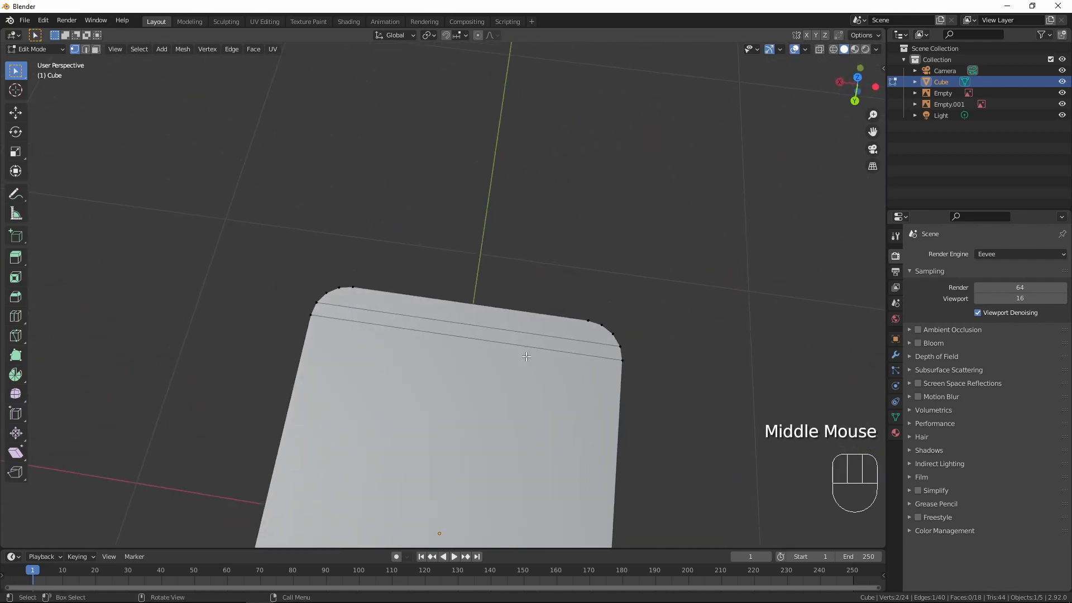
pyautogui.press('KP_7')
pyautogui.moveTo(515, 357)
pyautogui.keyDown('shift'); pyautogui.mouseDown(button='middle')
pyautogui.moveTo(528, 404)
pyautogui.moveTo(555, 411)
pyautogui.moveTo(521, 362)
pyautogui.mouseUp(button='middle'); pyautogui.keyUp('shift')
pyautogui.hotkey('ctrl', 'r')
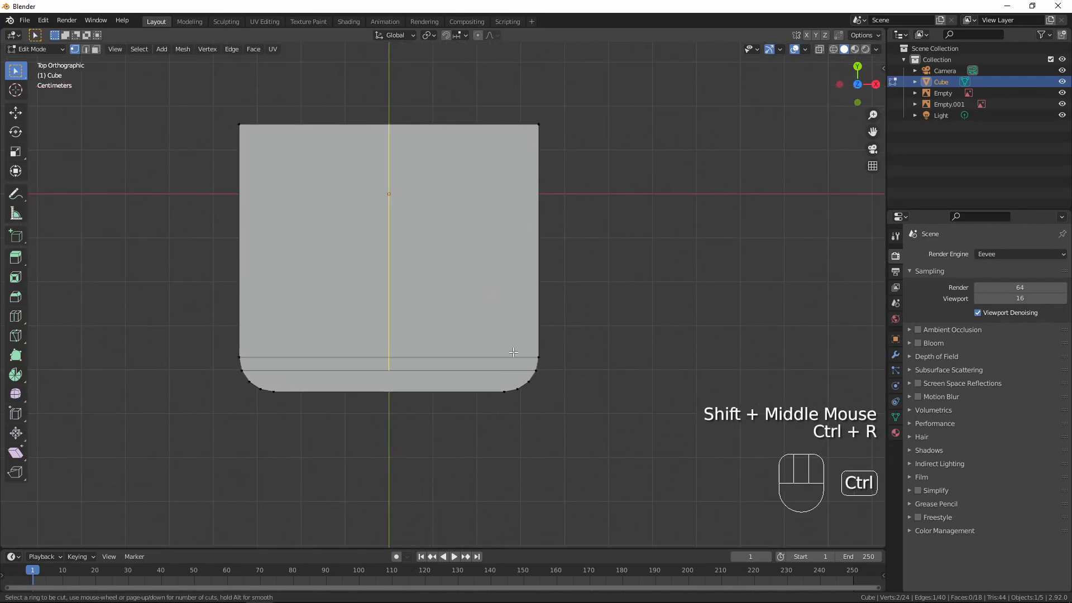
pyautogui.click(517, 357)
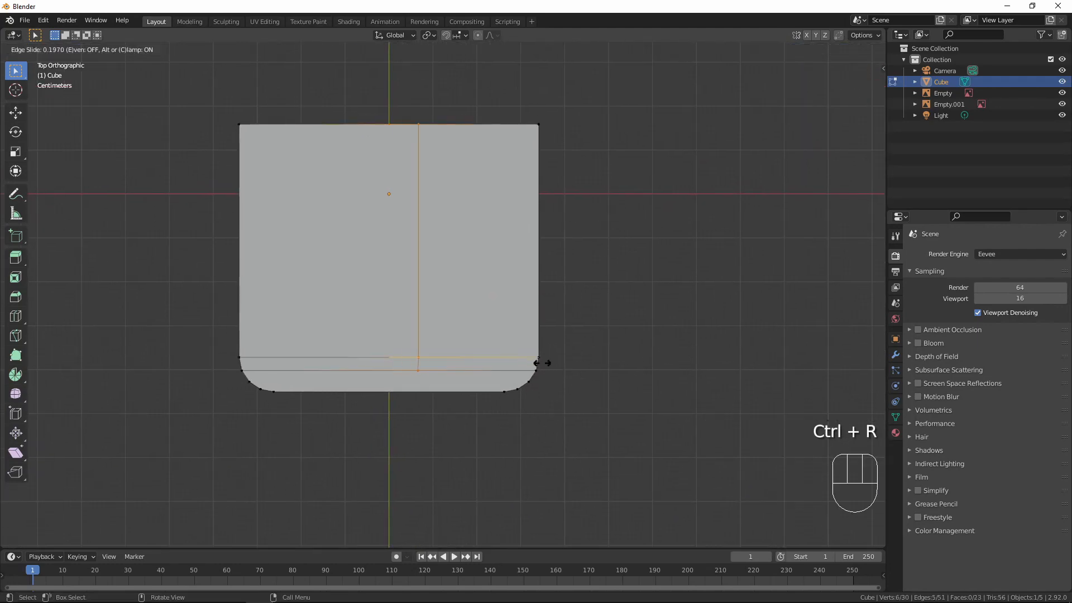
pyautogui.click(626, 376)
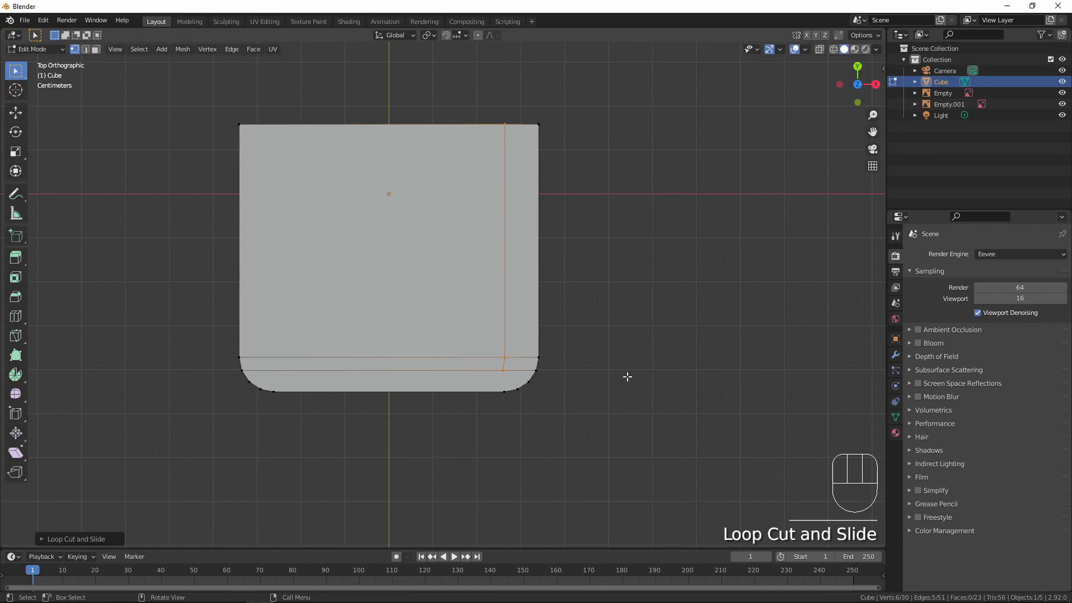
pyautogui.press('s')
pyautogui.click(634, 366)
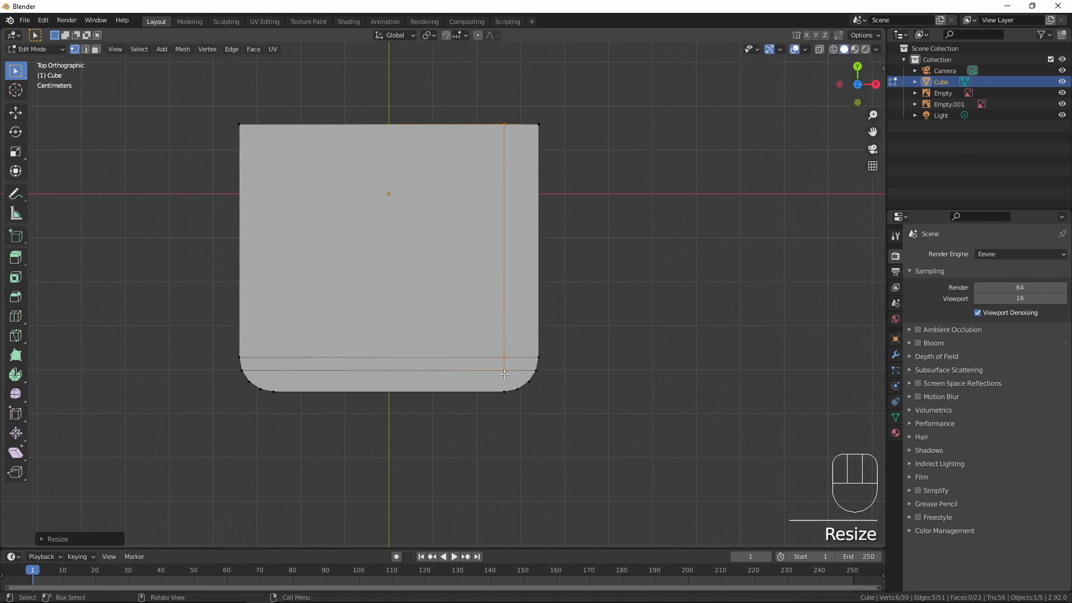
# - Connect the loop cut's end vertices to the corner curve's inner end vertices at the front edge, on both top and underside
pyautogui.click(504, 372)
pyautogui.keyDown('shift'); pyautogui.click(504, 391); pyautogui.keyUp('shift')
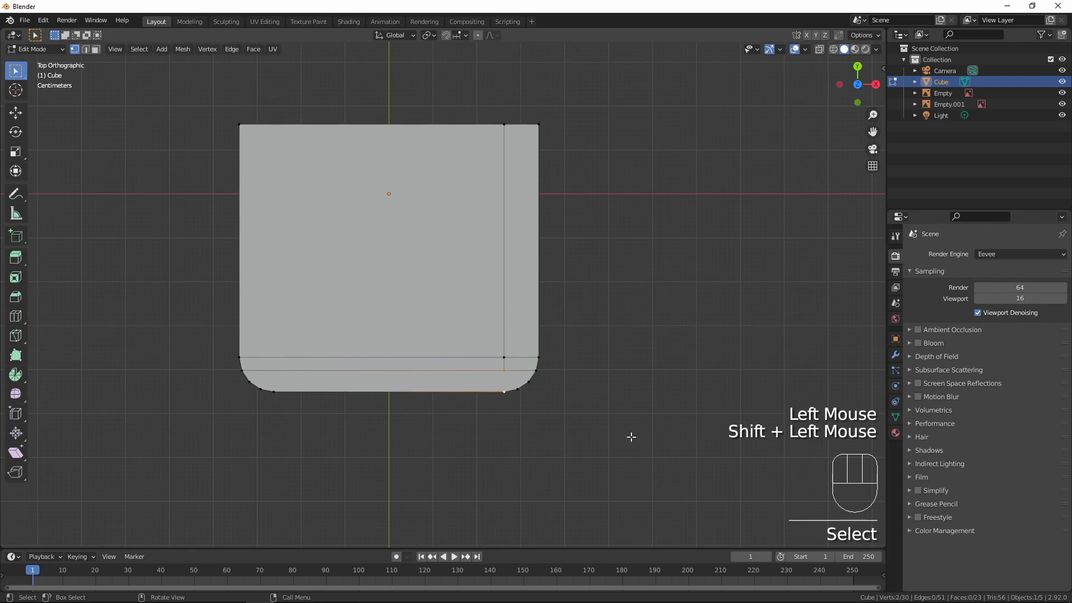
pyautogui.press('j')
pyautogui.moveTo(629, 424); pyautogui.dragTo(504, 228, button='middle')
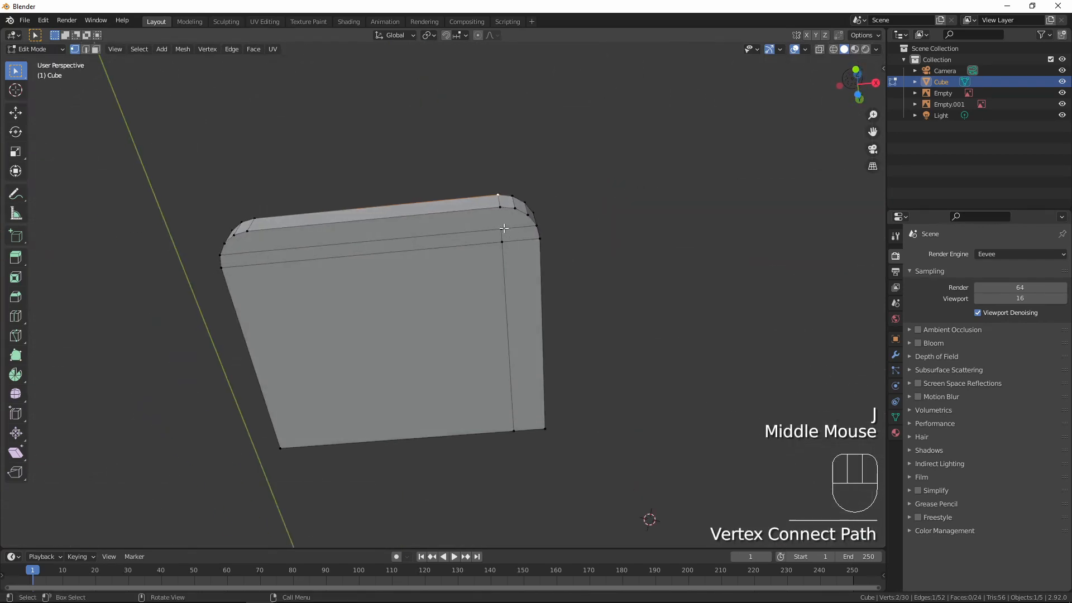
pyautogui.click(503, 229)
pyautogui.keyDown('shift'); pyautogui.click(500, 207); pyautogui.keyUp('shift')
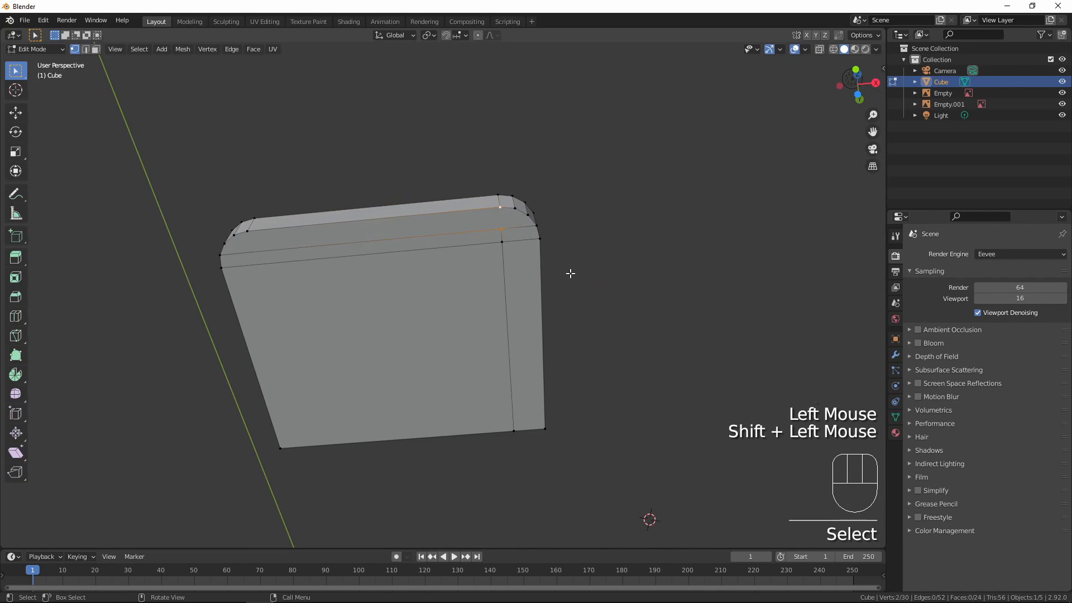
pyautogui.press('j')
# - Add a second front-to-back loop cut midway between the first loop and the seat's +X side
pyautogui.moveTo(582, 278); pyautogui.dragTo(555, 435, button='middle')
pyautogui.scroll(2, 584, 412)
pyautogui.press('KP_7')
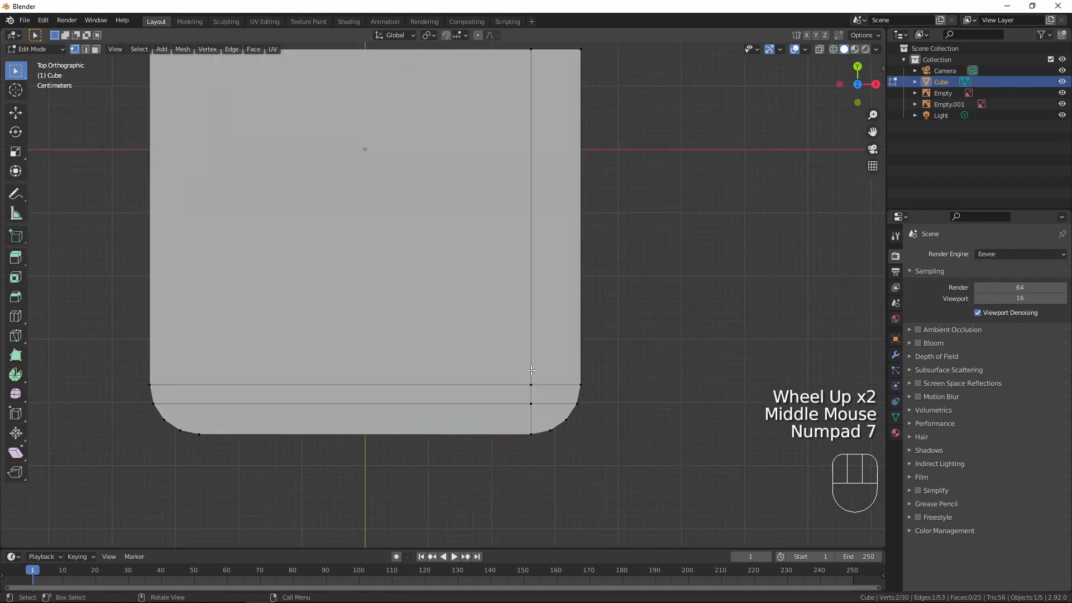
pyautogui.scroll(-1, 531, 370)
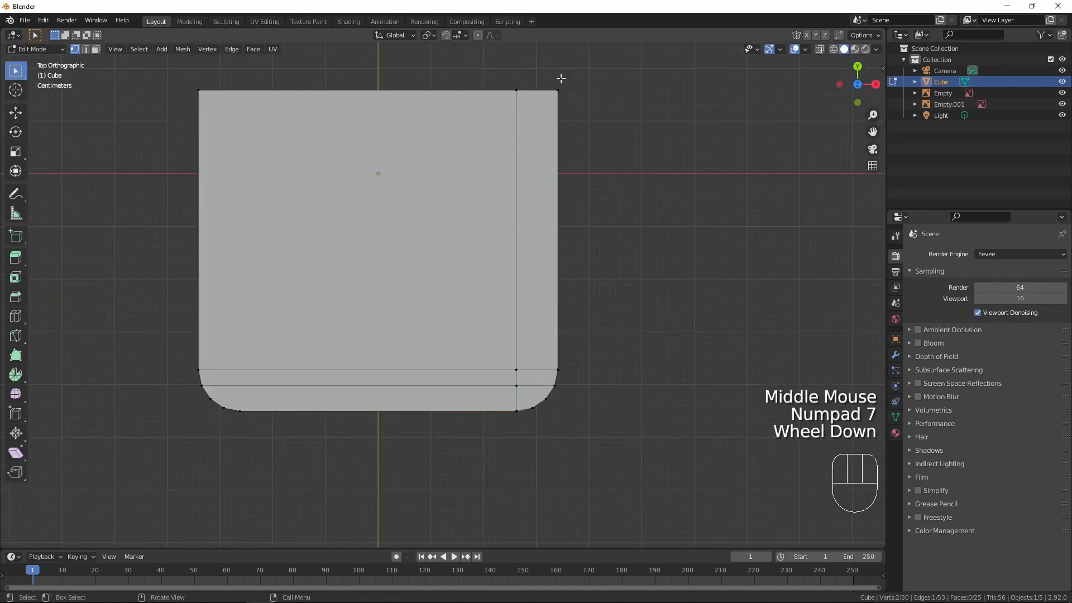
pyautogui.hotkey('ctrl', 'r')
pyautogui.click(536, 97)
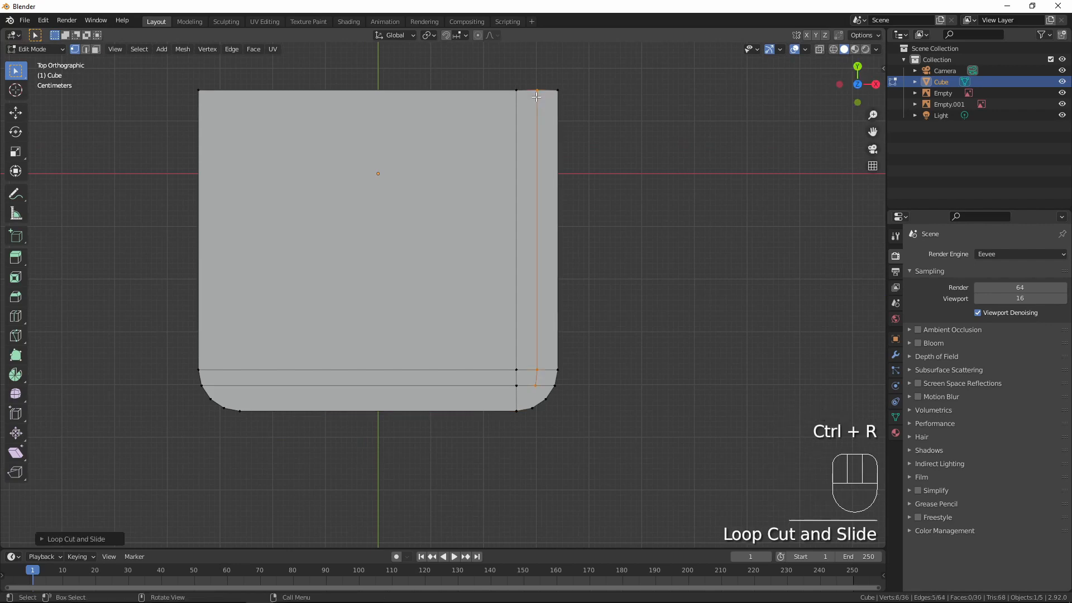
# - Select the second edge loop, scale it along X so it runs straight, and return to vertex selection
pyautogui.click(532, 382)
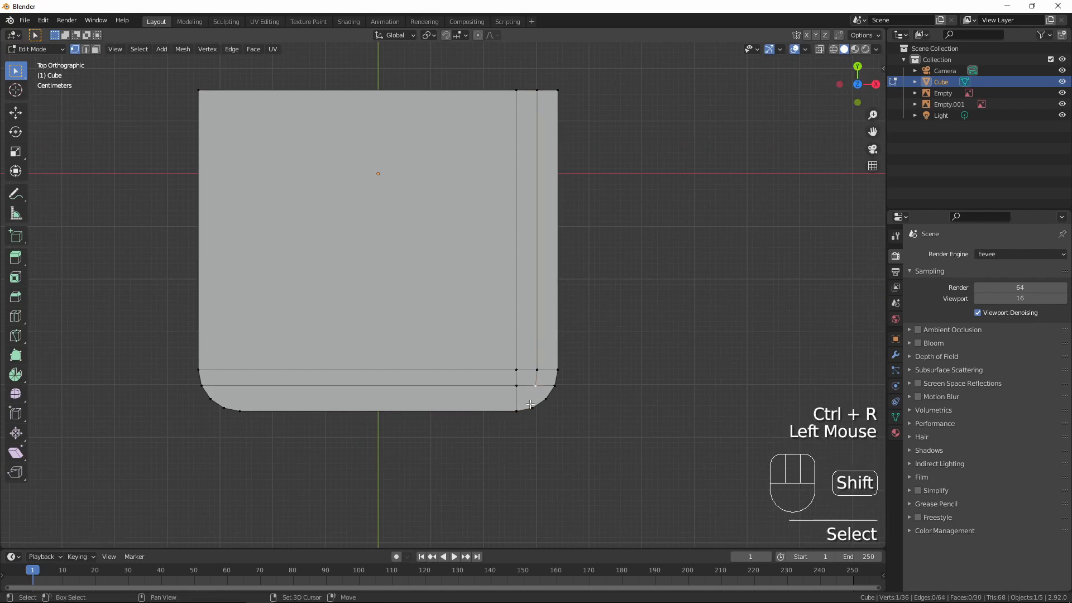
pyautogui.press('2')
pyautogui.keyDown('alt'); pyautogui.click(538, 330); pyautogui.keyUp('alt')
pyautogui.press('s')
pyautogui.press('x')
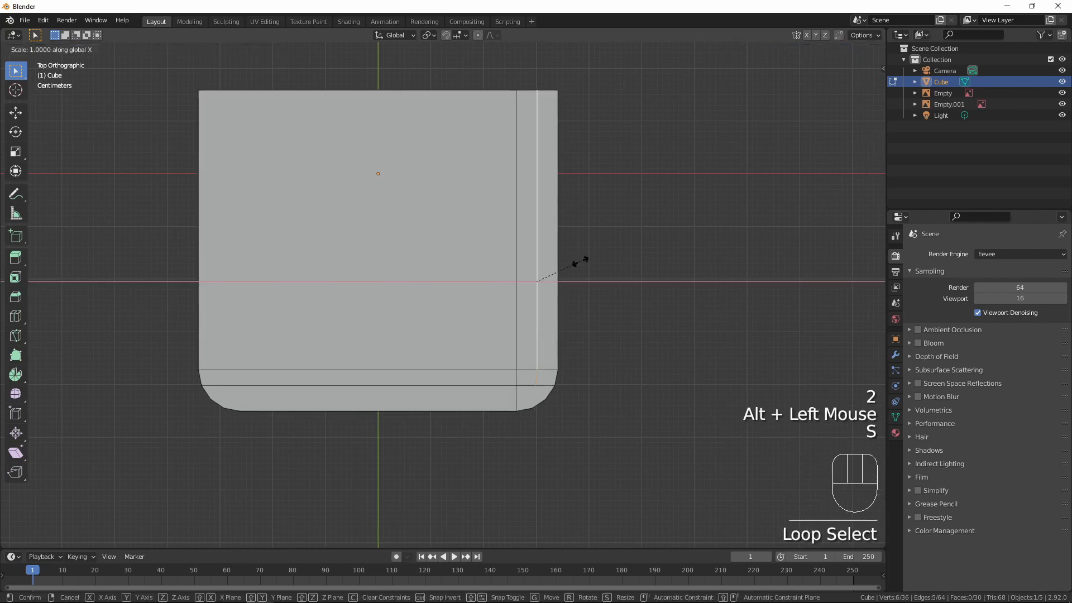
pyautogui.press('Return')
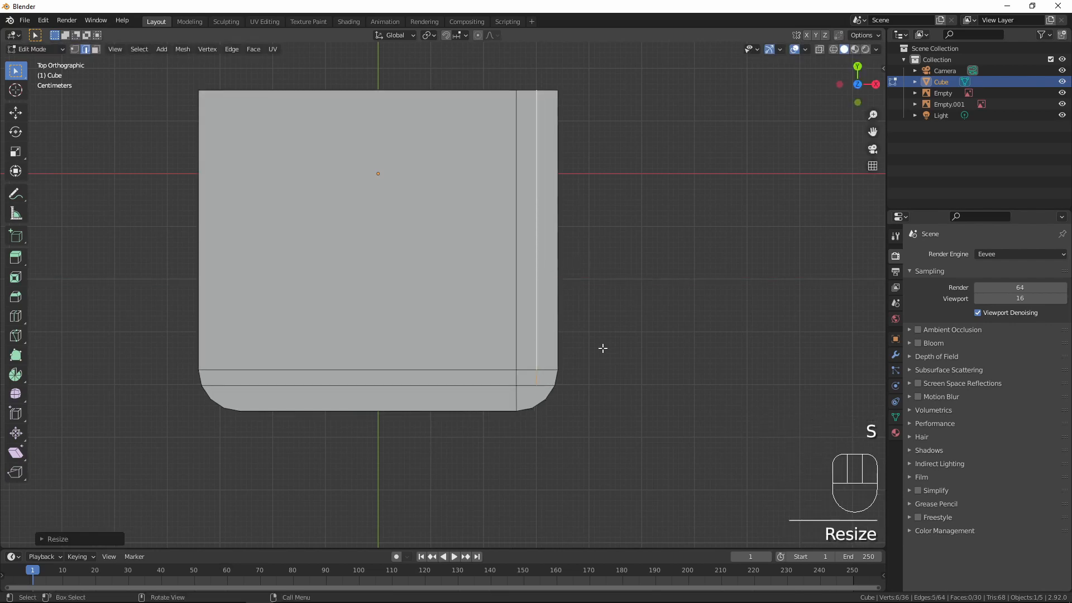
pyautogui.press('1')
pyautogui.scroll(2, 591, 406)
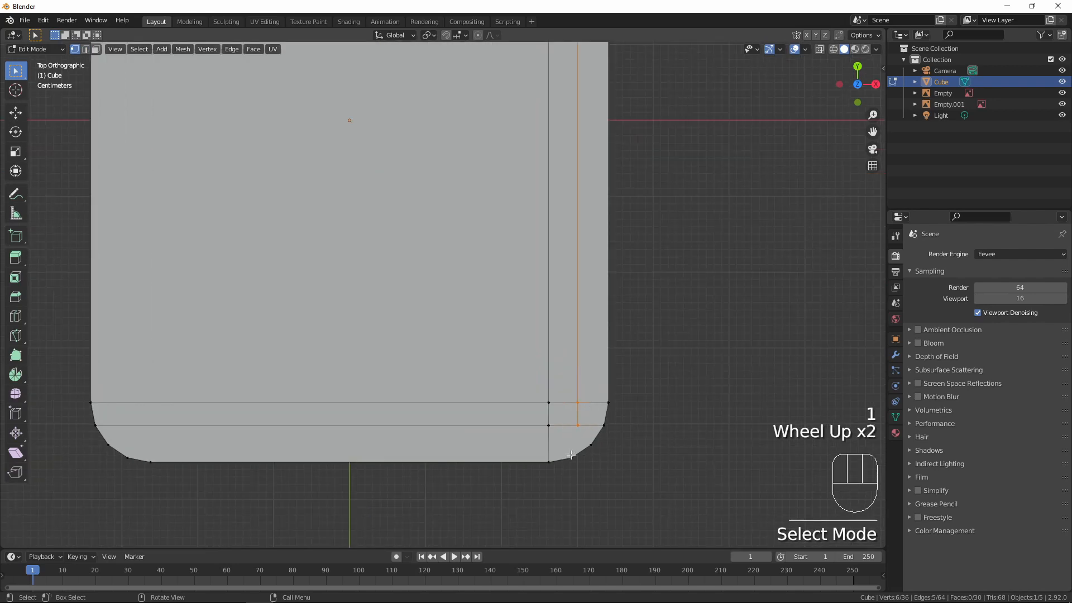
pyautogui.press('g')
pyautogui.press('x')
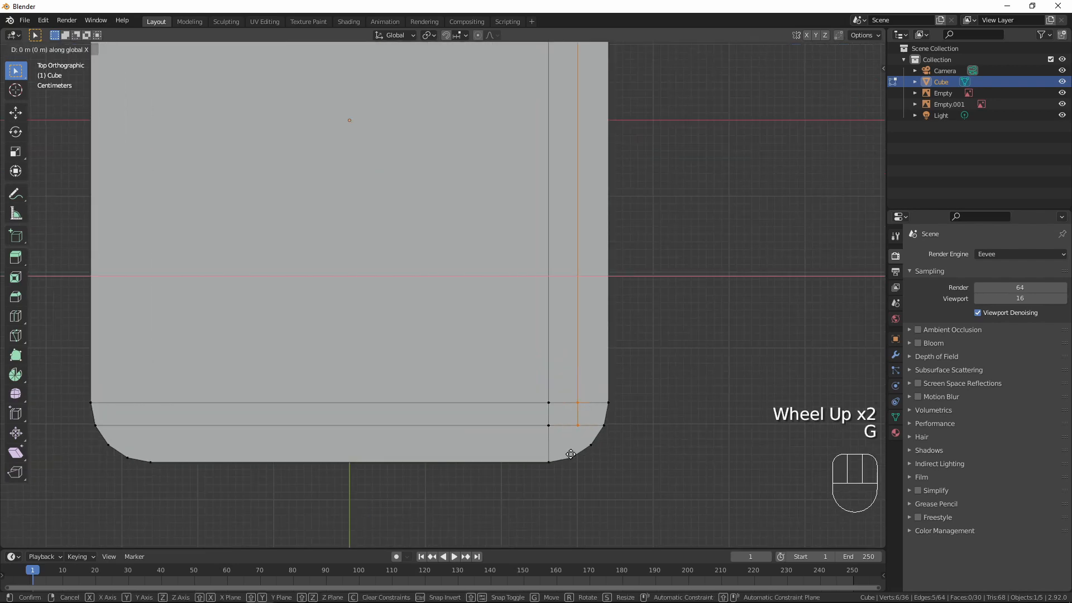
pyautogui.press('Escape')
# - Set snapping to Vertex and move the second loop along X to line up with the next vertex of the rounded corner
pyautogui.click(457, 37)
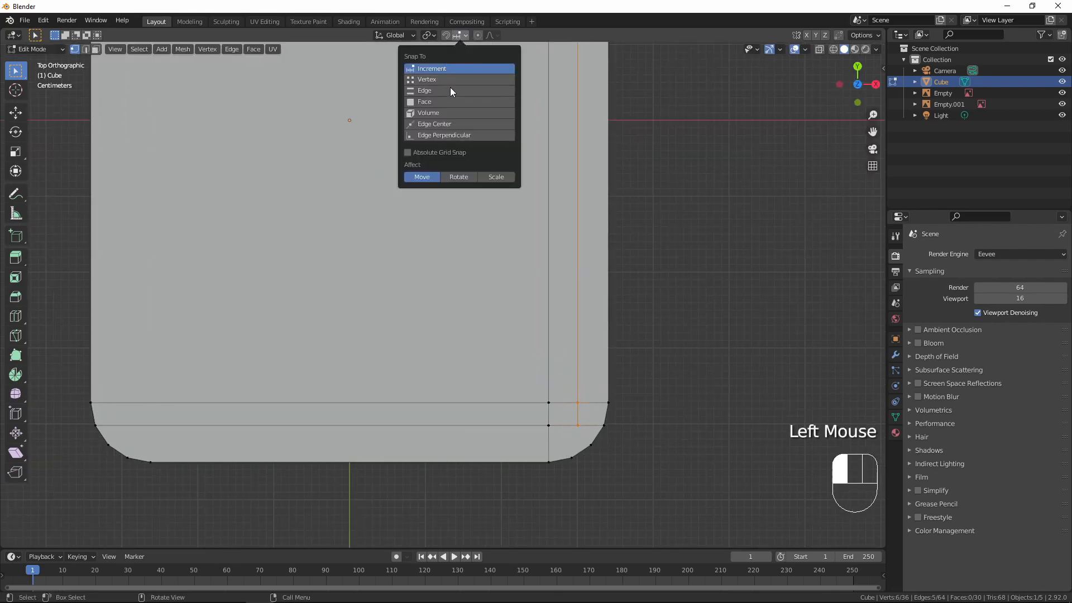
pyautogui.click(429, 82)
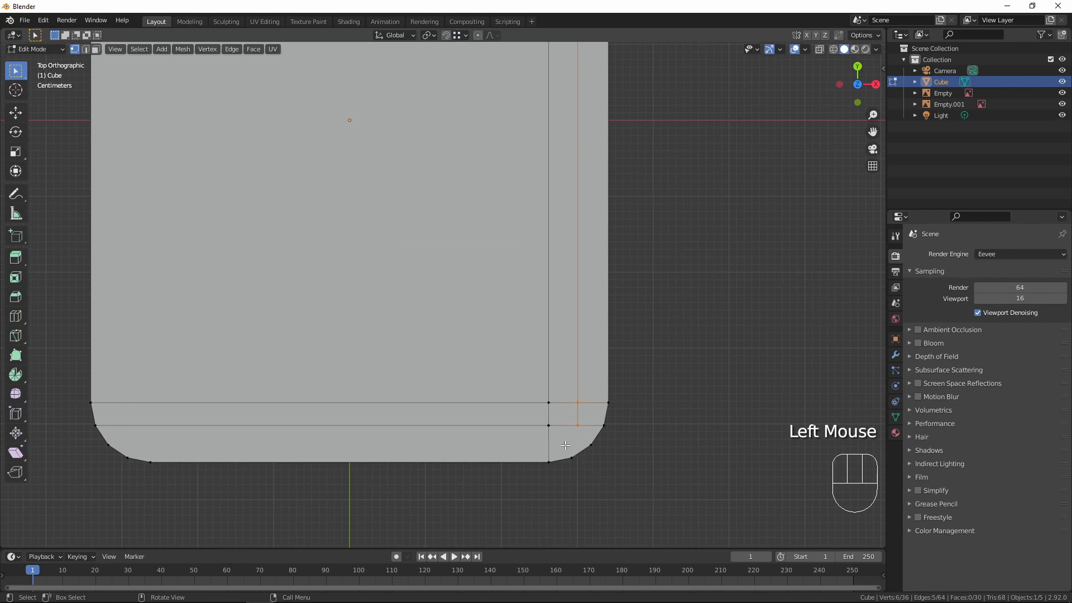
pyautogui.press('g')
pyautogui.press('x')
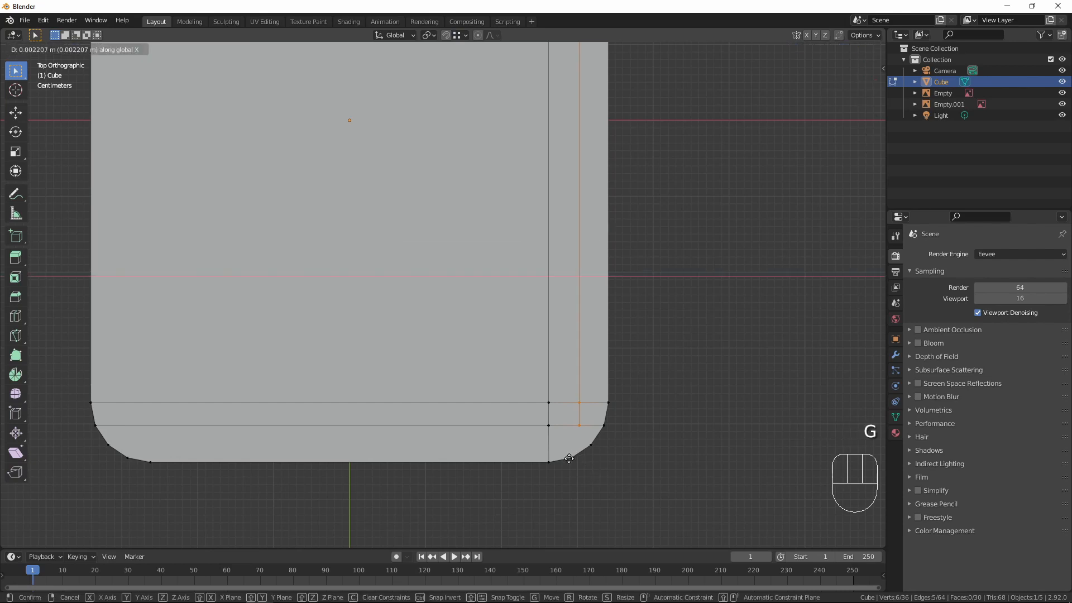
pyautogui.keyDown('ctrl'); pyautogui.click(571, 458); pyautogui.keyUp('ctrl')
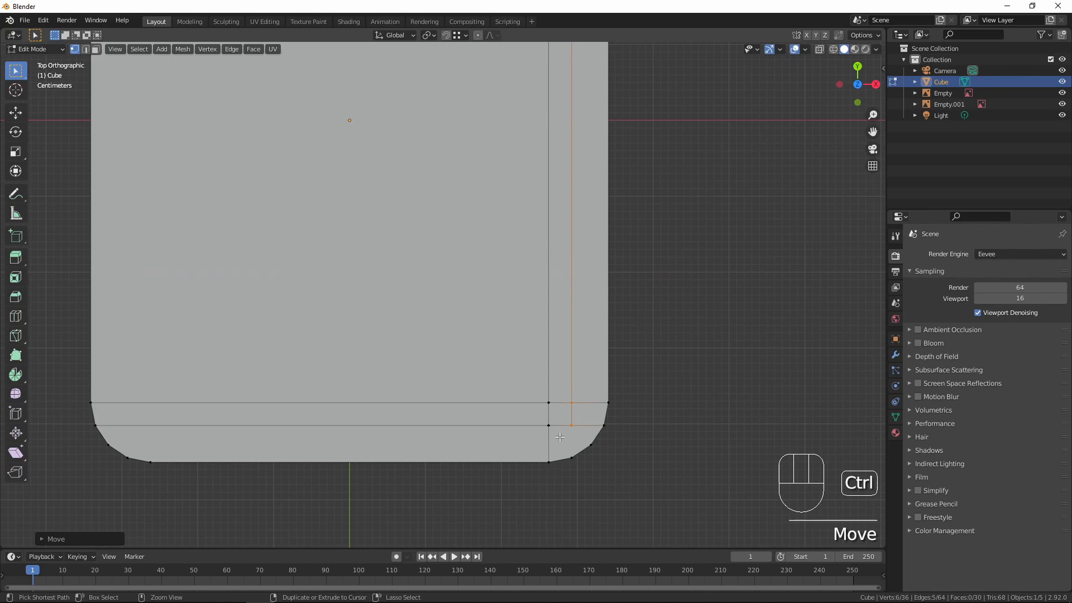
# - Connect the second loop's front end vertices to the matching vertices of the +X rounded corner, on both top and underside
pyautogui.click(572, 425)
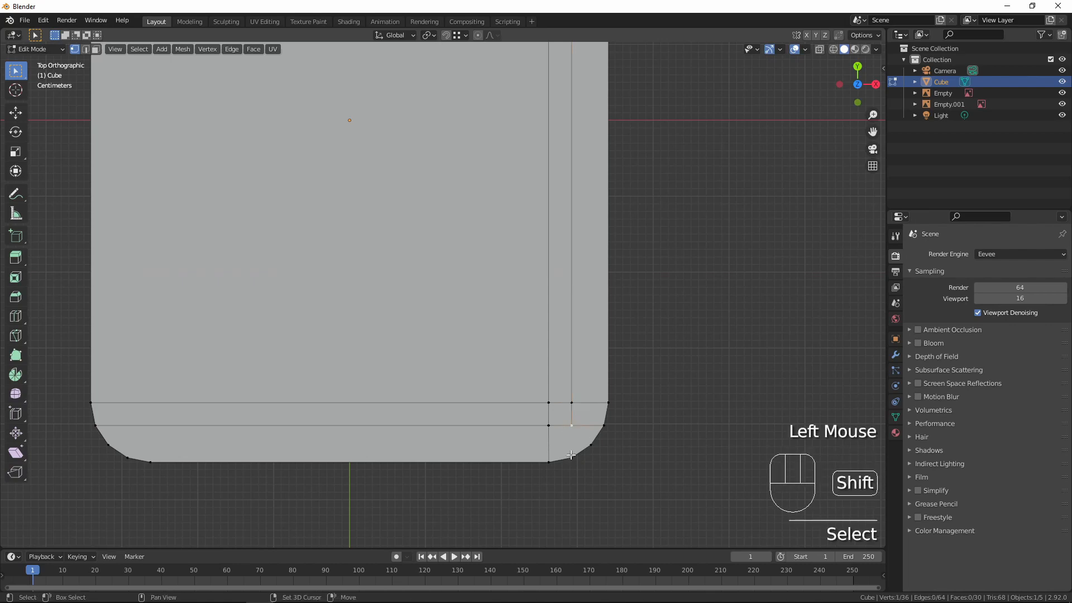
pyautogui.keyDown('shift'); pyautogui.click(572, 457); pyautogui.keyUp('shift')
pyautogui.press('j')
pyautogui.moveTo(625, 514); pyautogui.dragTo(627, 328, button='middle')
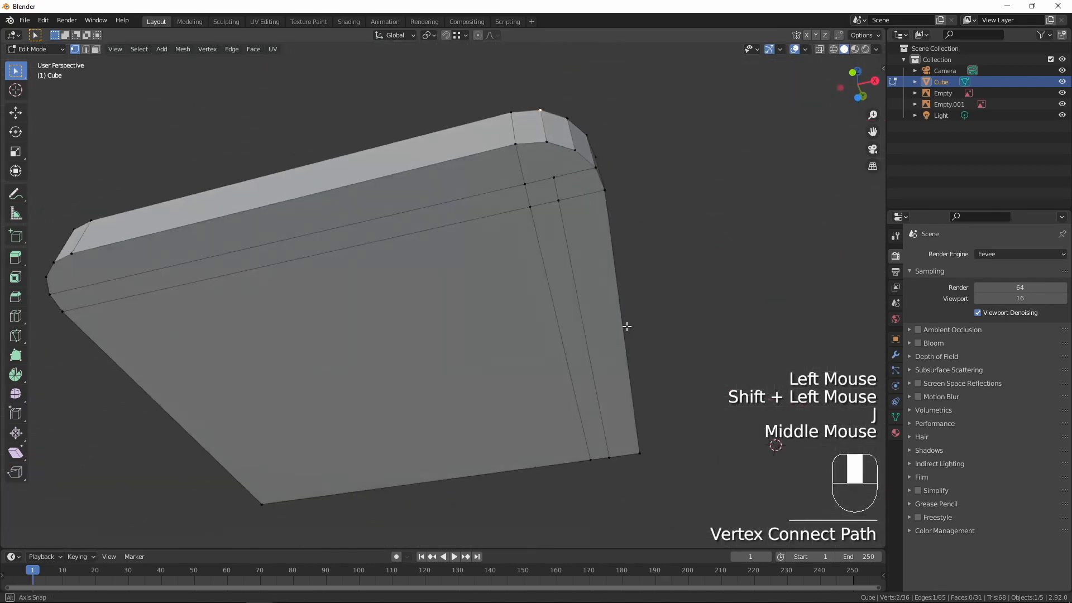
pyautogui.click(553, 173)
pyautogui.keyDown('shift'); pyautogui.click(553, 173); pyautogui.keyUp('shift')
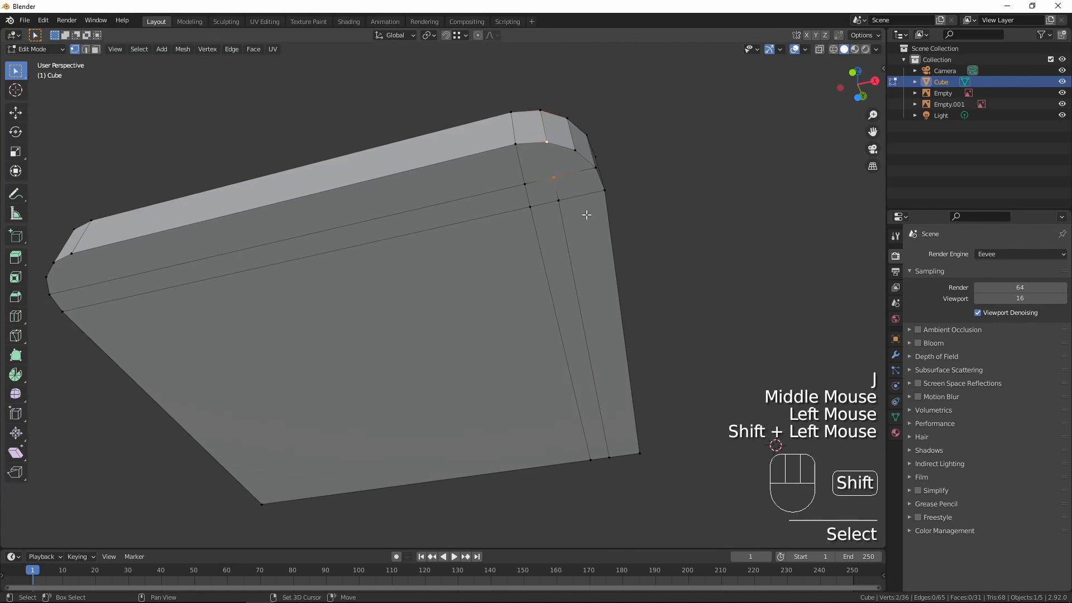
pyautogui.press('j')
pyautogui.scroll(-3, 587, 214)
pyautogui.moveTo(587, 223); pyautogui.dragTo(723, 442, button='middle')
pyautogui.press('KP_7')
pyautogui.press('ctrl')
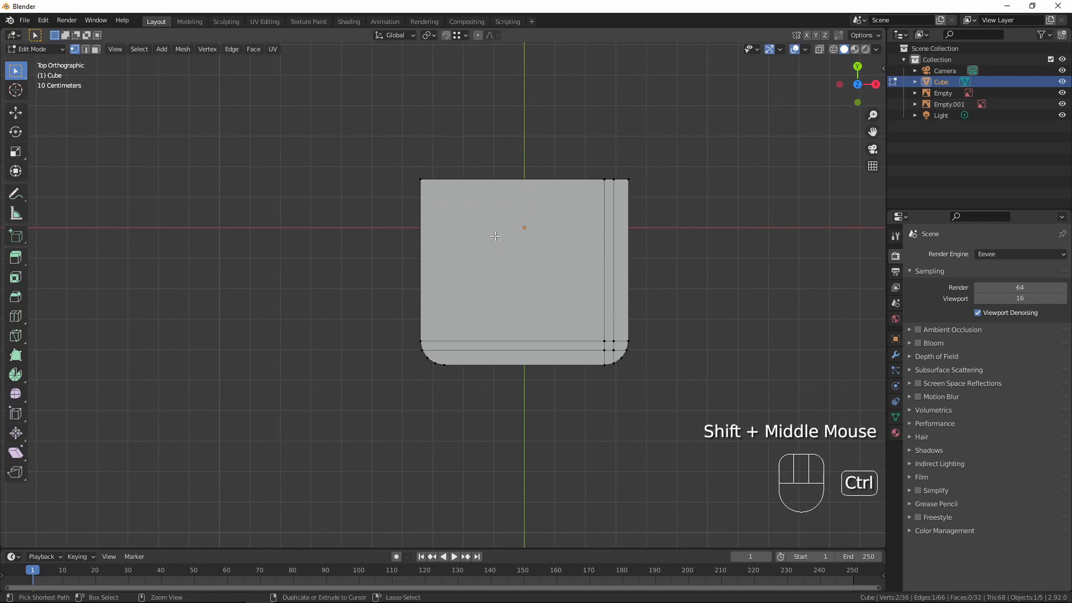
pyautogui.hotkey('ctrl', 't')
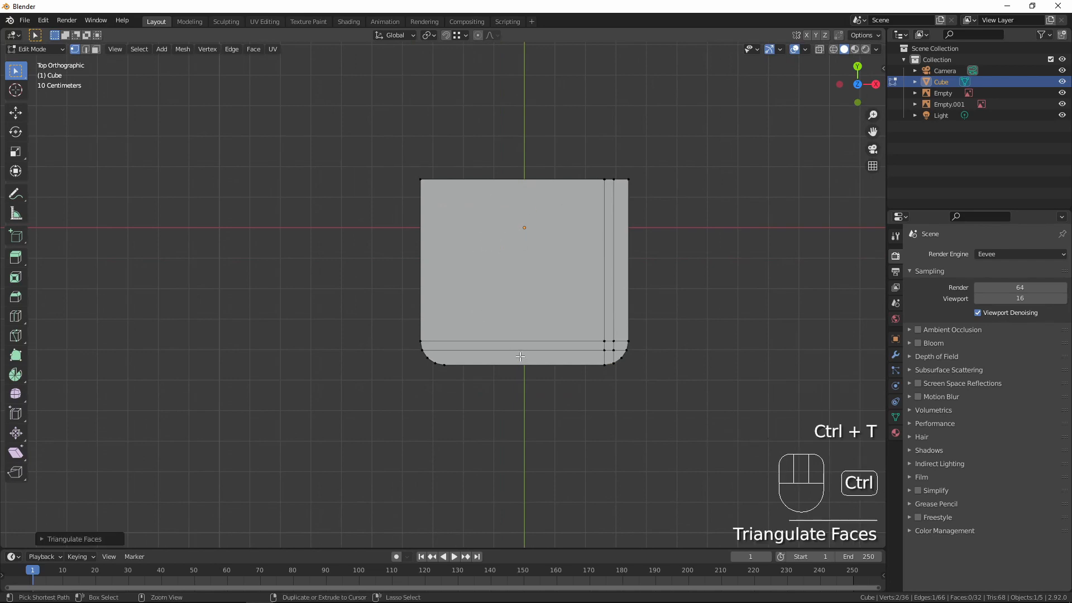
pyautogui.rightClick(511, 243)
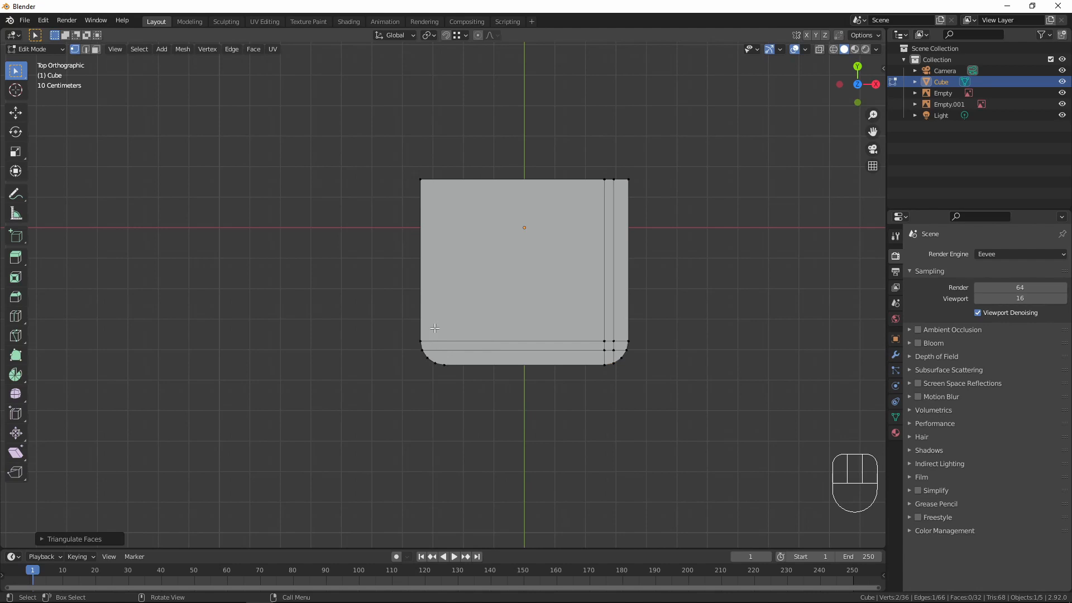
# - Add a front-to-back loop cut near the seat's -X side and scale it so it runs straight
pyautogui.press('ctrl')
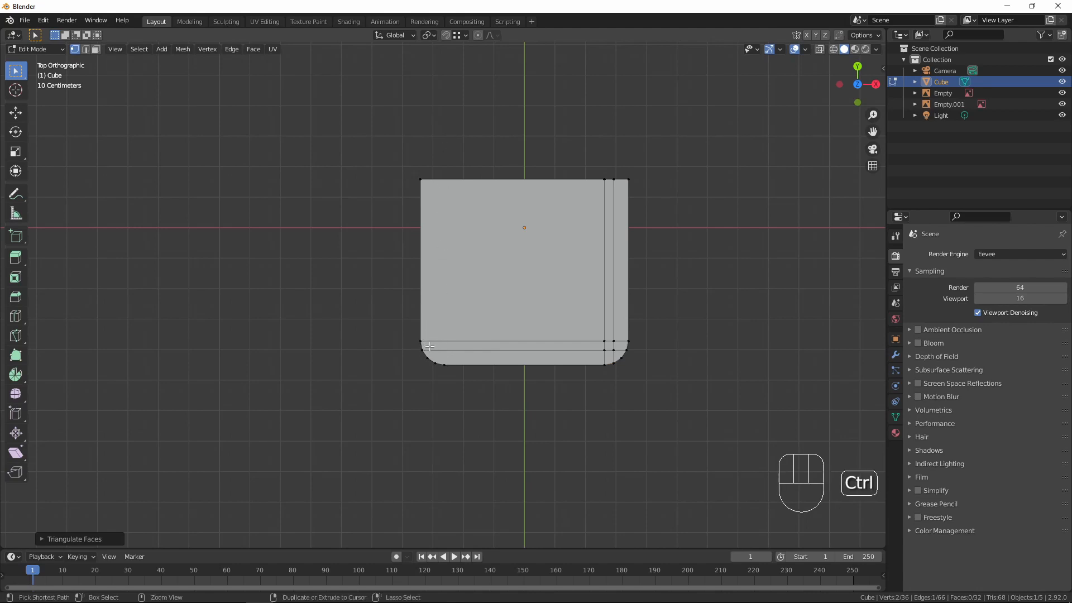
pyautogui.hotkey('ctrl', 'r')
pyautogui.click(449, 334)
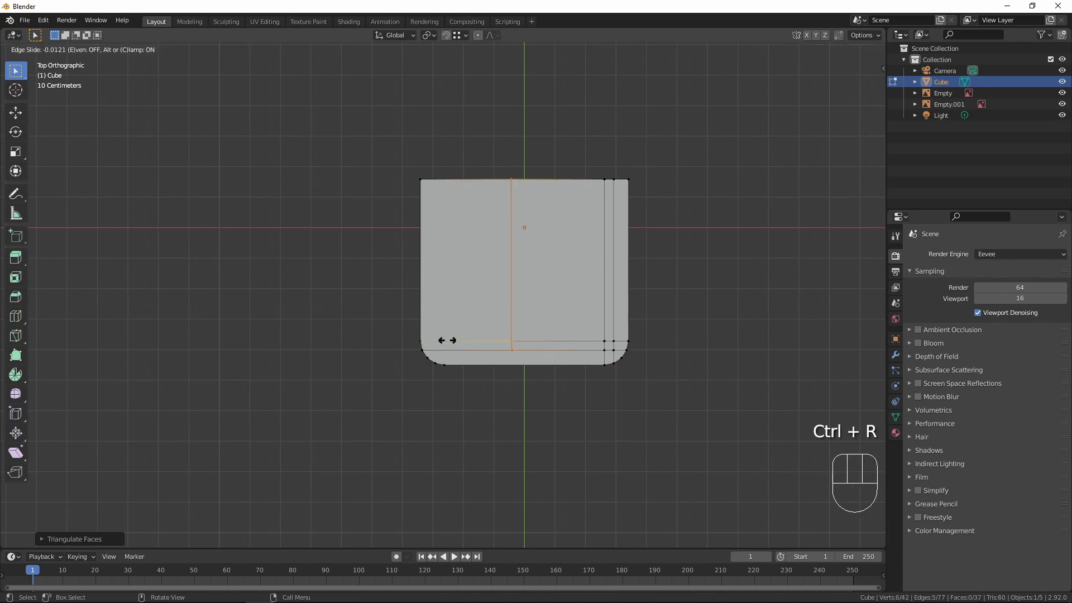
pyautogui.click(380, 342)
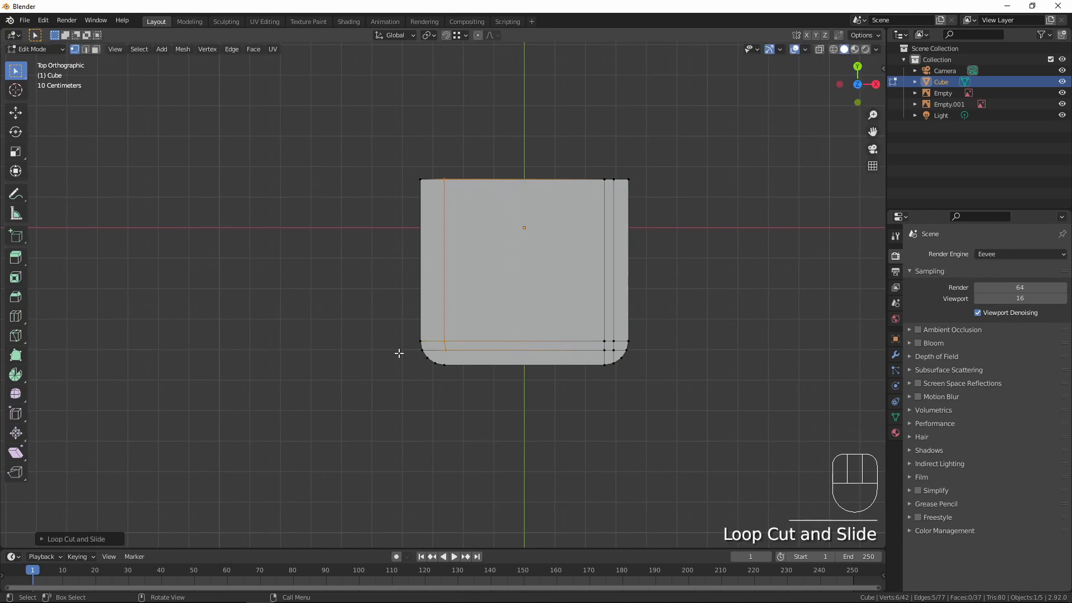
pyautogui.press('s')
pyautogui.click(399, 353)
# - Connect the new loop's front end vertex to the inner end vertex of the -X corner curve on the top face
pyautogui.scroll(4, 398, 353)
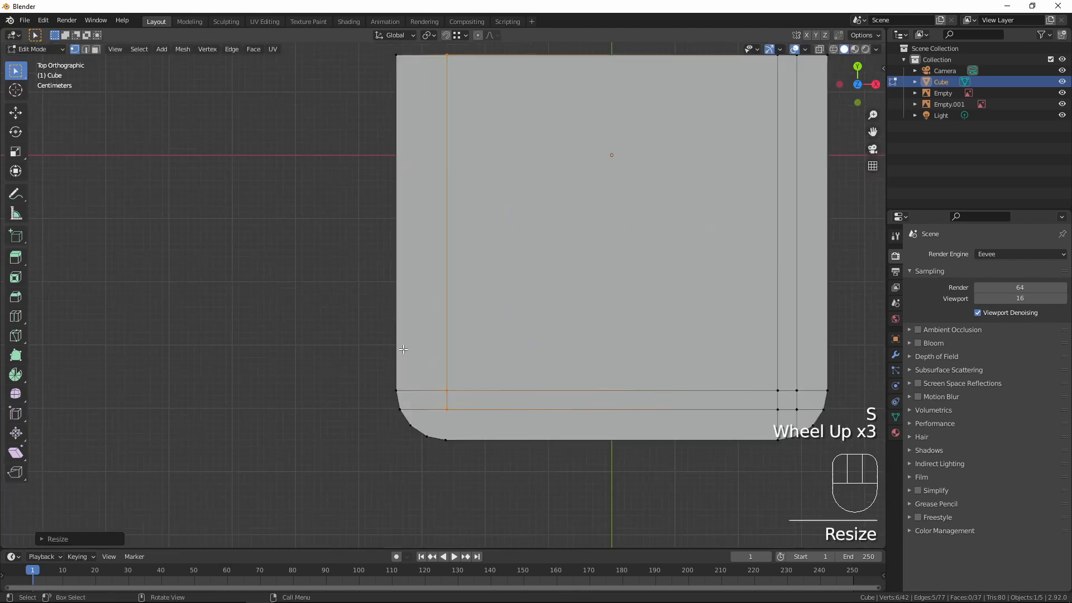
pyautogui.click(448, 432)
pyautogui.keyDown('shift'); pyautogui.click(446, 469); pyautogui.keyUp('shift')
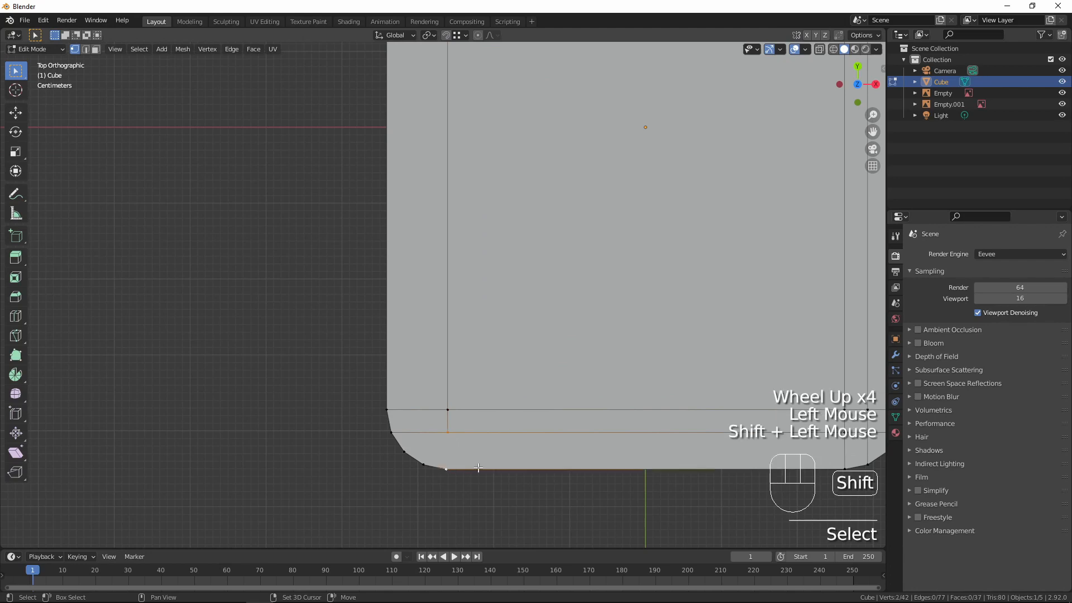
pyautogui.press('j')
pyautogui.scroll(-1, 489, 402)
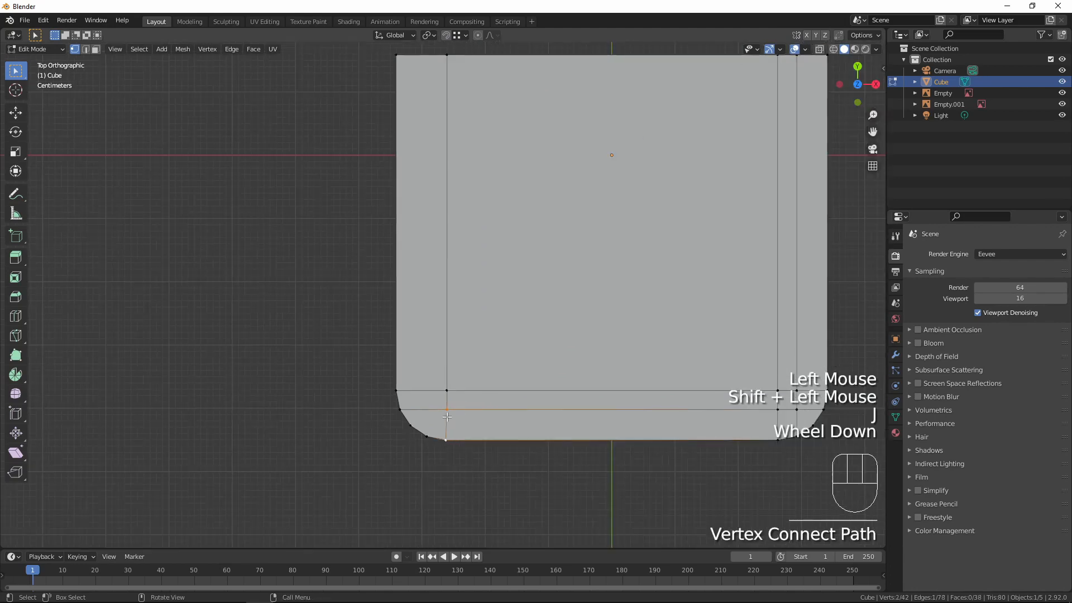
# - Select the -X edge loop without its front connecting edge and snap it along X to the corner curve's inner end vertex
pyautogui.press('3')
pyautogui.press('2')
pyautogui.keyDown('alt'); pyautogui.click(444, 338); pyautogui.keyUp('alt')
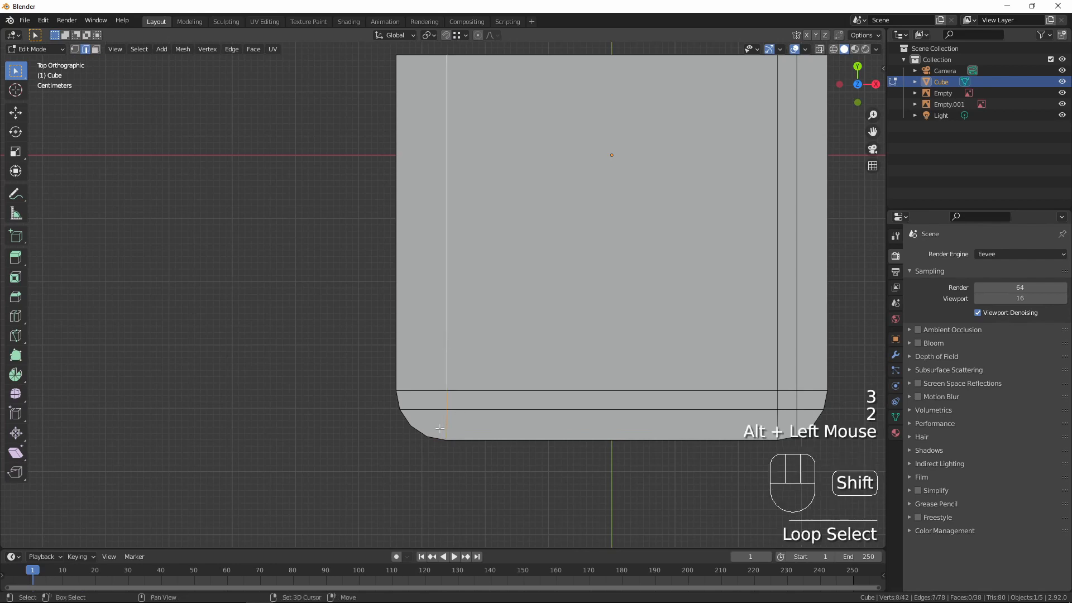
pyautogui.keyDown('shift'); pyautogui.click(449, 408); pyautogui.keyUp('shift')
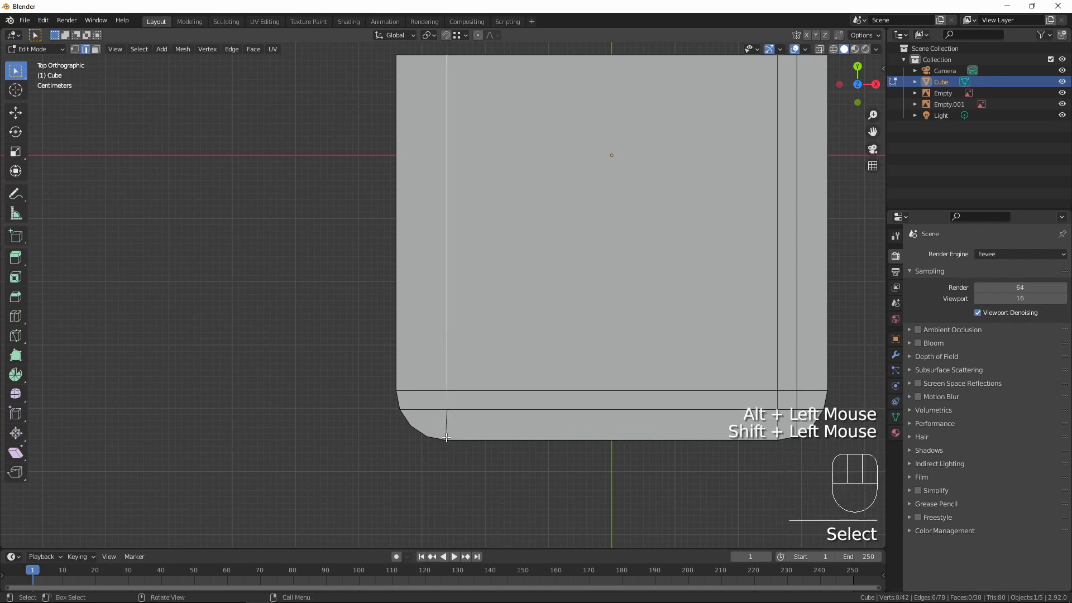
pyautogui.press('g')
pyautogui.press('ctrl')
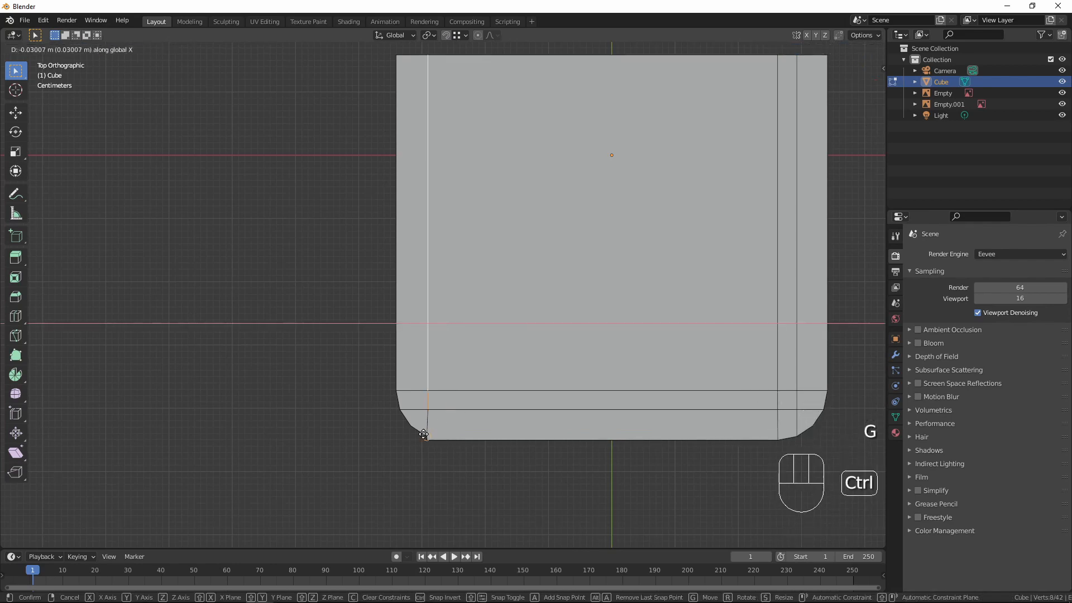
pyautogui.click(463, 435)
pyautogui.scroll(-2, 493, 407)
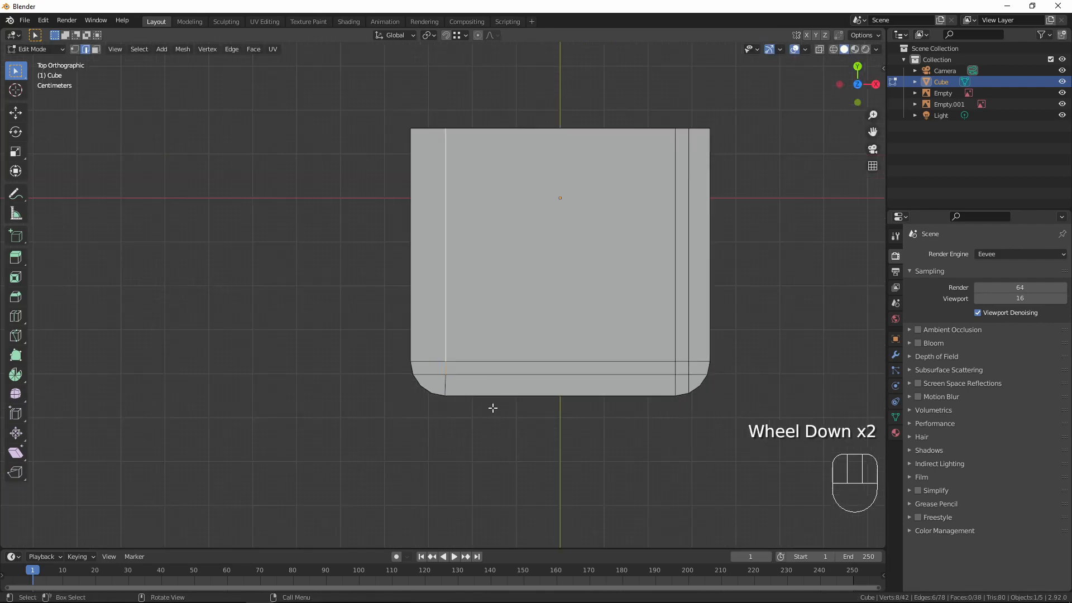
# - Connect the -X loop's front end vertex to the corner curve's inner end vertex on the seat's underside
pyautogui.moveTo(493, 407); pyautogui.dragTo(472, 248, button='middle')
pyautogui.moveTo(441, 296); pyautogui.dragTo(451, 227, button='middle')
pyautogui.scroll(2, 462, 237)
pyautogui.press('1')
pyautogui.click(465, 191)
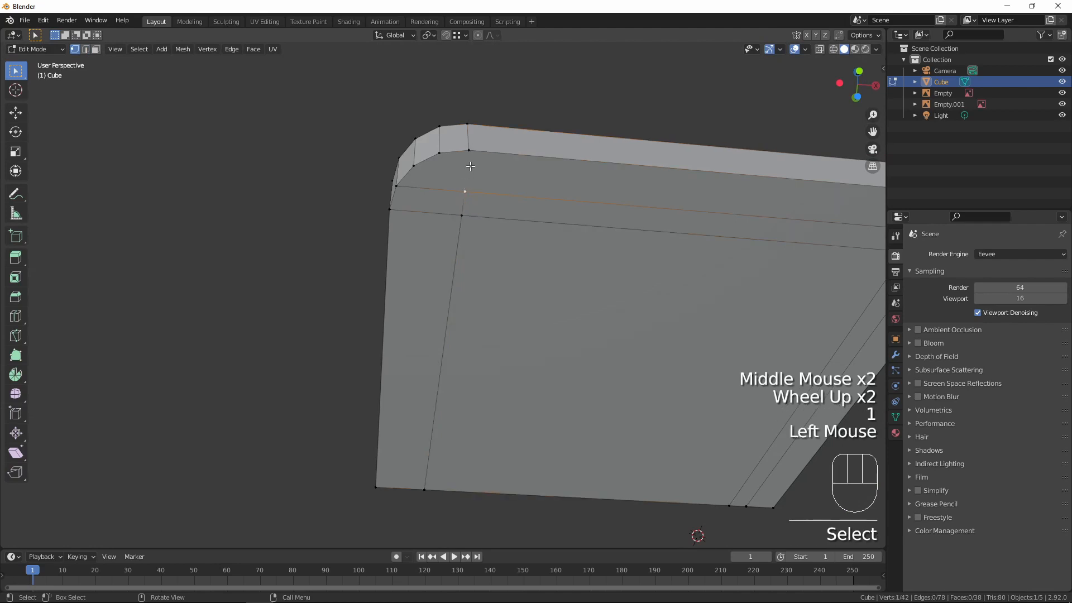
pyautogui.keyDown('shift'); pyautogui.click(470, 153); pyautogui.keyUp('shift')
pyautogui.press('j')
# - Add a second loop cut between the first -X loop and the side, and connect its underside end to the next corner vertex
pyautogui.moveTo(501, 225); pyautogui.dragTo(406, 230, button='middle')
pyautogui.hotkey('ctrl', 'r')
pyautogui.click(401, 226)
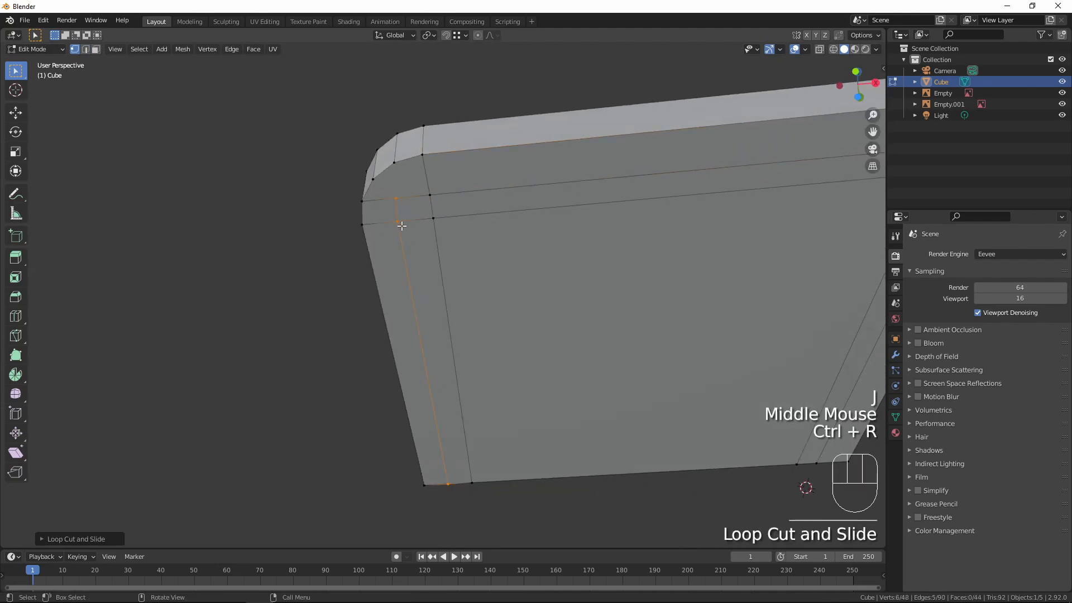
pyautogui.click(395, 199)
pyautogui.keyDown('shift'); pyautogui.click(394, 162); pyautogui.keyUp('shift')
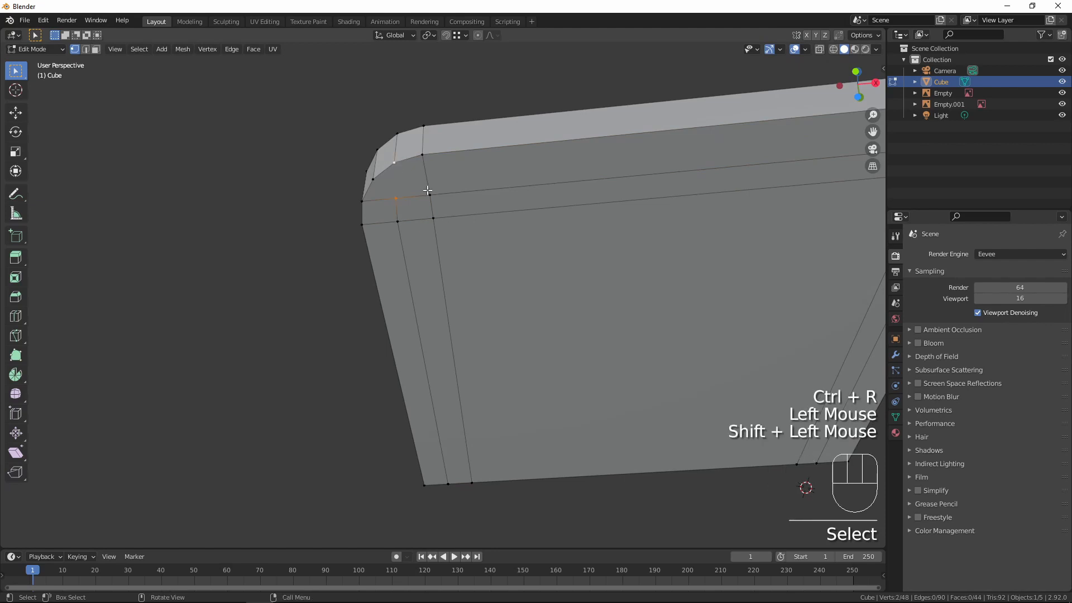
pyautogui.press('j')
# - Connect the second -X loop's front end vertex to the next vertex of the rounded corner on the top face
pyautogui.moveTo(451, 183); pyautogui.dragTo(452, 348, button='middle')
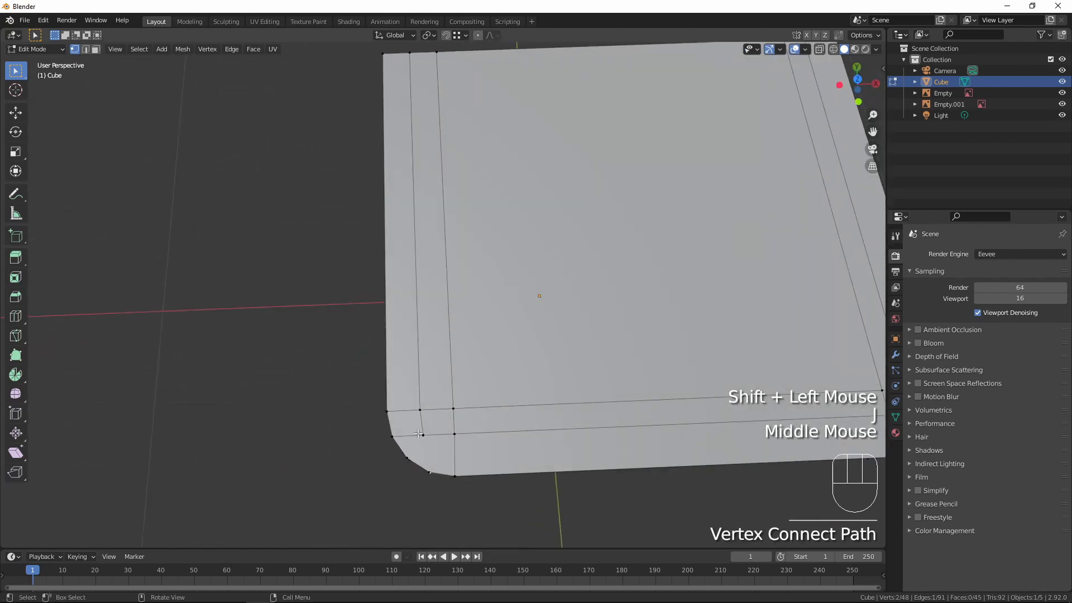
pyautogui.click(423, 435)
pyautogui.keyDown('shift'); pyautogui.click(428, 472); pyautogui.keyUp('shift')
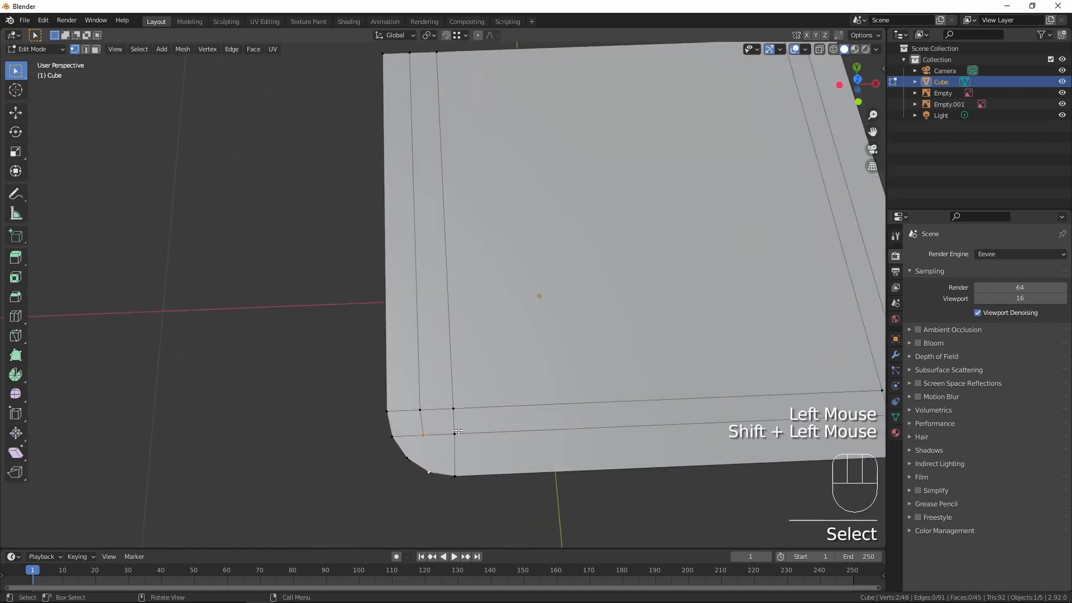
pyautogui.press('j')
pyautogui.scroll(-2, 573, 253)
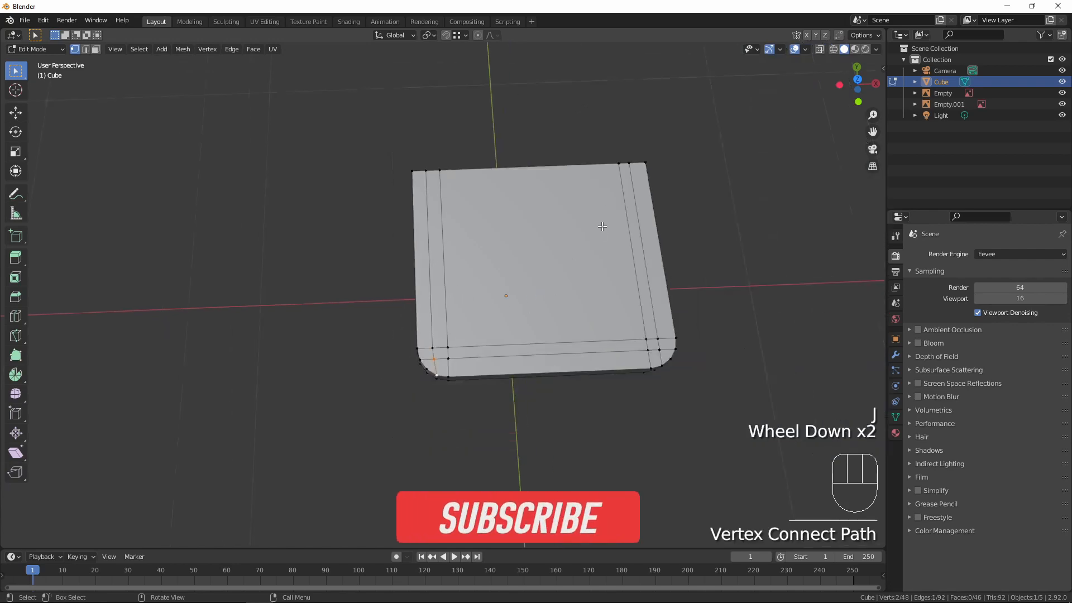
# - Clear the selection and select the upper and lower outline edges along the seat's front, its rounded corners and +X side
pyautogui.scroll(-1, 737, 294)
pyautogui.moveTo(736, 294); pyautogui.dragTo(667, 328, button='middle')
pyautogui.scroll(1, 637, 243)
pyautogui.press('a')
pyautogui.press('a')
pyautogui.scroll(1, 657, 404)
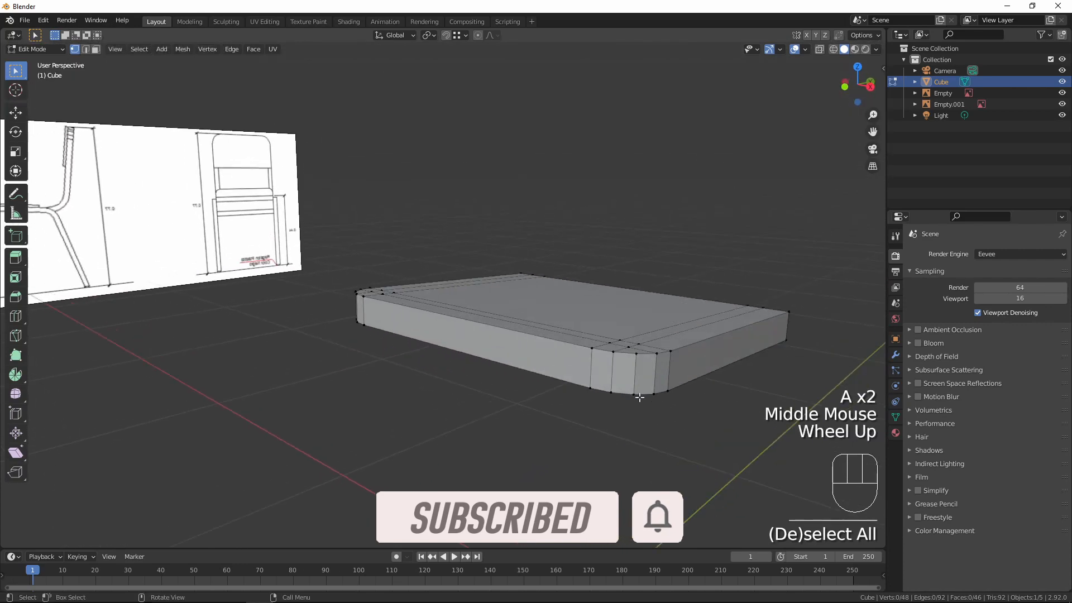
pyautogui.moveTo(639, 397); pyautogui.dragTo(611, 409, button='middle')
pyautogui.press('2')
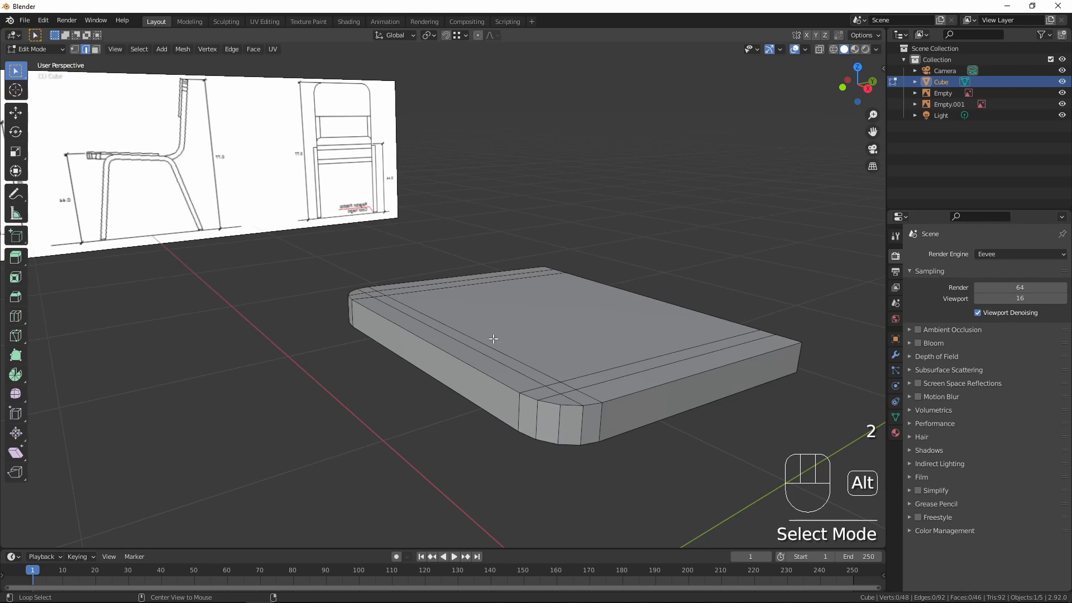
pyautogui.keyDown('alt'); pyautogui.click(620, 394); pyautogui.keyUp('alt')
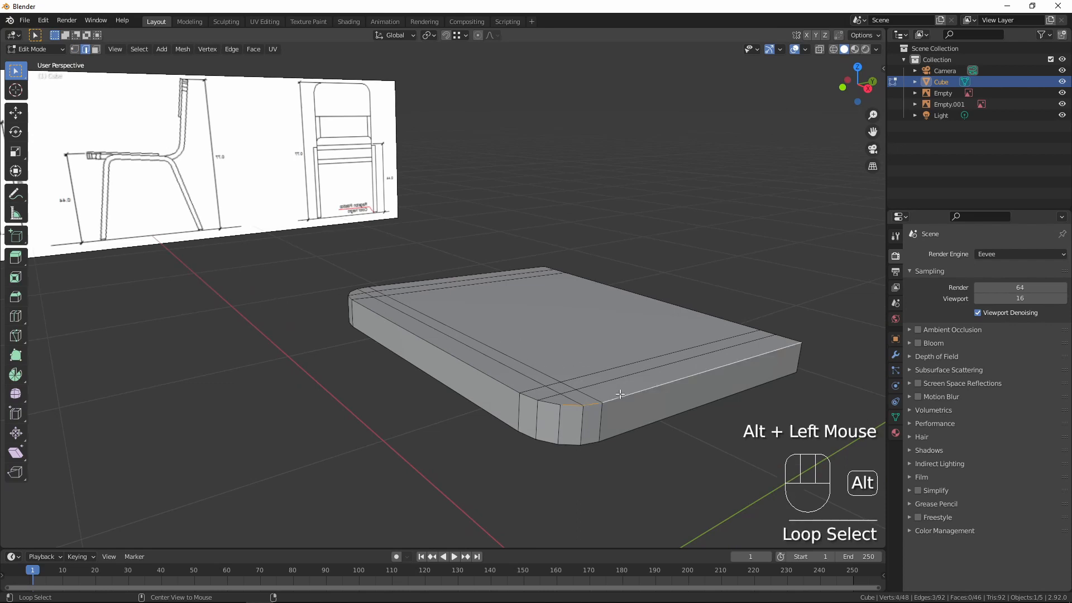
pyautogui.keyDown('alt'); pyautogui.keyDown('shift'); pyautogui.click(458, 372); pyautogui.keyUp('shift'); pyautogui.keyUp('alt')
pyautogui.keyDown('alt'); pyautogui.keyDown('shift'); pyautogui.click(596, 445); pyautogui.keyUp('shift'); pyautogui.keyUp('alt')
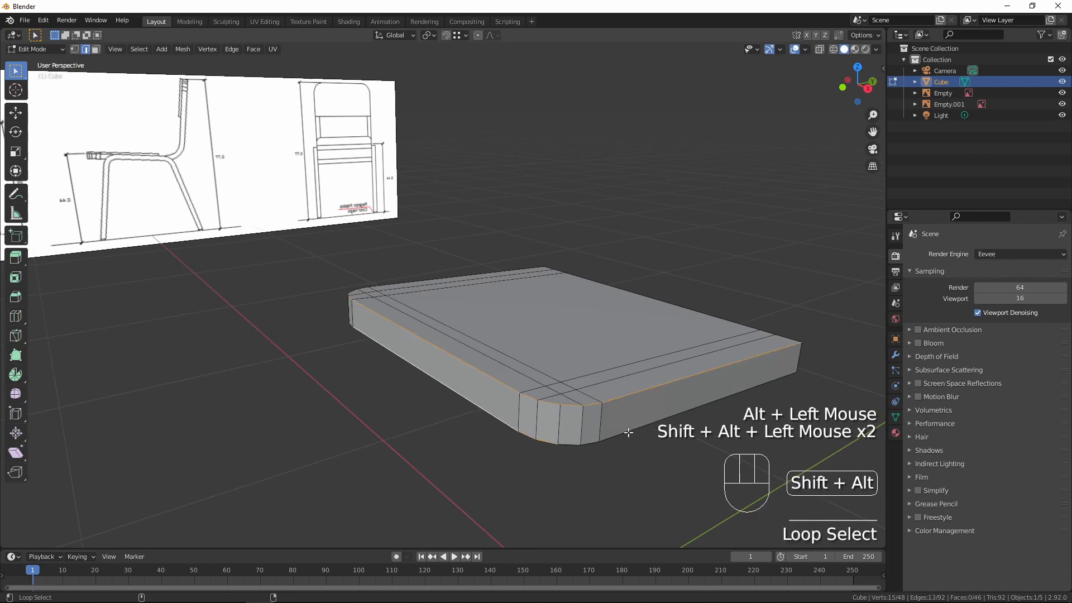
pyautogui.keyDown('alt'); pyautogui.keyDown('shift'); pyautogui.click(628, 432); pyautogui.keyUp('shift'); pyautogui.keyUp('alt')
# - Extend the edge selection with the upper and lower outline edges of the seat's -X side
pyautogui.scroll(-3, 628, 432)
pyautogui.moveTo(628, 432); pyautogui.dragTo(624, 396, button='middle')
pyautogui.scroll(2, 625, 397)
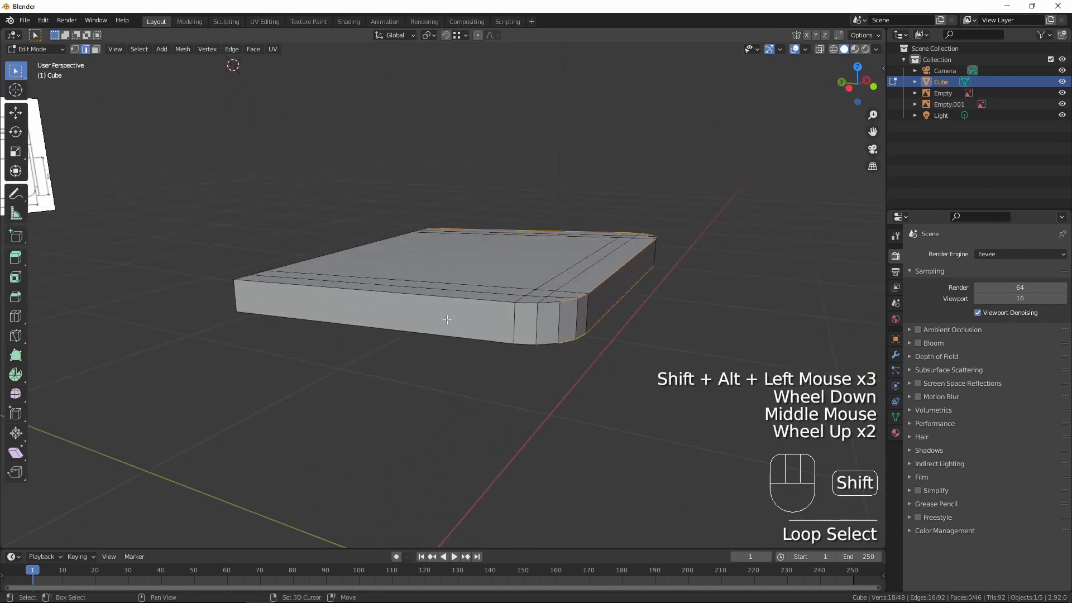
pyautogui.keyDown('alt'); pyautogui.keyDown('shift'); pyautogui.click(444, 372); pyautogui.keyUp('shift'); pyautogui.keyUp('alt')
pyautogui.keyDown('alt'); pyautogui.keyDown('shift'); pyautogui.click(444, 373); pyautogui.keyUp('shift'); pyautogui.keyUp('alt')
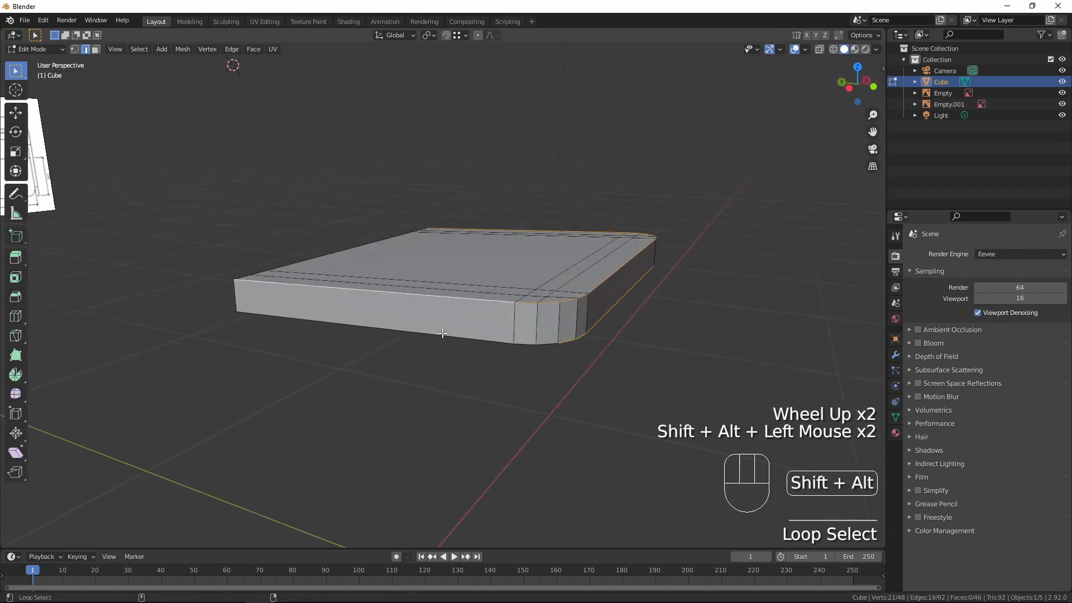
pyautogui.keyDown('alt'); pyautogui.keyDown('shift'); pyautogui.click(443, 350); pyautogui.keyUp('shift'); pyautogui.keyUp('alt')
# - Add both vertical back corner edges and the upper and lower back edges to the selection
pyautogui.moveTo(438, 352); pyautogui.dragTo(357, 385, button='middle')
pyautogui.keyDown('shift'); pyautogui.click(295, 389); pyautogui.keyUp('shift')
pyautogui.moveTo(357, 385); pyautogui.dragTo(421, 387, button='middle')
pyautogui.scroll(-2, 415, 402)
pyautogui.keyDown('shift'); pyautogui.click(416, 415); pyautogui.keyUp('shift')
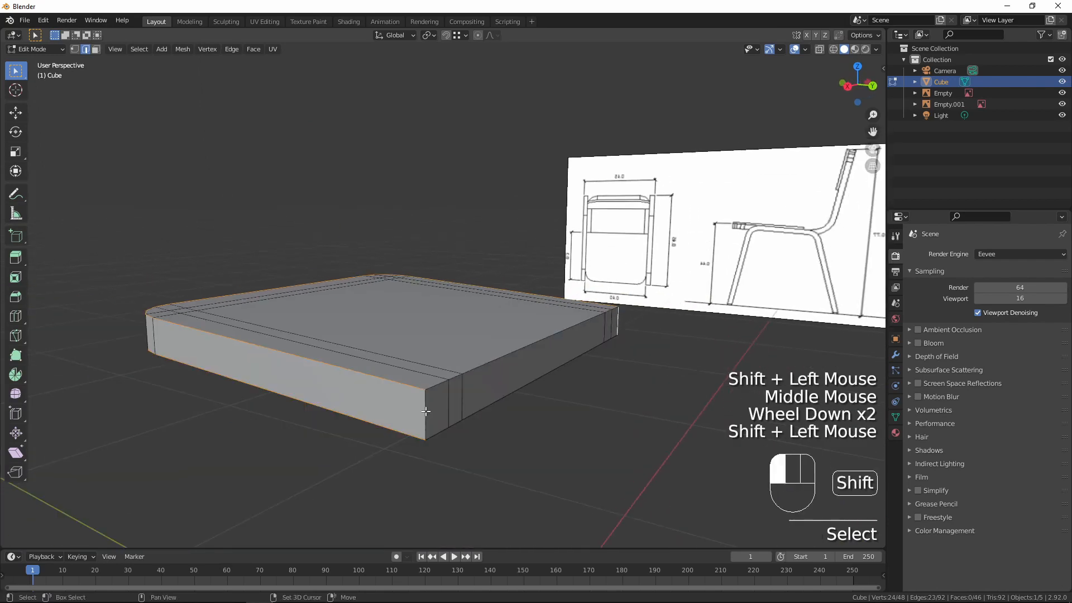
pyautogui.keyDown('alt'); pyautogui.keyDown('shift'); pyautogui.click(516, 389); pyautogui.keyUp('shift'); pyautogui.keyUp('alt')
pyautogui.keyDown('alt'); pyautogui.keyDown('shift'); pyautogui.click(513, 390); pyautogui.keyUp('shift'); pyautogui.keyUp('alt')
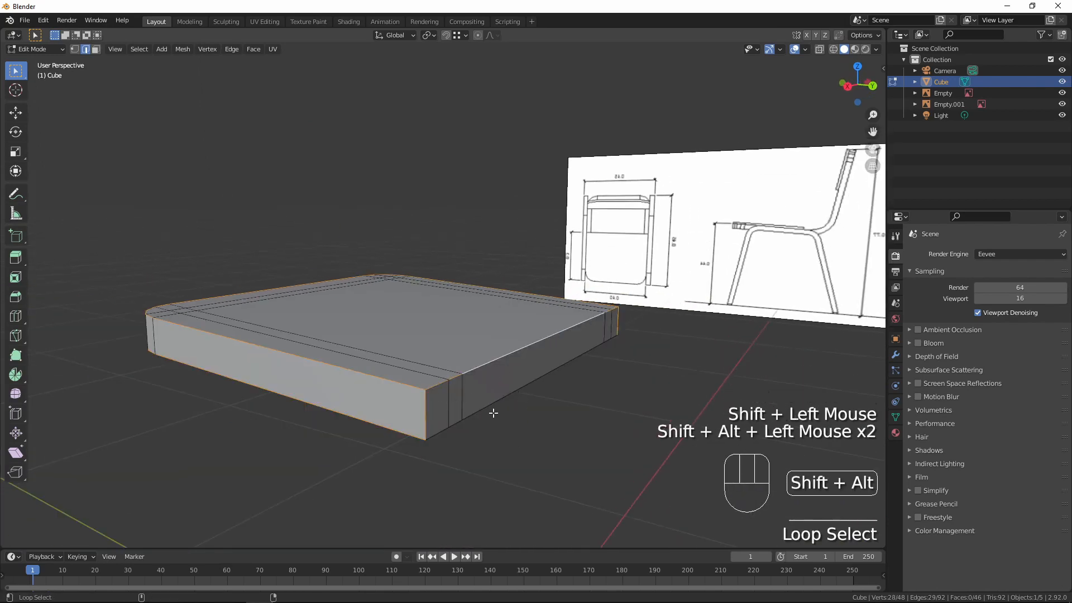
pyautogui.moveTo(504, 447)
pyautogui.mouseDown(button='middle')
pyautogui.moveTo(519, 438)
pyautogui.moveTo(505, 433)
pyautogui.mouseUp(button='middle')
# - Bevel the selected outline edges with 3 segments and a width of about 0.0054 m, and return to Object Mode
pyautogui.hotkey('ctrl', 'b')
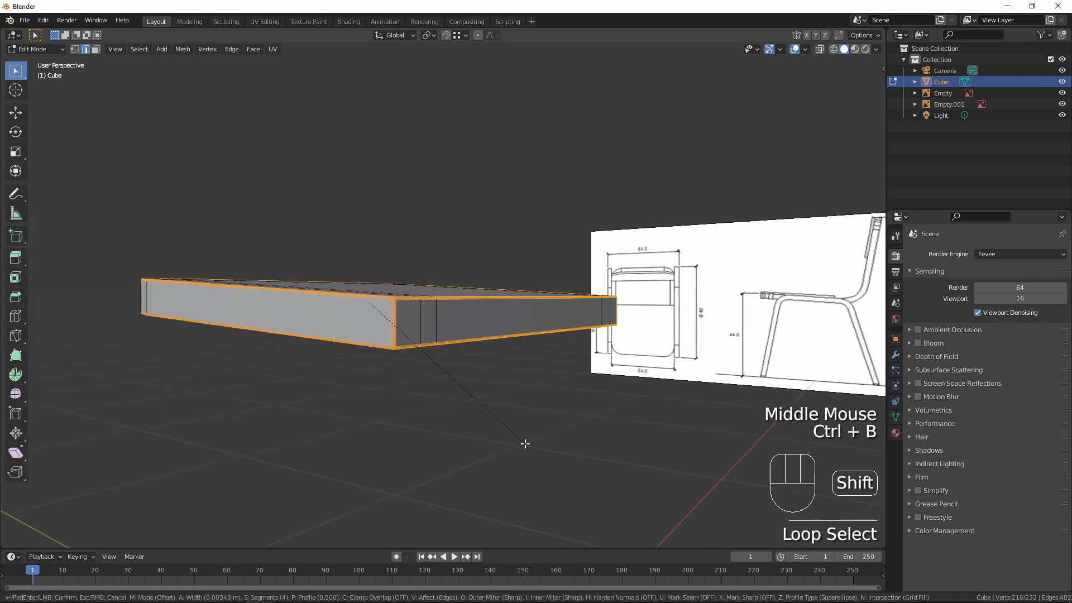
pyautogui.keyDown('shift'); pyautogui.scroll(-3, 531, 453); pyautogui.keyUp('shift')
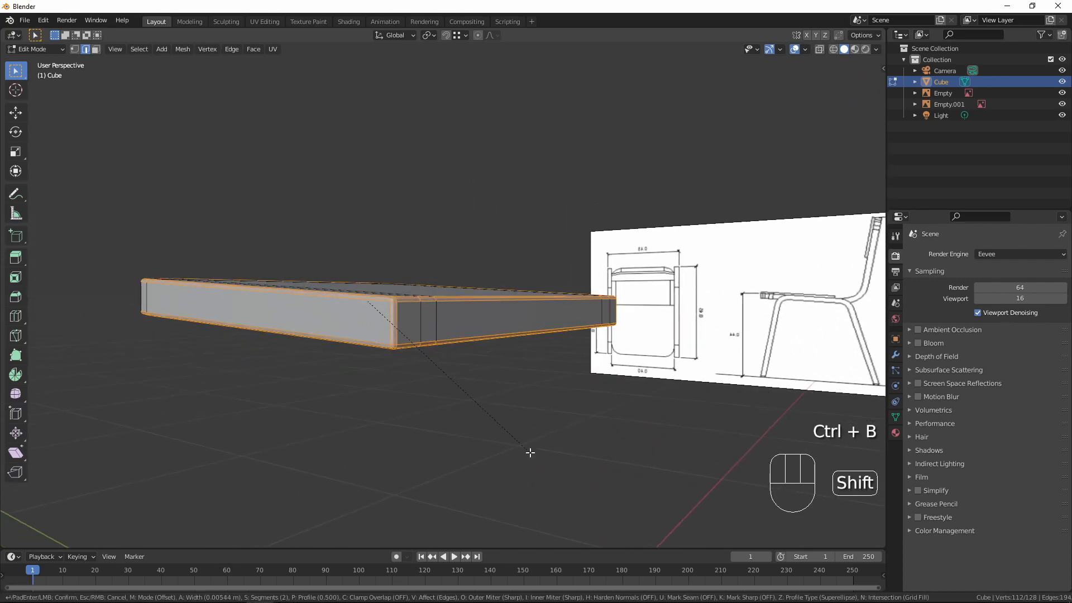
pyautogui.keyDown('shift'); pyautogui.scroll(1, 529, 452); pyautogui.keyUp('shift')
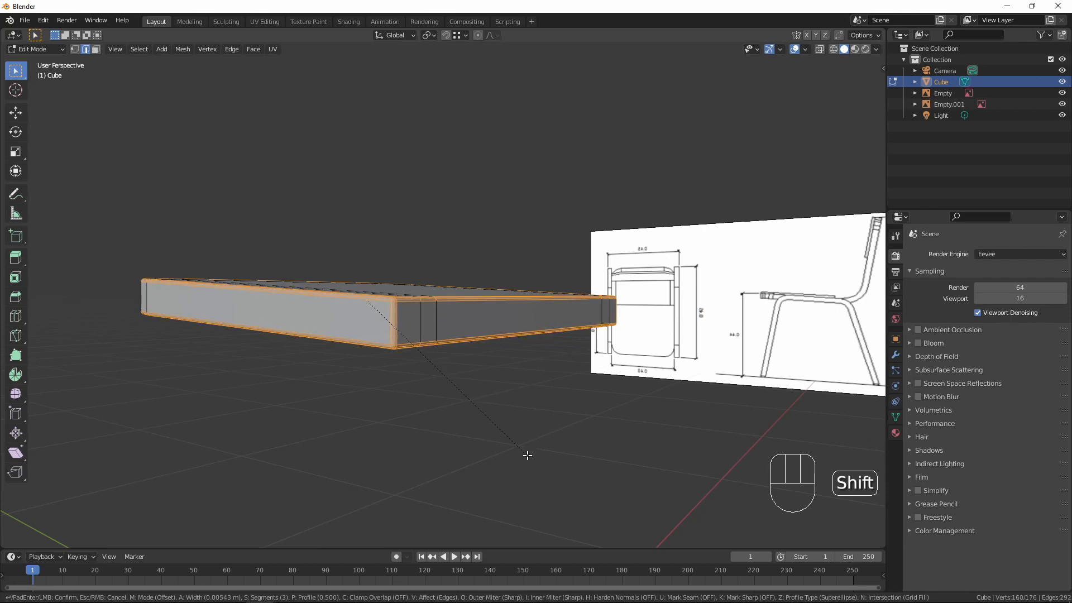
pyautogui.click(527, 456)
pyautogui.press('Tab')
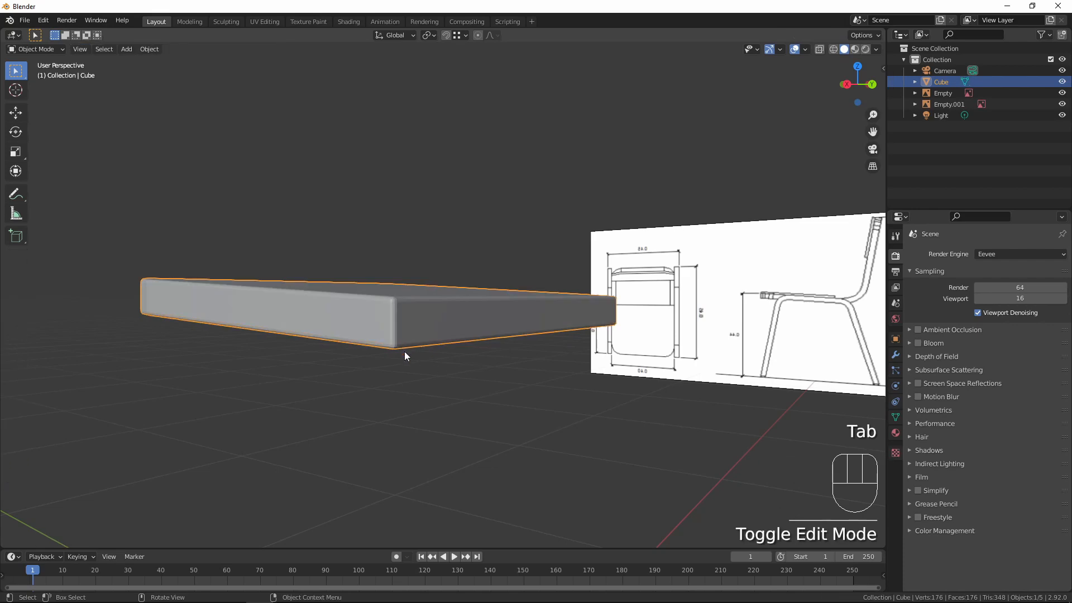
pyautogui.moveTo(404, 354); pyautogui.dragTo(470, 352, button='middle')
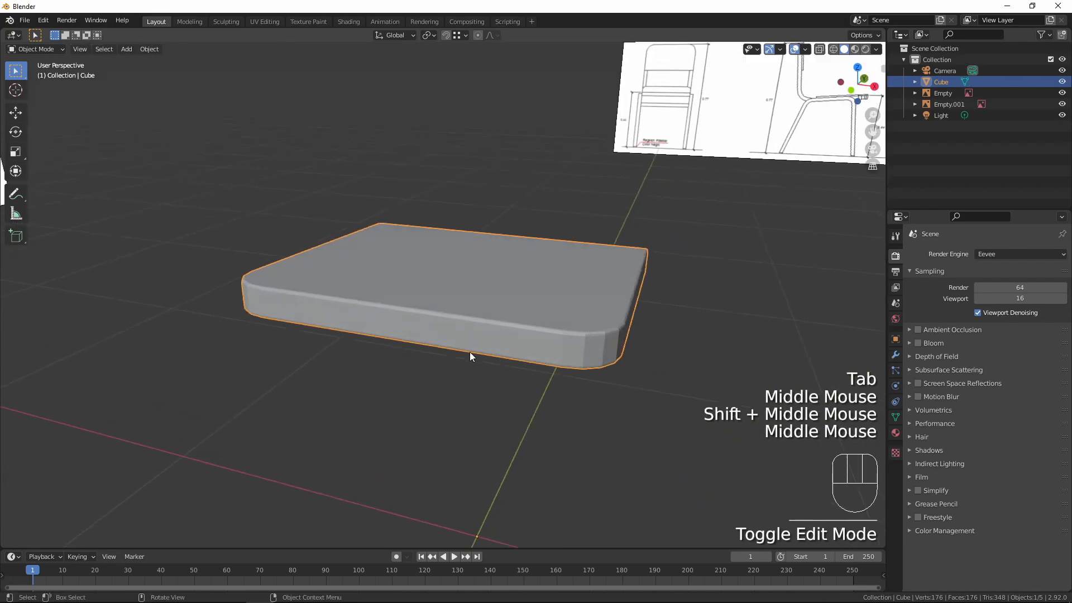
# - Apply smooth shading to the seat slab
pyautogui.rightClick(503, 309)
pyautogui.click(502, 311)
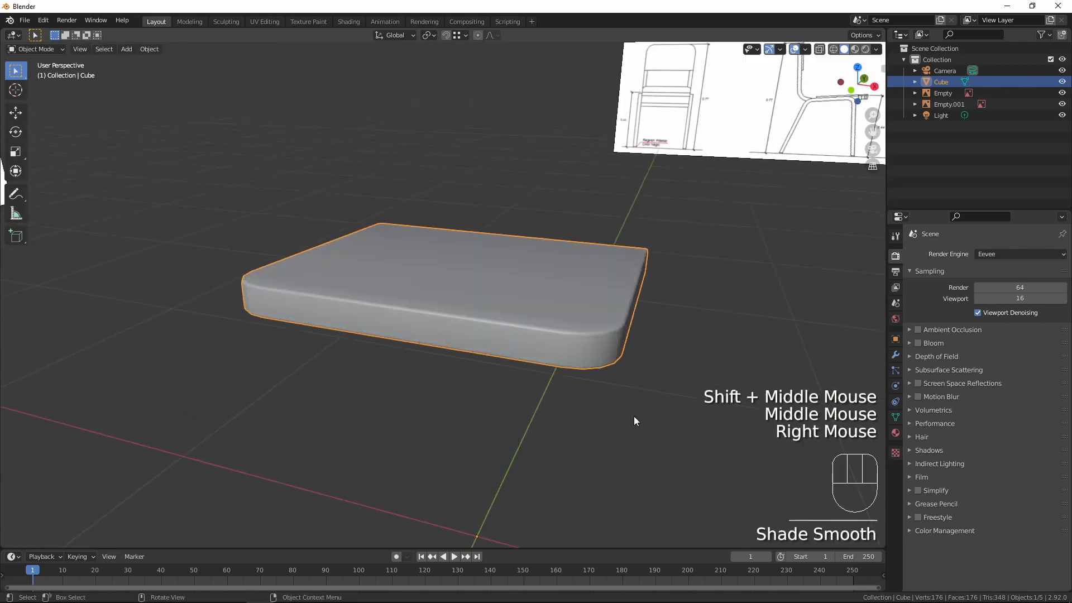
pyautogui.moveTo(634, 417); pyautogui.dragTo(589, 409, button='middle')
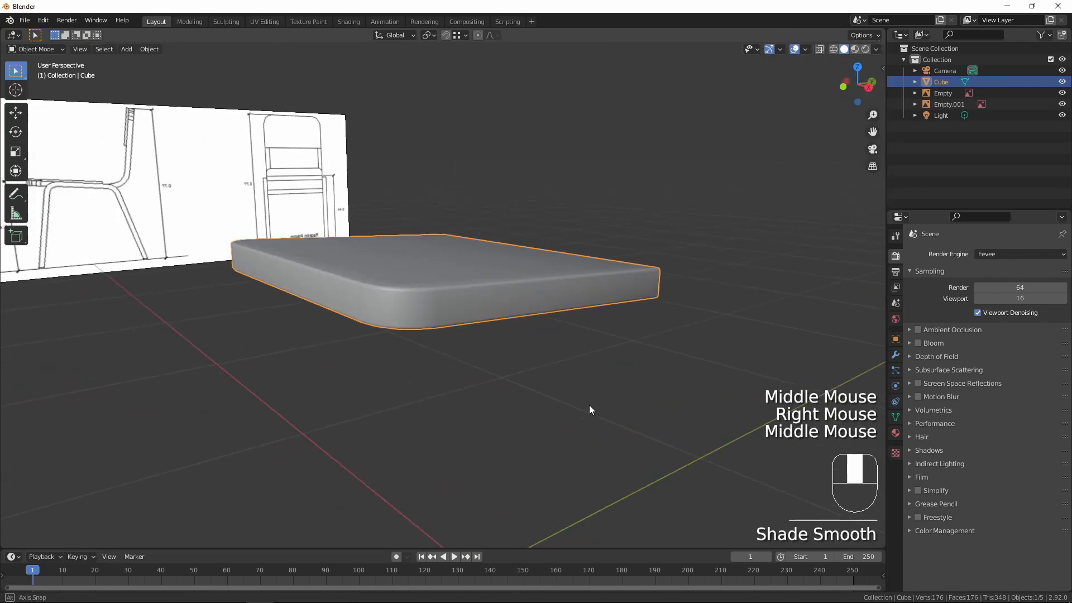
# - Enable Auto Smooth in the seat mesh's normals settings with an angle of 60°
pyautogui.click(895, 417)
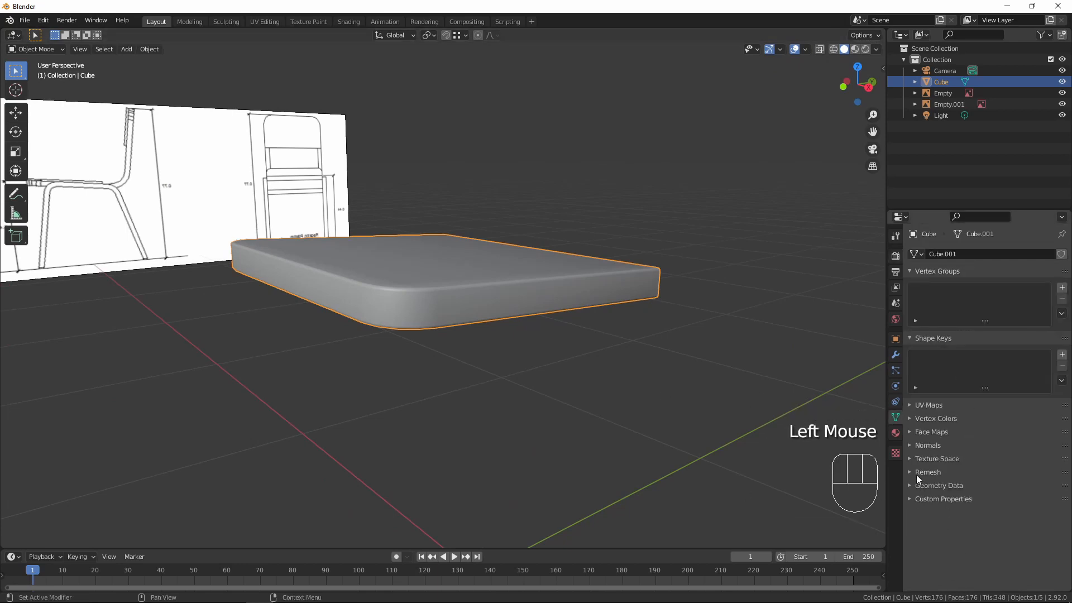
pyautogui.click(912, 446)
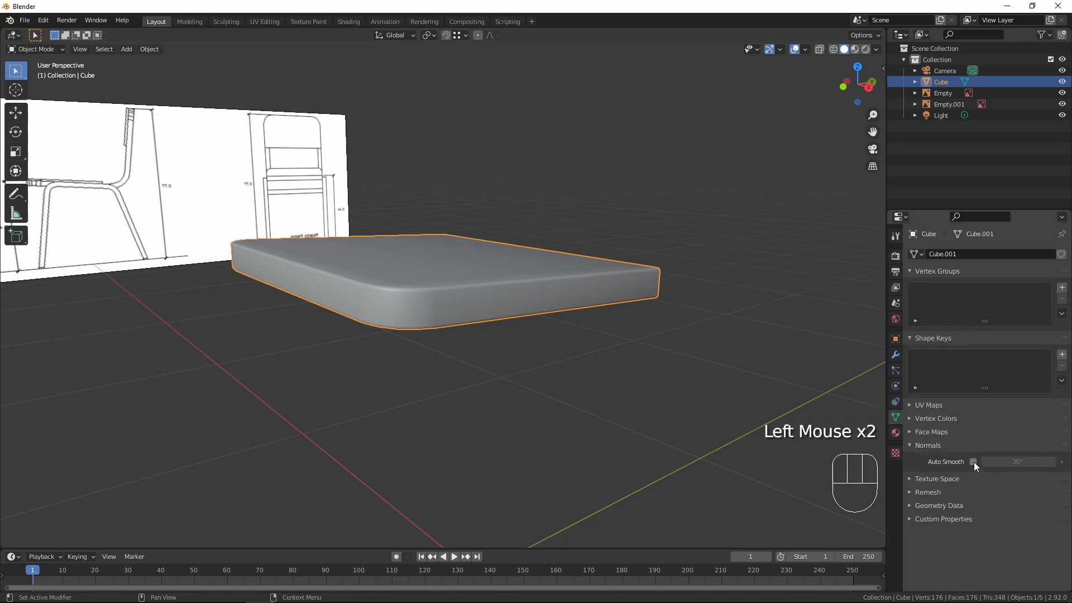
pyautogui.click(973, 461)
pyautogui.click(1008, 462)
pyautogui.write('6')
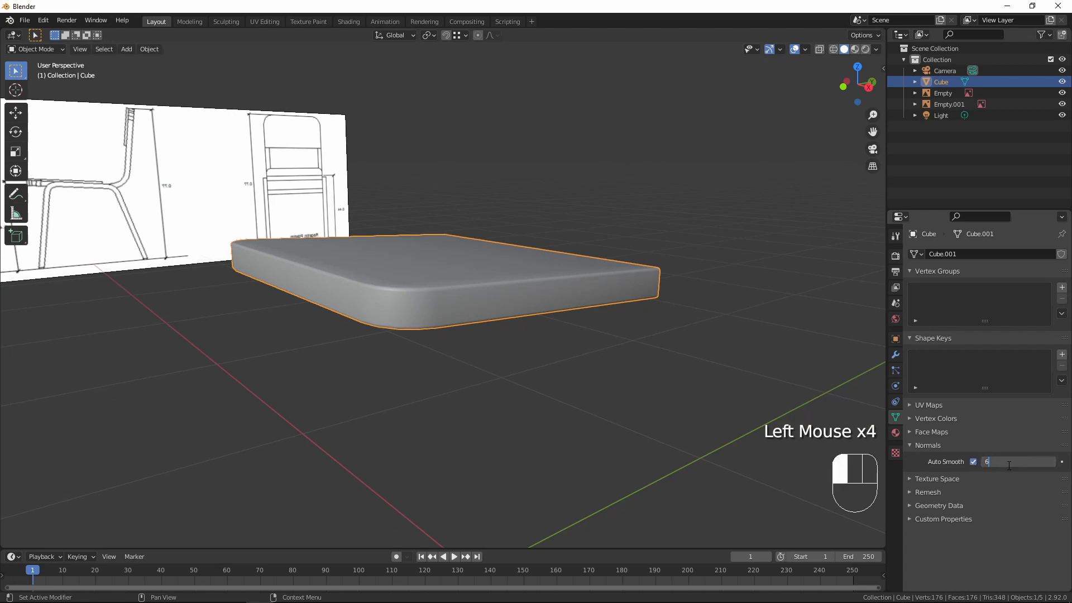
pyautogui.write('0')
pyautogui.press('Return')
pyautogui.moveTo(451, 337); pyautogui.dragTo(423, 348, button='middle')
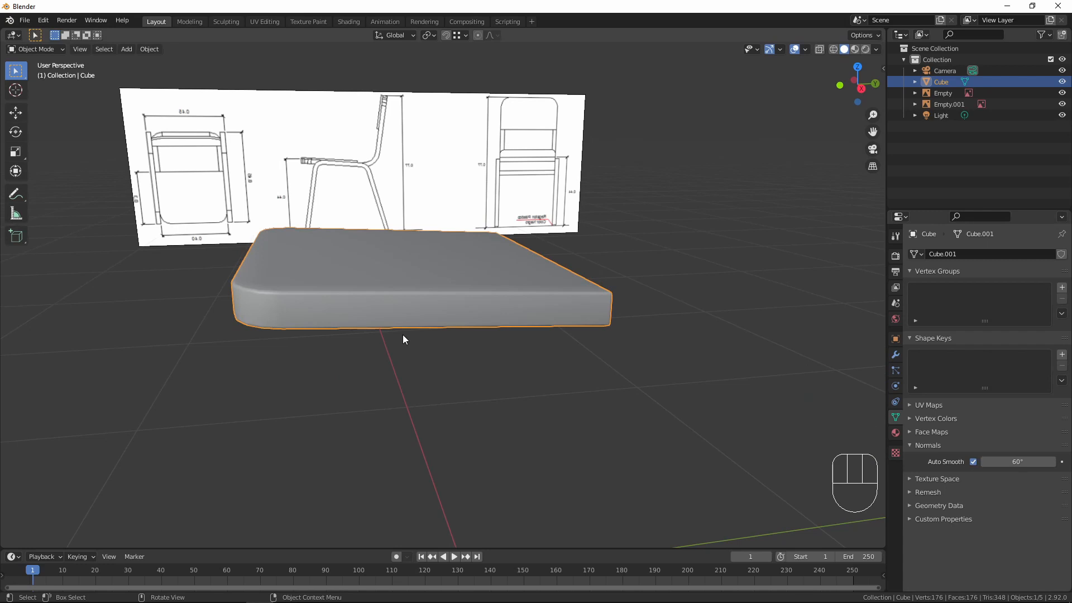
pyautogui.moveTo(418, 370); pyautogui.dragTo(482, 410, button='middle')
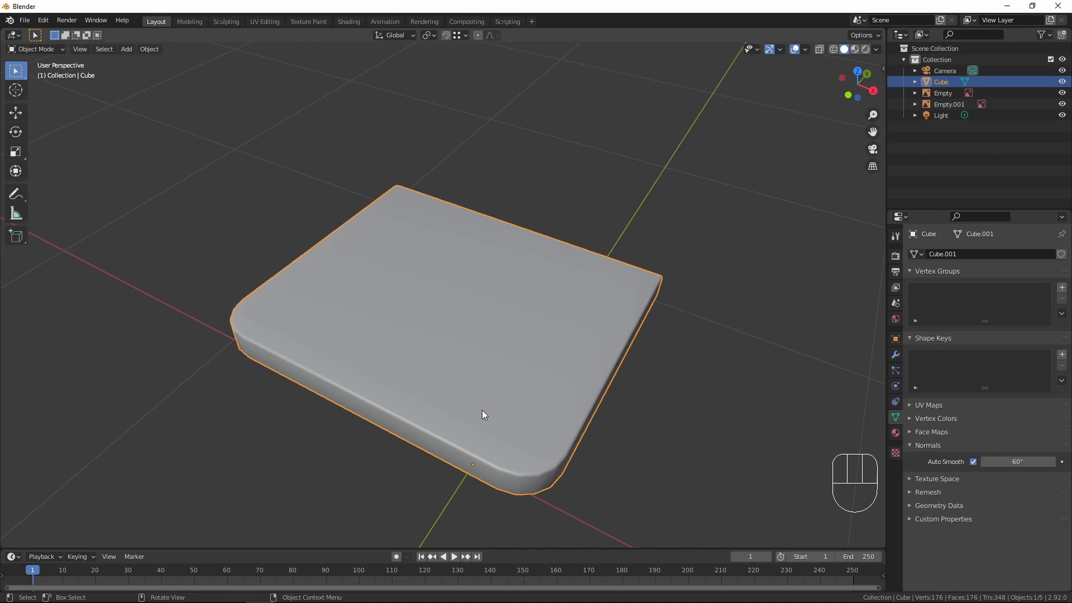
pyautogui.moveTo(626, 311); pyautogui.dragTo(569, 327, button='middle')
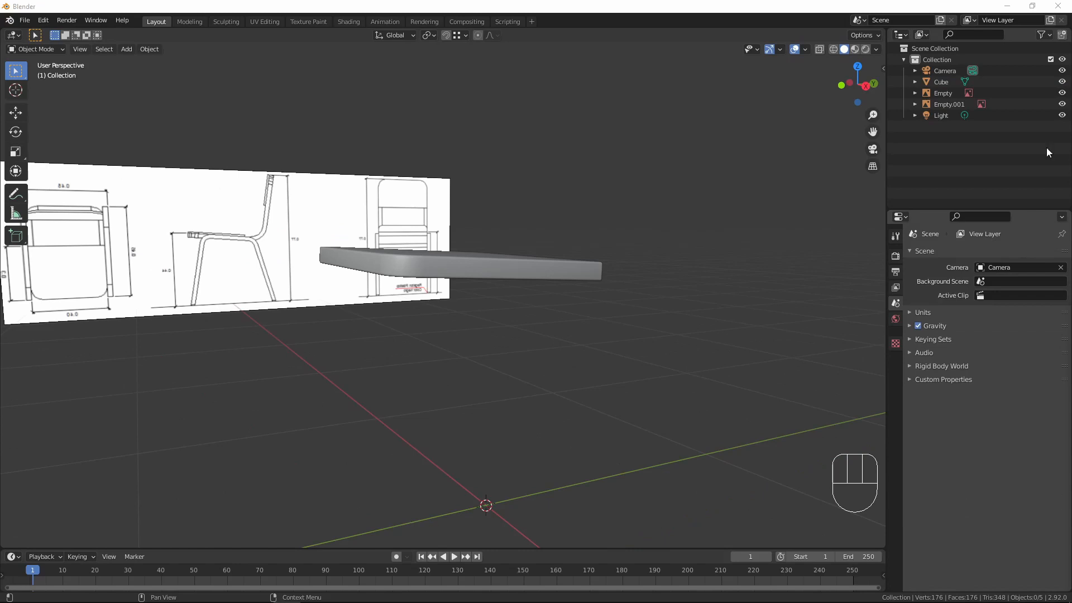
# - Add a cylinder mesh with 12 vertices at the world origin
pyautogui.click(355, 307)
pyautogui.hotkey('shift', 'a')
pyautogui.moveTo(372, 305)
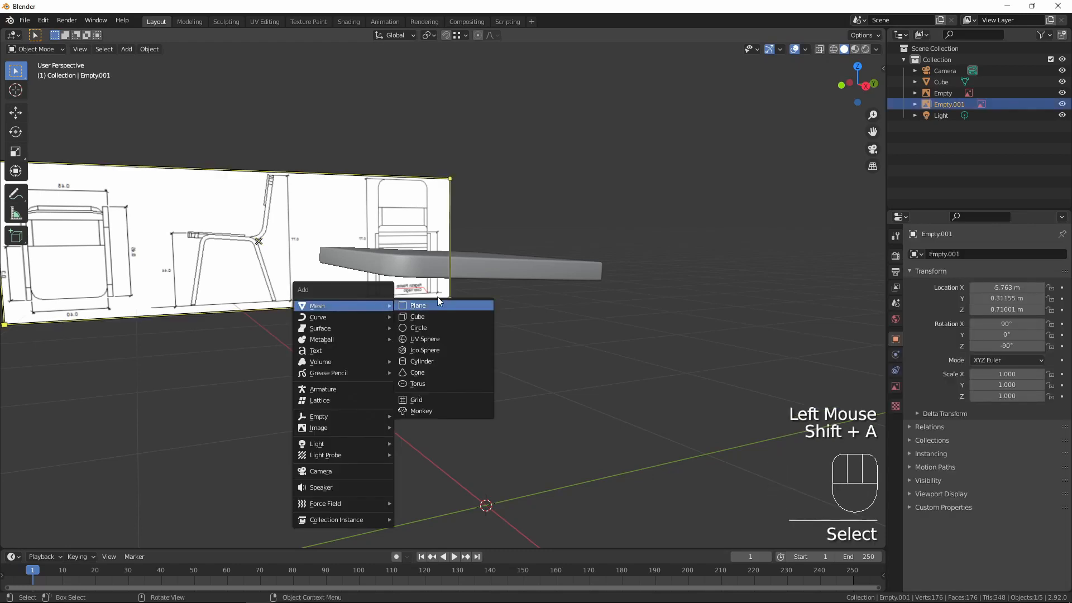
pyautogui.click(437, 360)
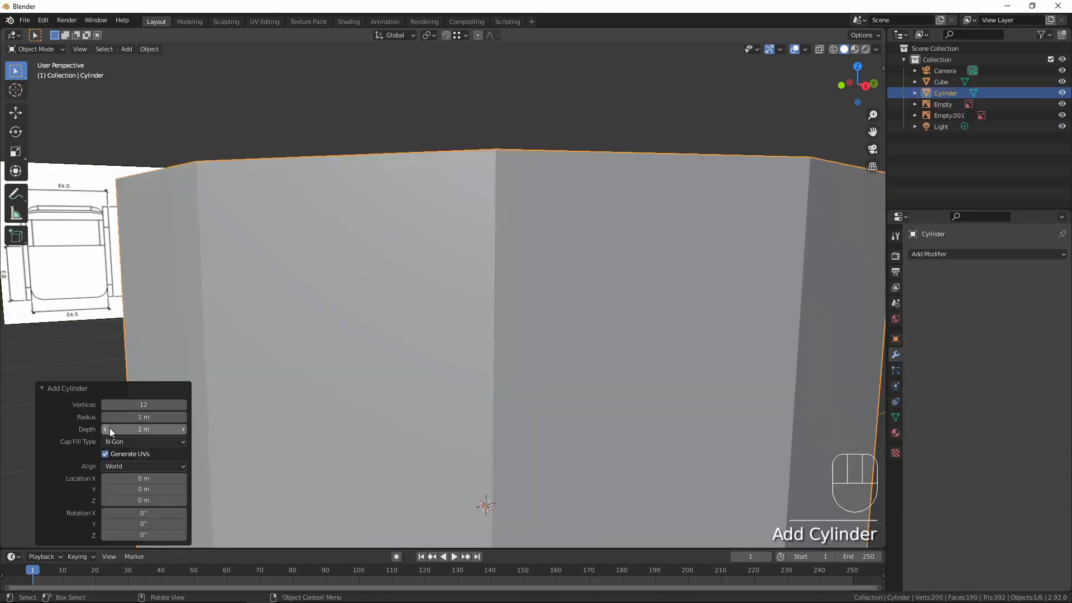
pyautogui.click(143, 406)
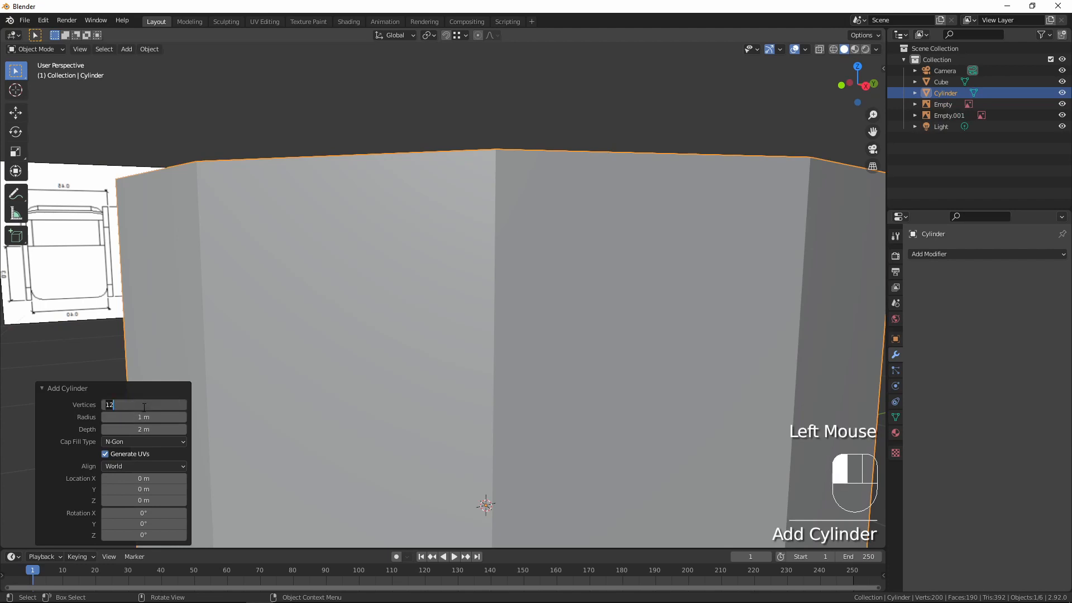
pyautogui.write('2')
pyautogui.press('Return')
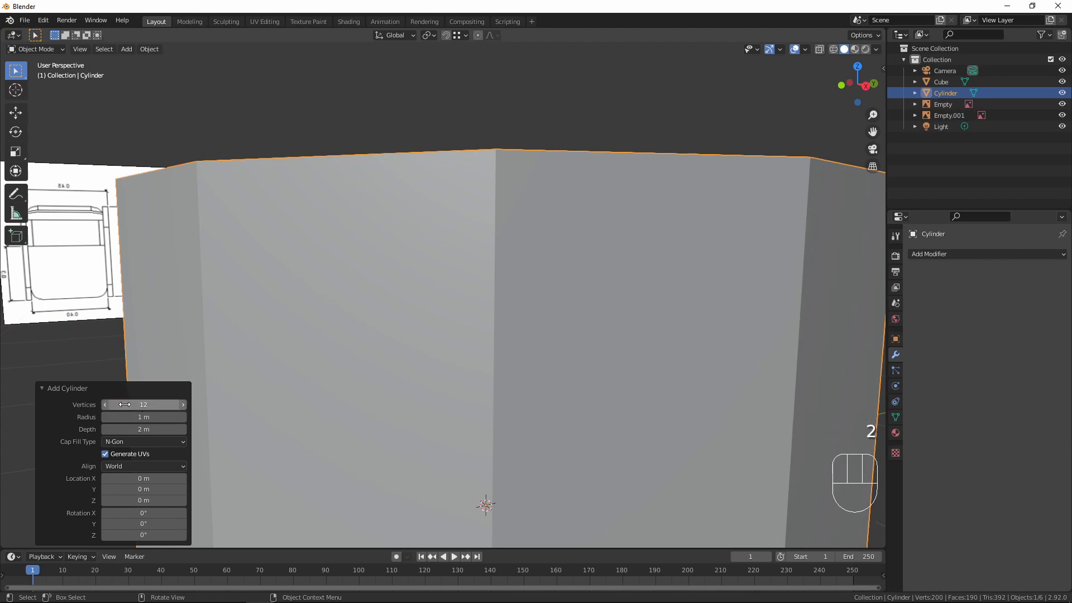
pyautogui.click(42, 385)
# - Display the scene as wireframe in right orthographic view and scale the cylinder down to roughly the chair leg's tube width
pyautogui.scroll(-2, 400, 320)
pyautogui.scroll(-3, 404, 316)
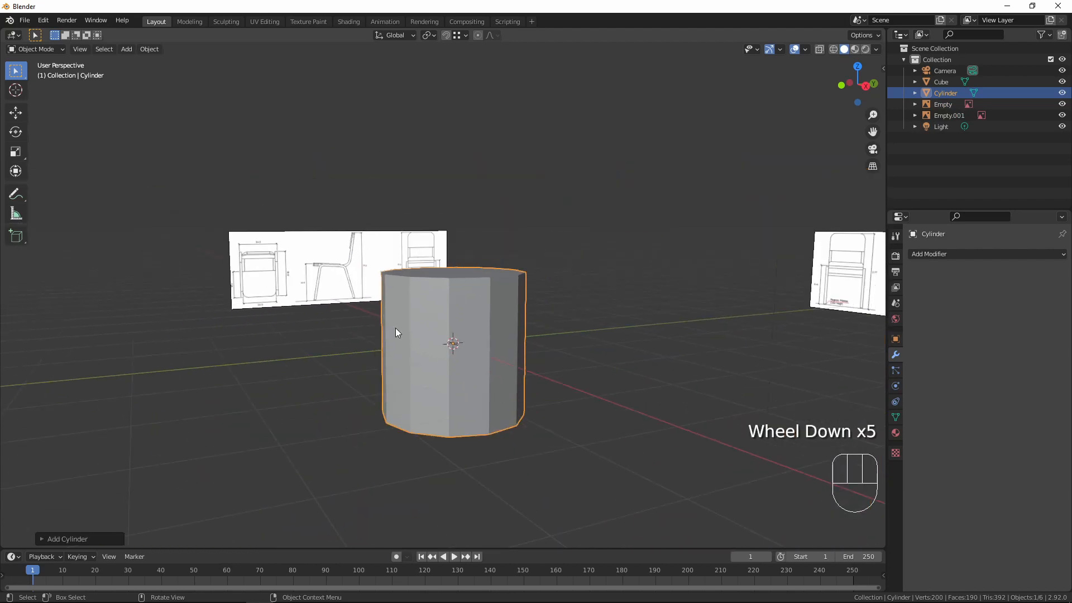
pyautogui.press('KP_3')
pyautogui.scroll(3, 474, 329)
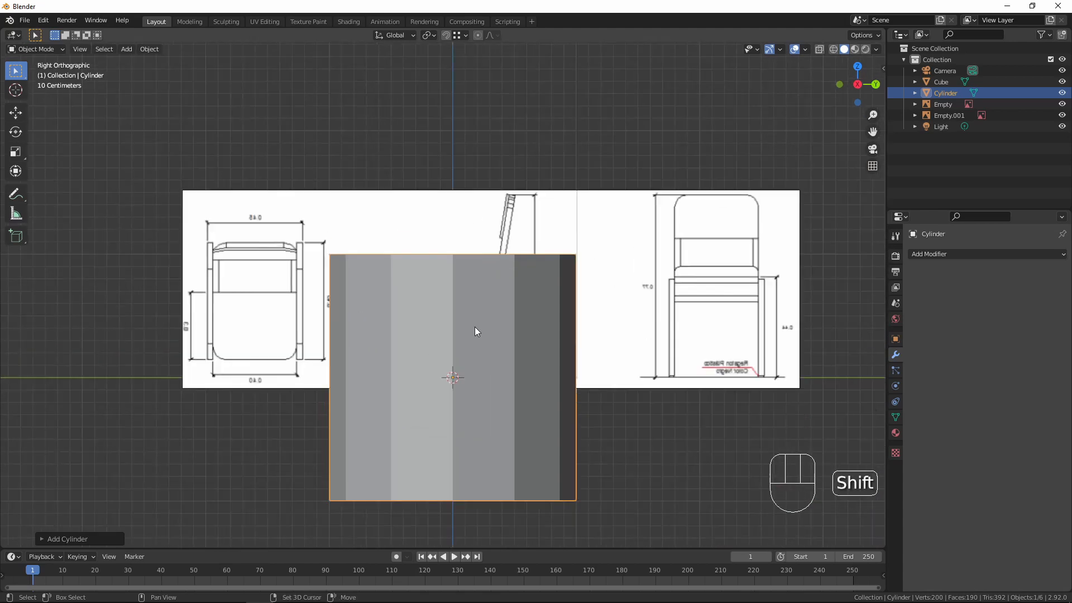
pyautogui.hotkey('shift', 'z')
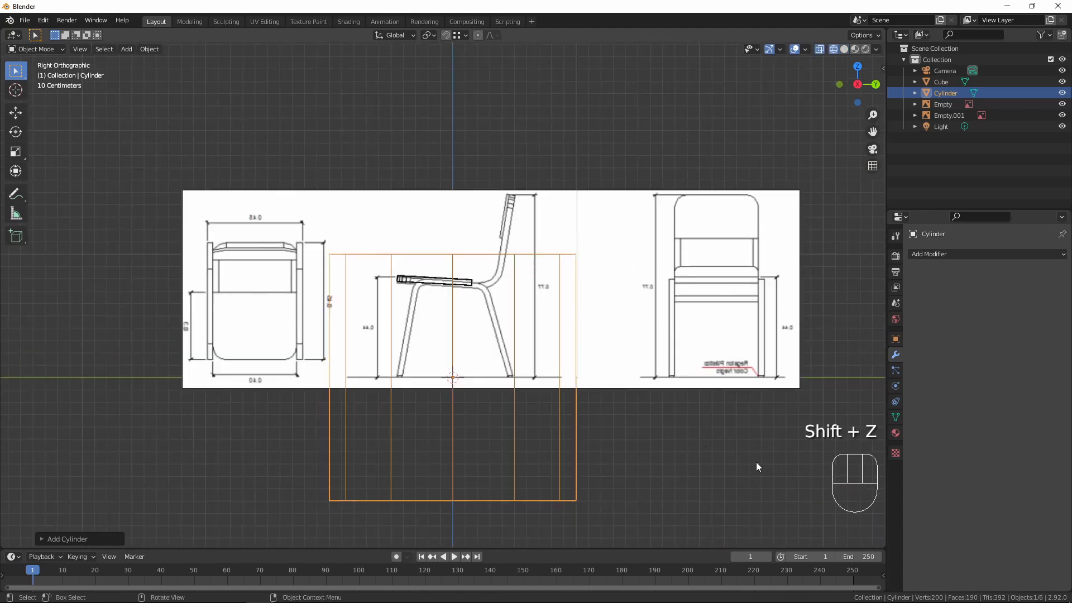
pyautogui.press('s')
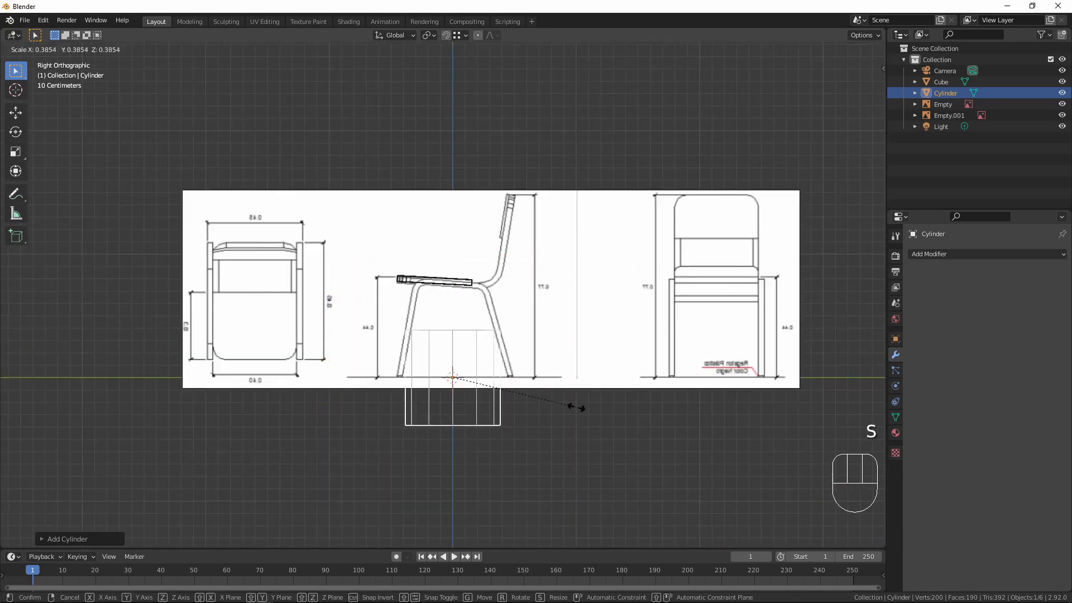
pyautogui.click(471, 395)
pyautogui.scroll(2, 464, 394)
pyautogui.scroll(-2, 502, 413)
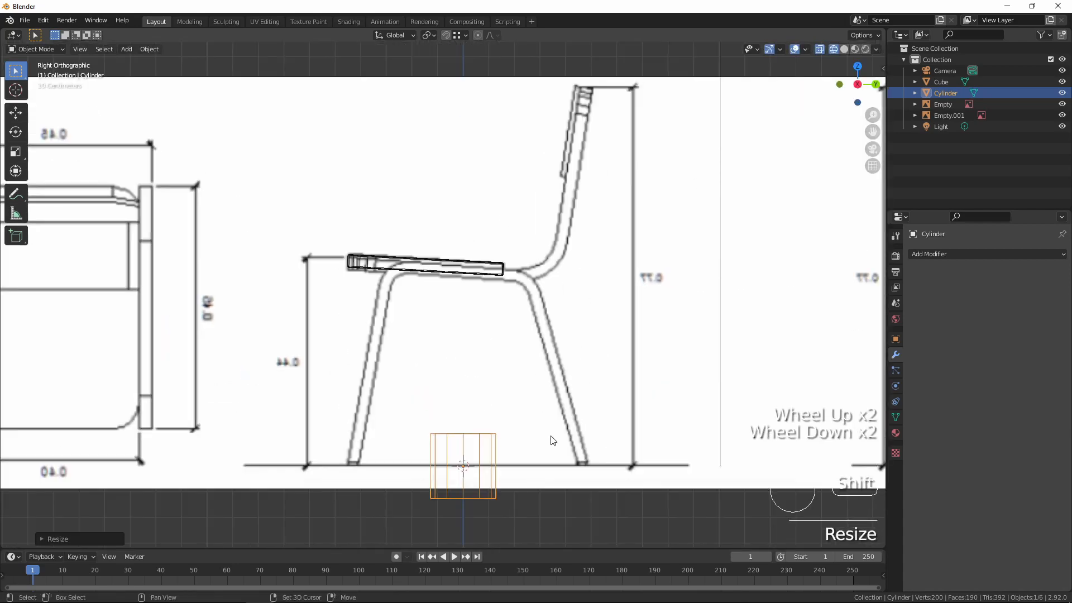
pyautogui.keyDown('shift'); pyautogui.moveTo(553, 437); pyautogui.dragTo(553, 320, button='middle'); pyautogui.keyUp('shift')
pyautogui.press('s')
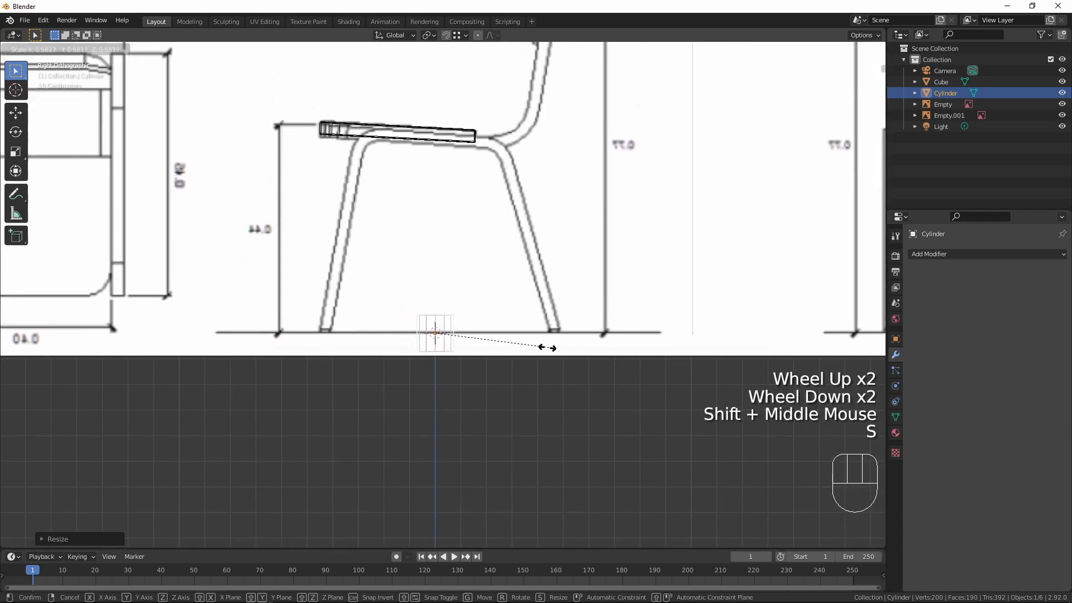
pyautogui.click(475, 336)
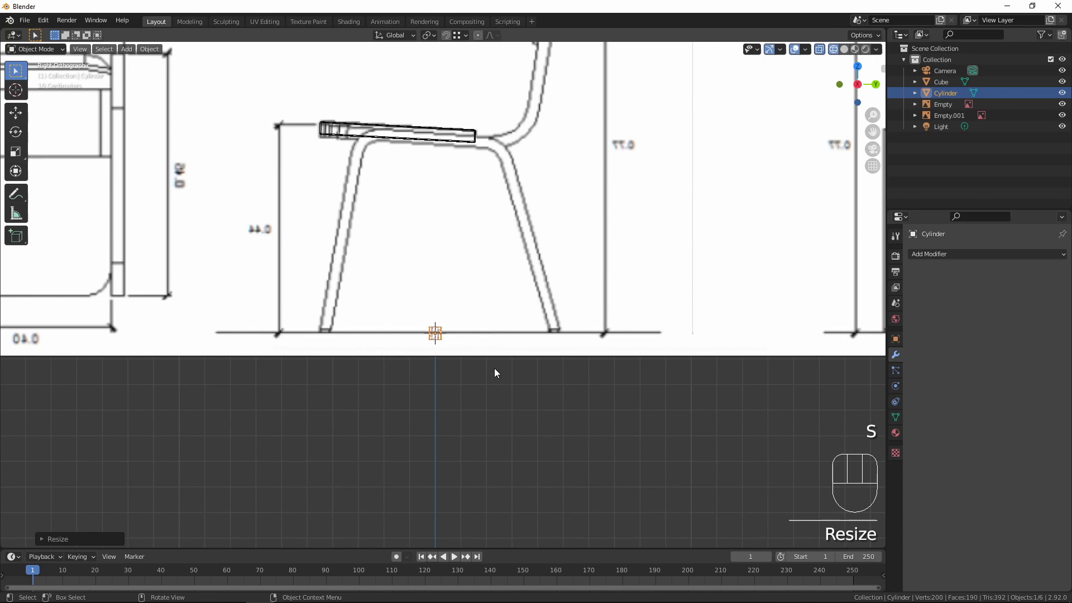
# - Move the small cylinder onto the foot of the front leg in the side blueprint and apply its scale
pyautogui.press('g')
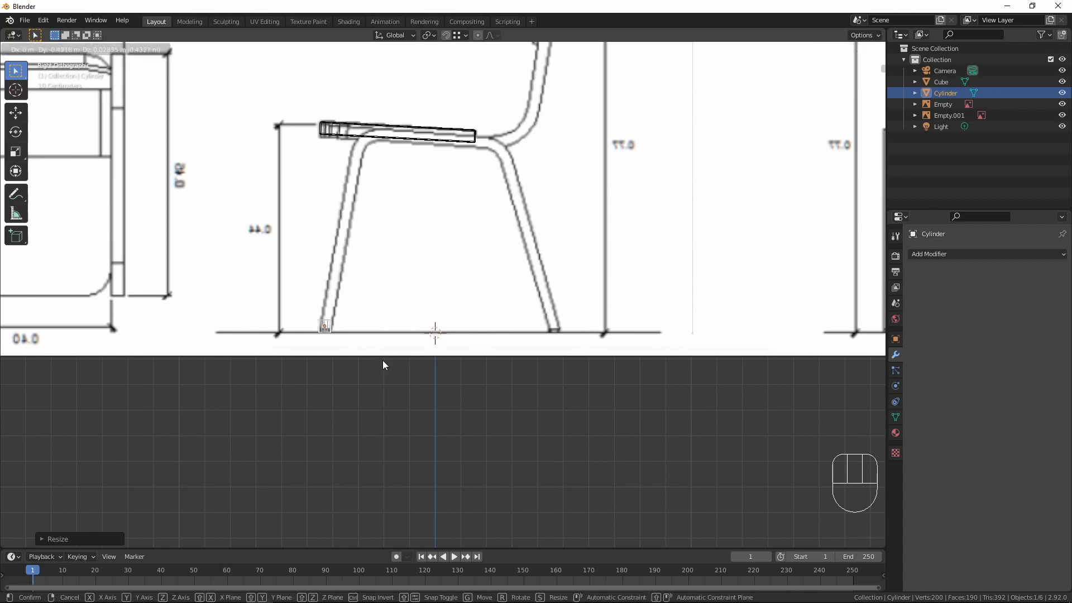
pyautogui.click(383, 360)
pyautogui.scroll(2, 371, 352)
pyautogui.keyDown('shift'); pyautogui.moveTo(323, 364); pyautogui.dragTo(496, 296, button='middle'); pyautogui.keyUp('shift')
pyautogui.scroll(4, 516, 353)
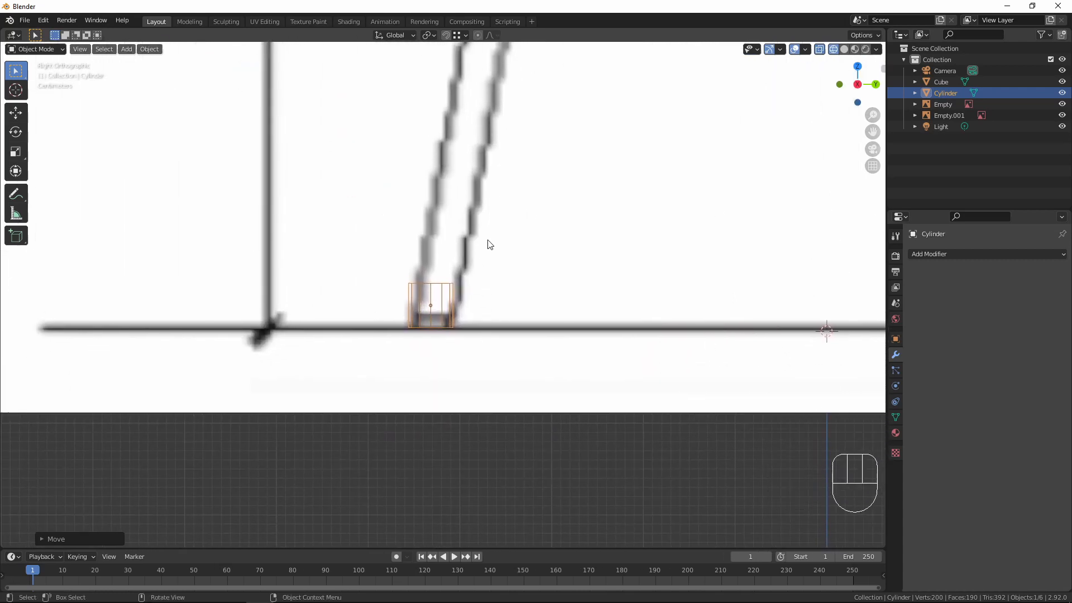
pyautogui.hotkey('ctrl', 'a')
pyautogui.hotkey('ctrl', 'a')
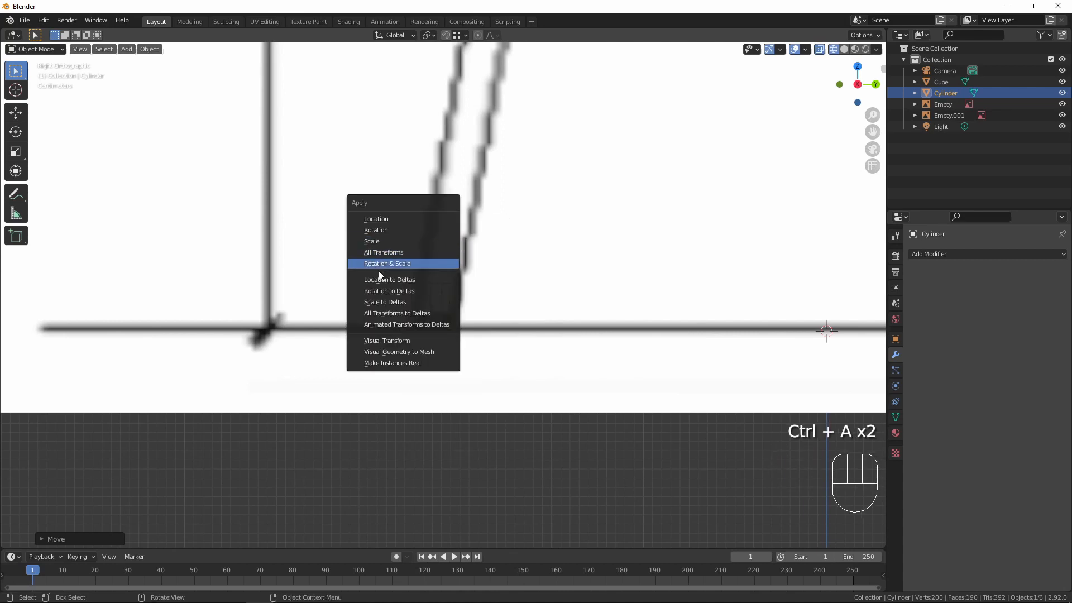
pyautogui.click(382, 239)
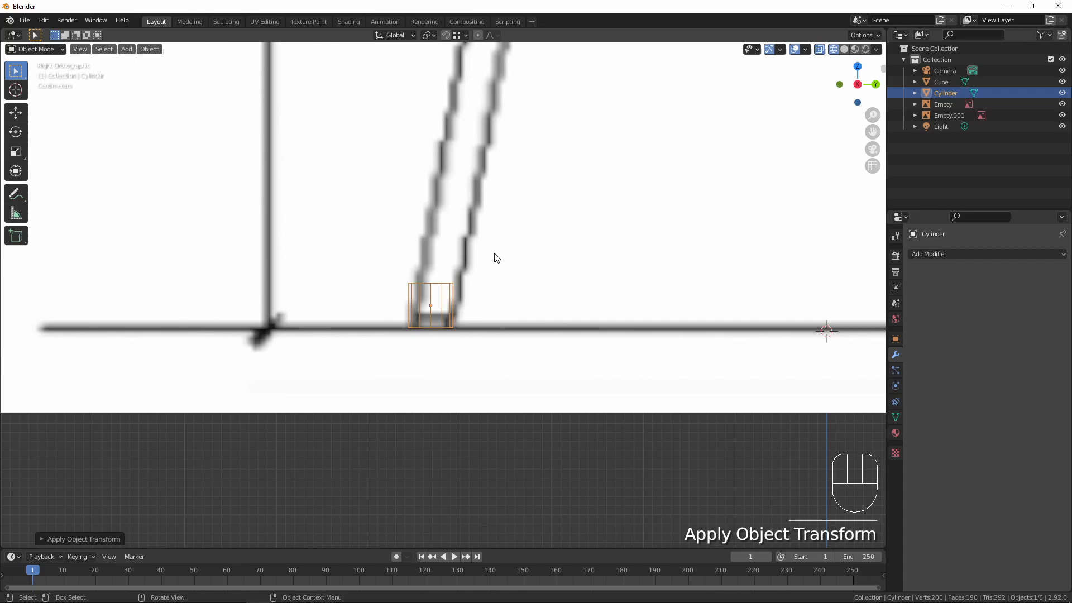
# - Select the cylinder's top ring in Edit Mode and move it up along the front leg to just below the bend
pyautogui.press('Tab')
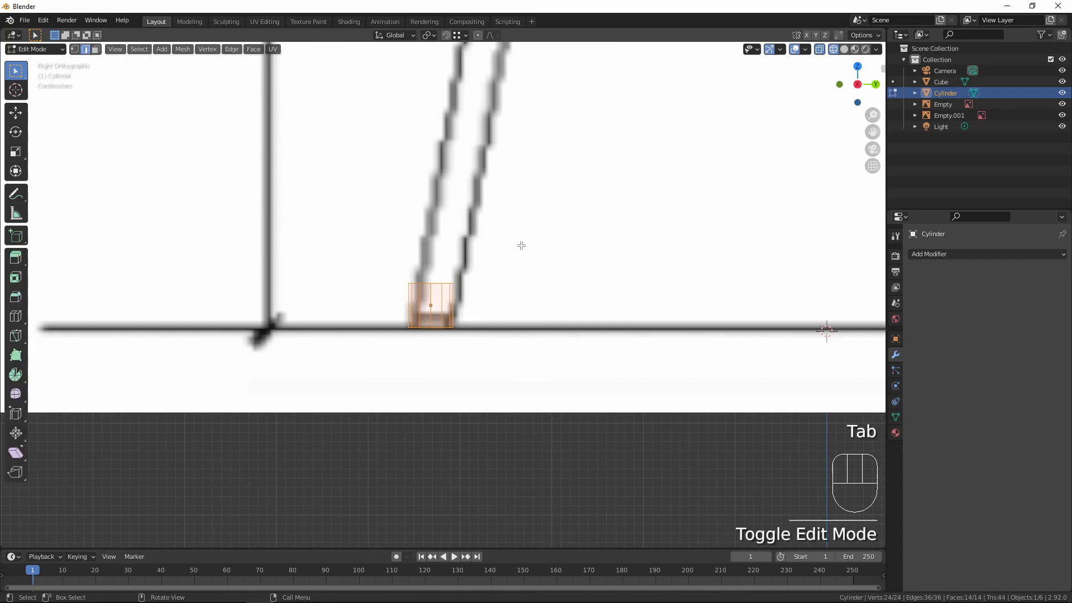
pyautogui.moveTo(371, 263); pyautogui.dragTo(498, 286)
pyautogui.scroll(-2, 547, 262)
pyautogui.keyDown('shift'); pyautogui.moveTo(590, 230); pyautogui.dragTo(529, 338, button='middle'); pyautogui.keyUp('shift')
pyautogui.scroll(-3, 537, 224)
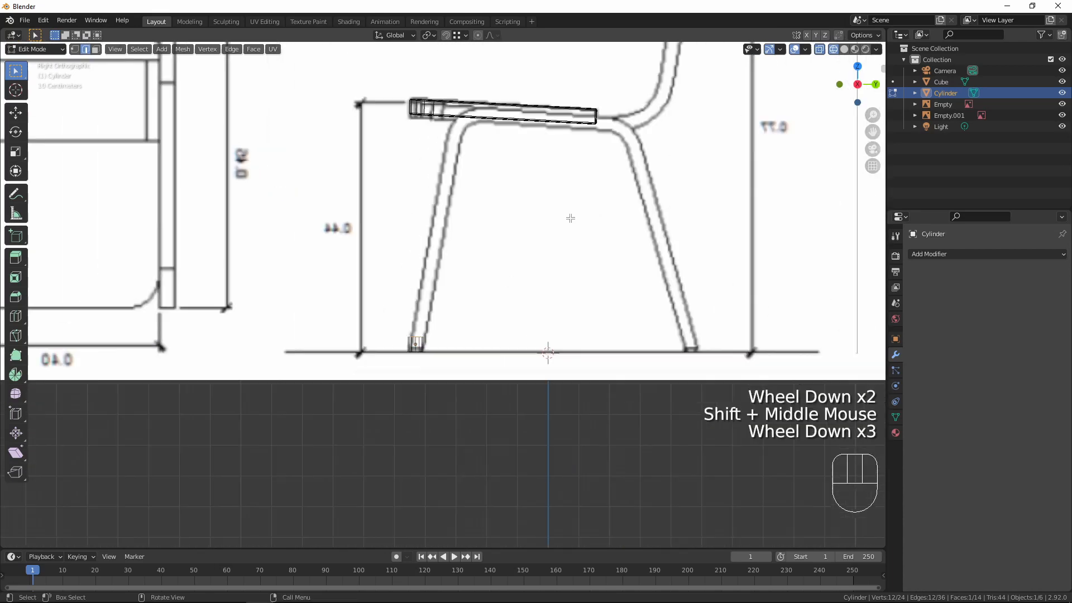
pyautogui.press('g')
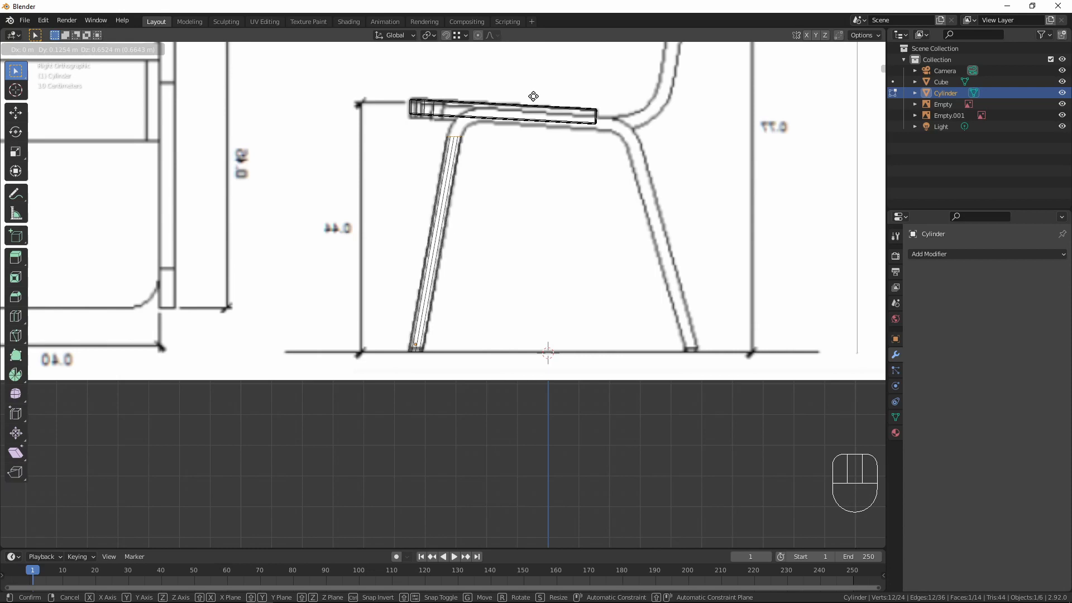
pyautogui.click(533, 96)
# - Extrude the leg's top ring upward and shift the new ring toward the chair's back to follow the start of the bend
pyautogui.scroll(3, 531, 170)
pyautogui.keyDown('shift'); pyautogui.moveTo(522, 171); pyautogui.dragTo(471, 490, button='middle'); pyautogui.keyUp('shift')
pyautogui.scroll(2, 489, 455)
pyautogui.scroll(1, 489, 455)
pyautogui.keyDown('shift'); pyautogui.moveTo(489, 455); pyautogui.dragTo(541, 354, button='middle'); pyautogui.keyUp('shift')
pyautogui.keyDown('shift'); pyautogui.scroll(1, 571, 318); pyautogui.keyUp('shift')
pyautogui.scroll(3, 572, 319)
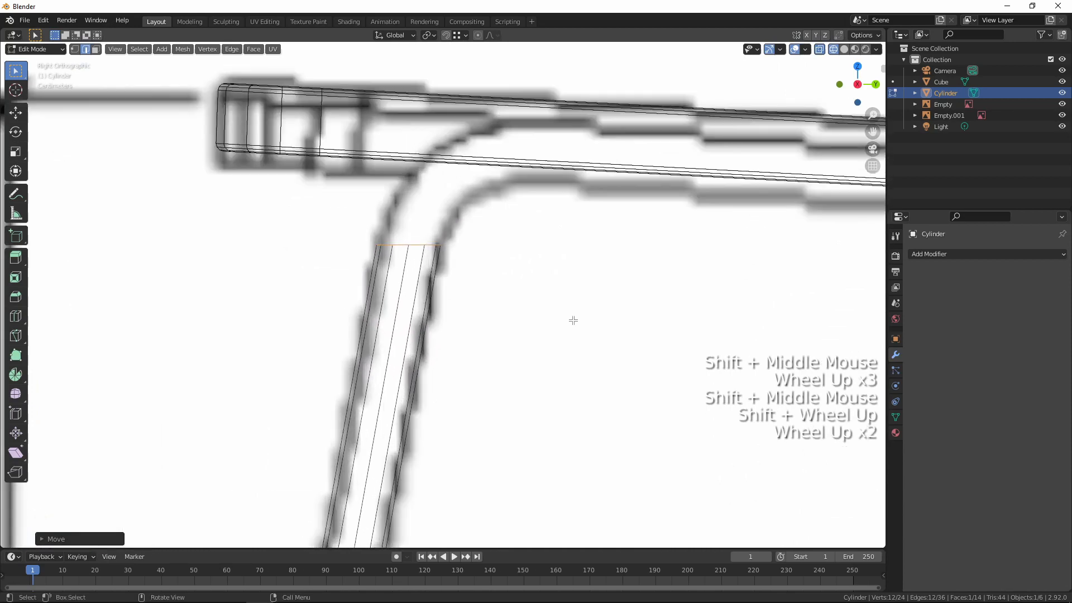
pyautogui.press('e')
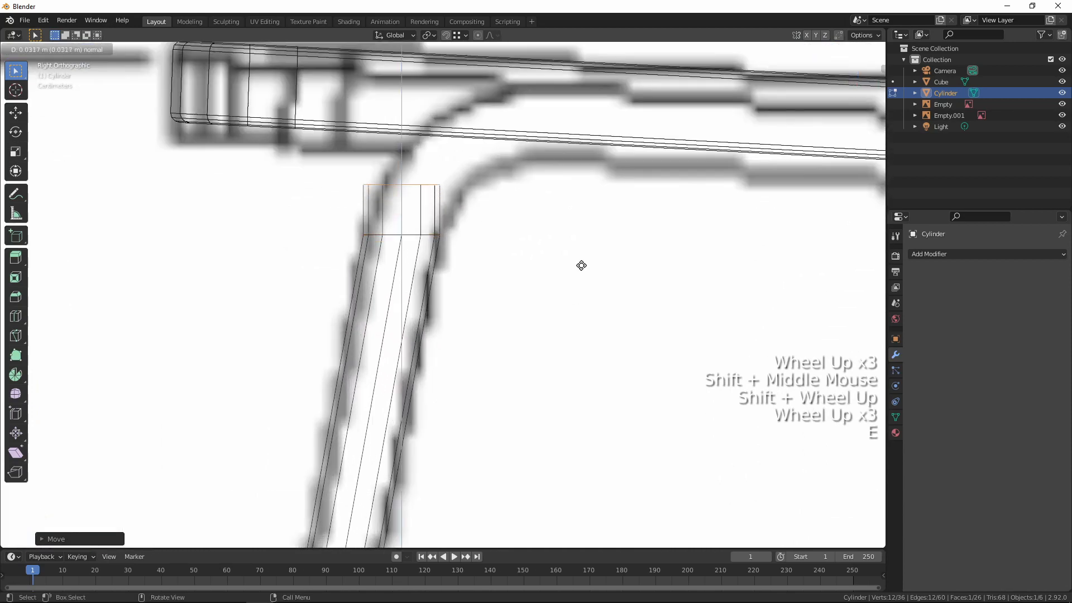
pyautogui.click(576, 246)
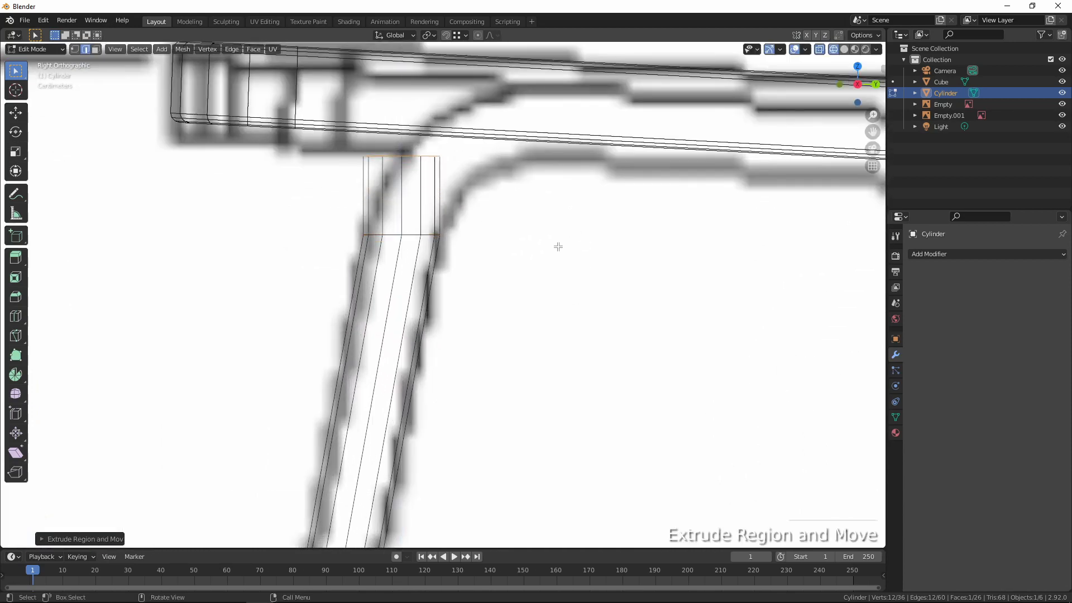
pyautogui.press('g')
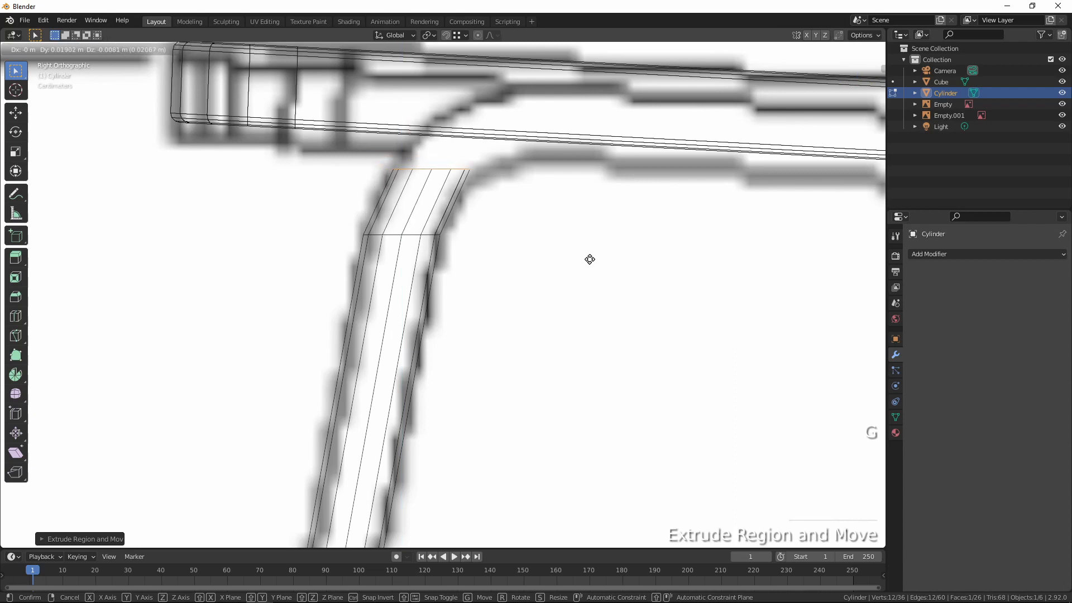
pyautogui.click(593, 255)
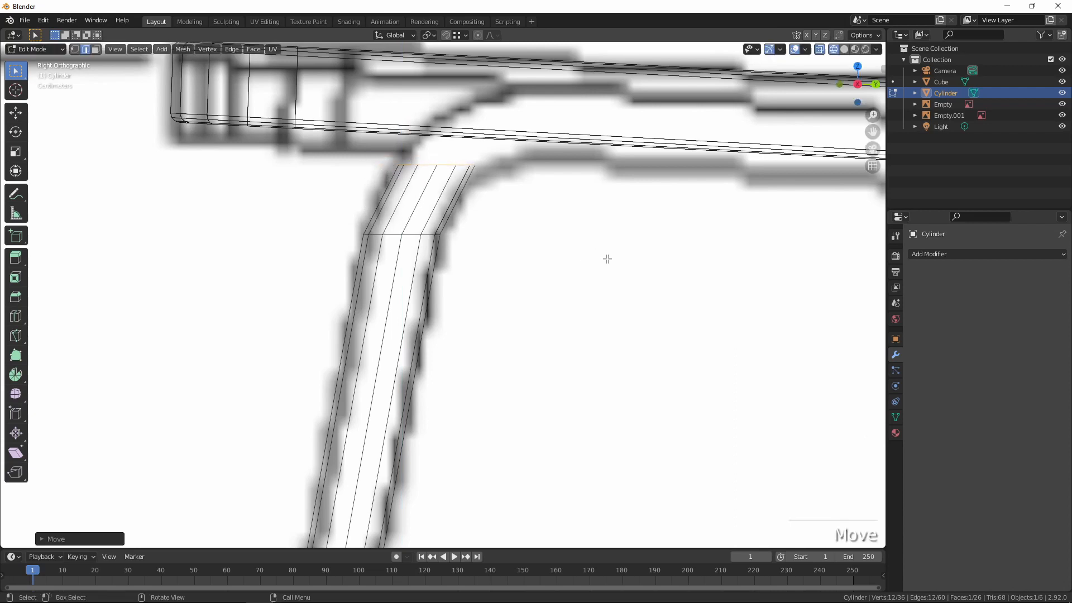
# - Rotate the new end ring square to the bend and scale it down slightly to match the tube's width in the blueprint
pyautogui.press('r')
pyautogui.click(591, 298)
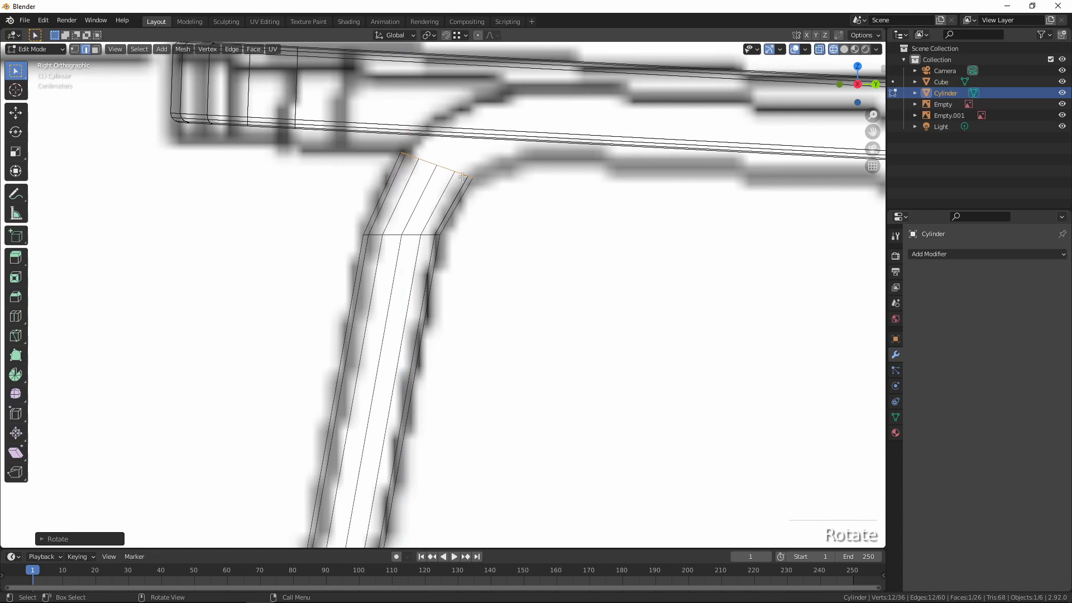
pyautogui.press('s')
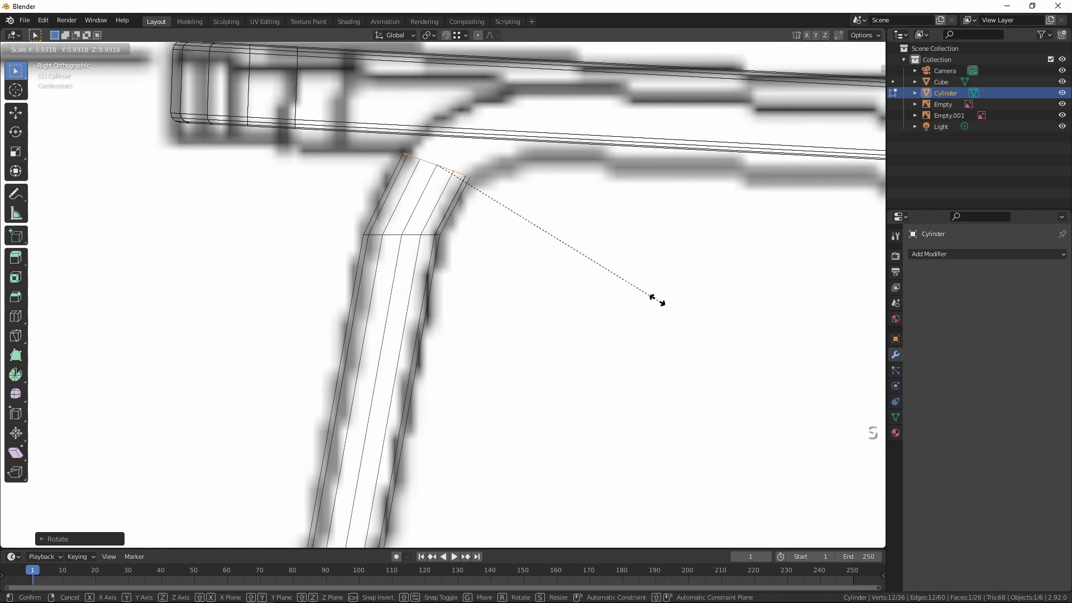
pyautogui.click(645, 295)
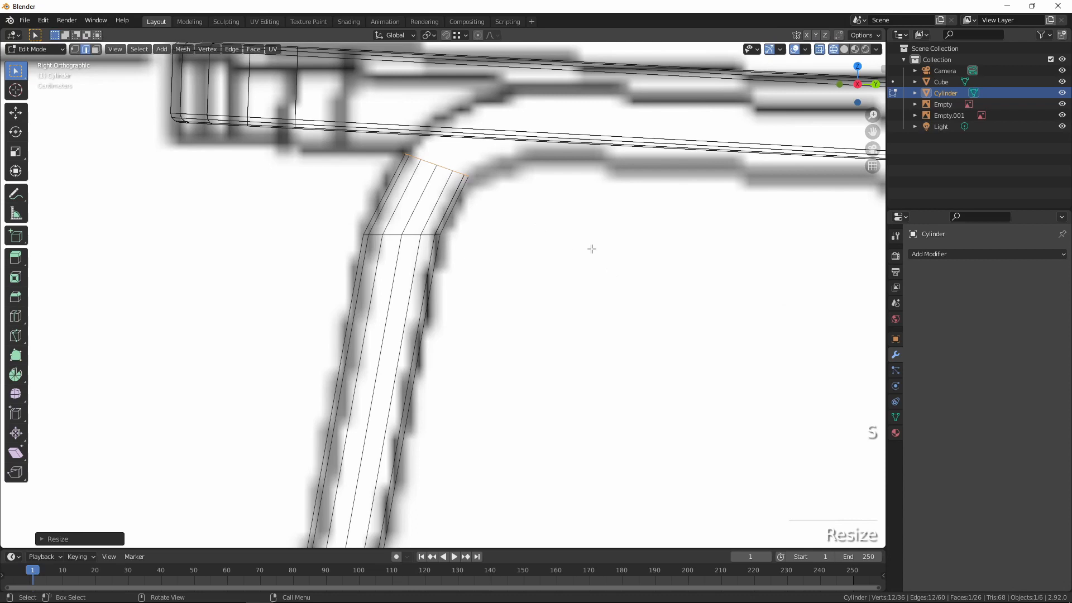
pyautogui.keyDown('shift'); pyautogui.moveTo(564, 254); pyautogui.dragTo(547, 276, button='middle'); pyautogui.keyUp('shift')
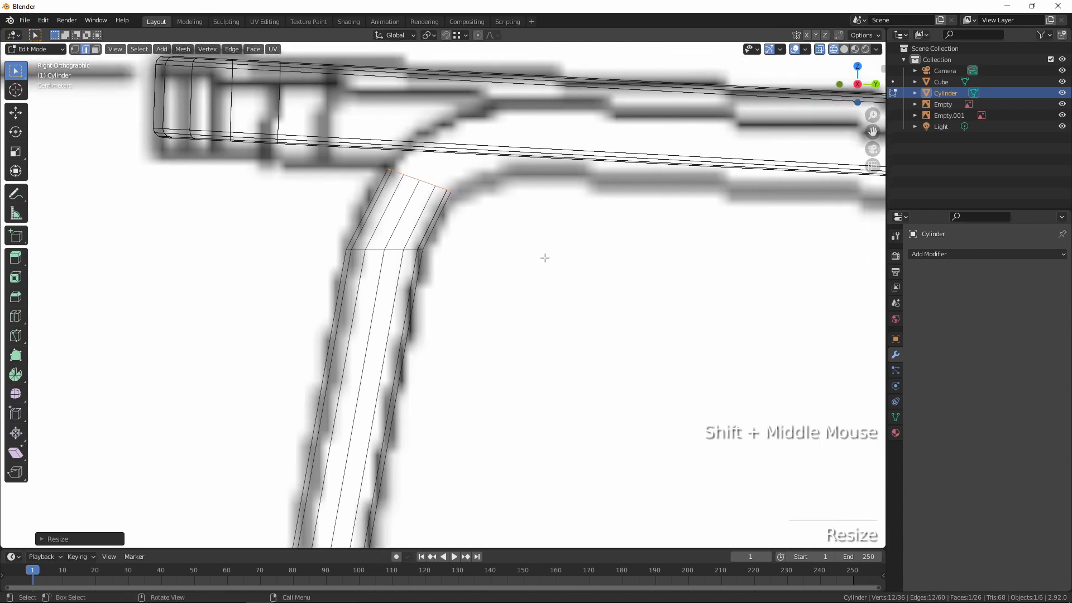
# - Nudge the leg's end ring back along the tube, extrude another segment from it, and shift the new ring into the bend
pyautogui.press('g')
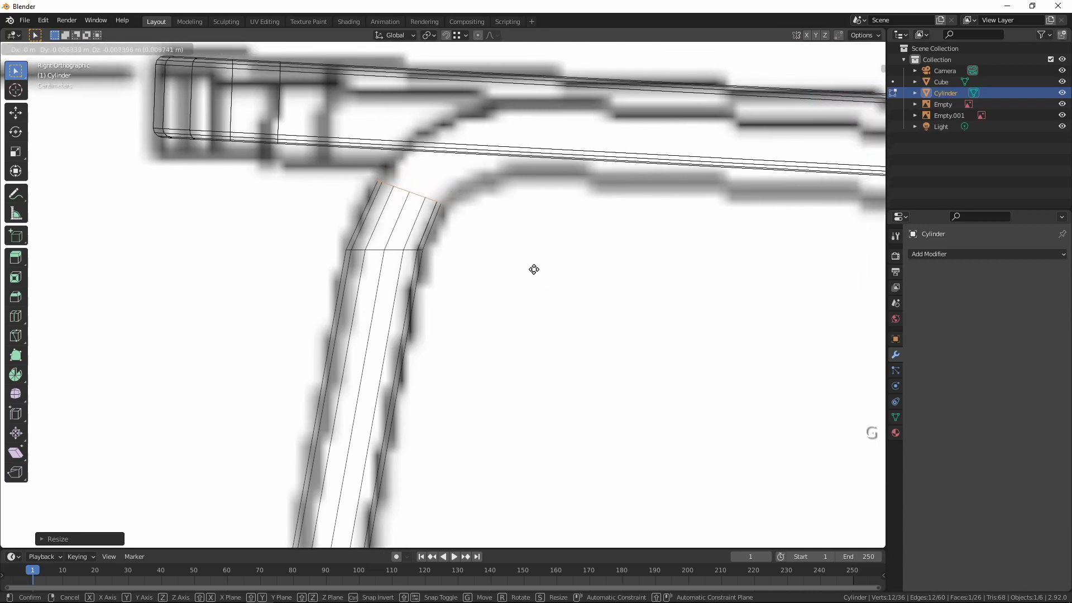
pyautogui.click(534, 271)
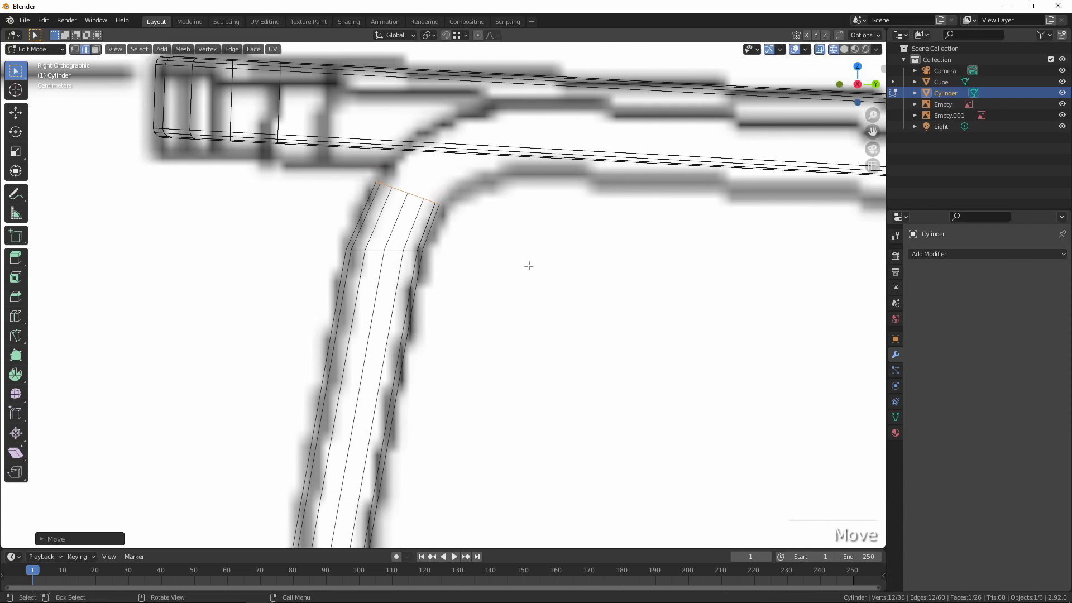
pyautogui.press('e')
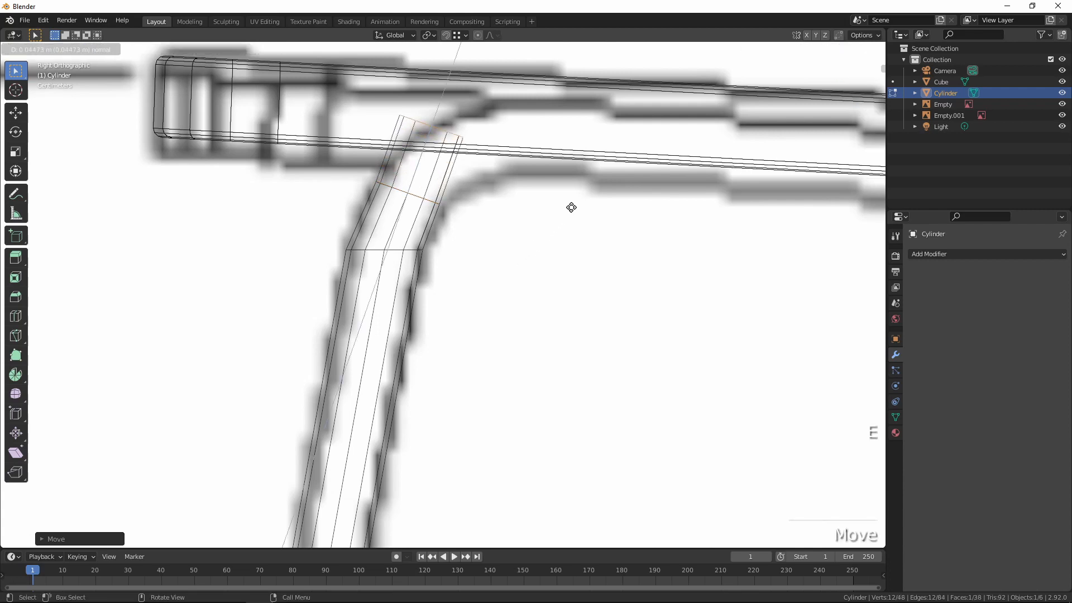
pyautogui.click(572, 208)
pyautogui.press('g')
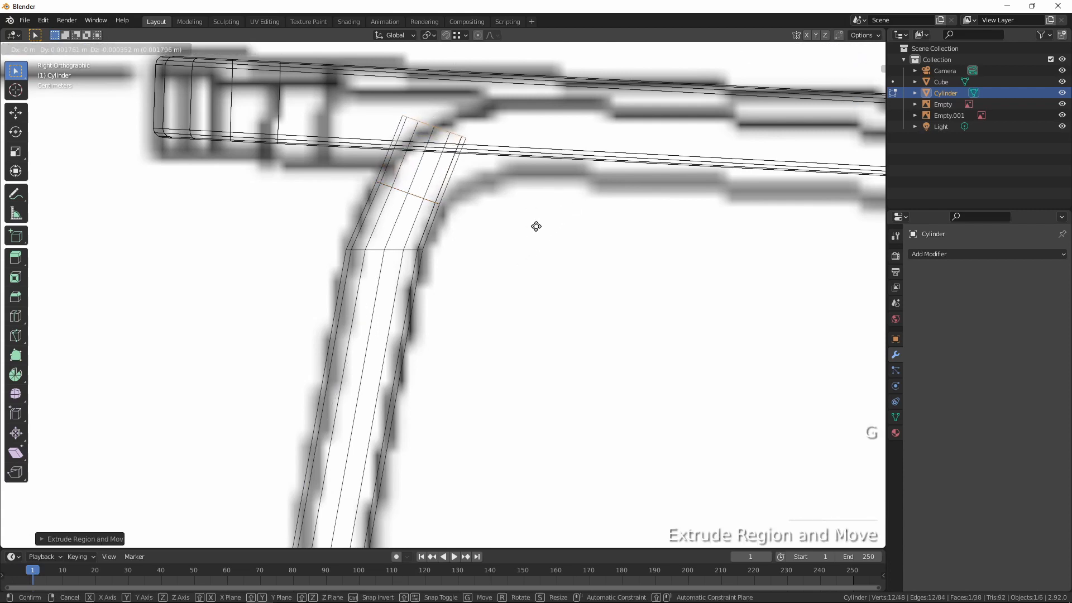
pyautogui.click(553, 245)
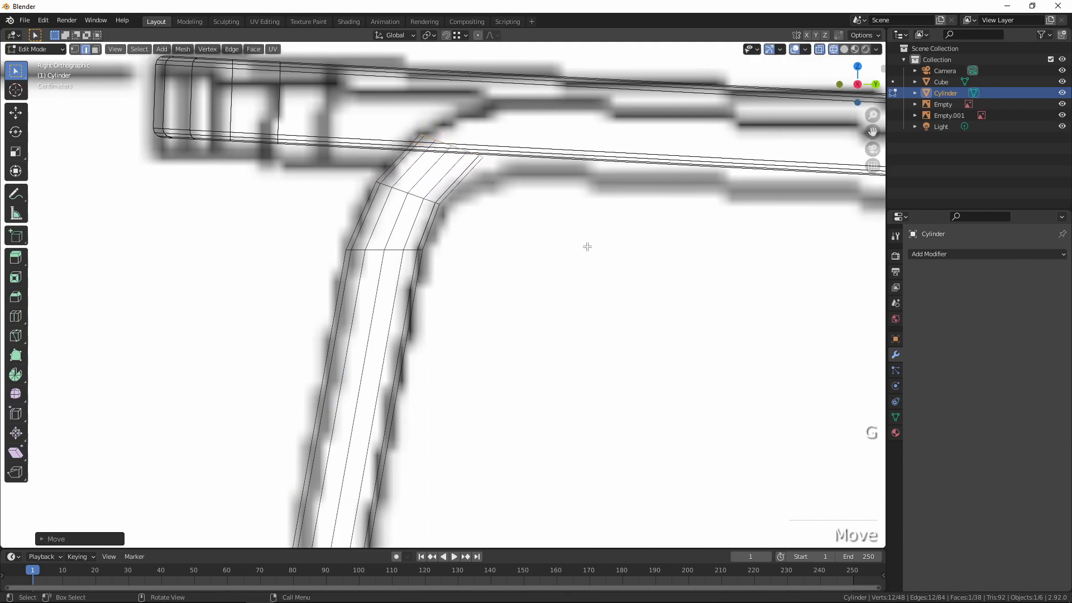
# - Rotate the new end ring to follow the front bend and rescale it to match the tube's width in the blueprint
pyautogui.press('r')
pyautogui.click(540, 298)
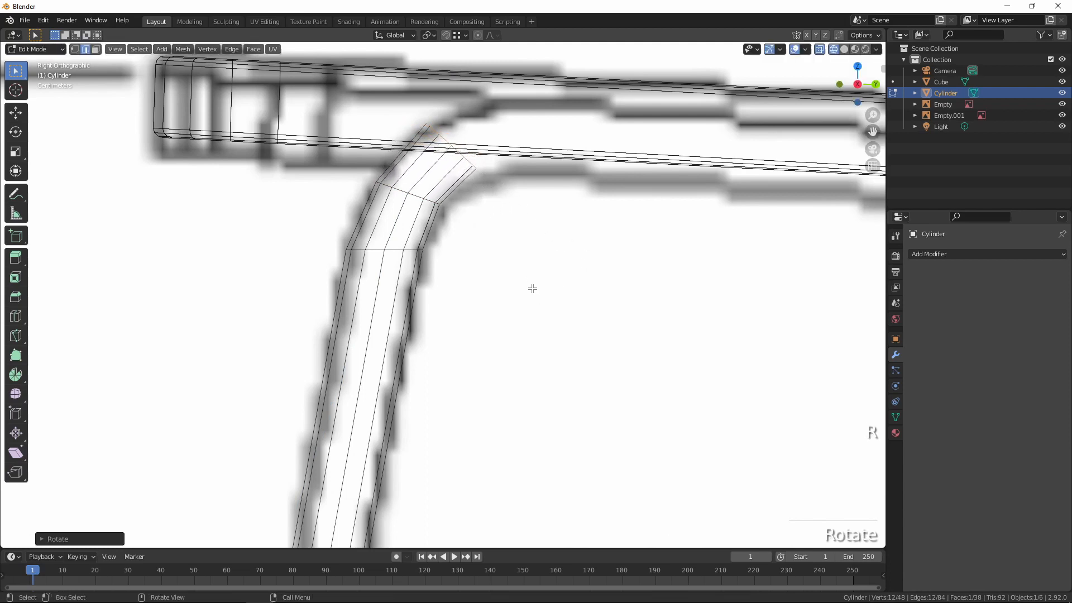
pyautogui.press('g')
pyautogui.click(536, 292)
pyautogui.press('s')
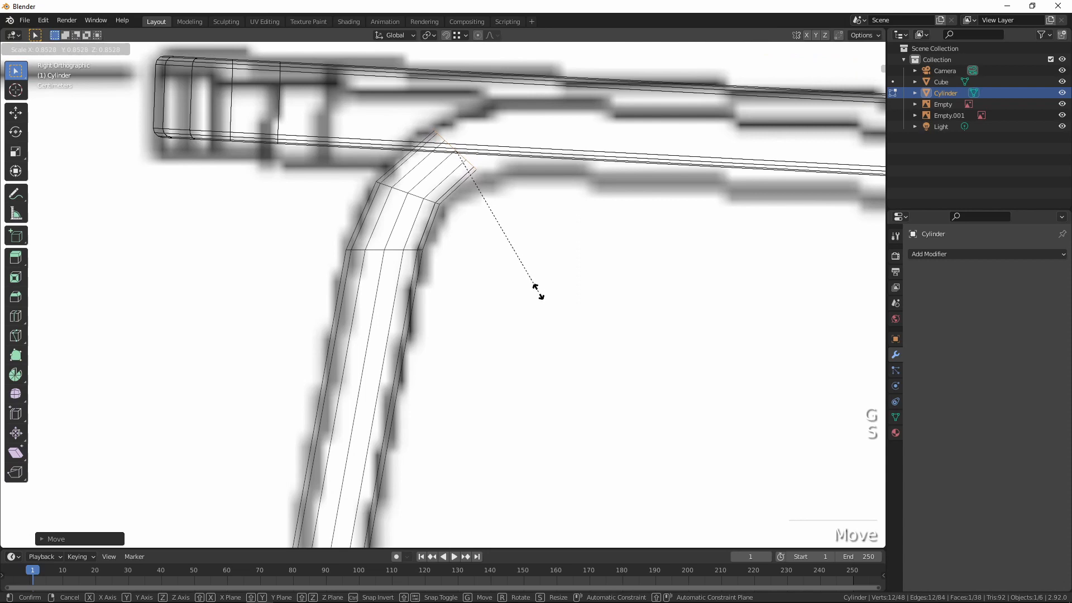
pyautogui.click(549, 313)
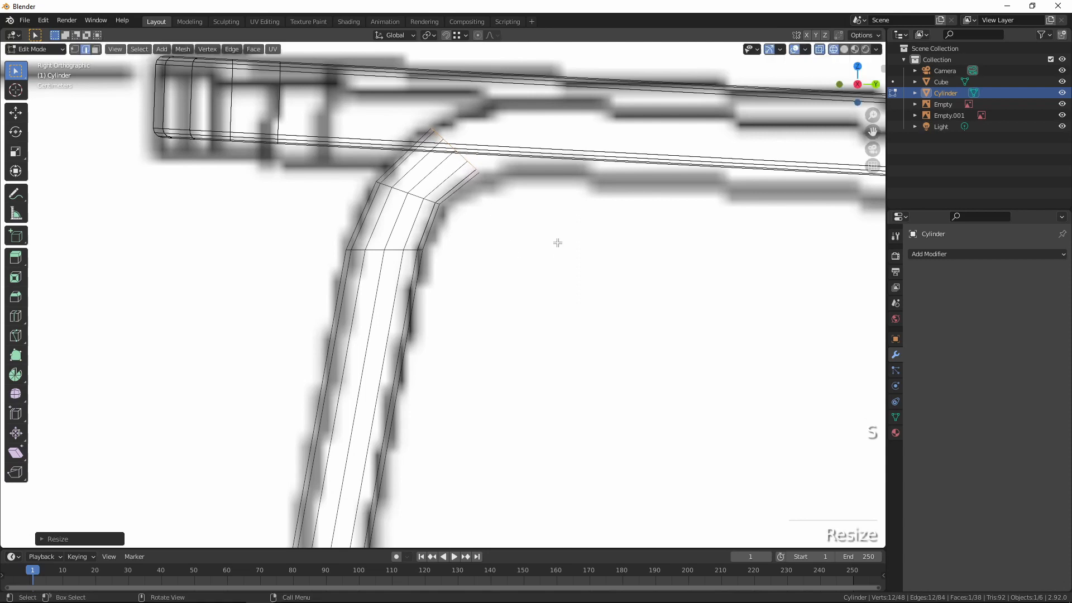
# - Fine-tune the position and rotation of the end ring so it sits between the bend's outlines
pyautogui.press('g')
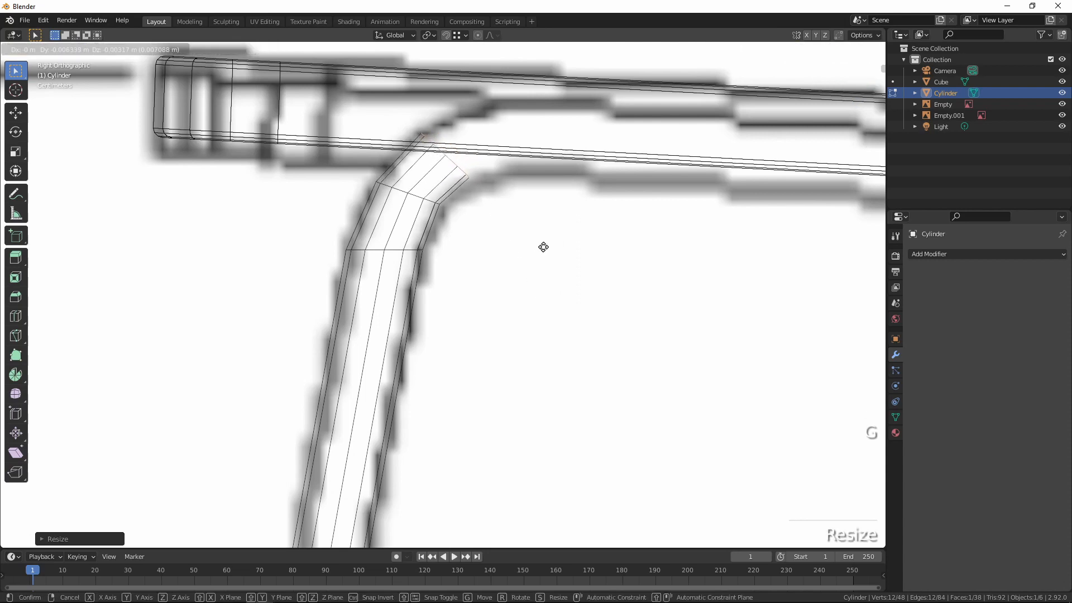
pyautogui.click(544, 247)
pyautogui.press('r')
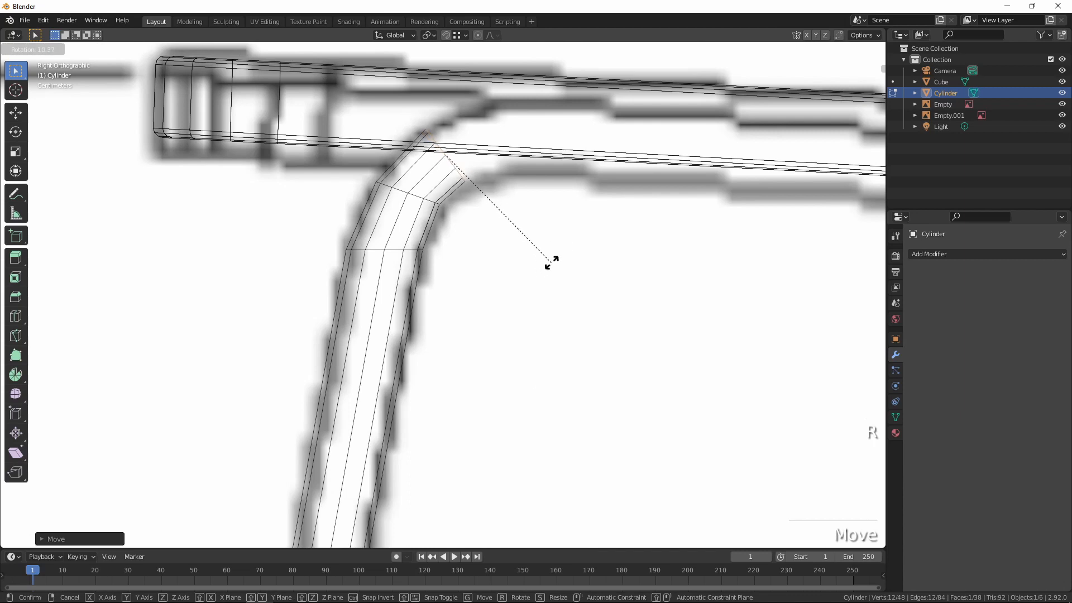
pyautogui.click(560, 251)
pyautogui.press('g')
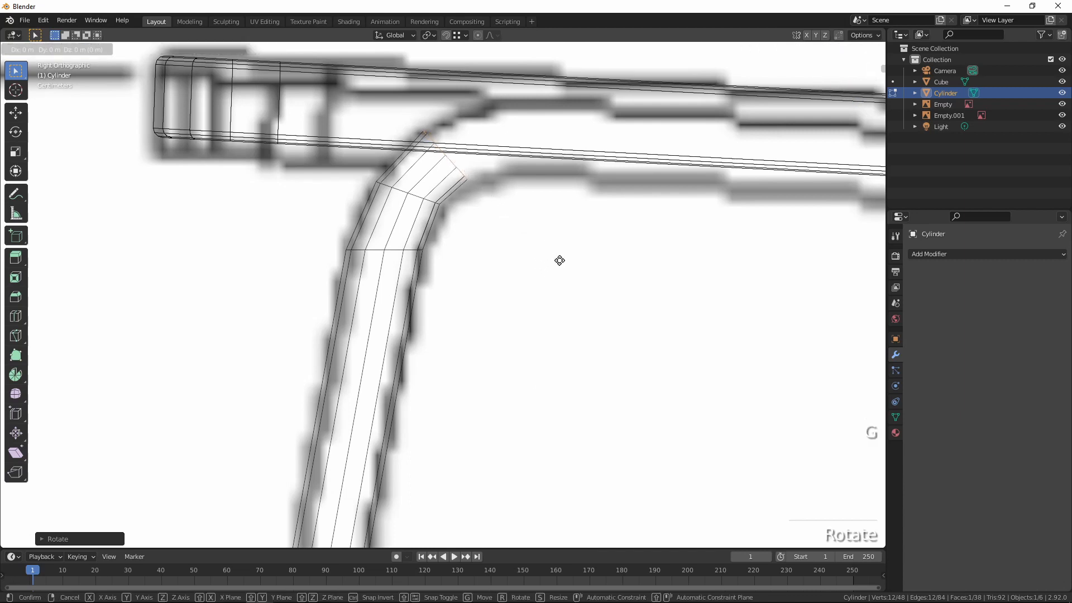
pyautogui.click(561, 262)
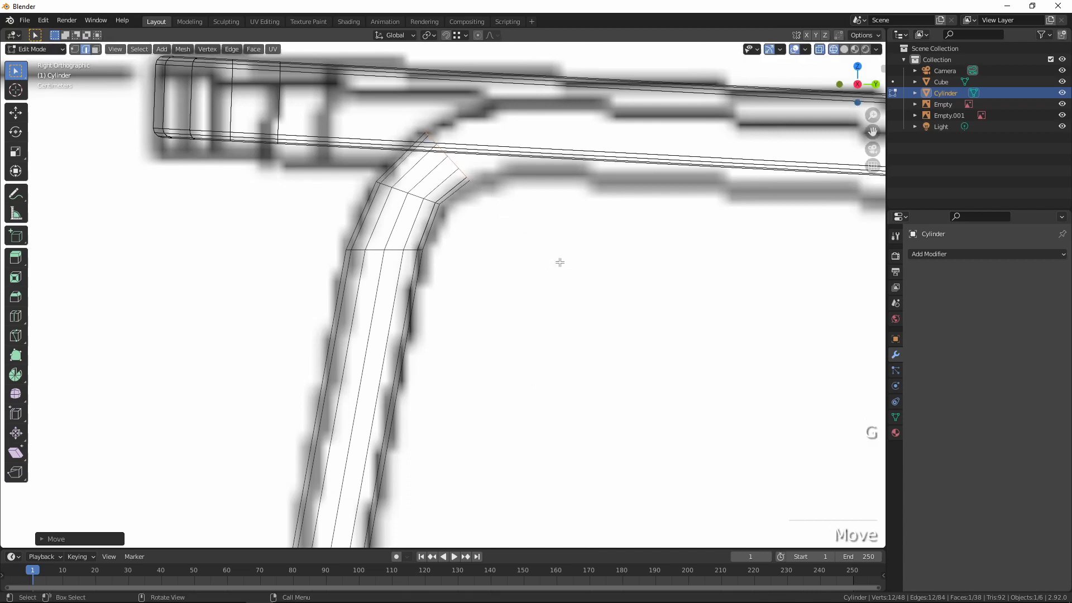
# - Extrude a segment to the end of the front bend, turning its ring upright and fitting it to the horizontal tube's outline
pyautogui.press('e')
pyautogui.click(600, 235)
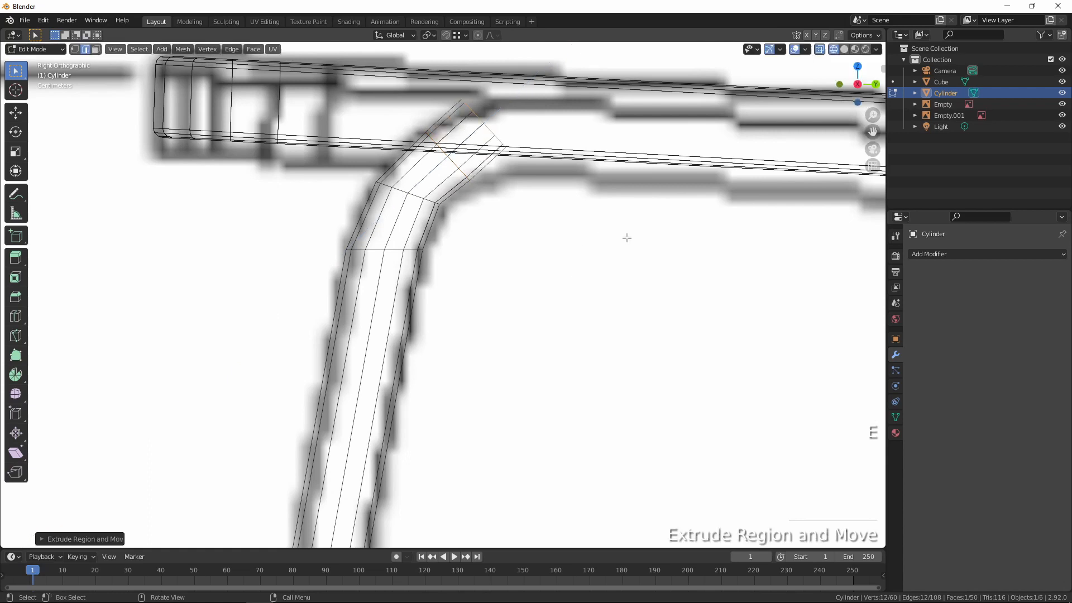
pyautogui.press('r')
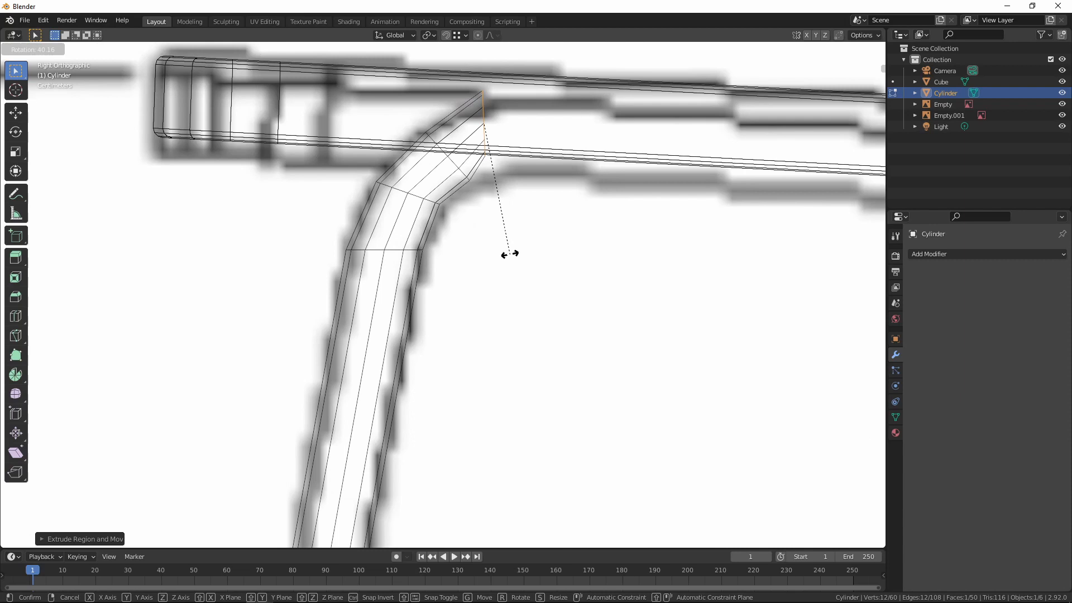
pyautogui.click(507, 253)
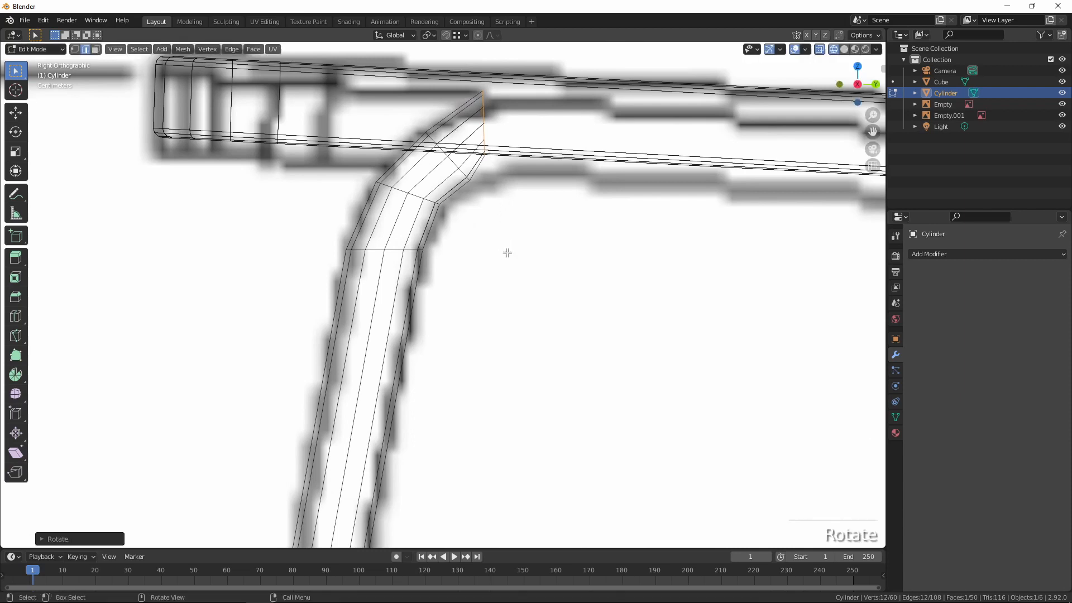
pyautogui.press('g')
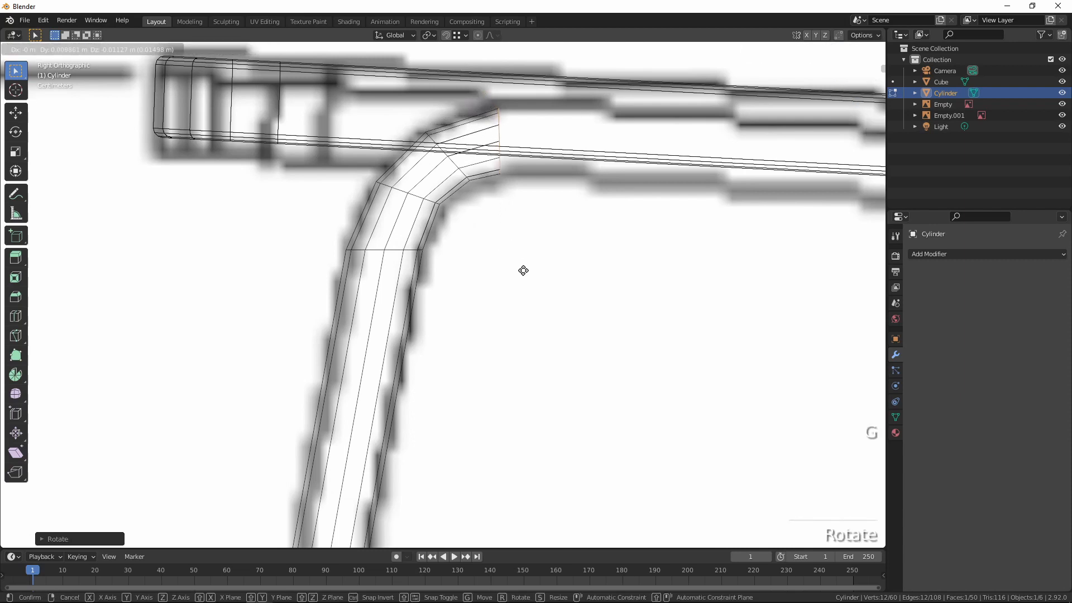
pyautogui.click(523, 268)
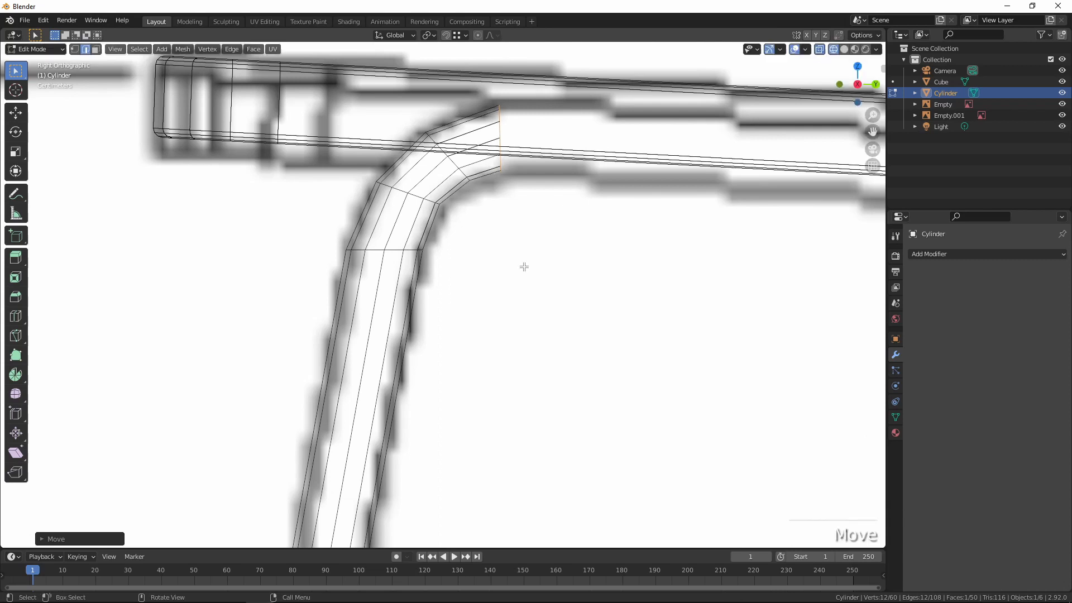
pyautogui.press('s')
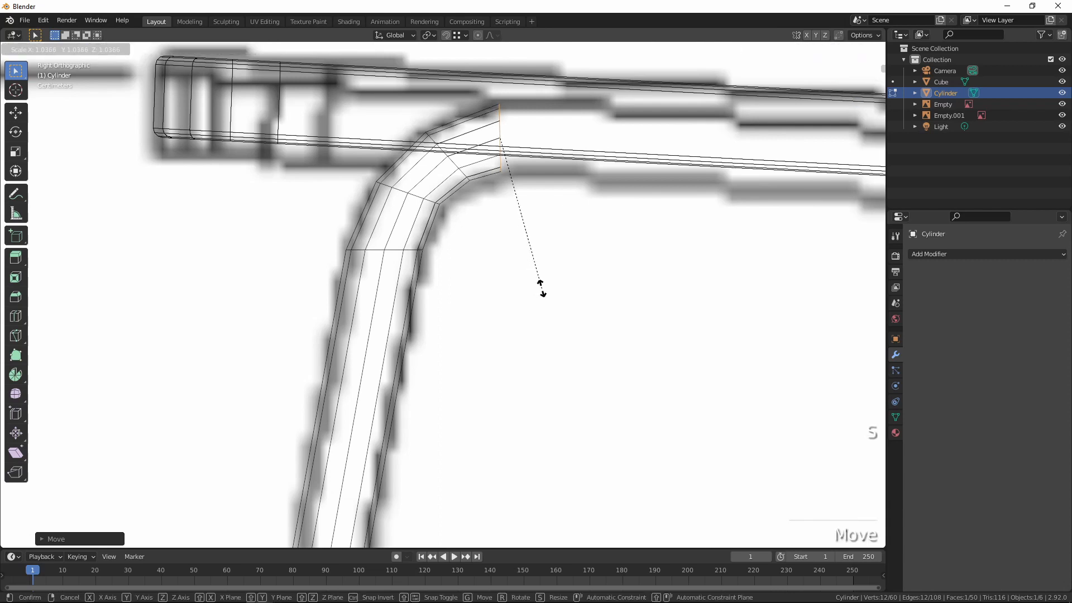
pyautogui.click(543, 291)
# - Extrude the tube's end ring along the underside of the seat to the start of the rear bend
pyautogui.scroll(-3, 642, 218)
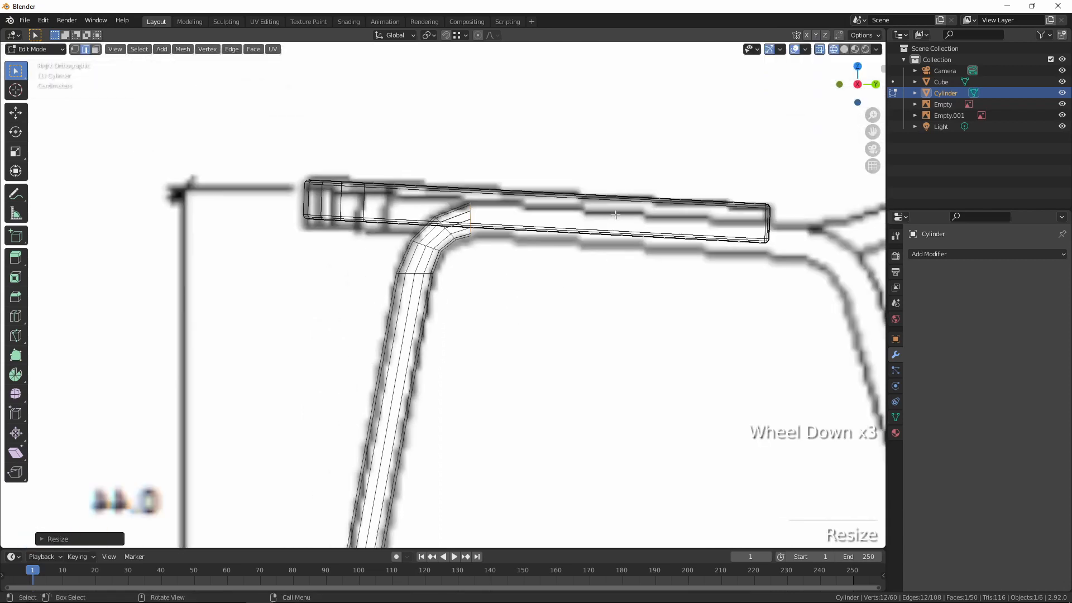
pyautogui.keyDown('shift'); pyautogui.moveTo(617, 318); pyautogui.dragTo(459, 247, button='middle'); pyautogui.keyUp('shift')
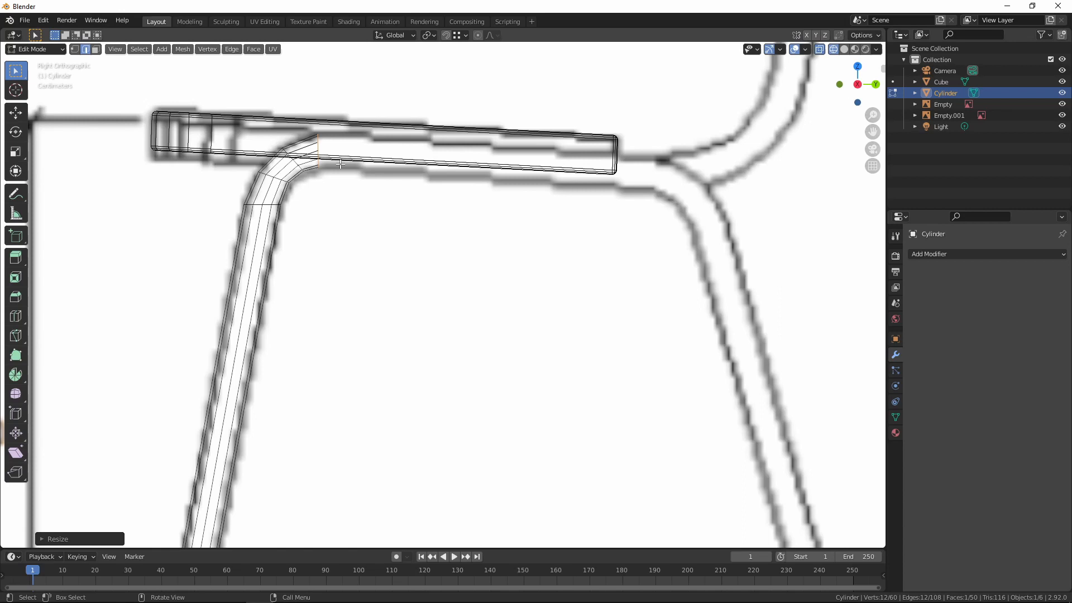
pyautogui.press('e')
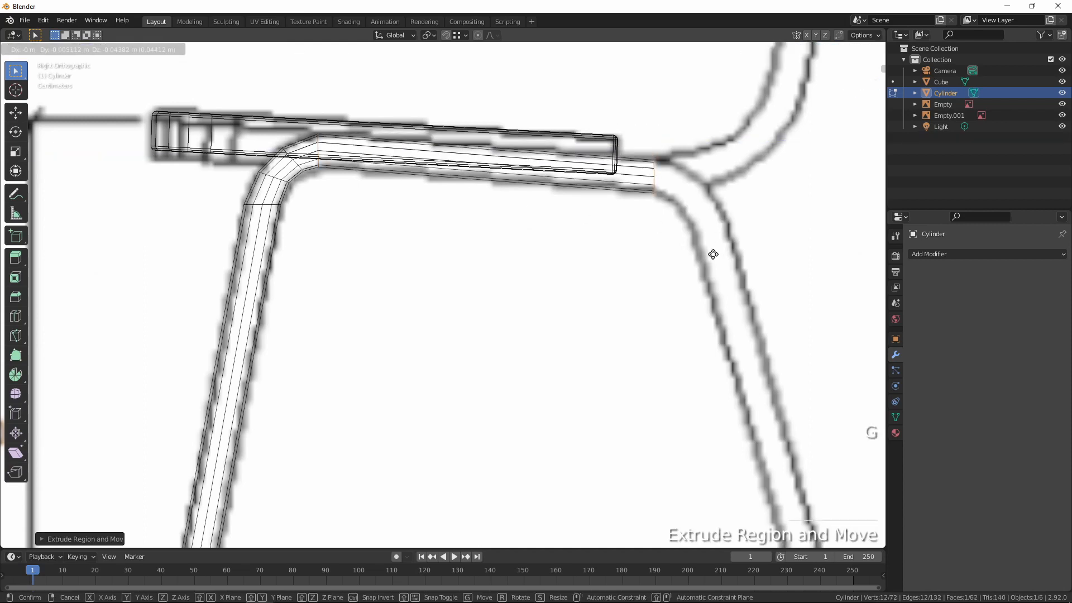
pyautogui.click(711, 268)
# - Extrude the first segments of the rear bend, rotating and moving each new ring to follow the blueprint's curve
pyautogui.press('r')
pyautogui.click(708, 331)
pyautogui.press('g')
pyautogui.click(703, 330)
pyautogui.press('e')
pyautogui.click(774, 341)
pyautogui.press('g')
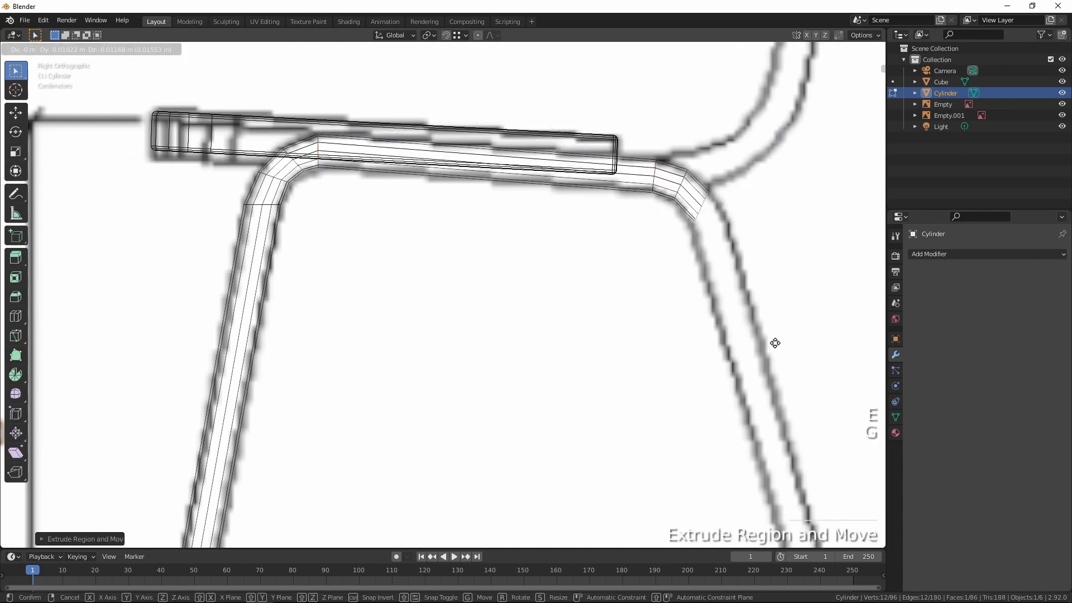
pyautogui.click(775, 342)
# - Align the current ring and extrude one more segment to complete the rear bend, turning its ring toward the rear leg's direction
pyautogui.press('r')
pyautogui.press('g')
pyautogui.press('e')
pyautogui.press('r')
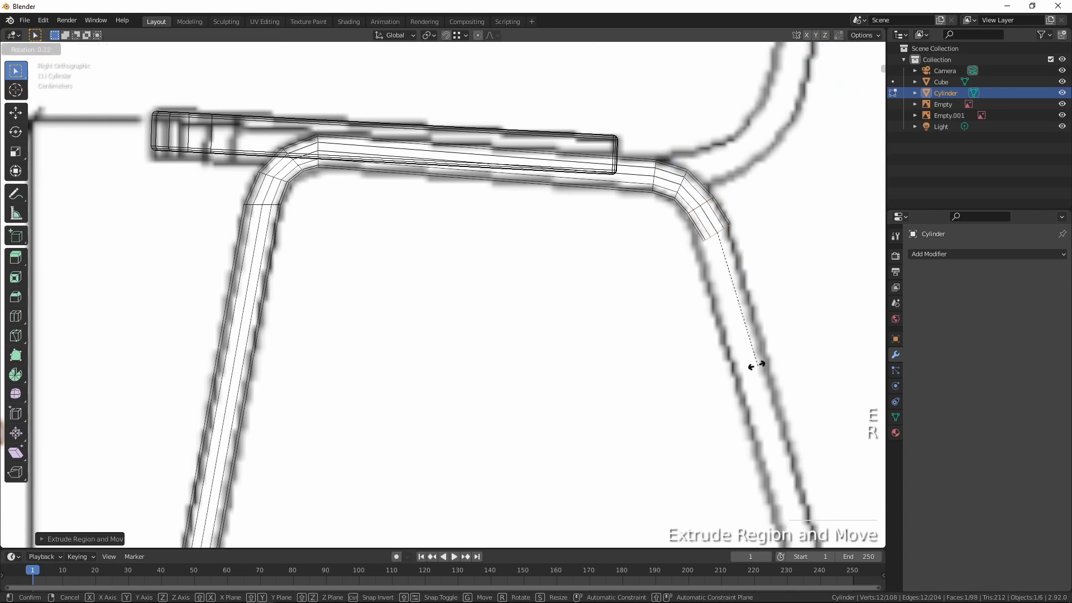
pyautogui.press('g')
pyautogui.click(703, 361)
# - Extrude the end ring down the rear leg to the floor line and rotate it level with the floor
pyautogui.scroll(-3, 704, 361)
pyautogui.keyDown('shift'); pyautogui.moveTo(703, 360); pyautogui.dragTo(600, 218, button='middle'); pyautogui.keyUp('shift')
pyautogui.press('e')
pyautogui.press('r')
pyautogui.click(629, 465)
pyautogui.press('g')
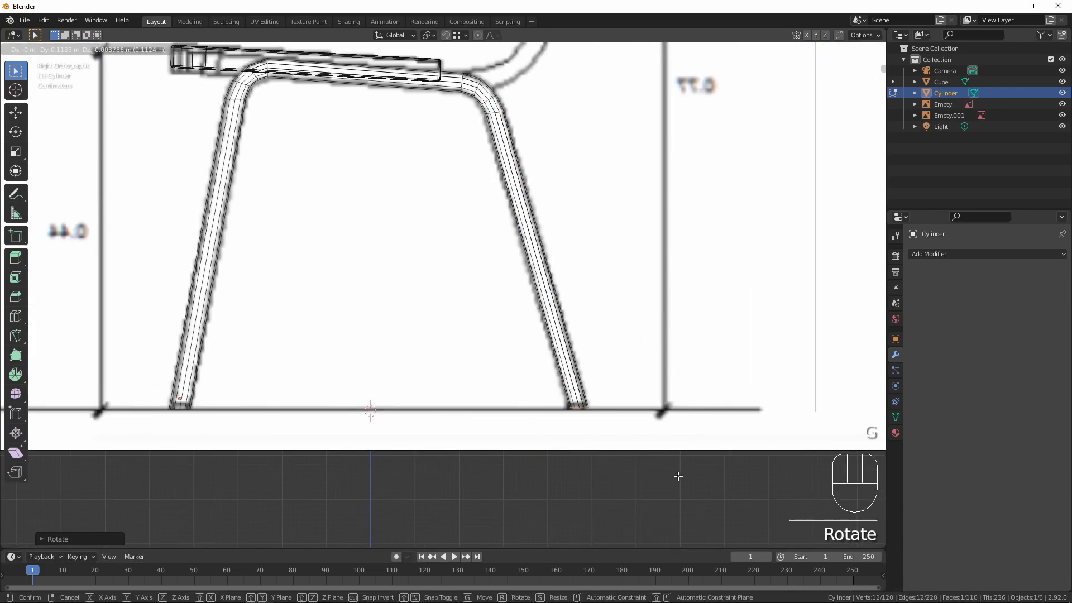
pyautogui.click(677, 476)
pyautogui.press('r')
# - Return to Object Mode with solid shading and inspect the leg frame under the seat from several angles
pyautogui.hotkey('shift', 'z')
pyautogui.press('Tab')
pyautogui.moveTo(451, 196); pyautogui.dragTo(585, 235, button='middle')
pyautogui.scroll(-2, 598, 199)
pyautogui.moveTo(599, 198); pyautogui.dragTo(422, 270, button='middle')
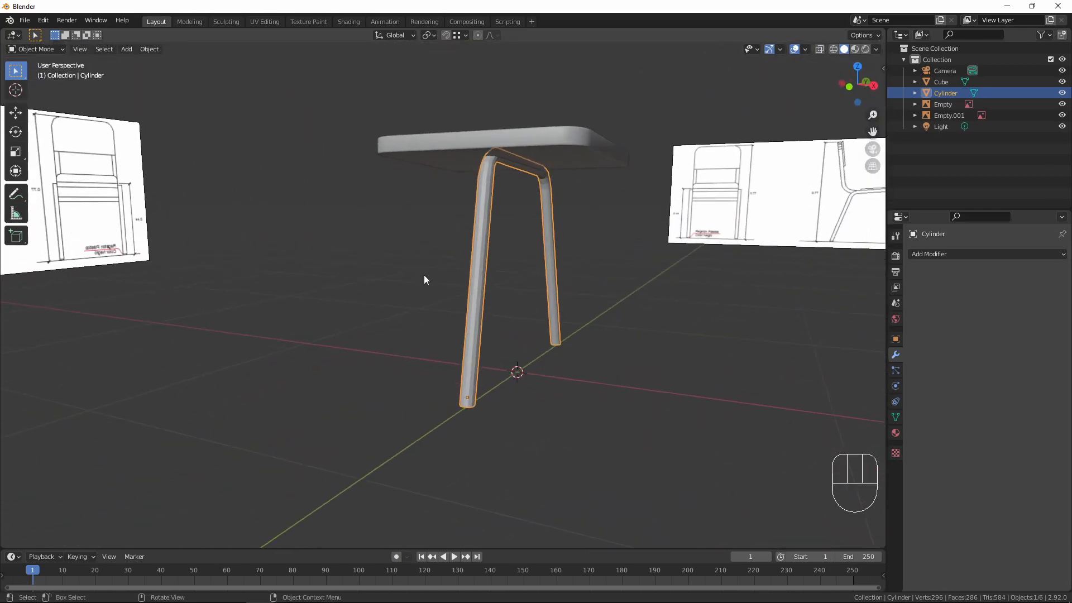
pyautogui.moveTo(481, 236); pyautogui.dragTo(530, 170, button='middle')
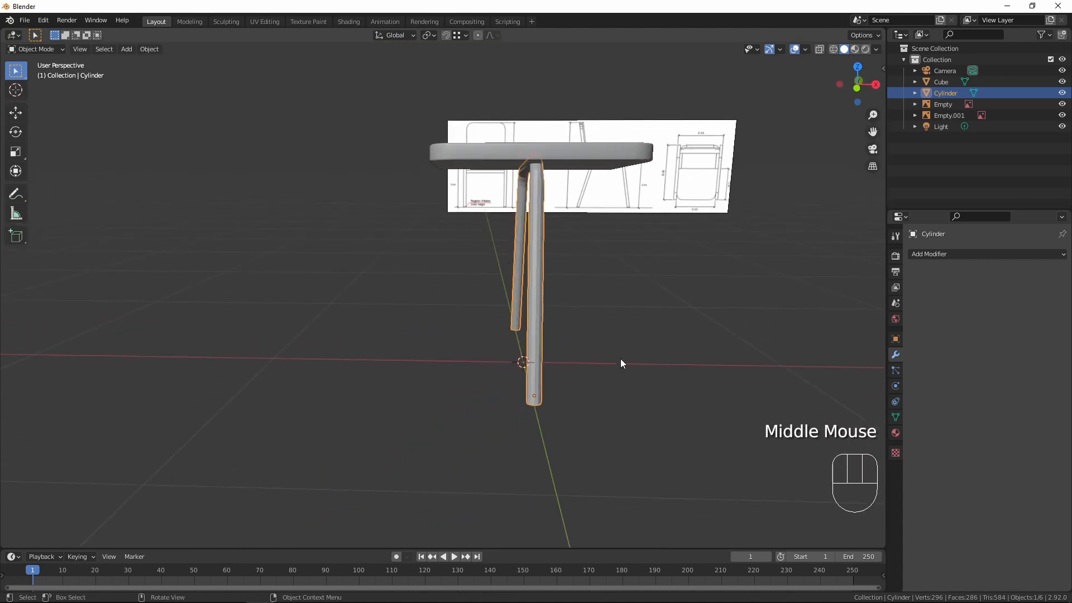
pyautogui.scroll(-1, 621, 363)
pyautogui.moveTo(621, 362); pyautogui.dragTo(577, 301, button='middle')
pyautogui.scroll(2, 577, 300)
# - Shade the leg frame smooth and enable Auto Smooth for its normals with an angle of 60°
pyautogui.rightClick(471, 187)
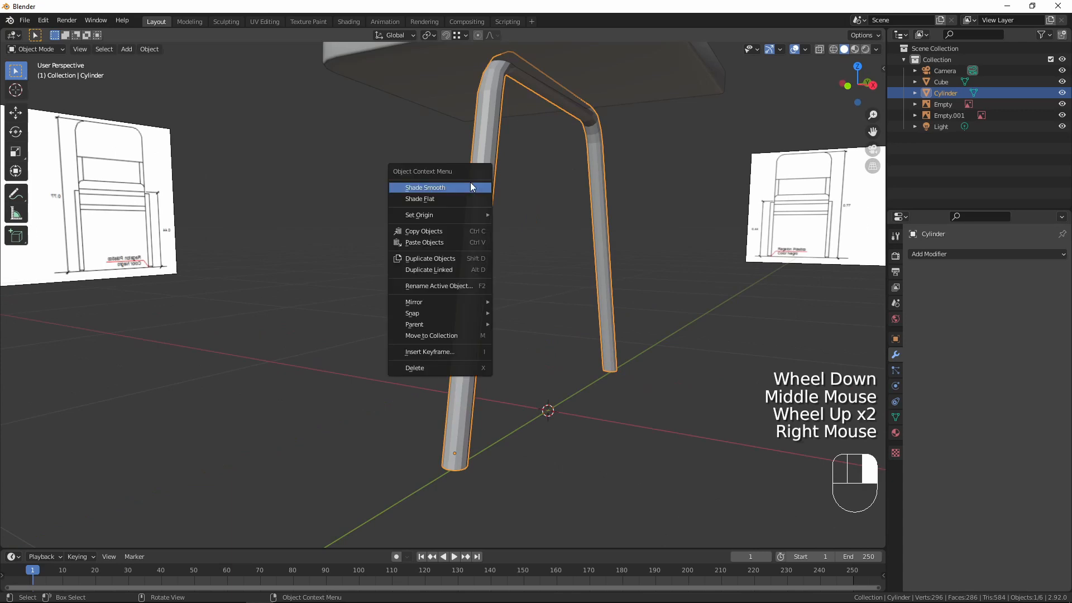
pyautogui.click(433, 188)
pyautogui.moveTo(467, 220); pyautogui.dragTo(441, 229, button='middle')
pyautogui.click(896, 417)
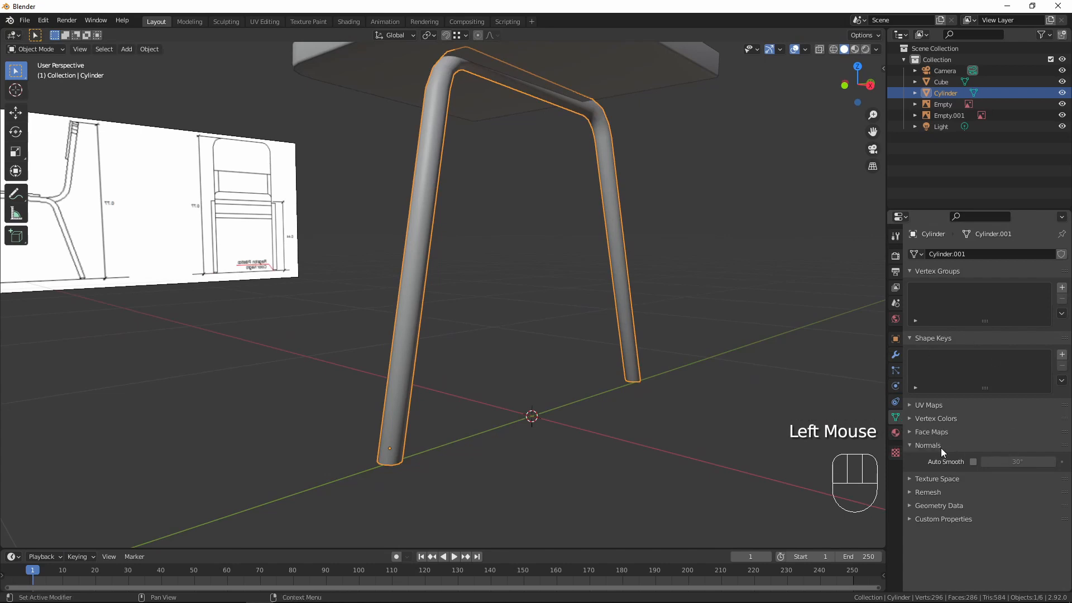
pyautogui.doubleClick(989, 465)
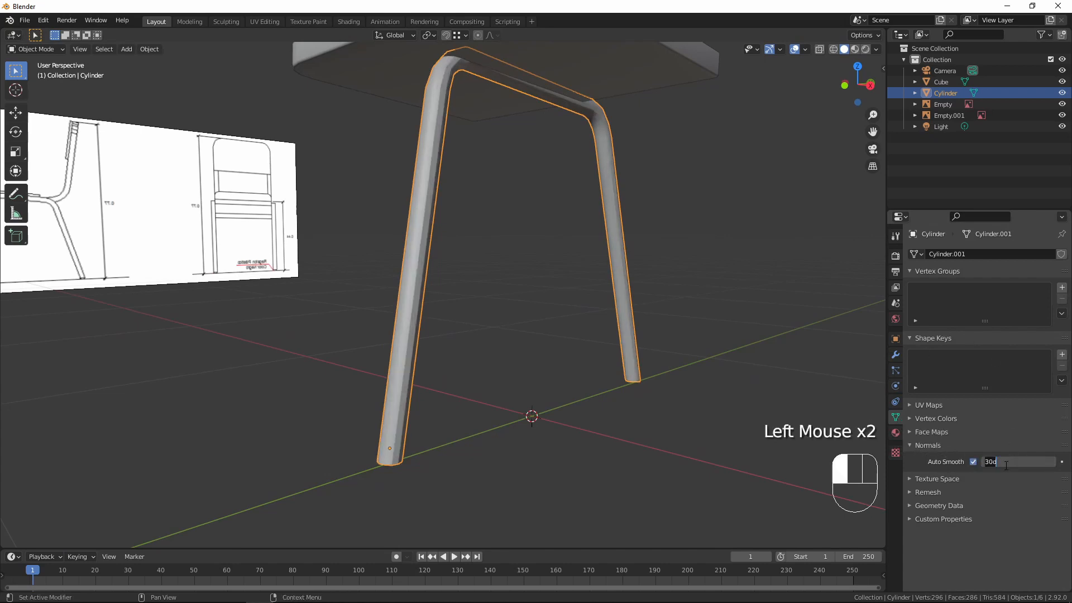
pyautogui.write('60')
pyautogui.press('Return')
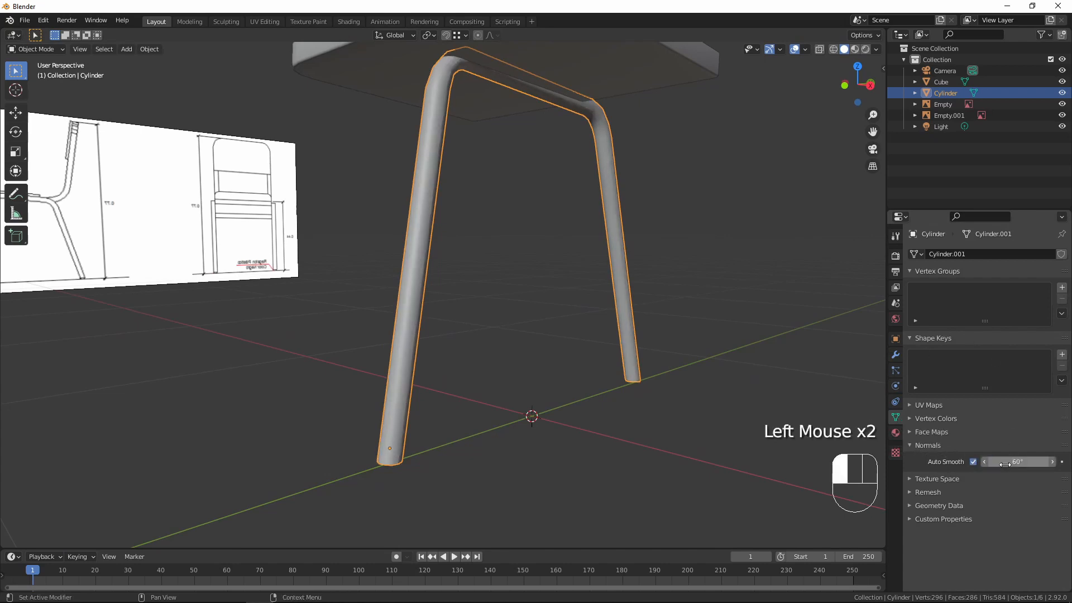
# - In front view, move the whole leg frame mesh along X onto the blueprint's leg outline on the seat's positive X side
pyautogui.moveTo(598, 336); pyautogui.dragTo(561, 334, button='middle')
pyautogui.press('KP_1')
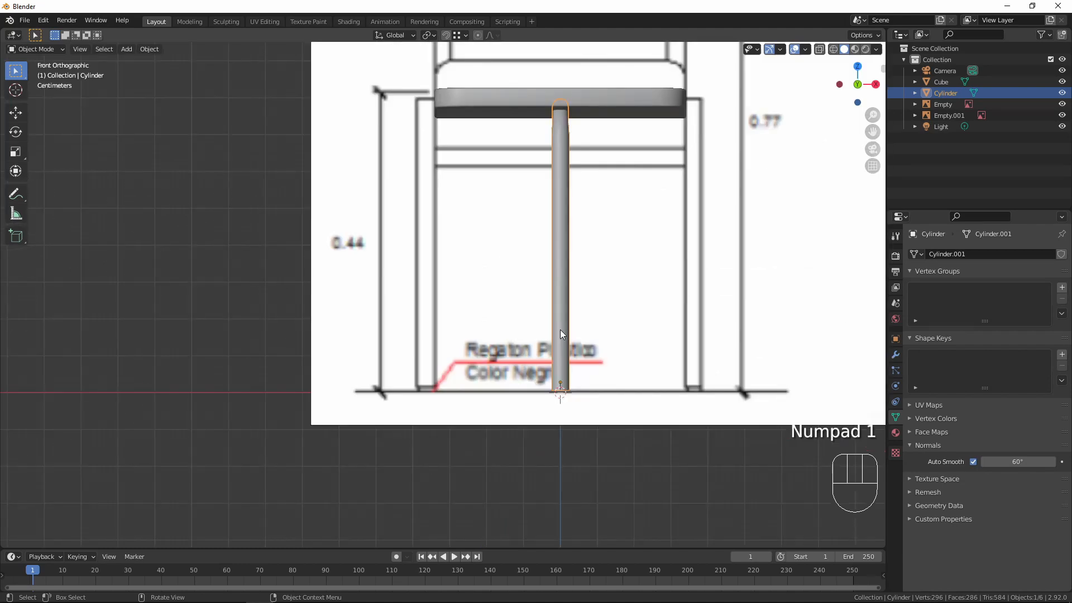
pyautogui.keyDown('shift'); pyautogui.moveTo(615, 230); pyautogui.dragTo(587, 265, button='middle'); pyautogui.keyUp('shift')
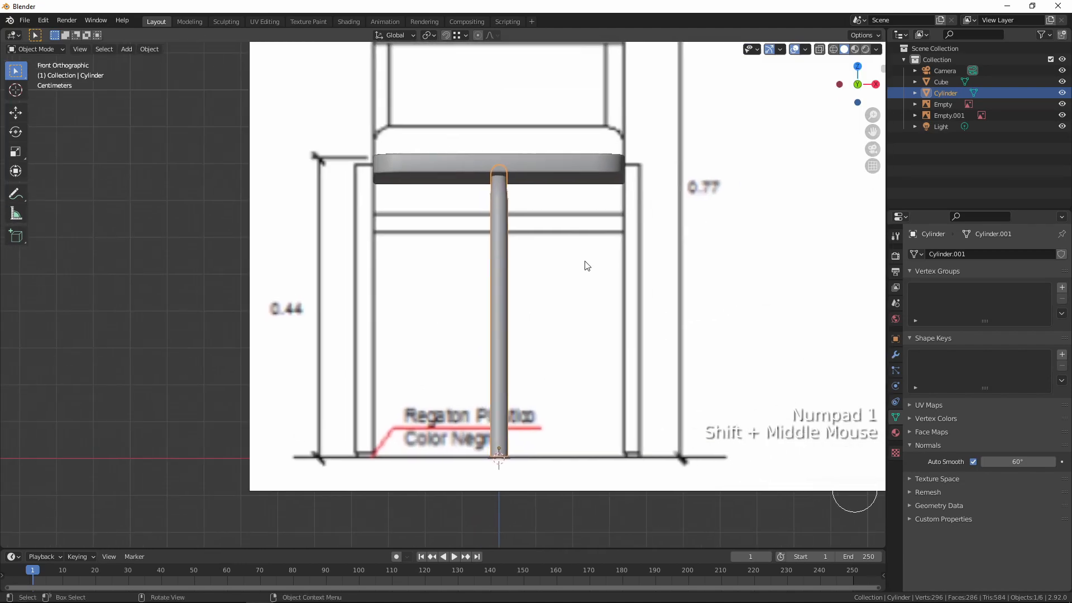
pyautogui.press('Tab')
pyautogui.press('a')
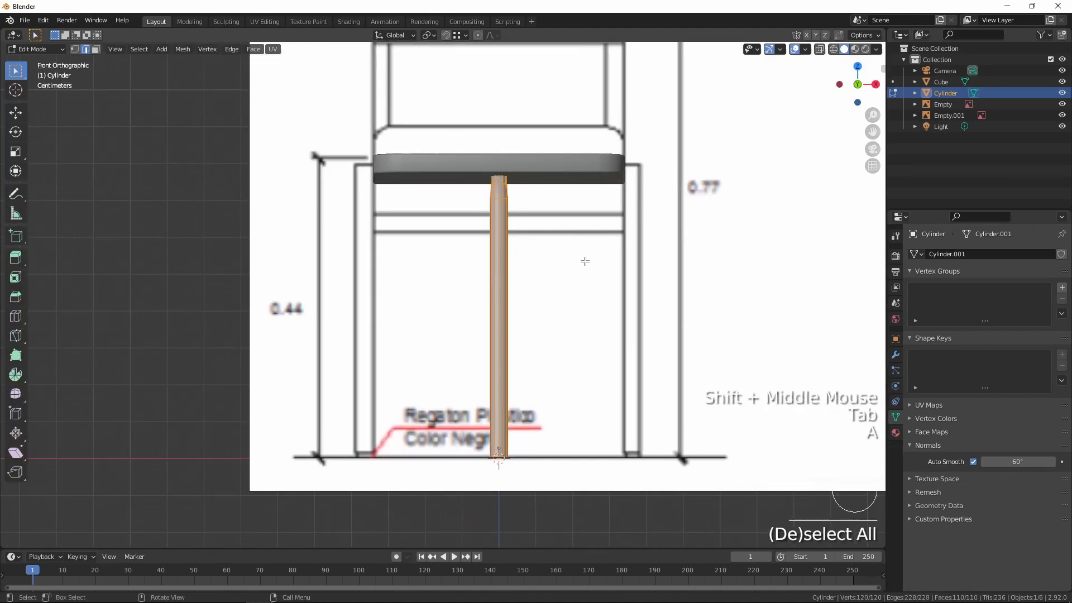
pyautogui.press('g')
pyautogui.press('x')
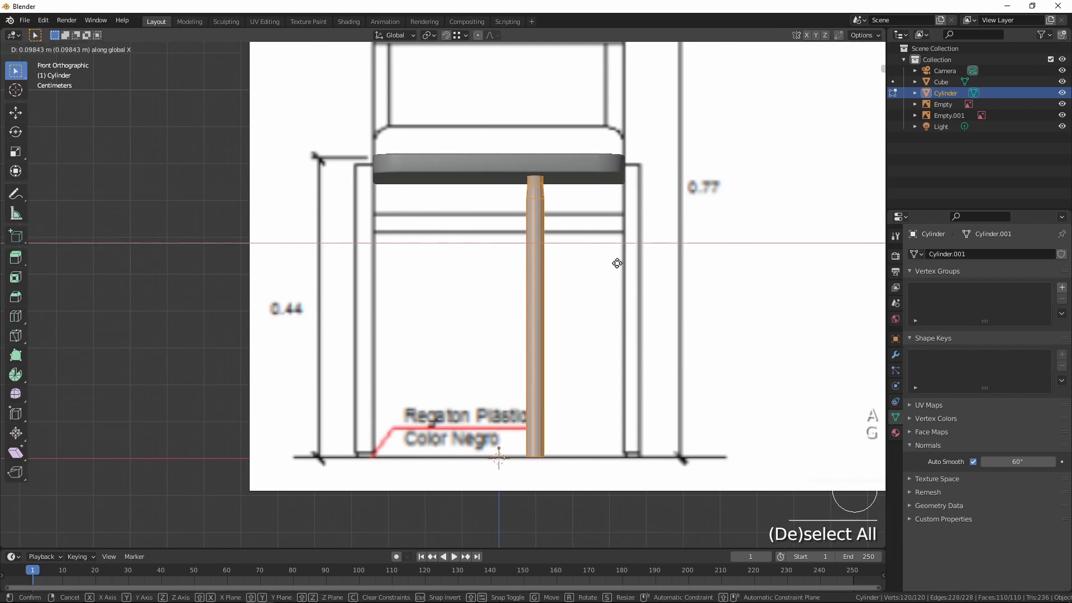
pyautogui.click(708, 307)
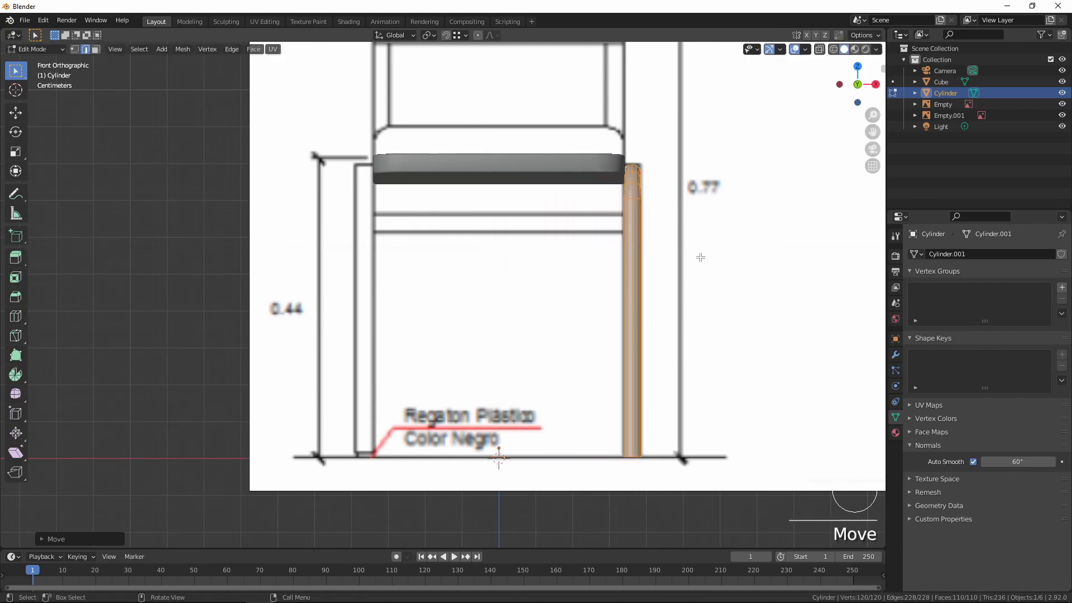
# - Select the face loop of the leg frame's straight front leg and shrink it along its normals by about 0.0027 m
pyautogui.moveTo(689, 251); pyautogui.dragTo(640, 282, button='middle')
pyautogui.press('Tab')
pyautogui.scroll(2, 668, 212)
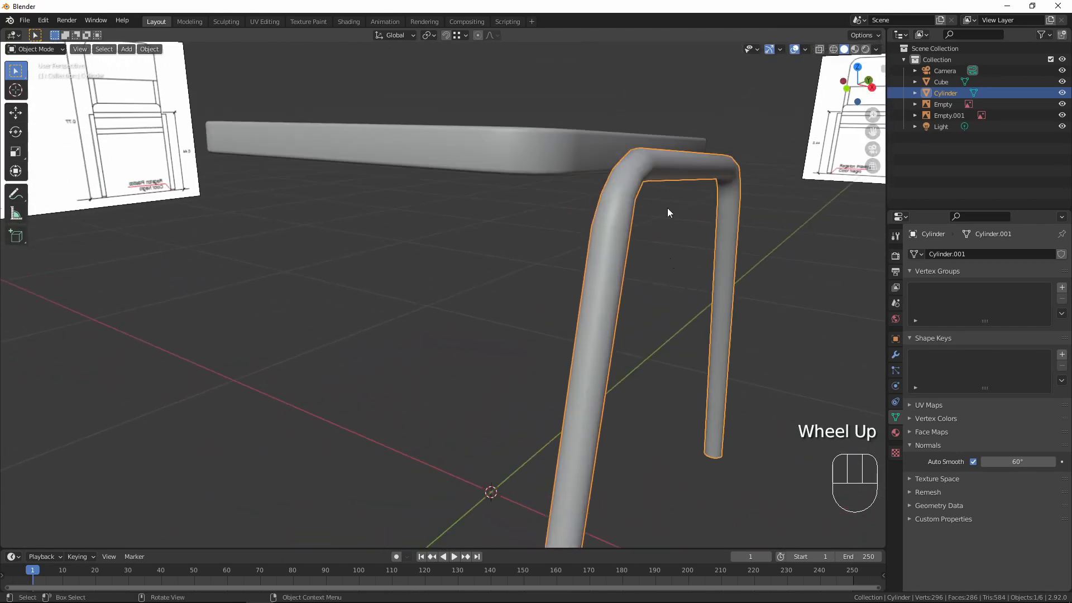
pyautogui.scroll(-2, 645, 190)
pyautogui.moveTo(646, 191); pyautogui.dragTo(621, 199, button='middle')
pyautogui.press('Tab')
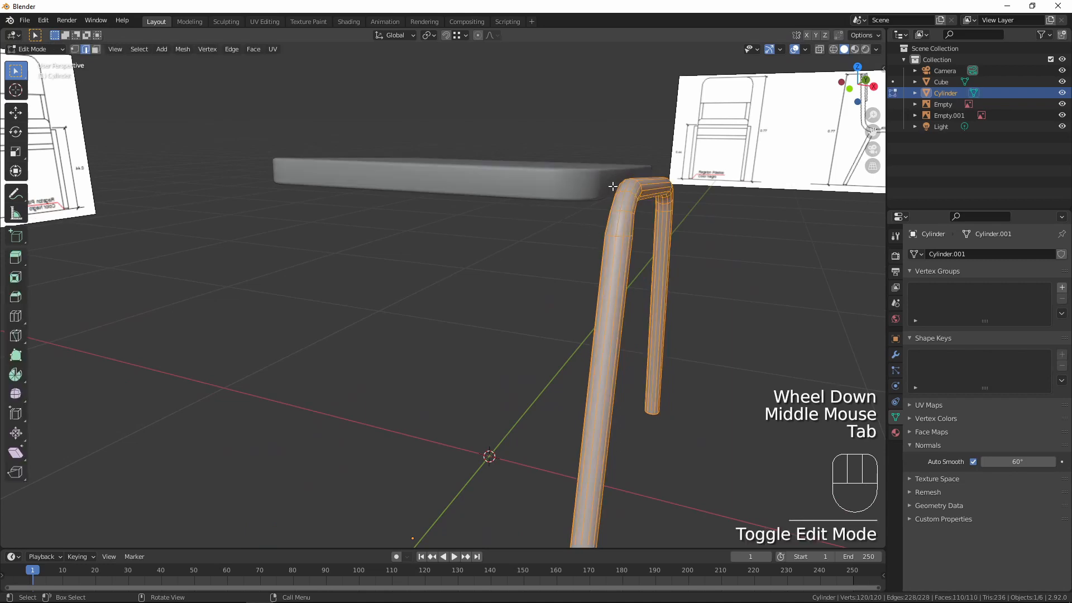
pyautogui.press('3')
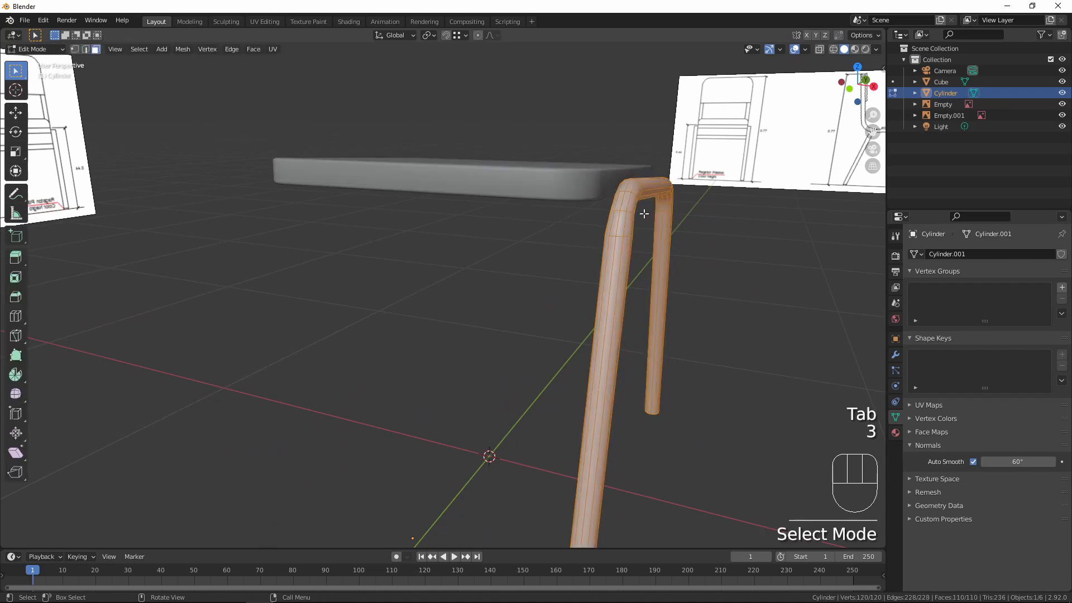
pyautogui.keyDown('alt'); pyautogui.click(619, 278); pyautogui.keyUp('alt')
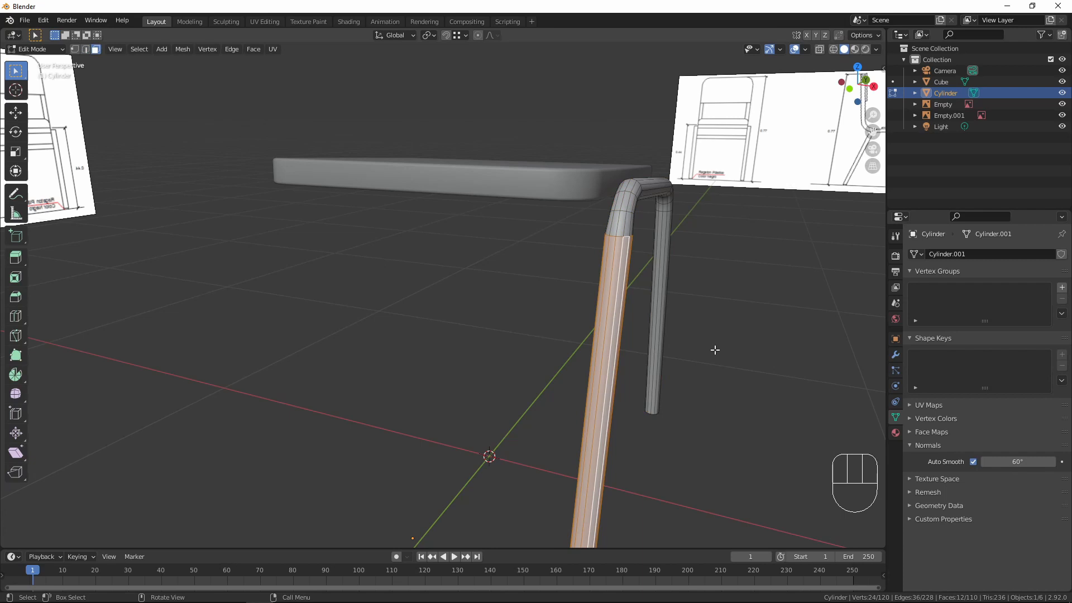
pyautogui.press('alt')
pyautogui.hotkey('alt', 's')
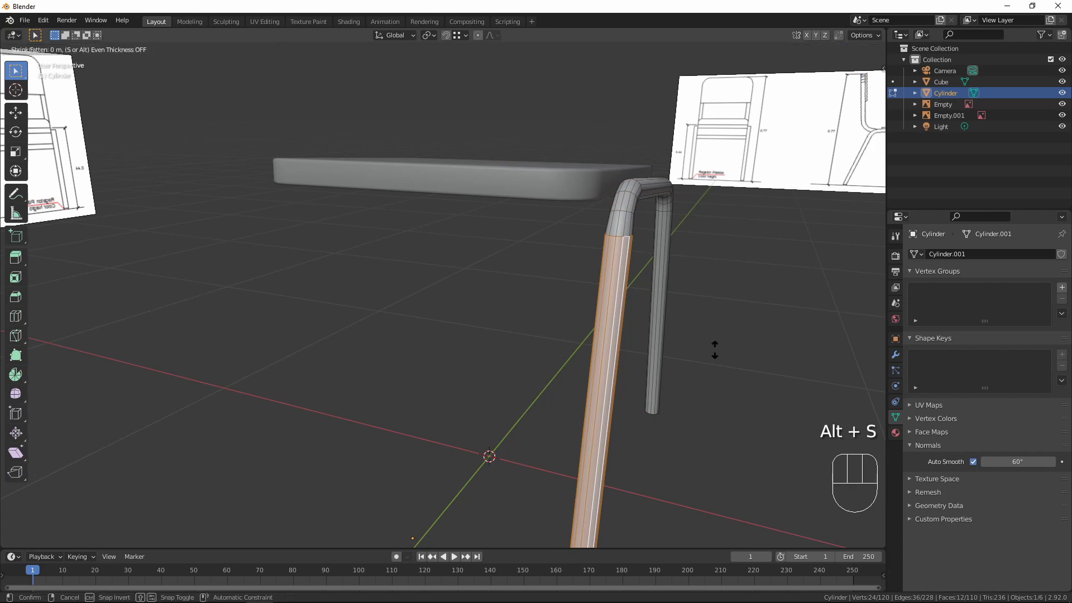
pyautogui.press('shift')
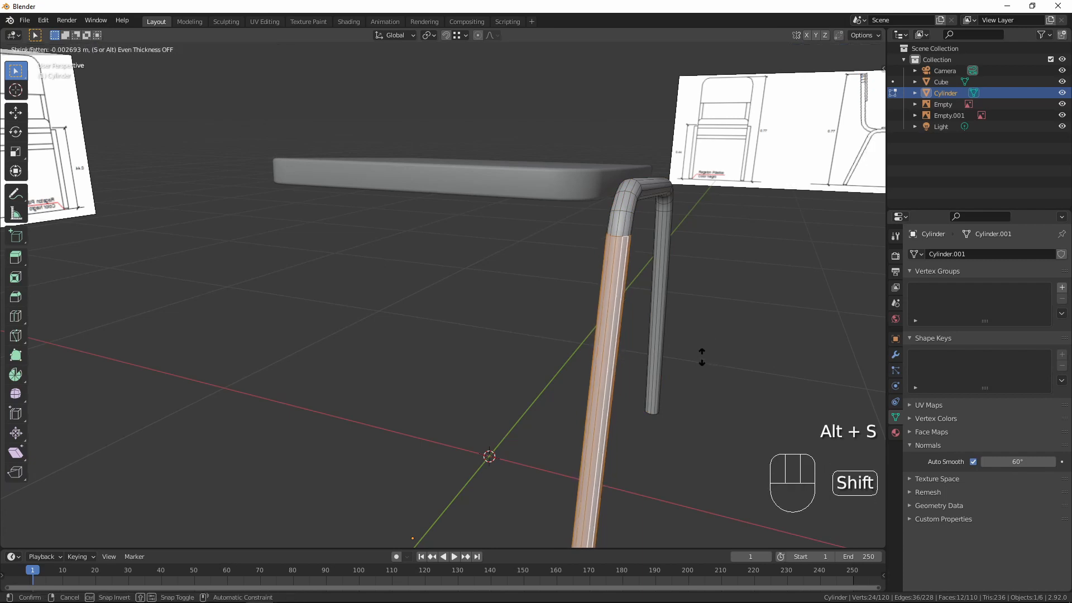
pyautogui.click(703, 358)
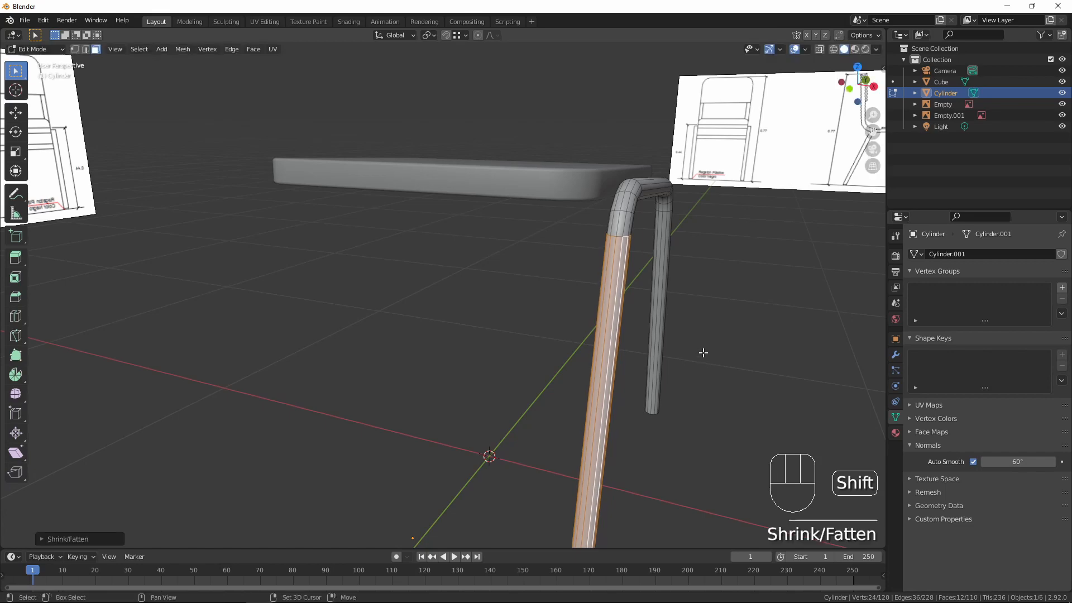
# - Return to Object Mode, add a Mirror modifier on the X axis to the leg frame, and deselect everything
pyautogui.press('Tab')
pyautogui.moveTo(720, 318); pyautogui.dragTo(580, 307, button='middle')
pyautogui.scroll(-2, 605, 252)
pyautogui.moveTo(470, 246); pyautogui.dragTo(520, 215, button='middle')
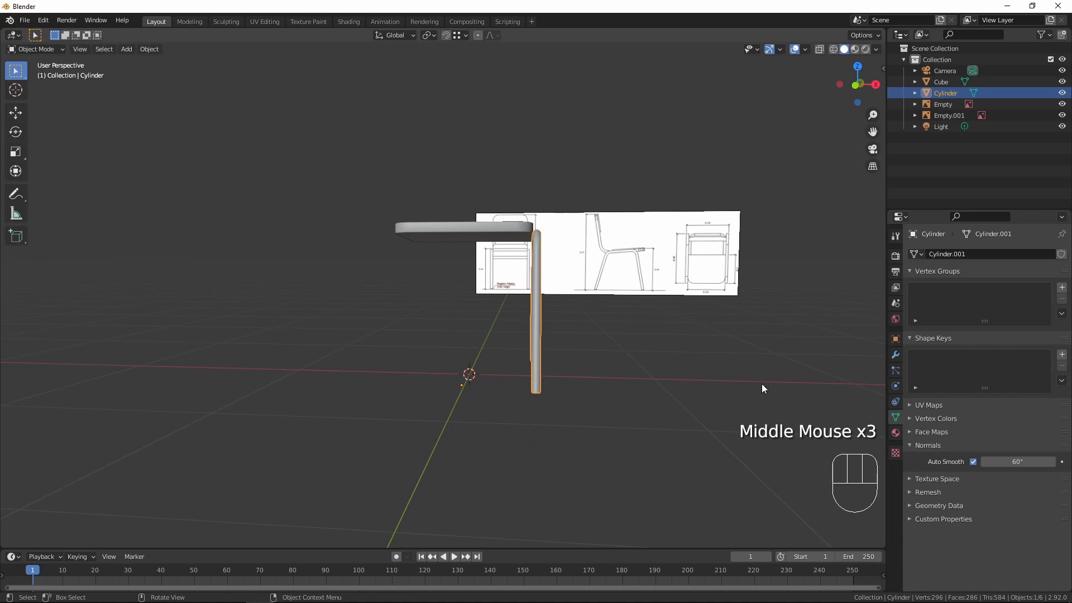
pyautogui.click(896, 354)
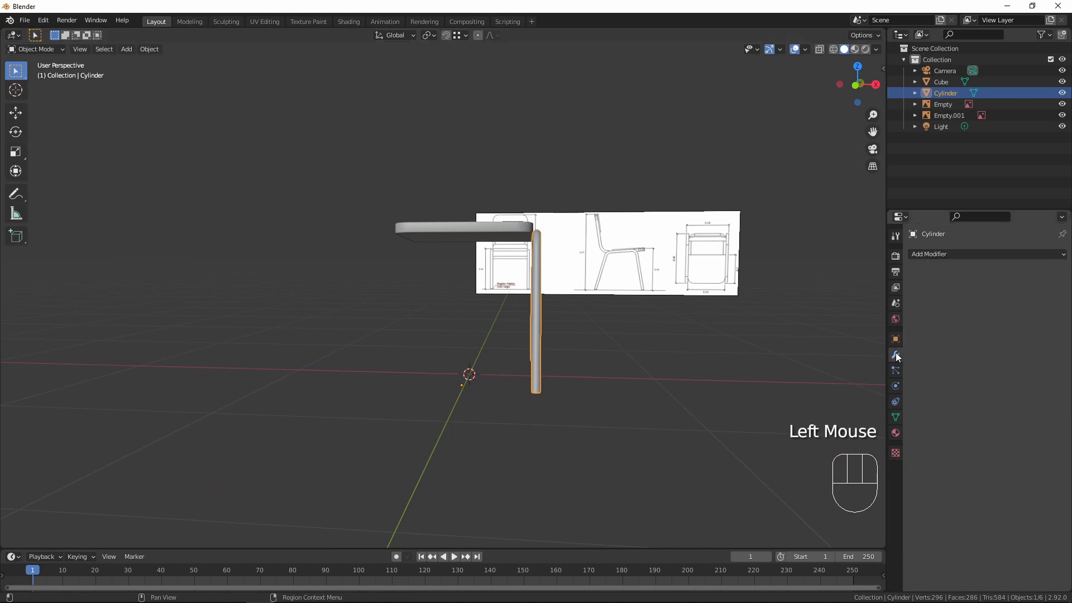
pyautogui.click(928, 254)
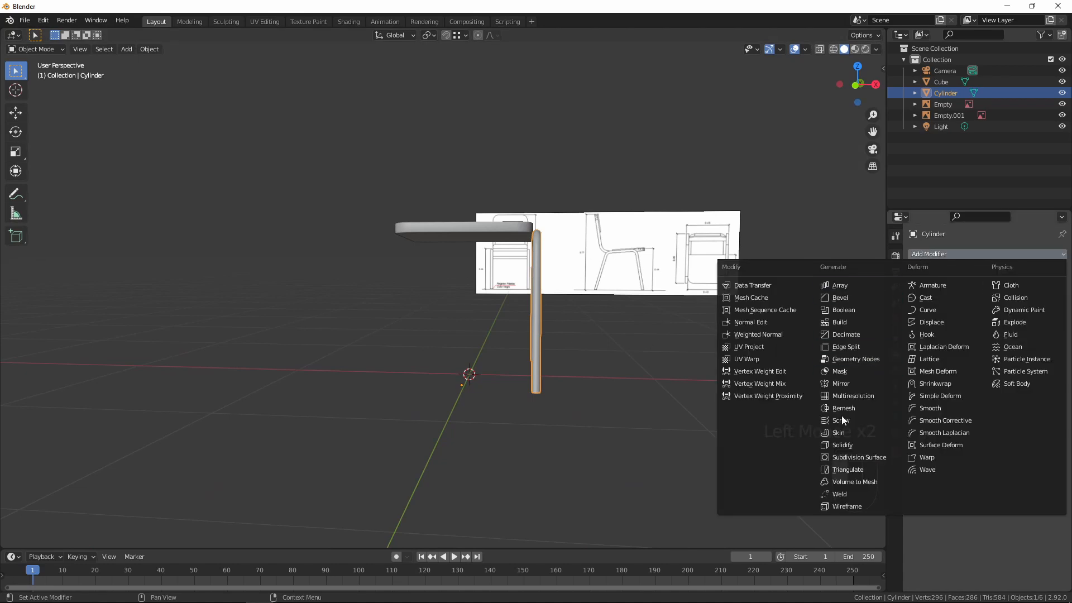
pyautogui.click(843, 384)
pyautogui.moveTo(843, 384); pyautogui.dragTo(435, 333, button='middle')
pyautogui.press('a')
pyautogui.press('a')
pyautogui.scroll(1, 531, 303)
pyautogui.moveTo(483, 231); pyautogui.dragTo(512, 385, button='middle')
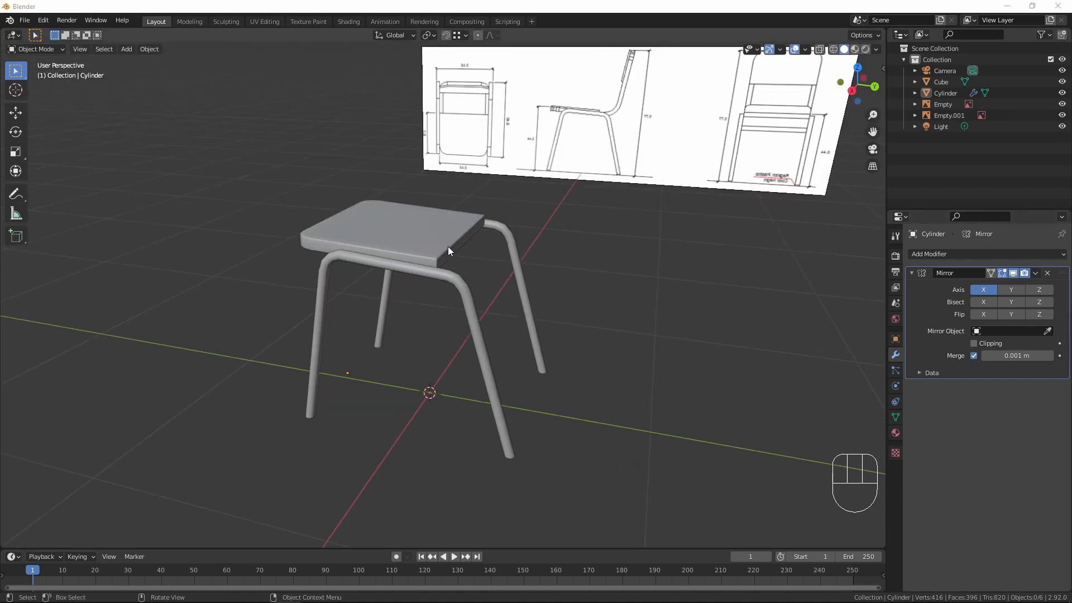
# - Edit the leg frame, select the face loop of its straight upper bar, and duplicate it in place
pyautogui.moveTo(448, 246); pyautogui.dragTo(441, 304, button='middle')
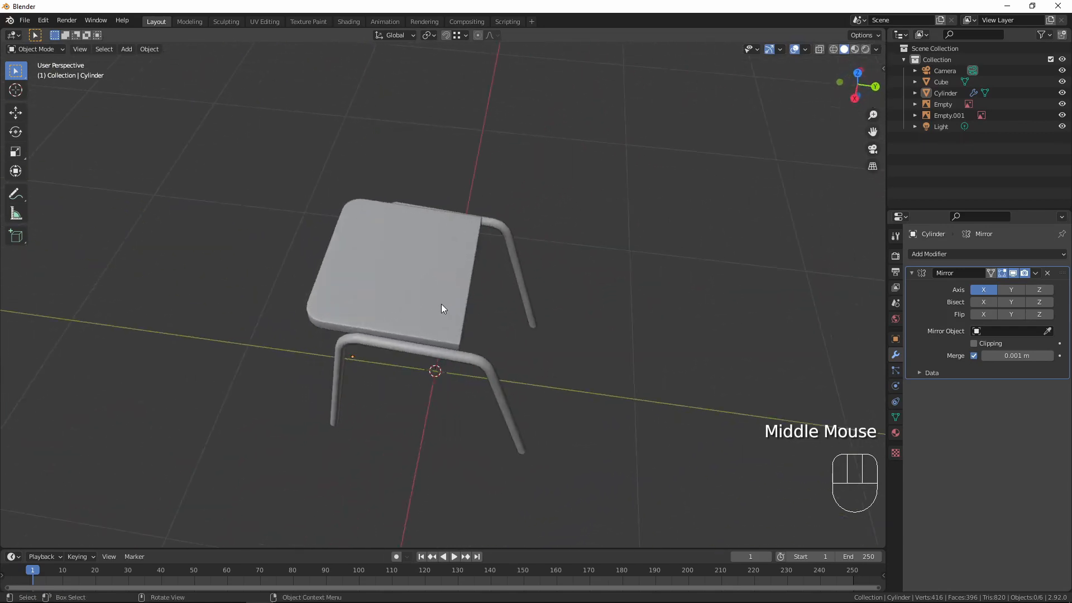
pyautogui.moveTo(520, 175); pyautogui.dragTo(353, 202, button='middle')
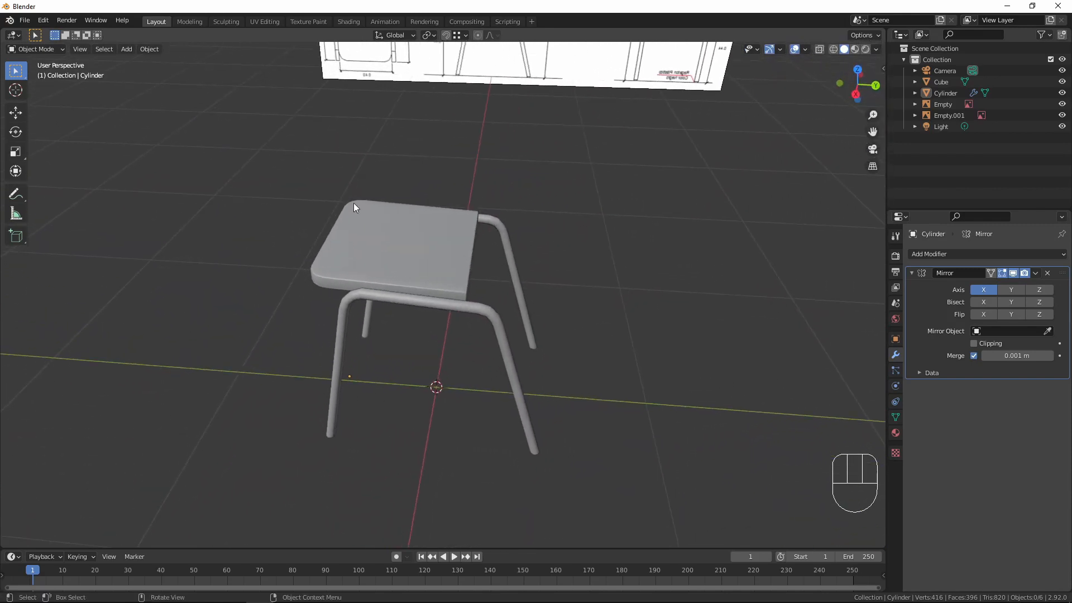
pyautogui.click(503, 330)
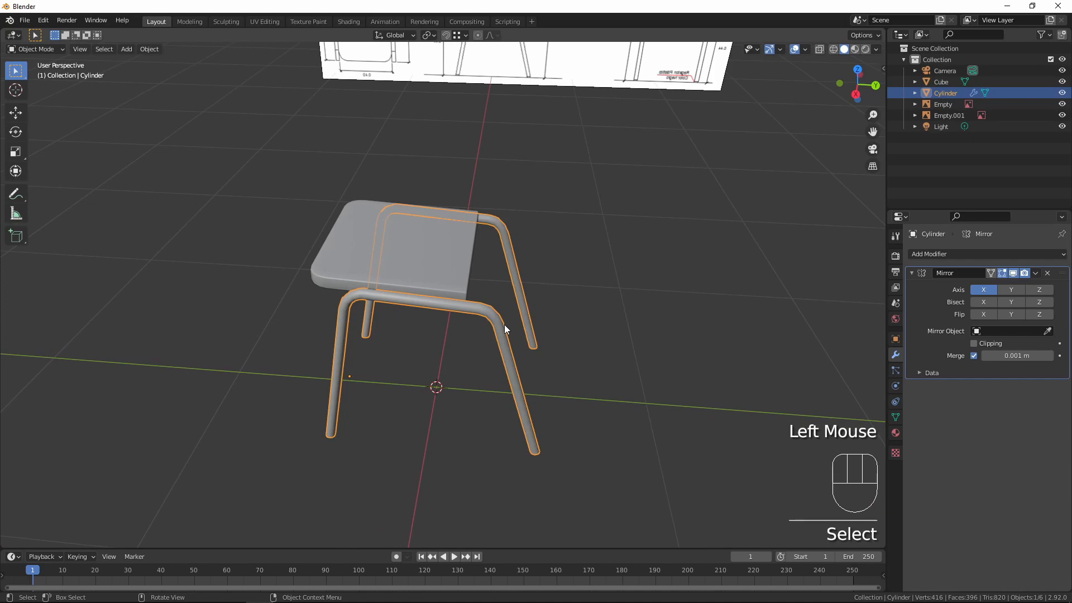
pyautogui.press('Tab')
pyautogui.scroll(-1, 504, 324)
pyautogui.moveTo(504, 325); pyautogui.dragTo(437, 364, button='middle')
pyautogui.scroll(3, 531, 354)
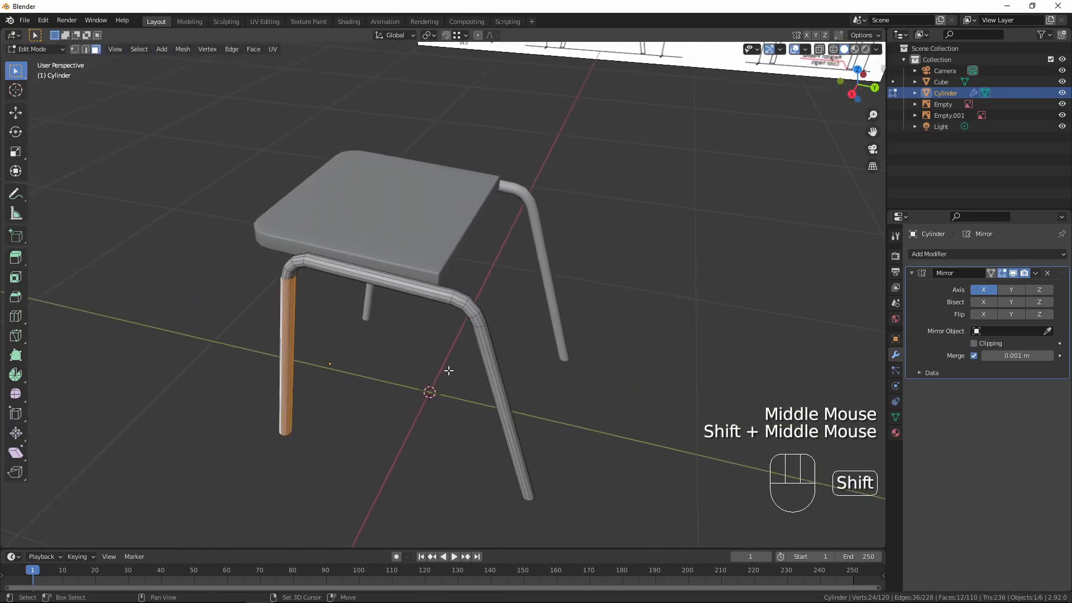
pyautogui.press('3')
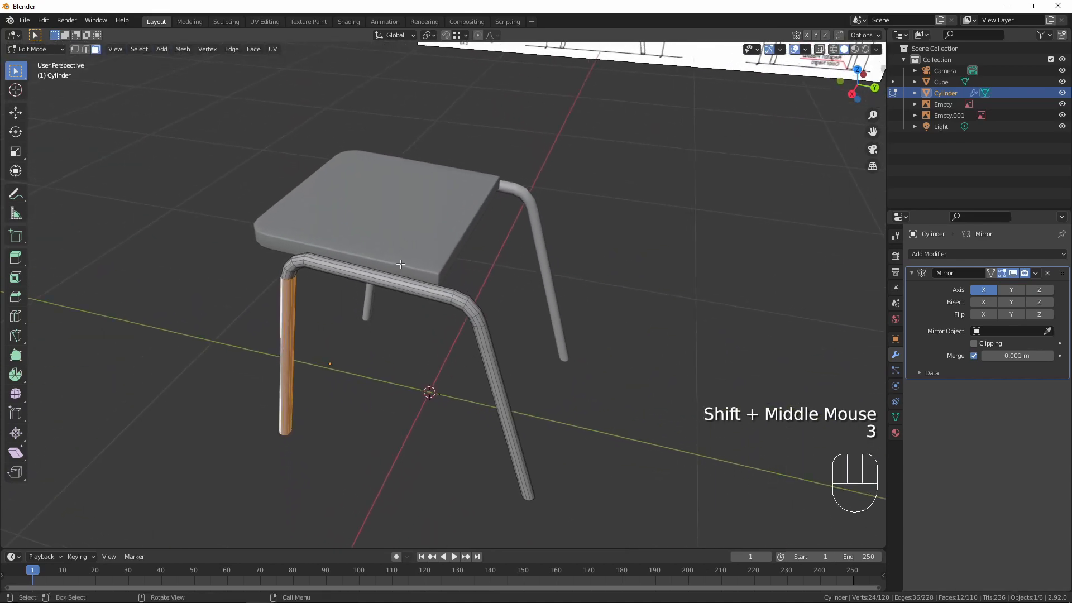
pyautogui.press('alt')
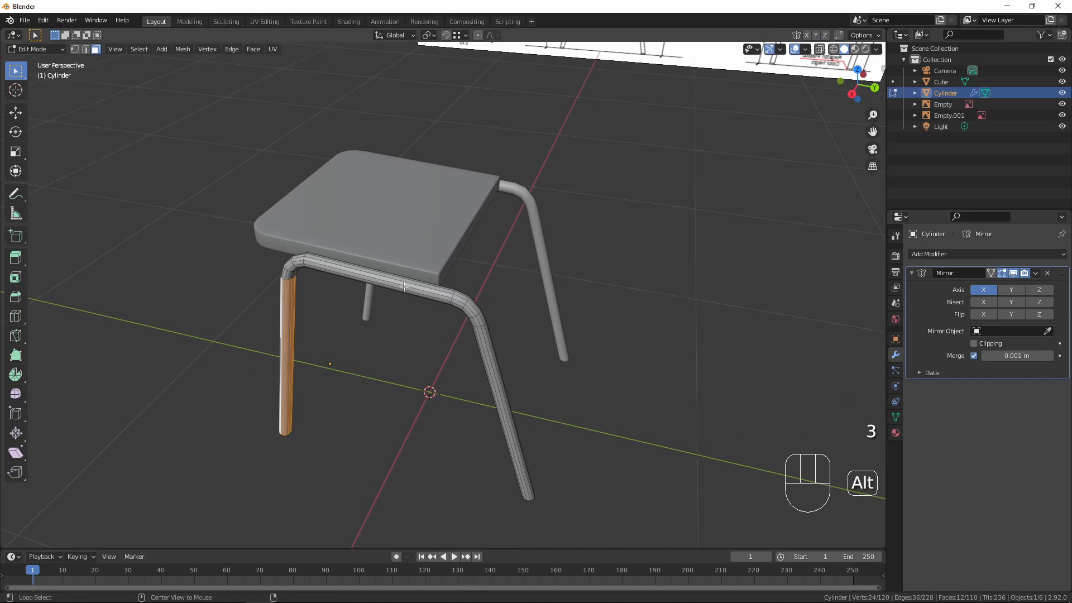
pyautogui.keyDown('alt'); pyautogui.click(404, 286); pyautogui.keyUp('alt')
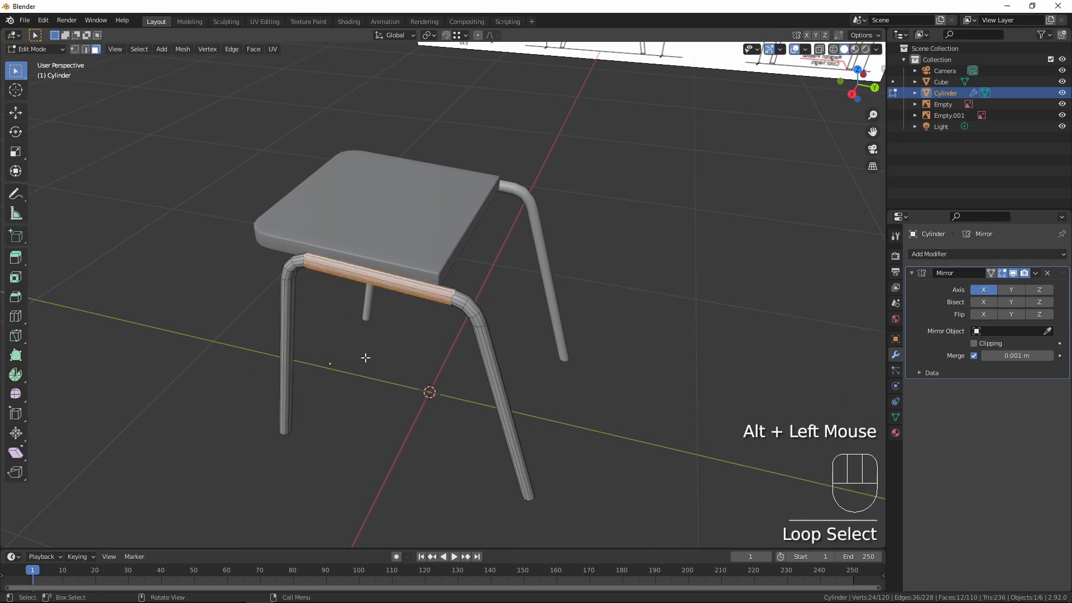
pyautogui.press('shift')
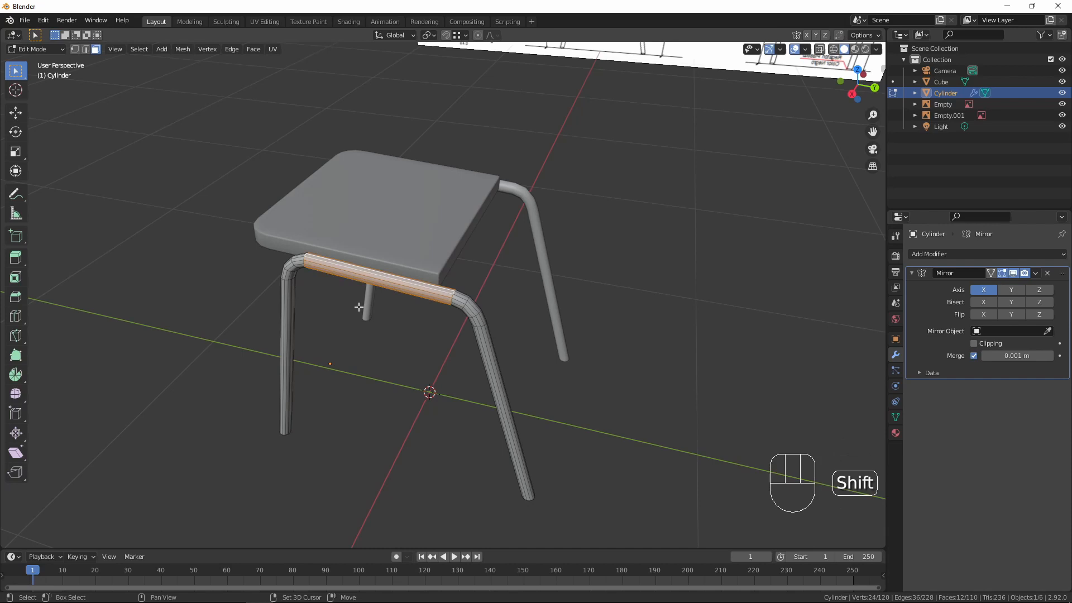
pyautogui.hotkey('shift', 'd')
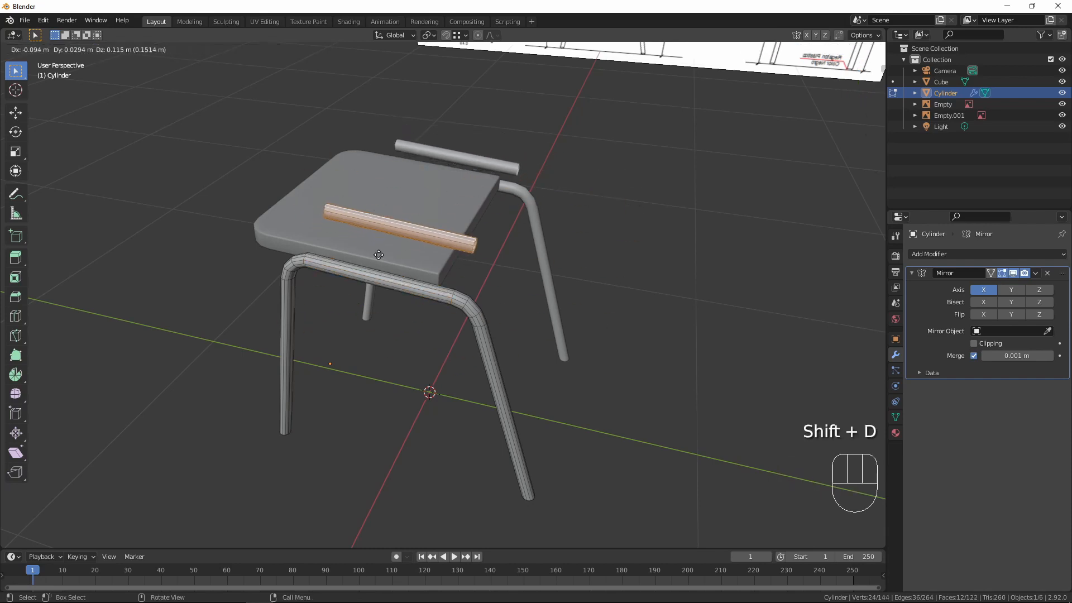
pyautogui.rightClick(385, 262)
# - Move the duplicated bar inward along X by about 0.047 m and down along Z by about 0.023 m, beneath the seat
pyautogui.moveTo(385, 262); pyautogui.dragTo(249, 342, button='middle')
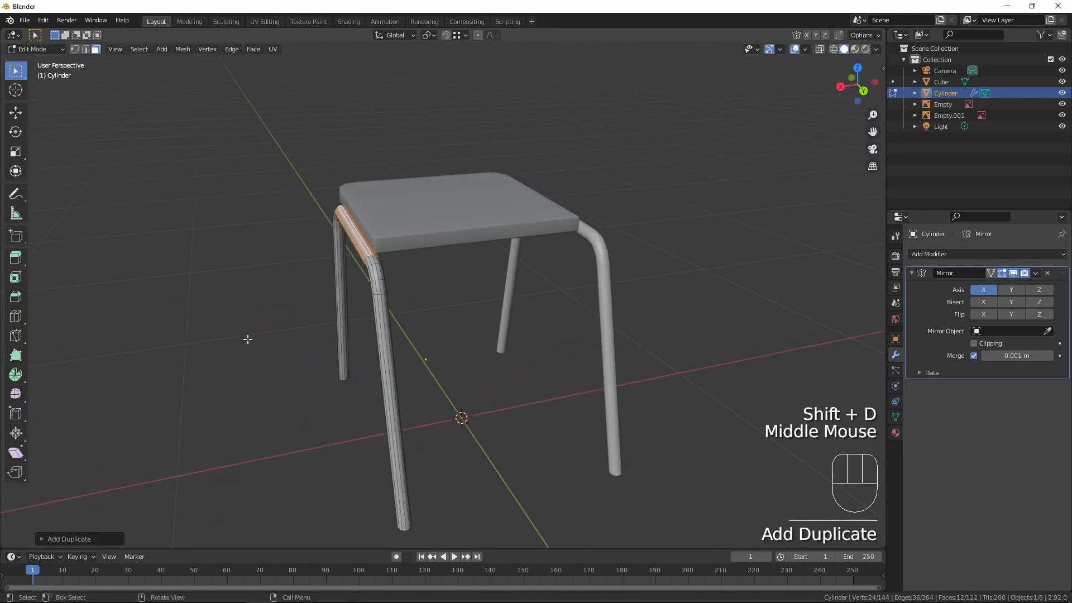
pyautogui.press('g')
pyautogui.press('x')
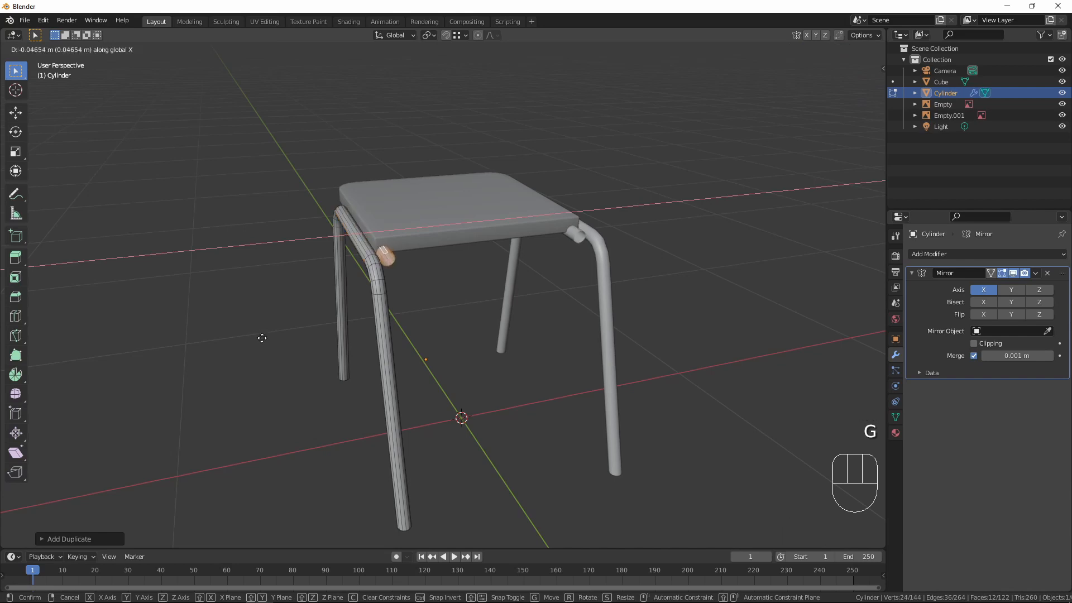
pyautogui.click(262, 338)
pyautogui.moveTo(414, 318); pyautogui.dragTo(396, 289, button='middle')
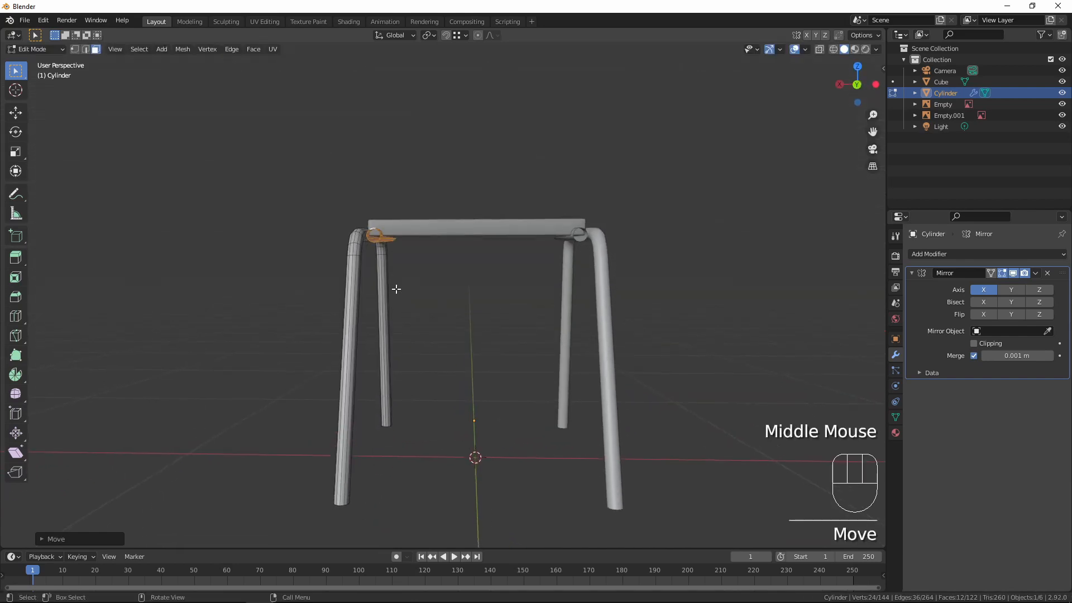
pyautogui.press('g')
pyautogui.press('z')
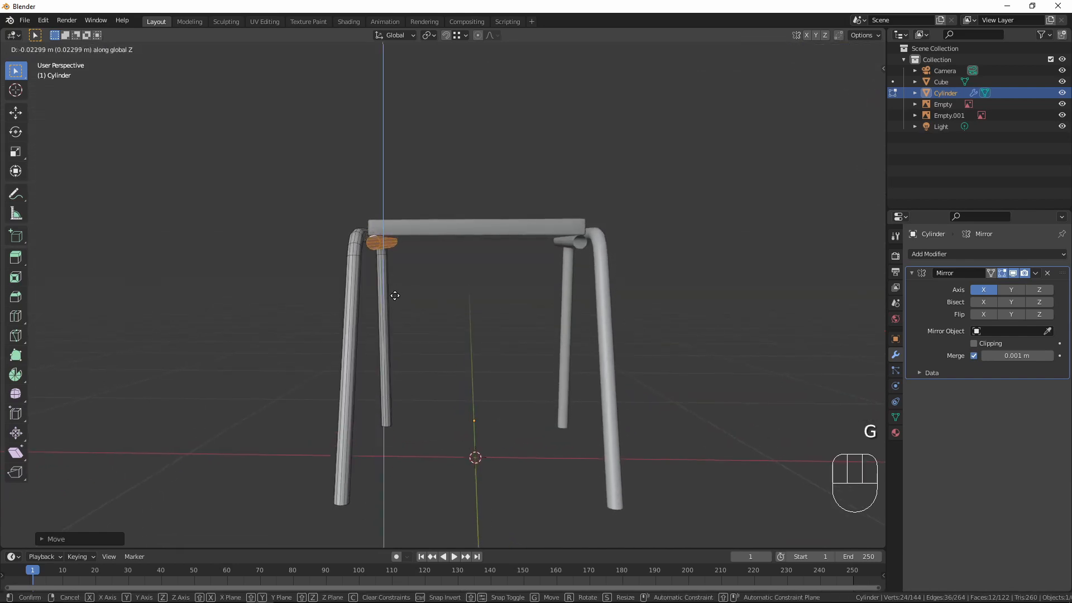
pyautogui.click(395, 295)
# - Shrink the duplicated bar by about 0.011 m, and fatten it back by about 0.006 m while comparing with the front view
pyautogui.moveTo(397, 296); pyautogui.dragTo(575, 293, button='middle')
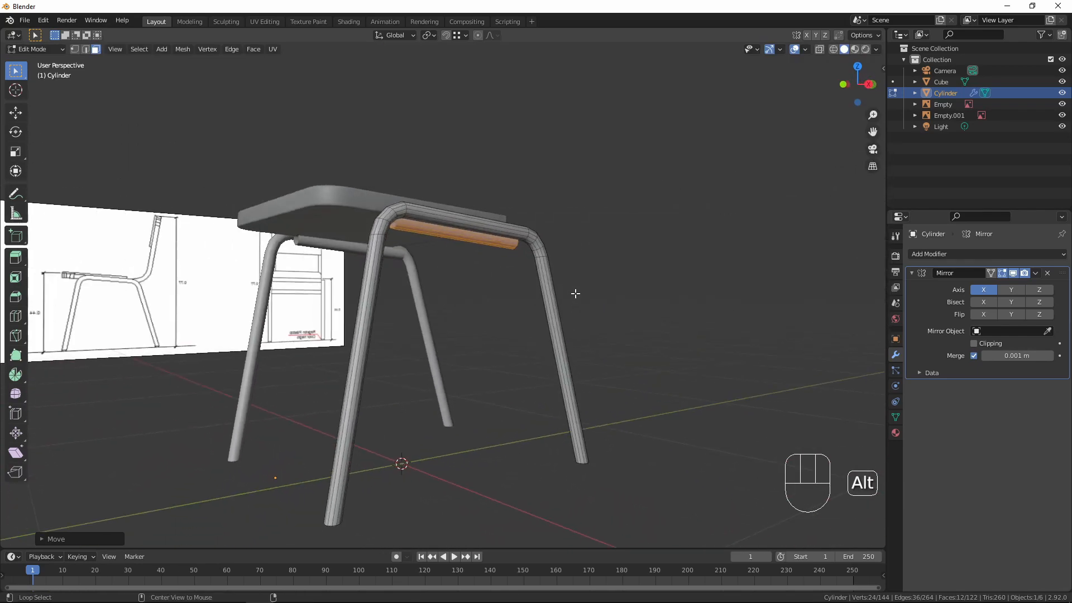
pyautogui.hotkey('alt', 's')
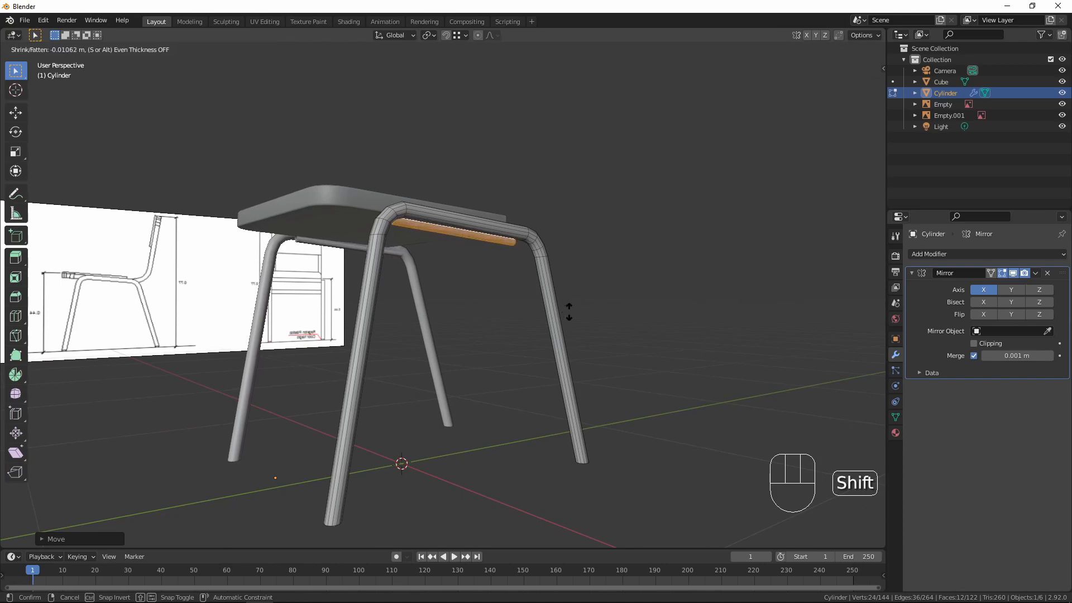
pyautogui.click(569, 311)
pyautogui.moveTo(569, 311); pyautogui.dragTo(615, 318, button='middle')
pyautogui.hotkey('alt', 's')
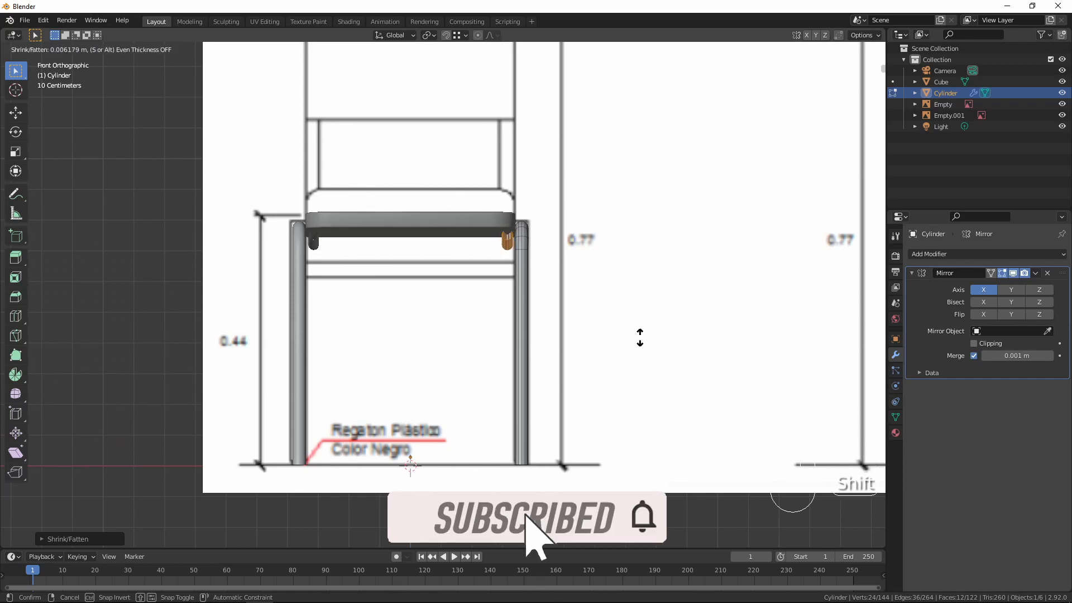
pyautogui.click(639, 336)
# - Reposition the duplicated bar on the underside of the seat
pyautogui.moveTo(639, 336); pyautogui.dragTo(589, 236, button='middle')
pyautogui.press('g')
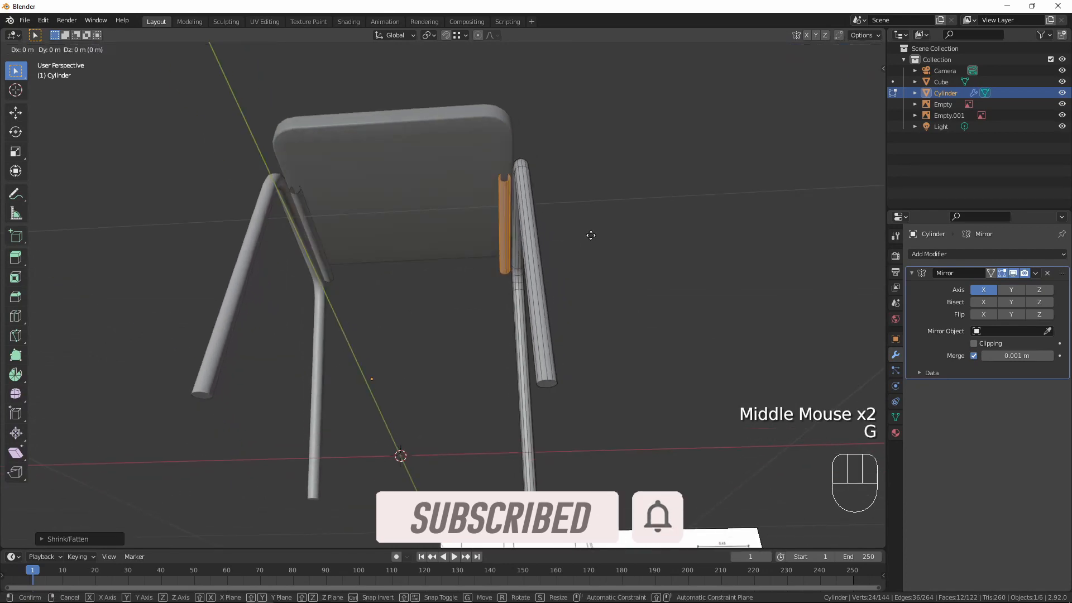
# - Move the selected short tube piece beneath the seat closer to the inner side of the frame's side rail
pyautogui.click(609, 239)
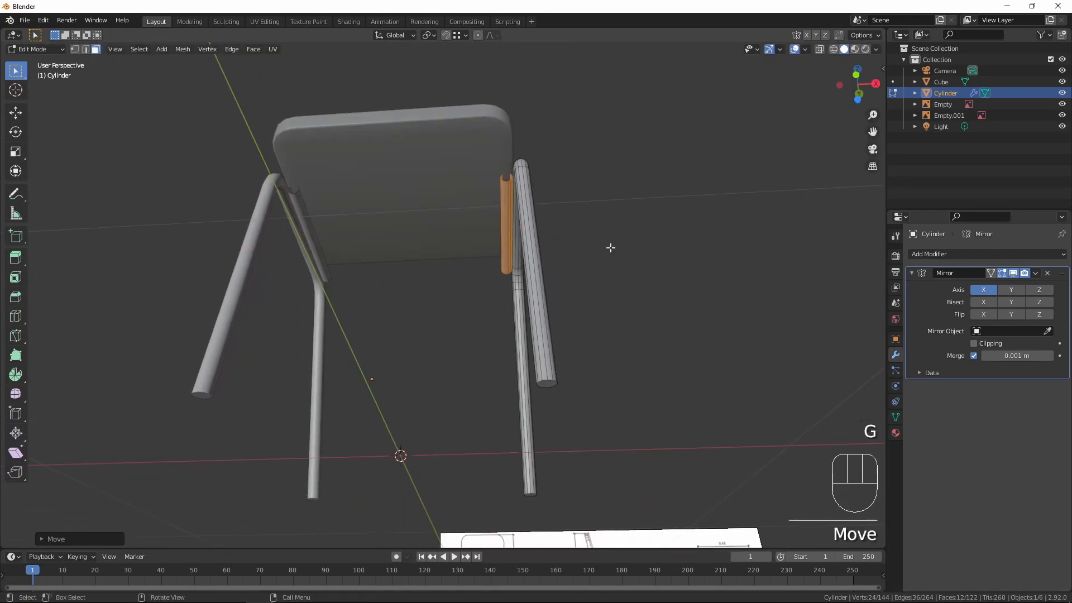
pyautogui.moveTo(608, 240); pyautogui.dragTo(496, 313, button='middle')
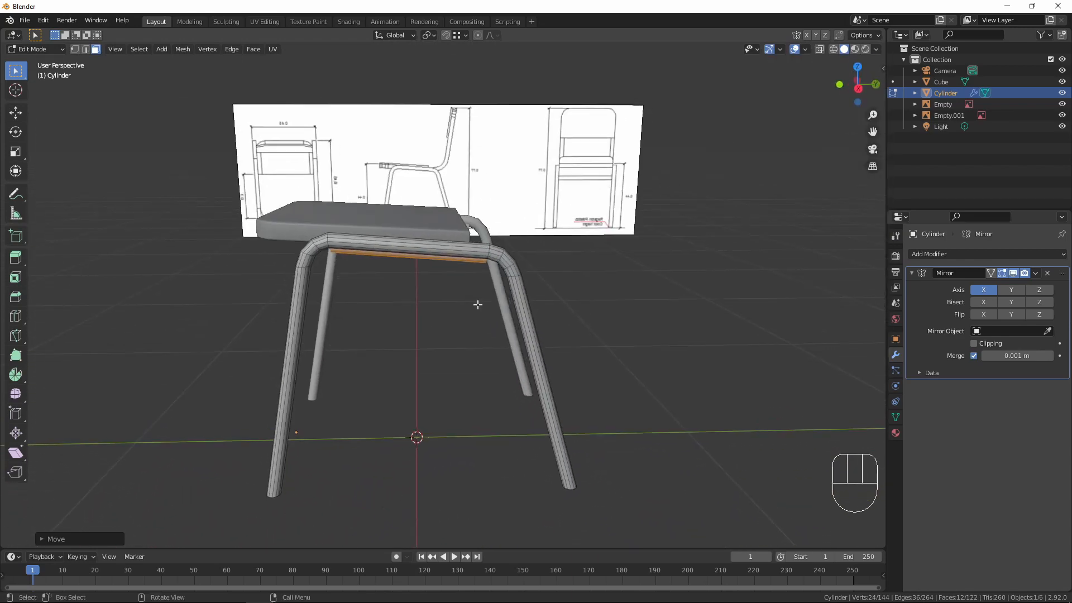
# - In the right side view, extrude the short tube's rear end loop toward the backrest and rotate it to follow the reference curve
pyautogui.press('KP_3')
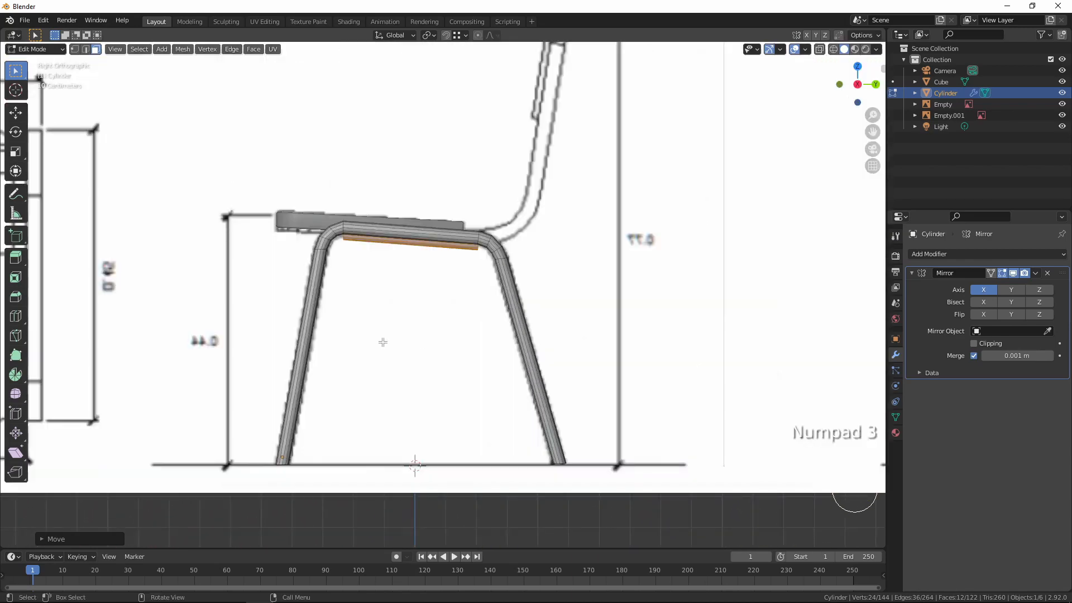
pyautogui.scroll(4, 383, 342)
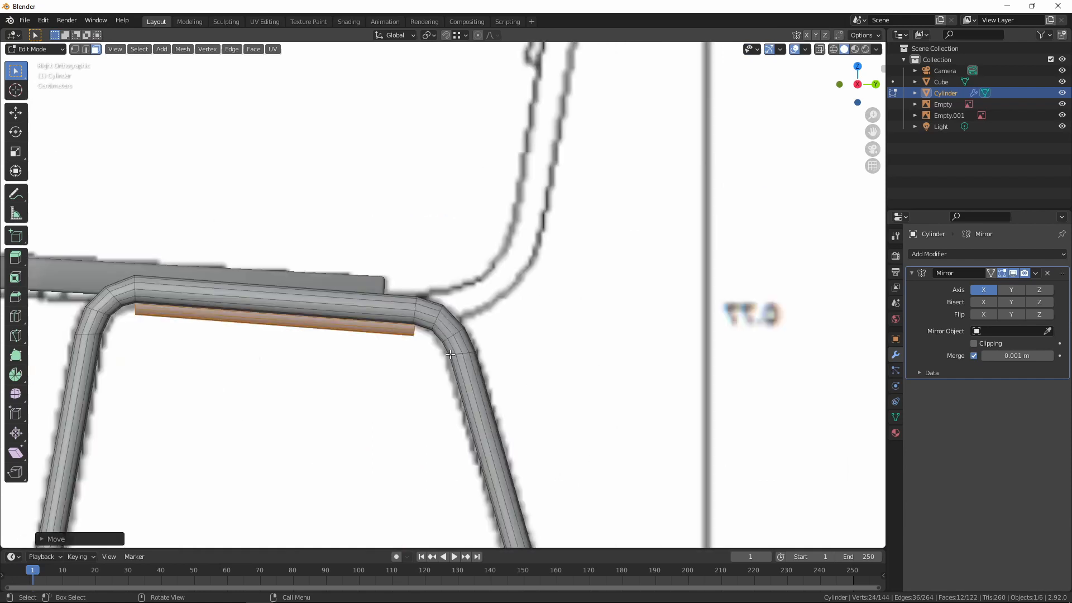
pyautogui.scroll(1, 451, 354)
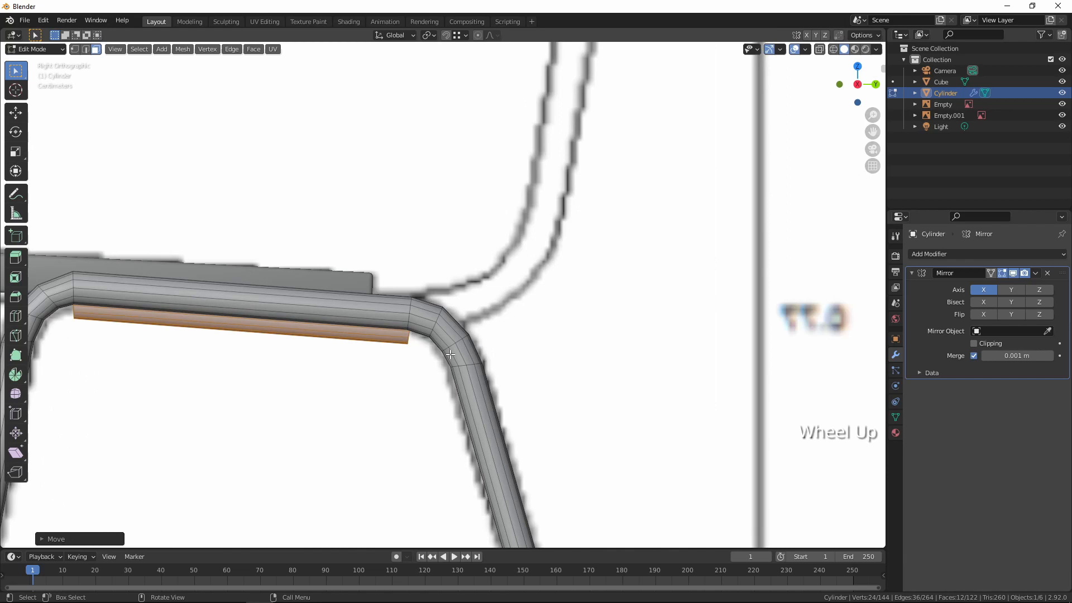
pyautogui.scroll(-2, 447, 319)
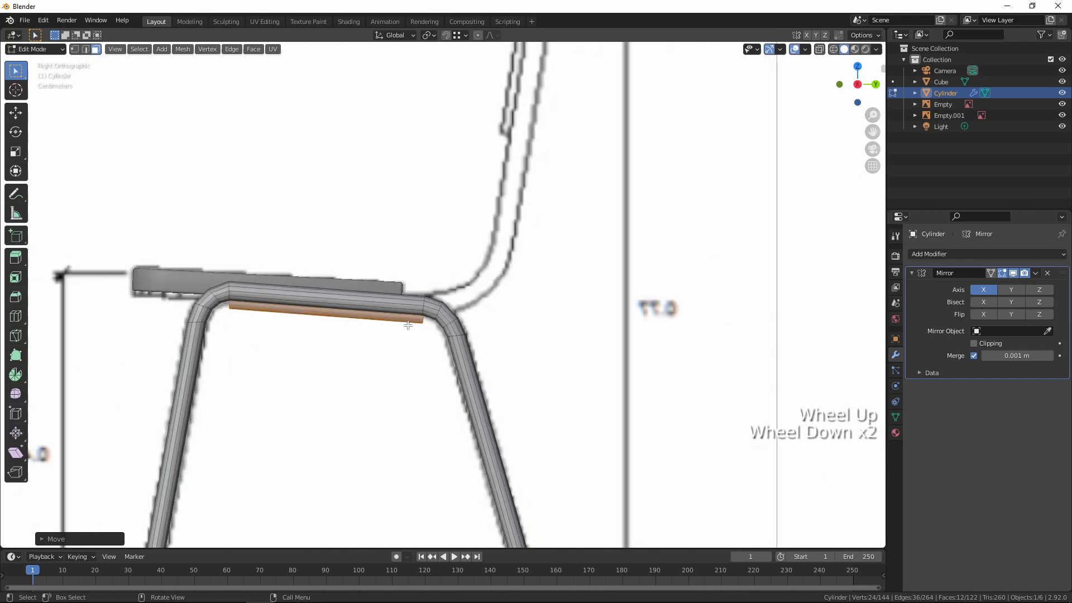
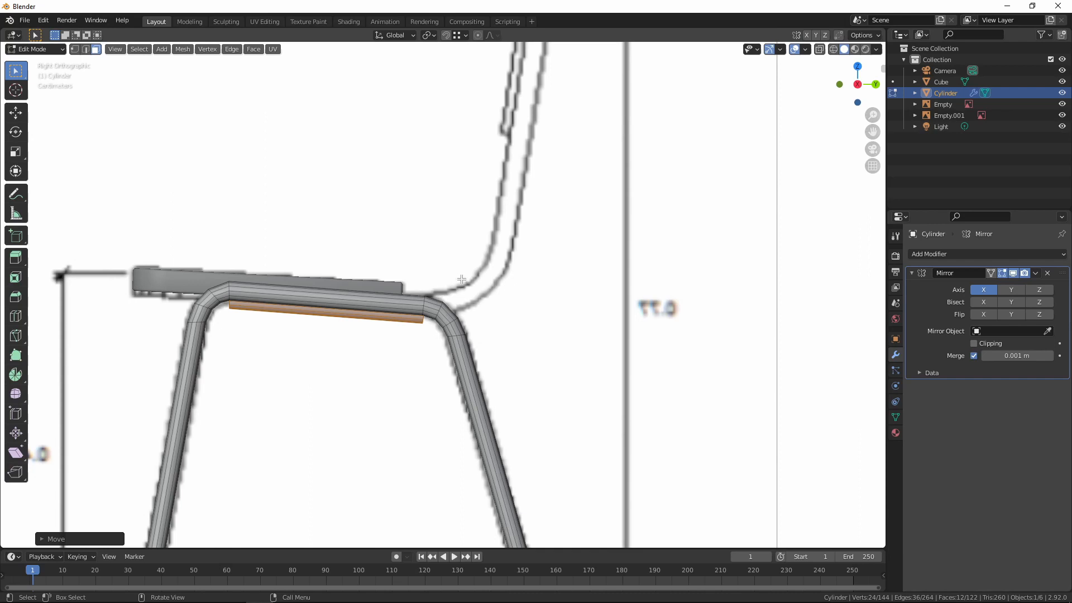
pyautogui.scroll(2, 502, 340)
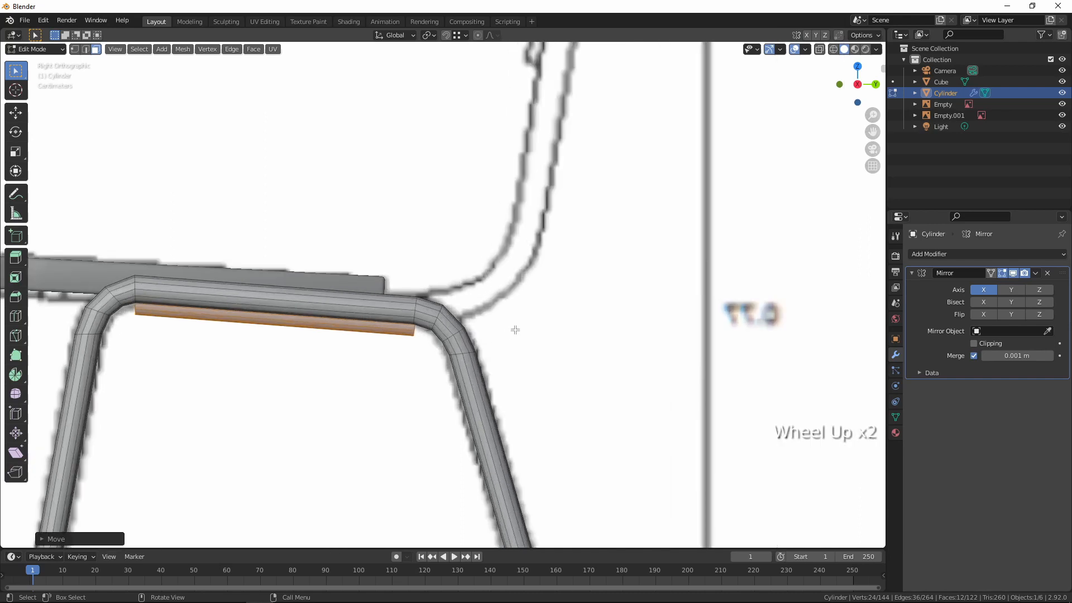
pyautogui.scroll(4, 537, 364)
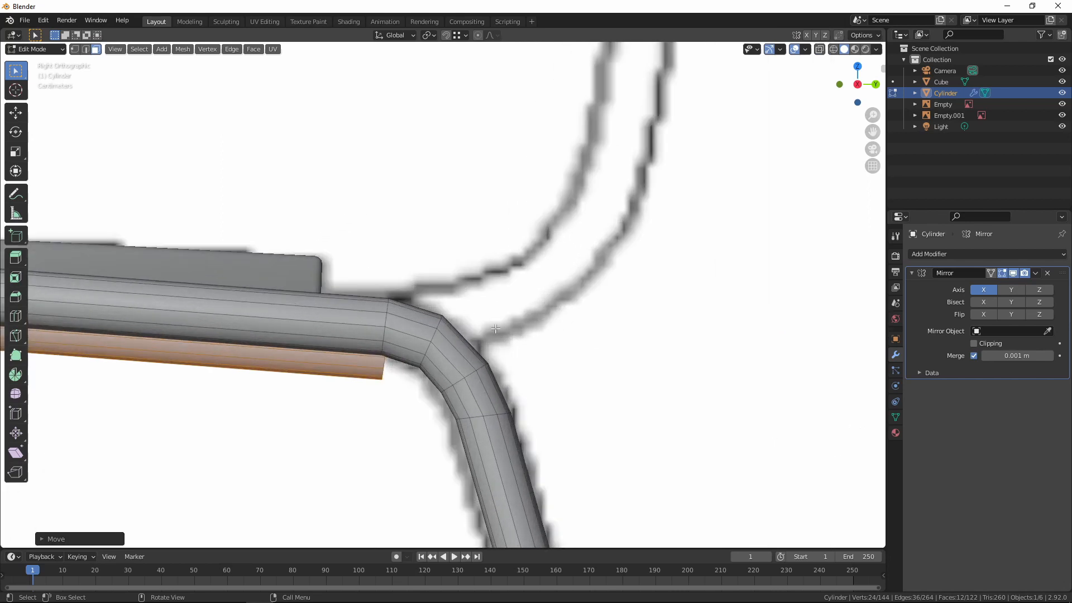
pyautogui.press('2')
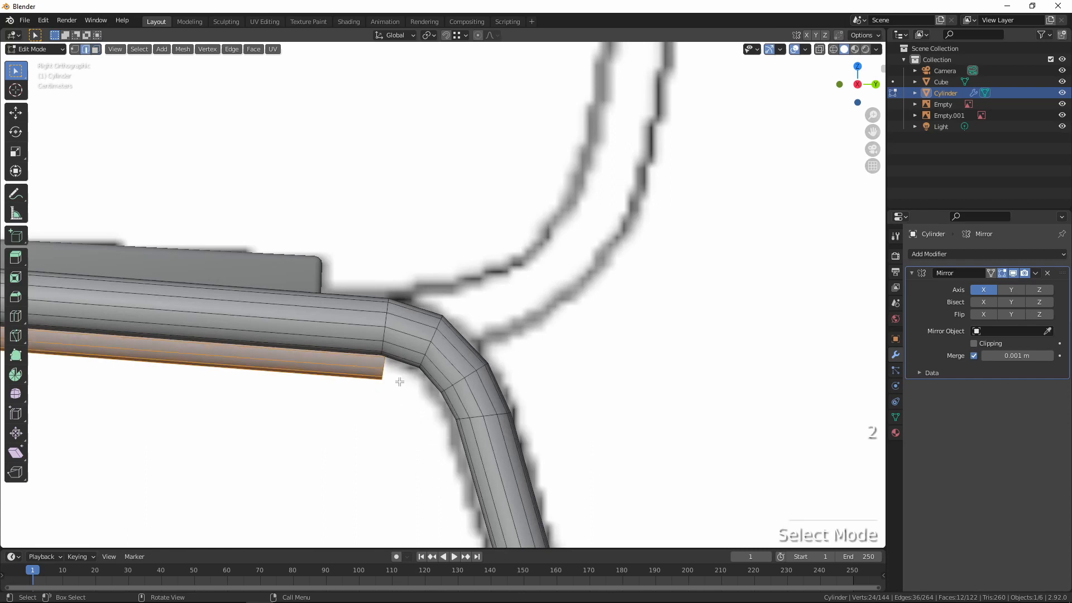
pyautogui.keyDown('alt'); pyautogui.click(388, 370); pyautogui.keyUp('alt')
pyautogui.press('e')
pyautogui.click(601, 469)
pyautogui.press('r')
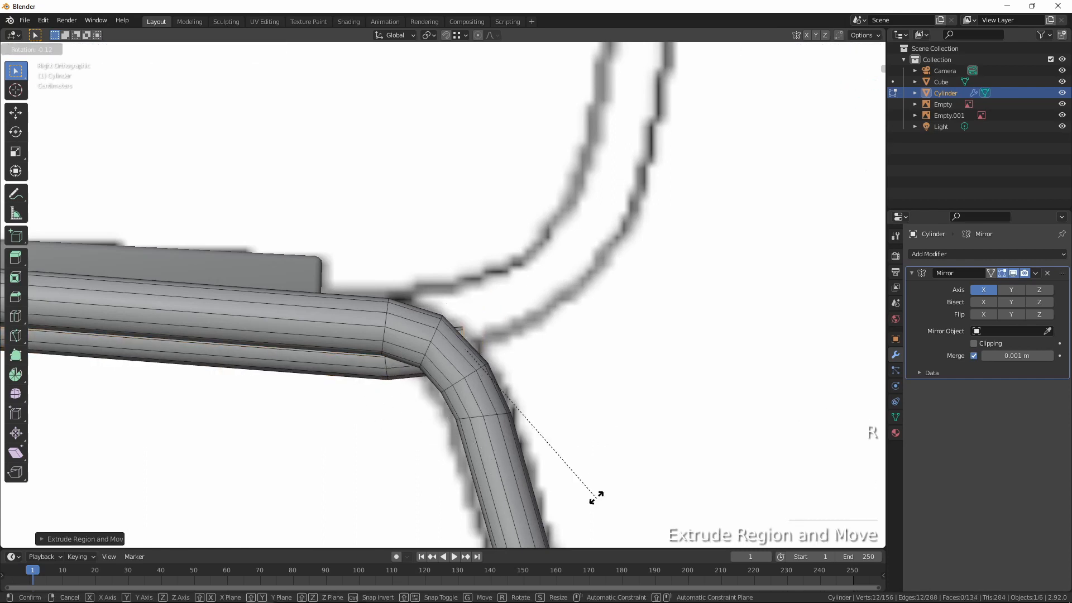
pyautogui.click(625, 448)
# - Continue the tube's bend with three more extruded and rotated segments that follow the reference curve up toward the backrest
pyautogui.press('e')
pyautogui.click(691, 413)
pyautogui.press('r')
pyautogui.click(732, 400)
pyautogui.press('e')
pyautogui.click(784, 356)
pyautogui.press('r')
pyautogui.click(809, 347)
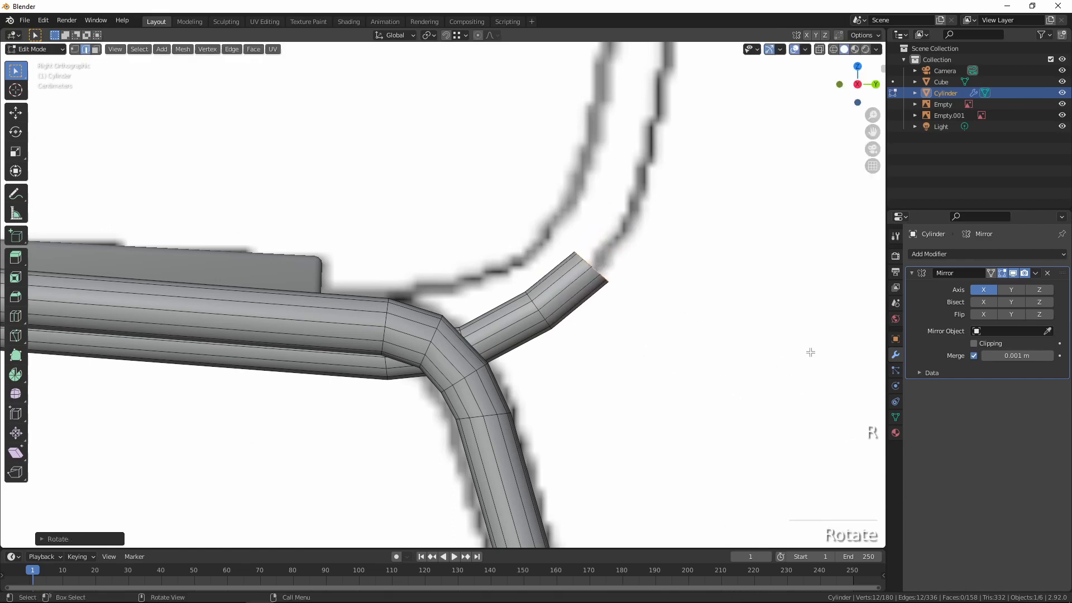
pyautogui.press('s')
pyautogui.press('s')
pyautogui.press('e')
pyautogui.press('r')
# - Extrude the tube straight up to near the top of the backrest, then move and rotate its end loop to match the reference
pyautogui.scroll(-3, 866, 299)
pyautogui.keyDown('shift'); pyautogui.moveTo(872, 290); pyautogui.dragTo(602, 444, button='middle'); pyautogui.keyUp('shift')
pyautogui.press('e')
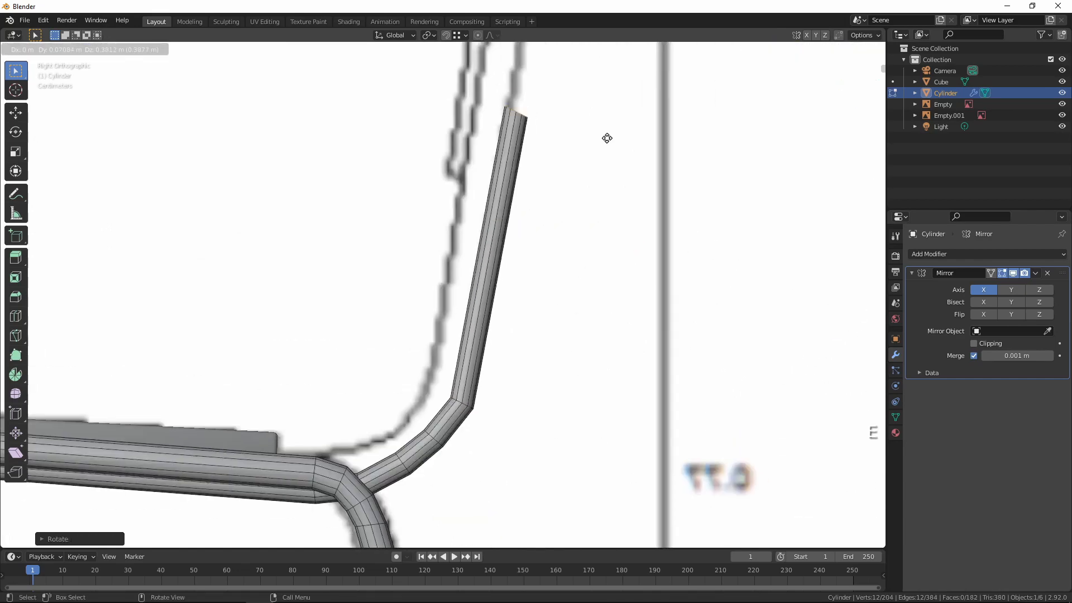
pyautogui.click(607, 112)
pyautogui.keyDown('shift'); pyautogui.moveTo(594, 190); pyautogui.dragTo(552, 373, button='middle'); pyautogui.keyUp('shift')
pyautogui.scroll(-3, 546, 363)
pyautogui.press('g')
pyautogui.click(507, 258)
pyautogui.press('r')
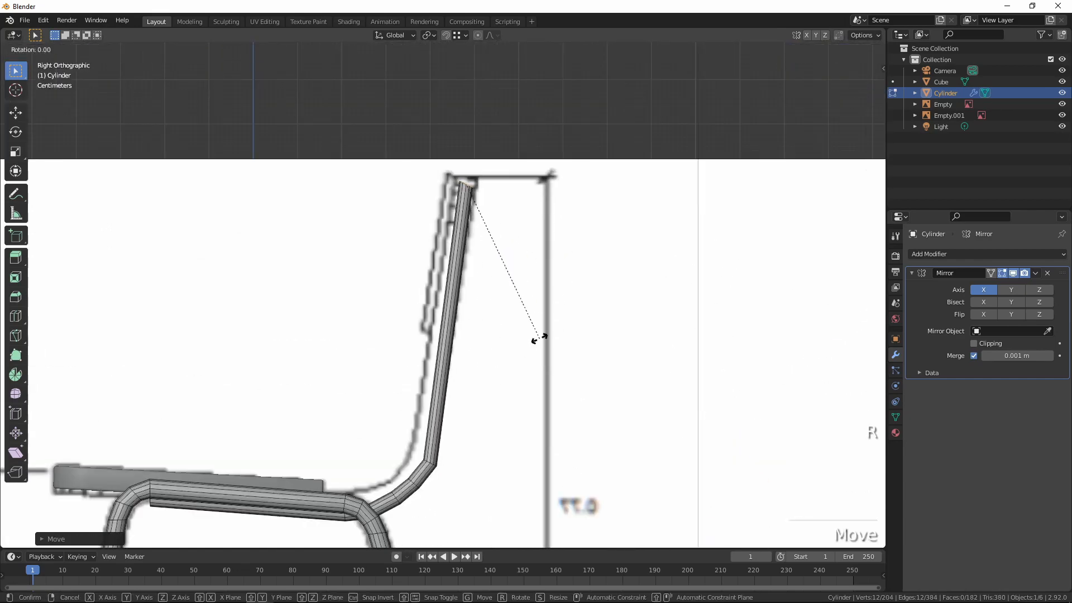
pyautogui.click(565, 284)
pyautogui.press('g')
pyautogui.click(560, 283)
# - Bevel the upper bend loop and the two loops below it to round the backrest tube's curve
pyautogui.keyDown('shift'); pyautogui.moveTo(453, 447); pyautogui.dragTo(484, 314, button='middle'); pyautogui.keyUp('shift')
pyautogui.scroll(5, 484, 314)
pyautogui.keyDown('shift'); pyautogui.moveTo(447, 500); pyautogui.dragTo(474, 340, button='middle'); pyautogui.keyUp('shift')
pyautogui.keyDown('alt'); pyautogui.click(509, 276); pyautogui.keyUp('alt')
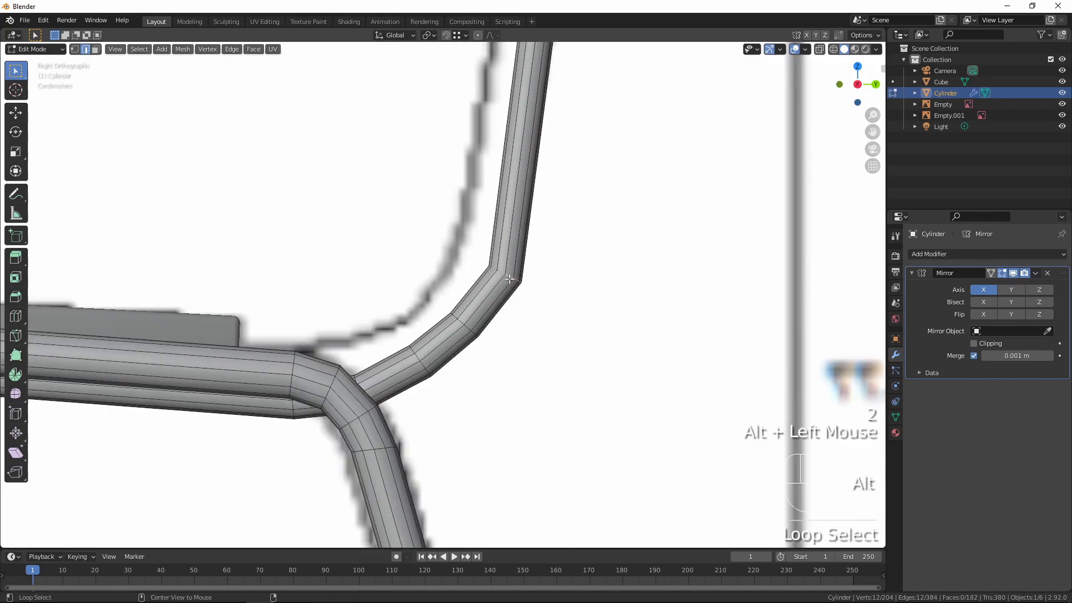
pyautogui.hotkey('ctrl', 'b')
pyautogui.click(551, 345)
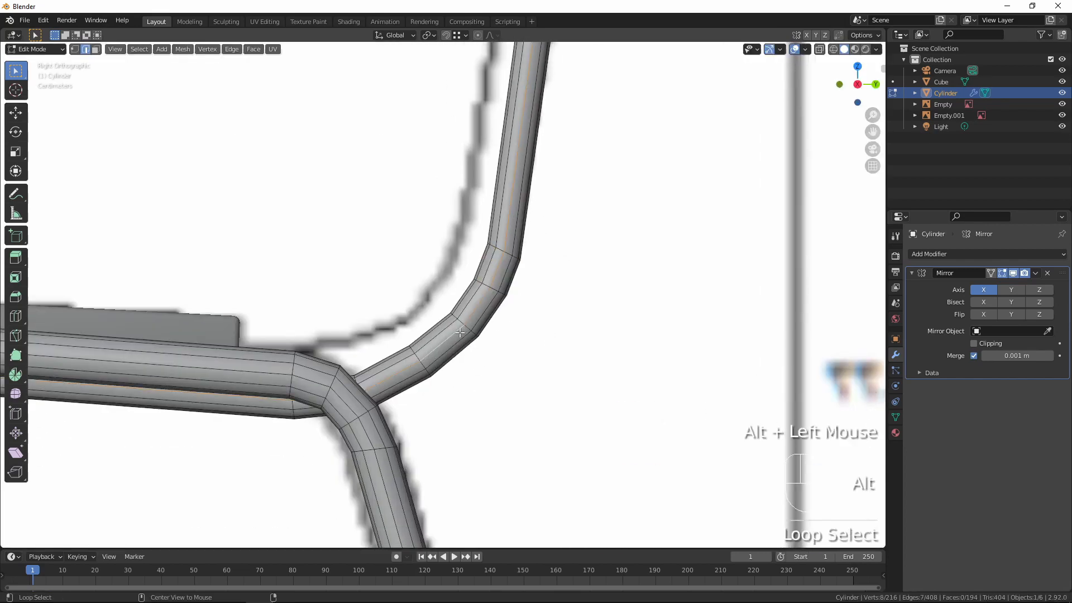
pyautogui.keyDown('alt'); pyautogui.click(465, 326); pyautogui.keyUp('alt')
pyautogui.keyDown('alt'); pyautogui.keyDown('shift'); pyautogui.click(421, 361); pyautogui.keyUp('shift'); pyautogui.keyUp('alt')
pyautogui.hotkey('ctrl', 'b')
pyautogui.click(525, 407)
# - Inspect the backrest tube's bend, its junction with the leg frame and the whole chair from several angles
pyautogui.press('Tab')
pyautogui.scroll(-2, 519, 357)
pyautogui.moveTo(519, 340); pyautogui.dragTo(451, 361, button='middle')
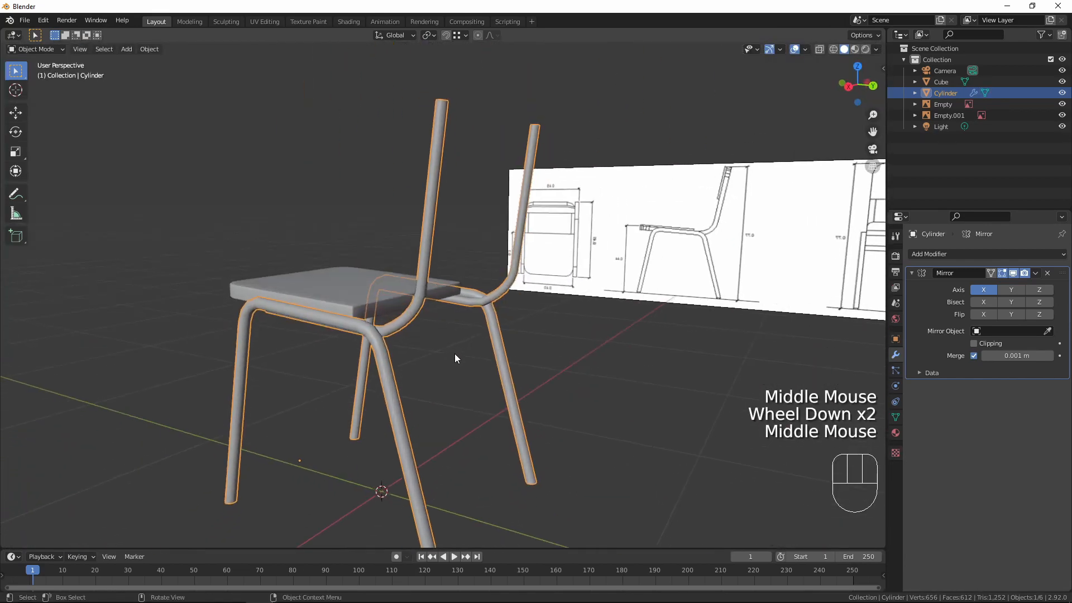
pyautogui.scroll(3, 458, 339)
pyautogui.press('Tab')
pyautogui.scroll(1, 420, 363)
pyautogui.moveTo(420, 364); pyautogui.dragTo(416, 368, button='middle')
pyautogui.scroll(2, 422, 365)
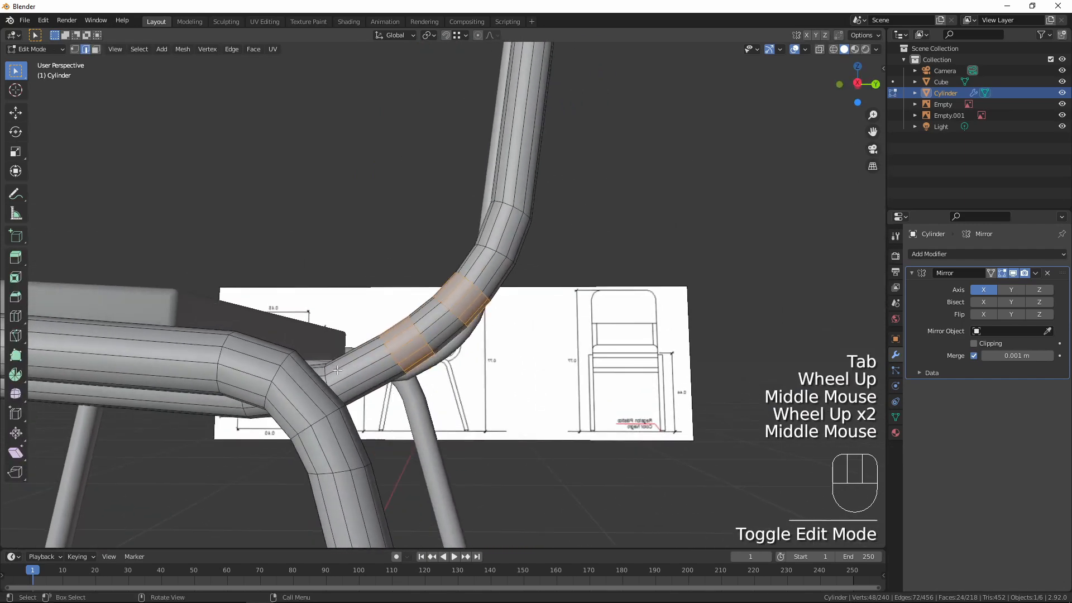
pyautogui.moveTo(278, 366); pyautogui.dragTo(406, 345, button='middle')
pyautogui.press('Tab')
pyautogui.scroll(-2, 447, 385)
pyautogui.press('Tab')
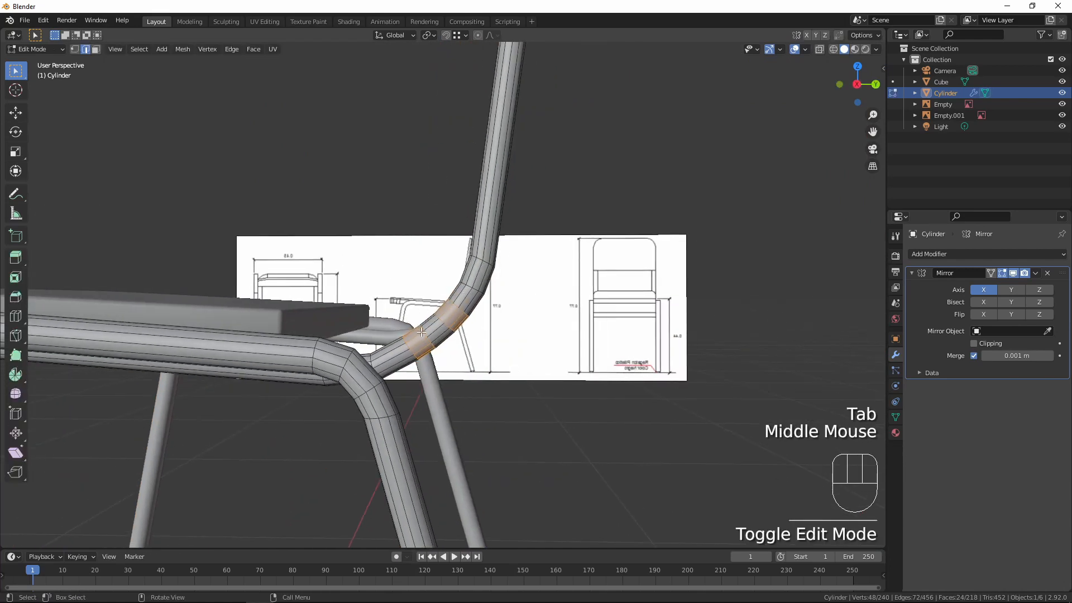
pyautogui.scroll(1, 451, 319)
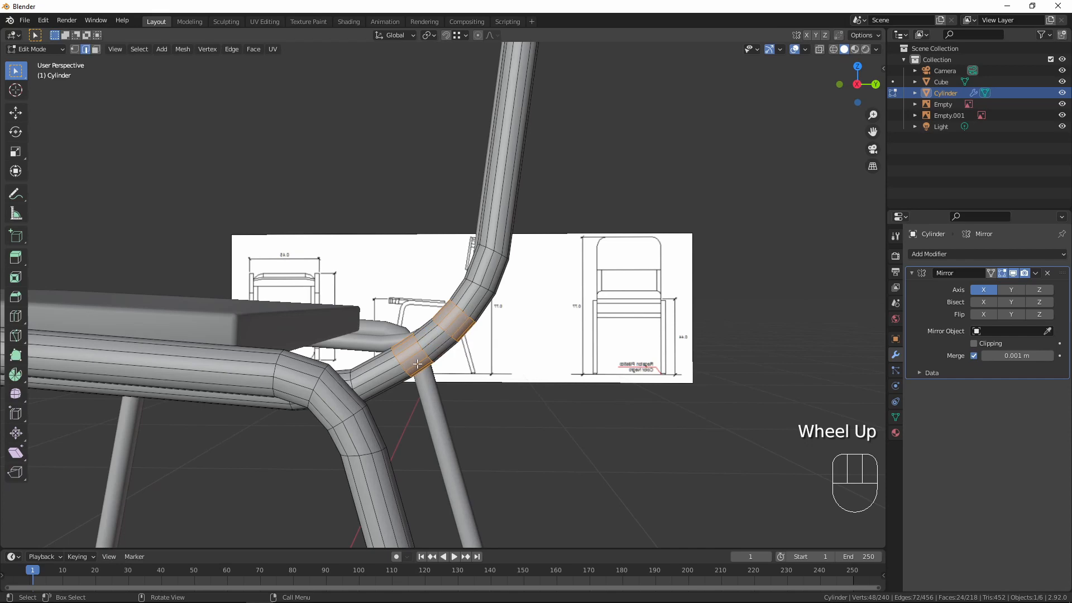
pyautogui.scroll(-2, 467, 319)
pyautogui.moveTo(467, 320); pyautogui.dragTo(391, 366, button='middle')
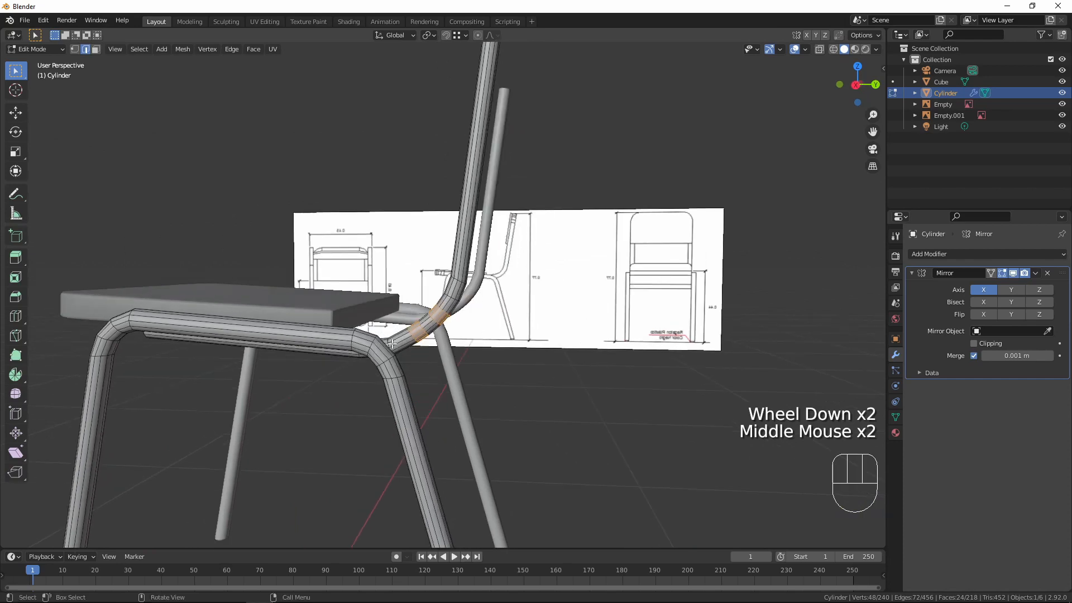
pyautogui.scroll(3, 390, 366)
pyautogui.press('Tab')
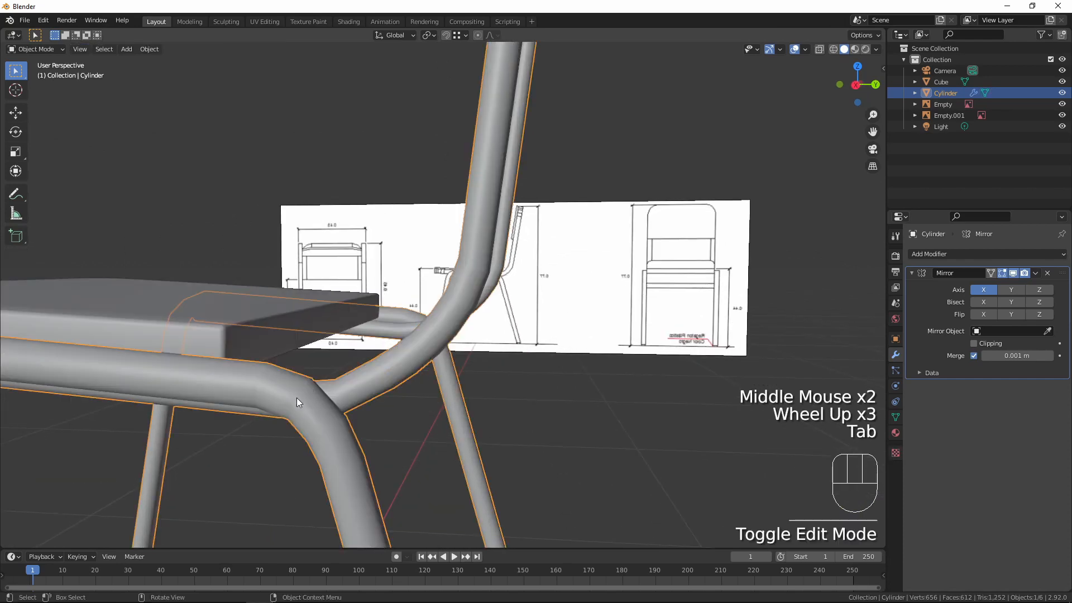
pyautogui.moveTo(297, 398); pyautogui.dragTo(350, 383, button='middle')
pyautogui.moveTo(416, 398); pyautogui.dragTo(268, 401, button='middle')
pyautogui.scroll(-1, 337, 323)
pyautogui.scroll(-1, 410, 400)
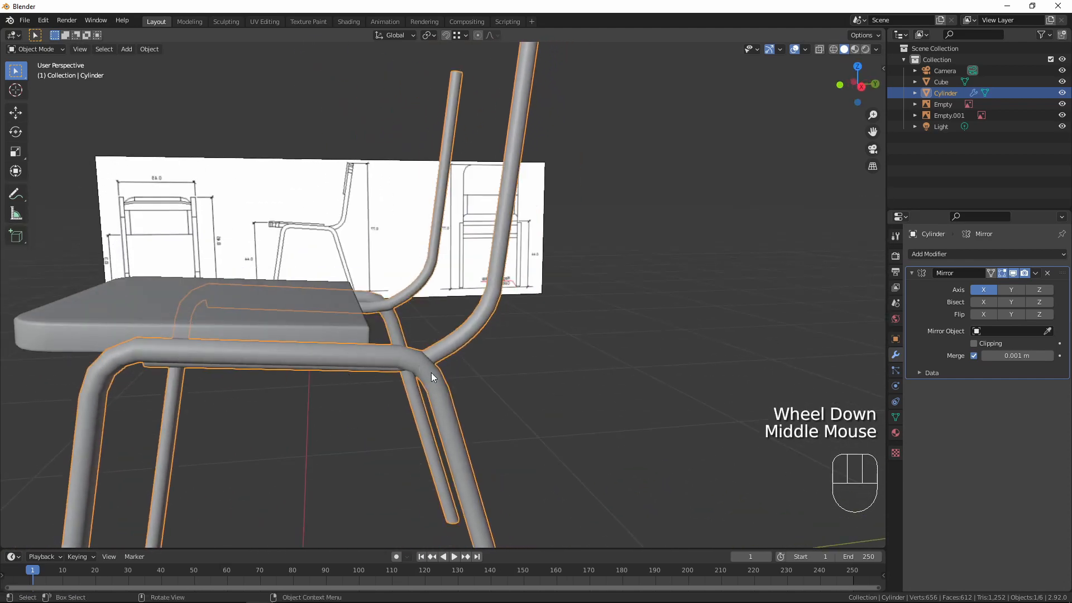
pyautogui.scroll(-2, 439, 340)
pyautogui.moveTo(439, 339); pyautogui.dragTo(462, 335, button='middle')
pyautogui.scroll(3, 516, 372)
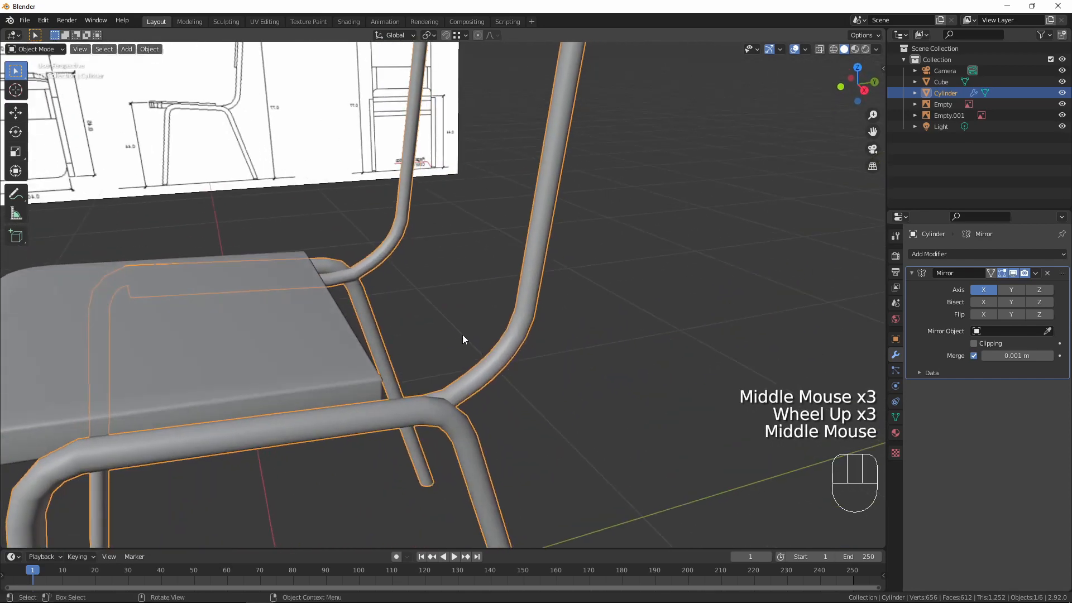
pyautogui.moveTo(511, 368); pyautogui.dragTo(553, 411, button='middle')
pyautogui.scroll(-1, 447, 363)
pyautogui.scroll(-1, 507, 351)
pyautogui.scroll(-2, 574, 299)
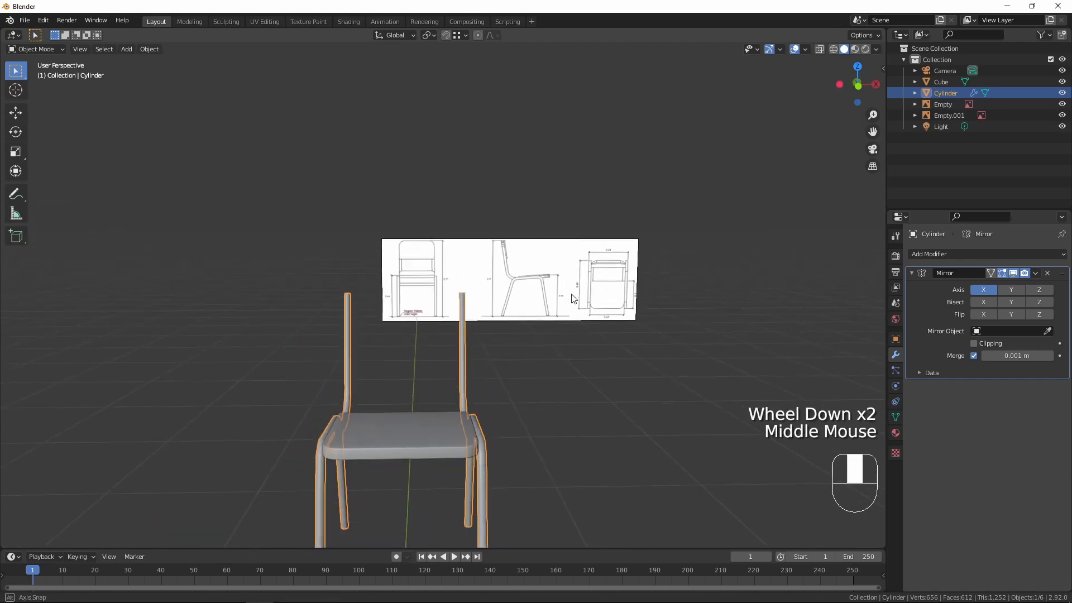
pyautogui.moveTo(574, 299); pyautogui.dragTo(435, 307, button='middle')
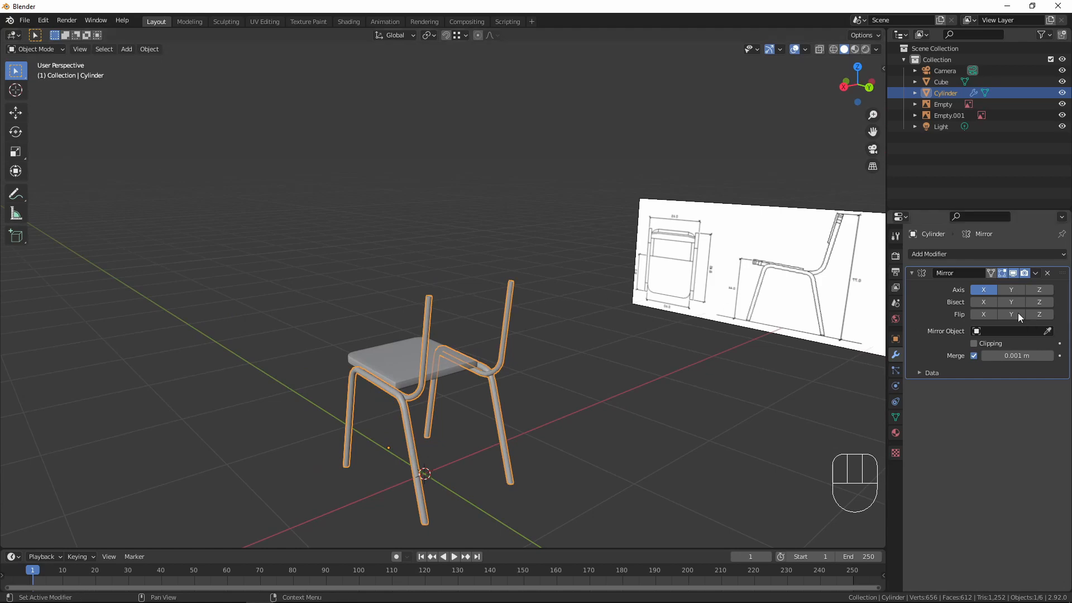
# - Enable Clipping on the chair frame's Mirror modifier
pyautogui.click(974, 344)
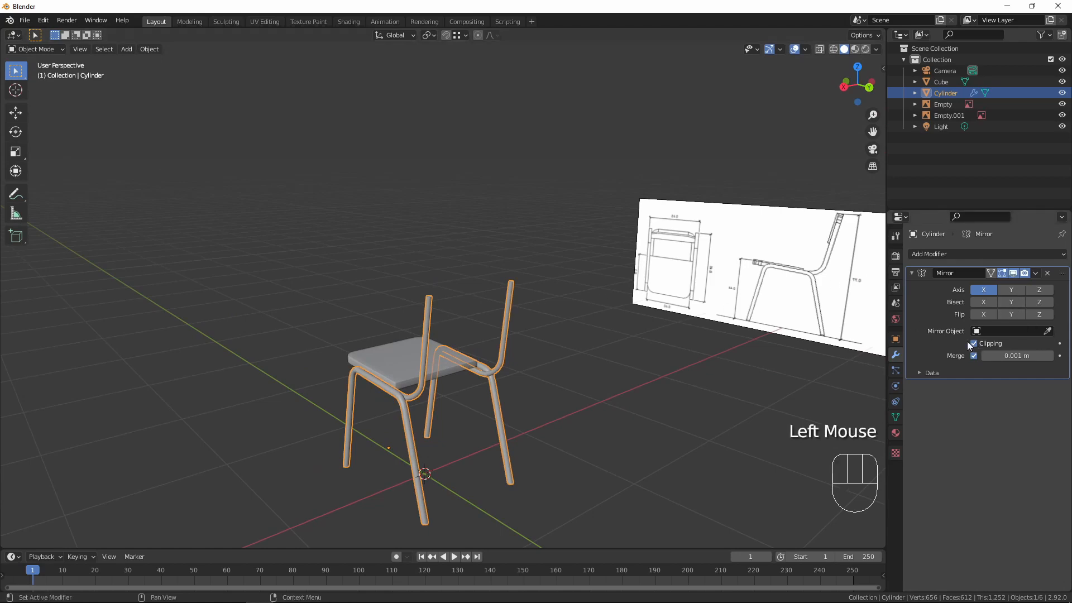
pyautogui.scroll(5, 387, 312)
pyautogui.moveTo(386, 332); pyautogui.dragTo(505, 368, button='middle')
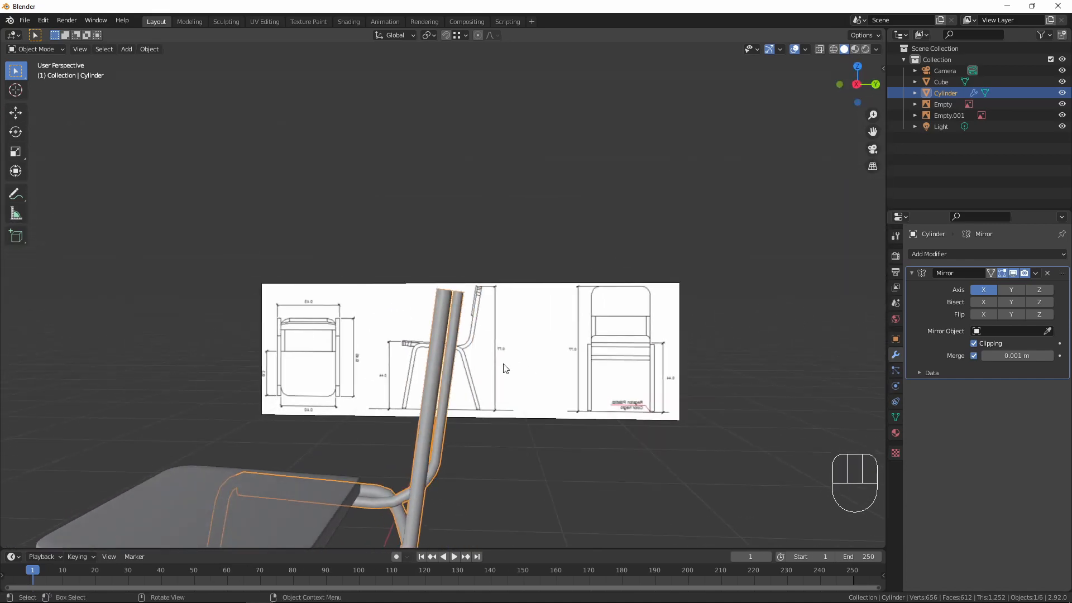
# - Duplicate the open end edge loop at the top of the backrest tube in place
pyautogui.press('KP_1')
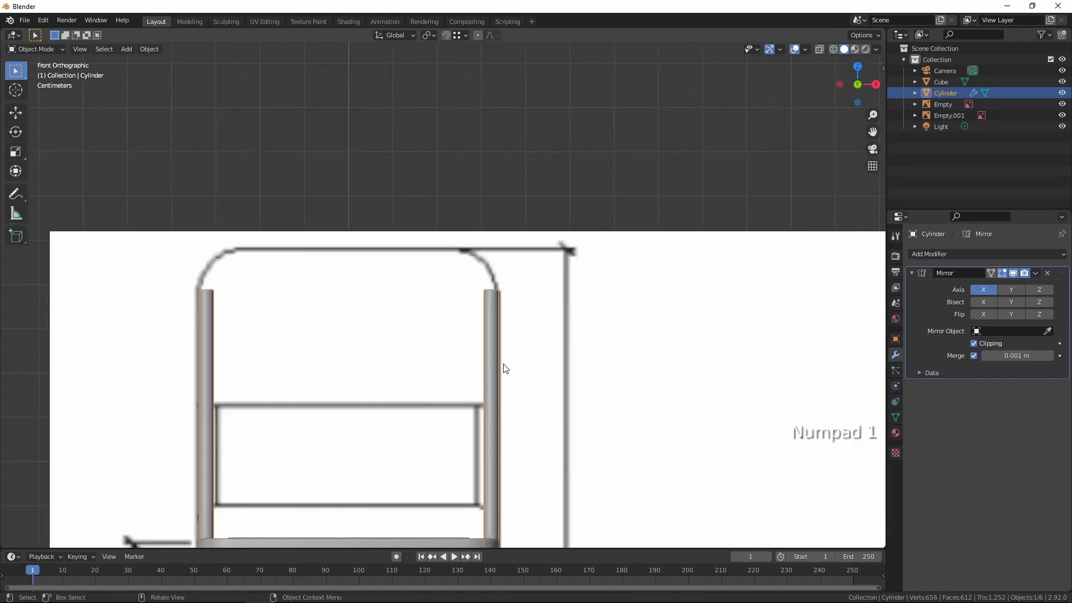
pyautogui.scroll(3, 536, 311)
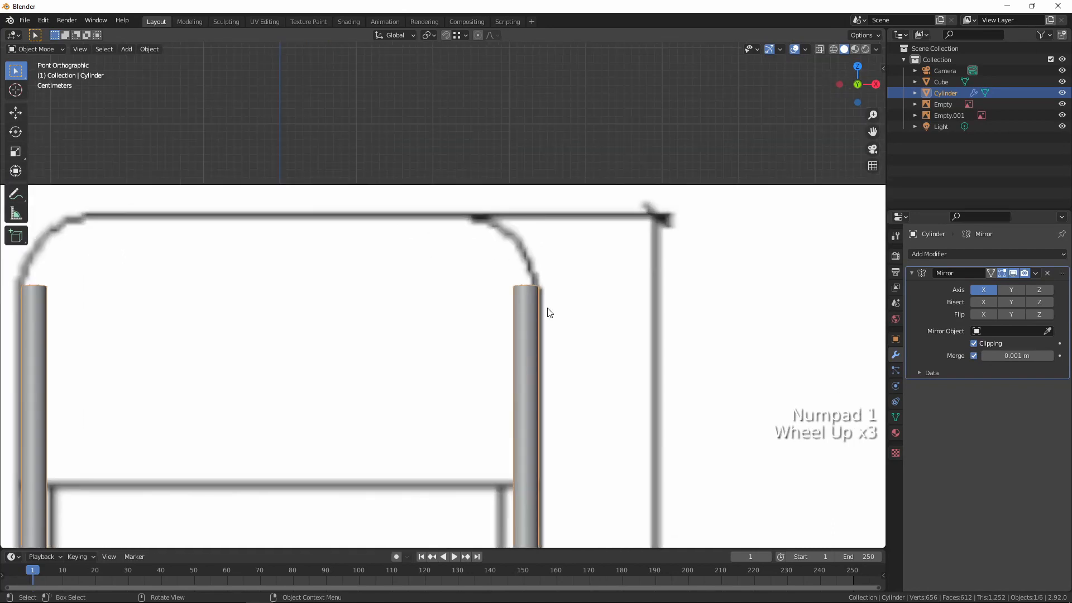
pyautogui.press('Tab')
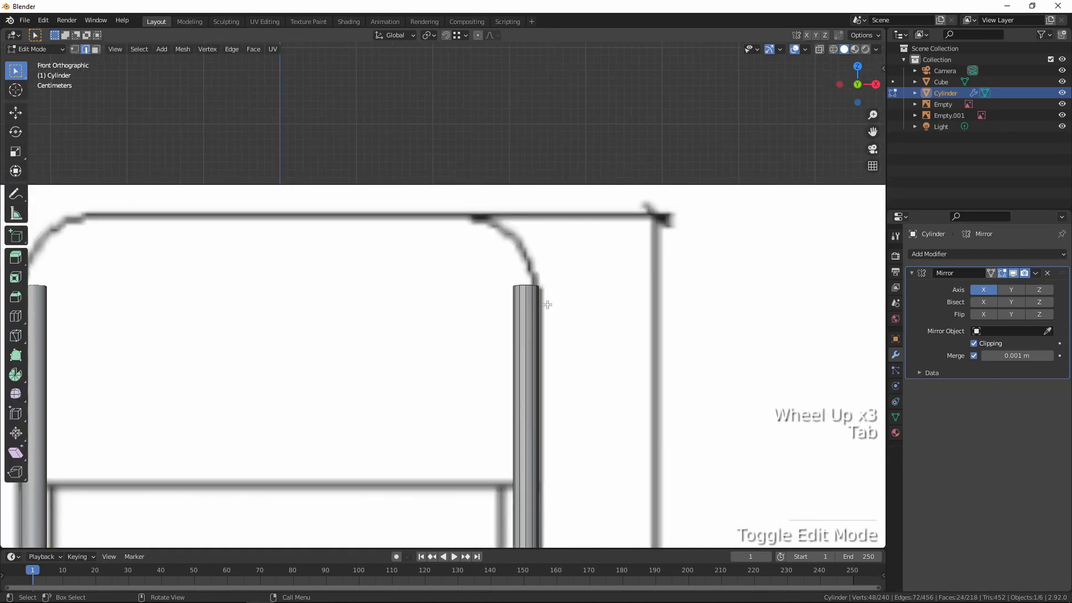
pyautogui.press('2')
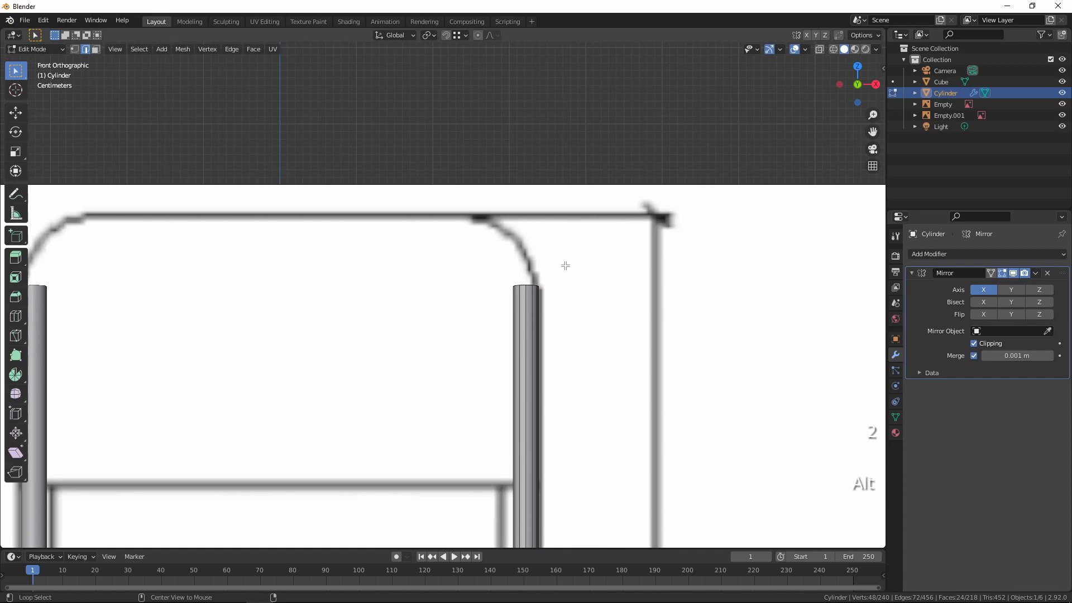
pyautogui.keyDown('alt'); pyautogui.click(529, 286); pyautogui.keyUp('alt')
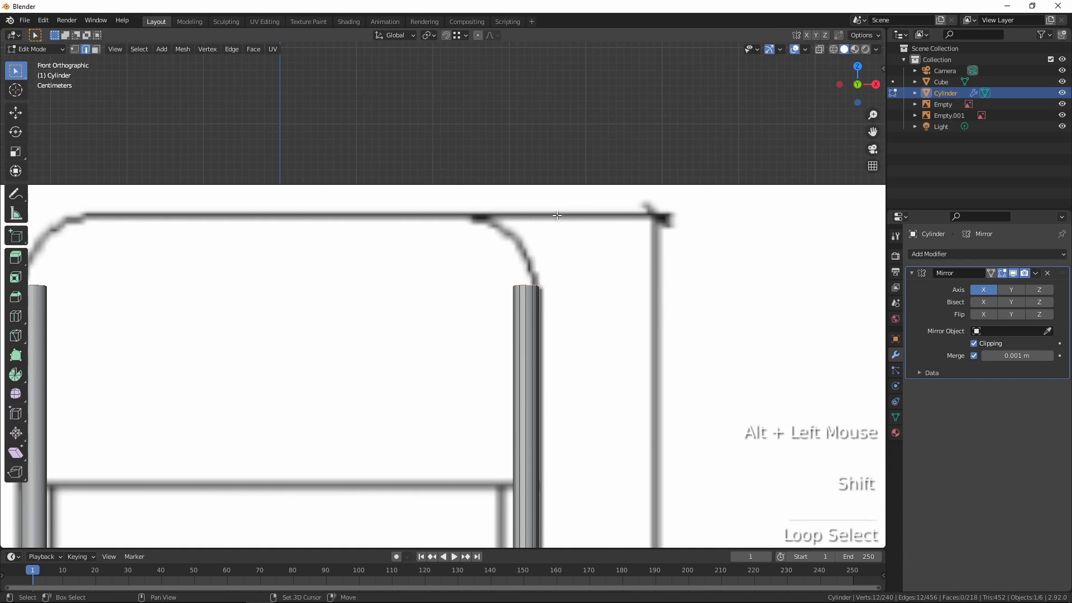
pyautogui.hotkey('shift', 'd')
pyautogui.rightClick(529, 85)
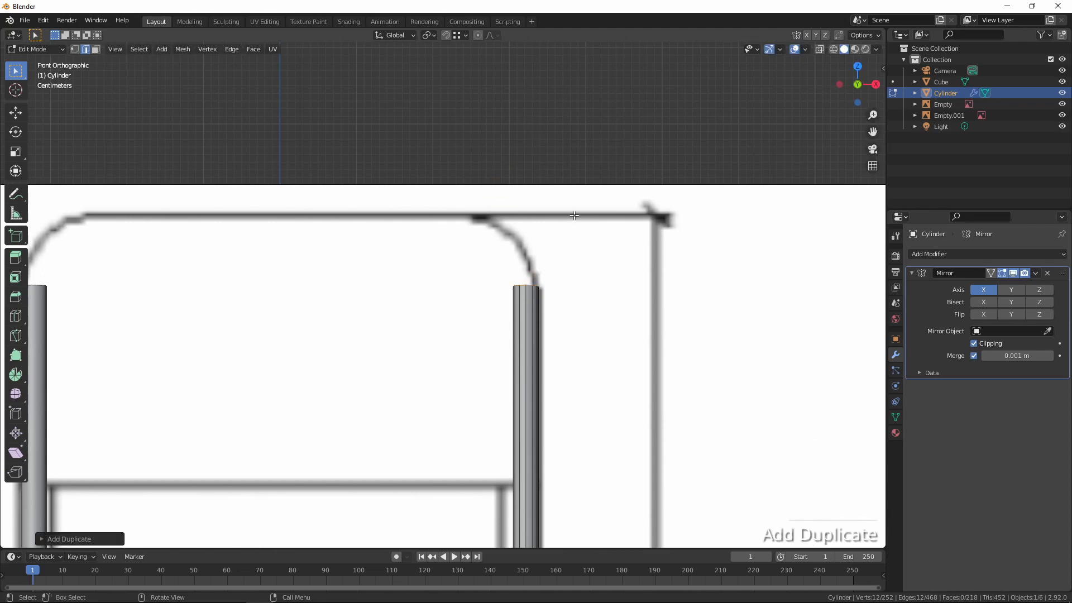
# - Rotate the duplicated loop 90° about Y and move it to where the reference's corner curve meets the top rail
pyautogui.write('ry')
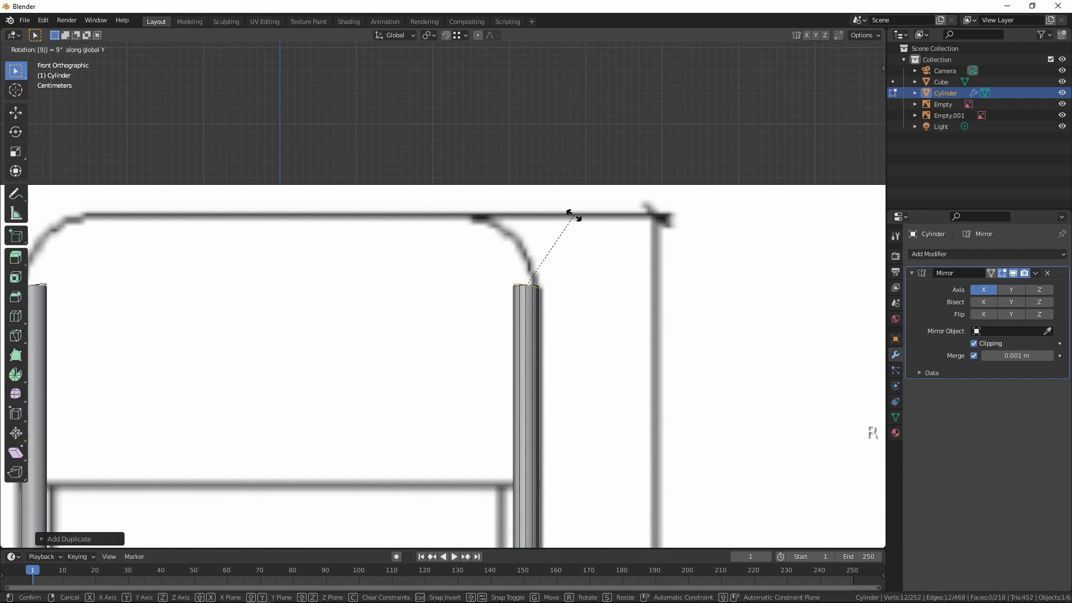
pyautogui.write('90')
pyautogui.press('Return')
pyautogui.press('g')
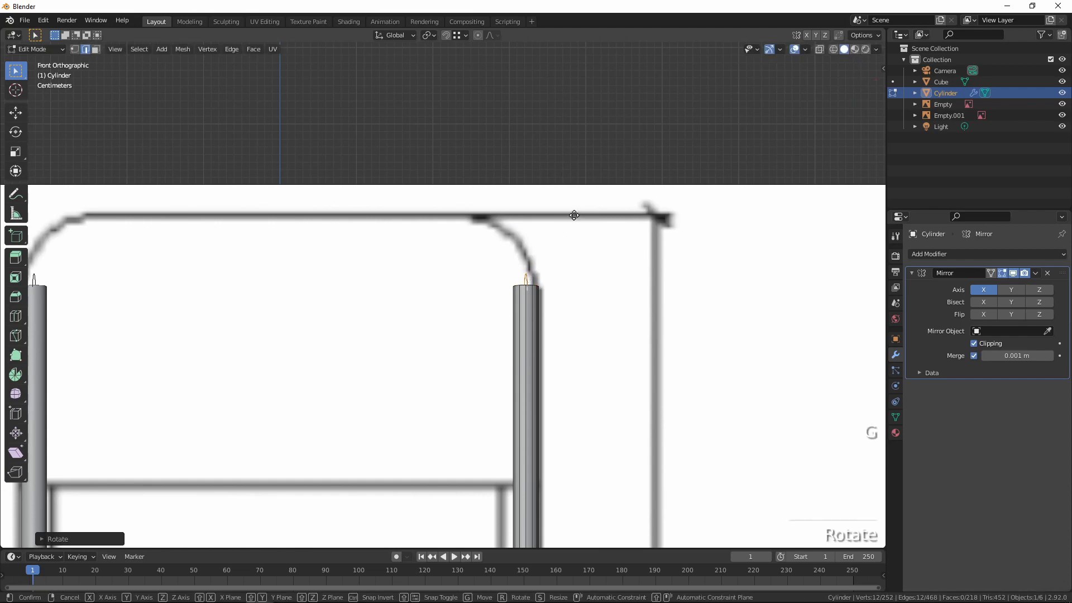
pyautogui.click(517, 155)
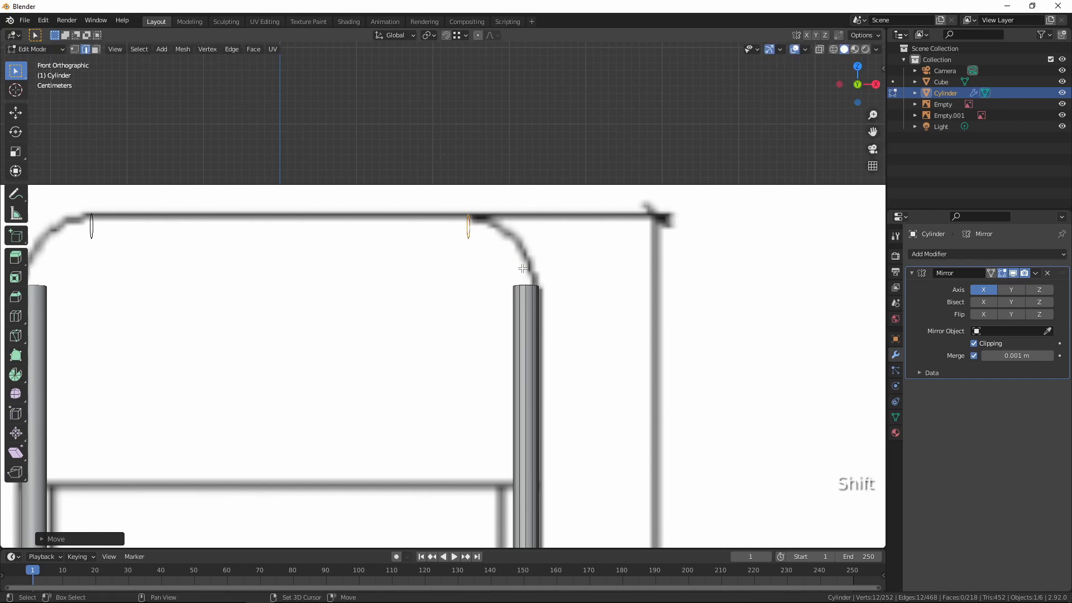
# - Bridge the duplicated loop with the tube's end loop using 3 cuts to form the backrest's rounded corner
pyautogui.keyDown('alt'); pyautogui.keyDown('shift'); pyautogui.click(524, 285); pyautogui.keyUp('shift'); pyautogui.keyUp('alt')
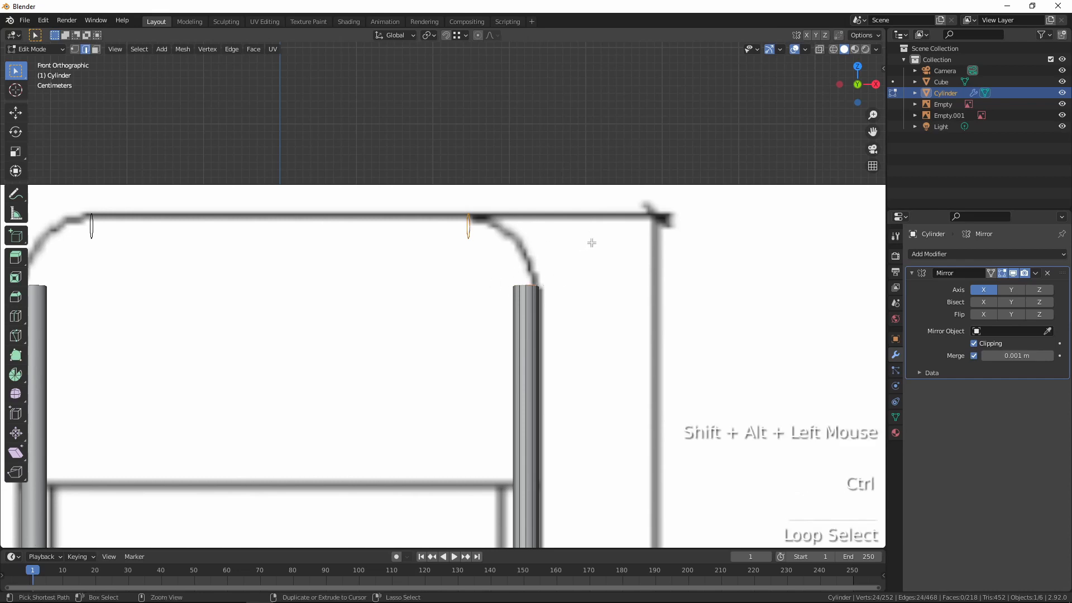
pyautogui.hotkey('ctrl', 'e')
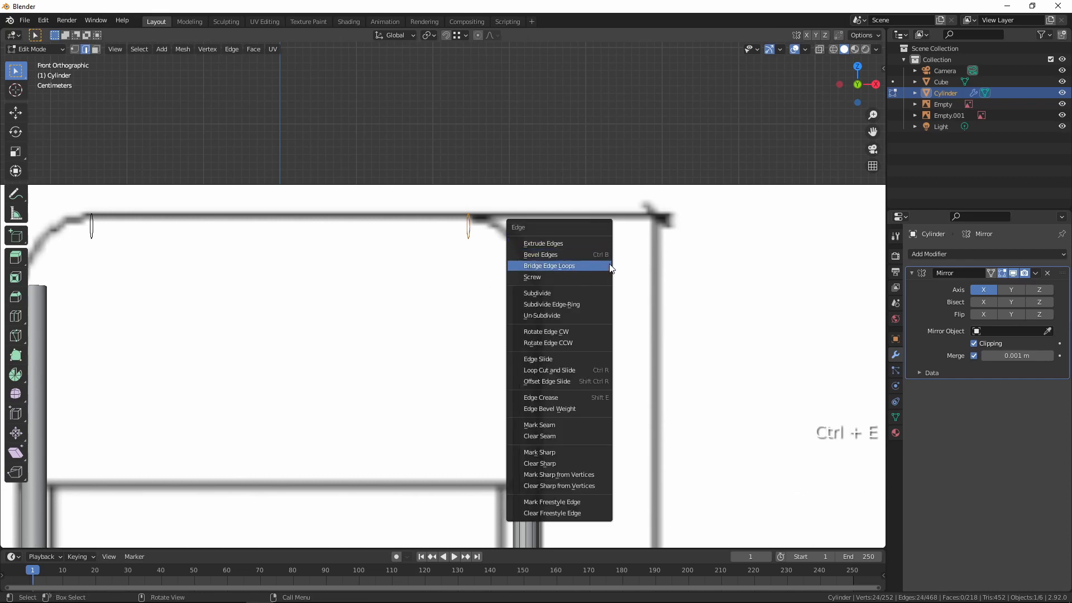
pyautogui.click(607, 267)
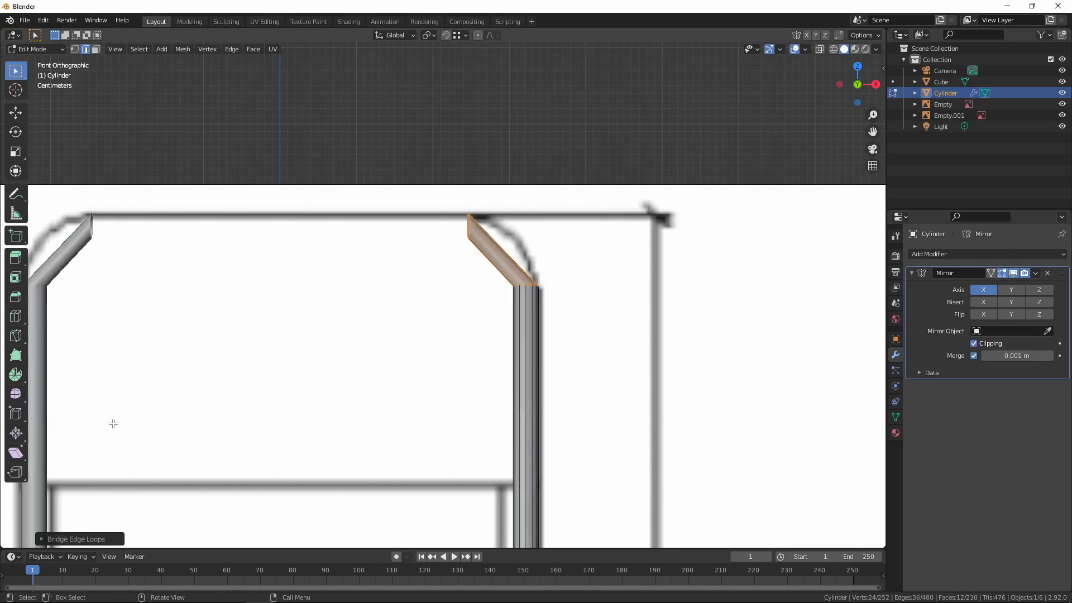
pyautogui.click(42, 539)
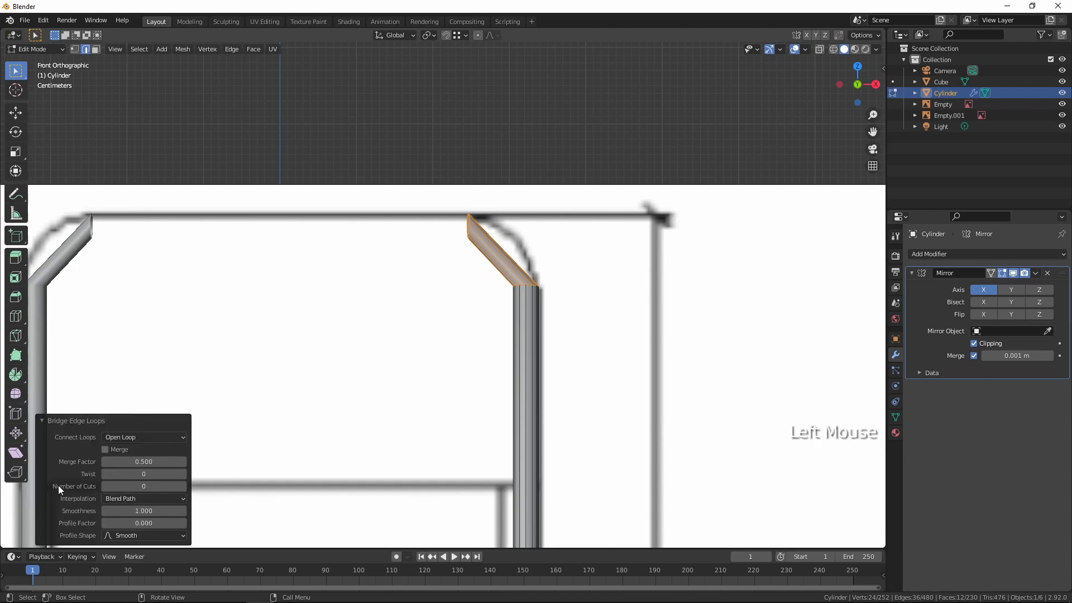
pyautogui.click(183, 486)
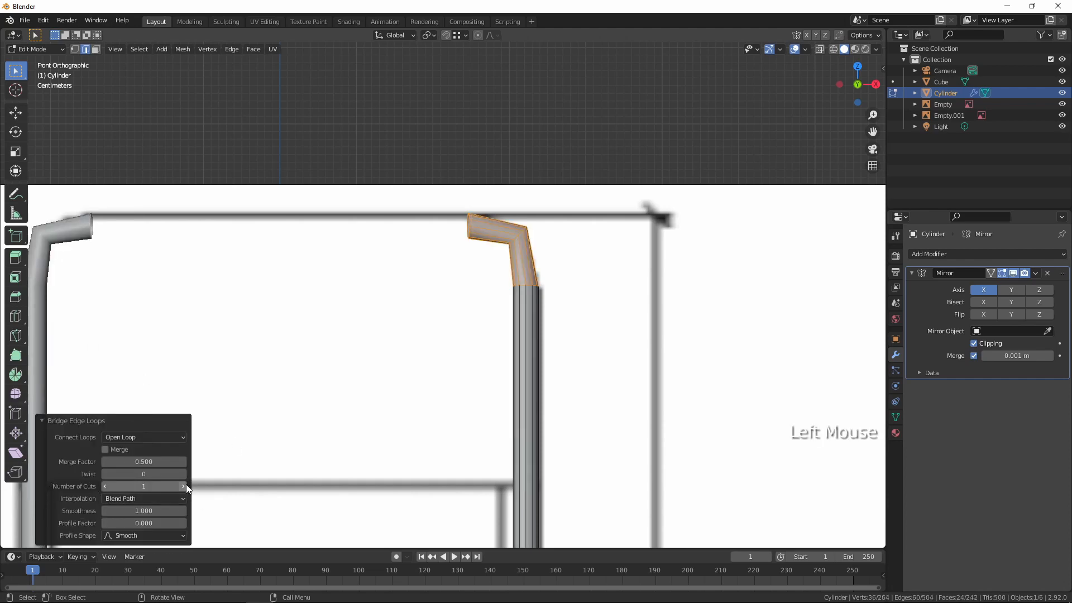
pyautogui.click(186, 485)
pyautogui.click(187, 486)
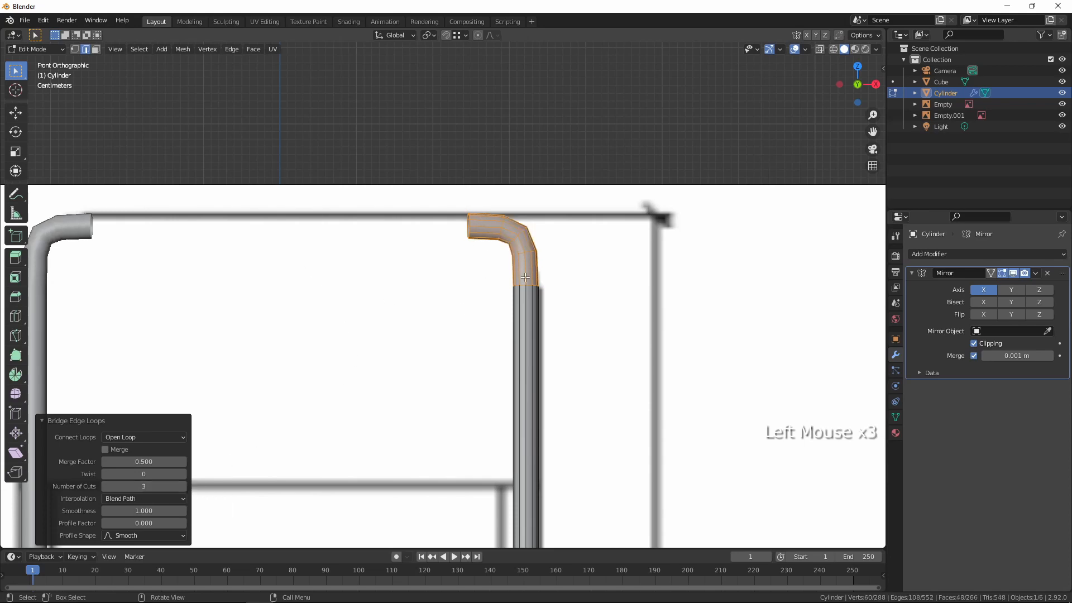
# - Move the corner's open end loop along X to the mirror plane so both halves join into a top rail
pyautogui.press('Tab')
pyautogui.moveTo(385, 197); pyautogui.dragTo(536, 302, button='middle')
pyautogui.press('Tab')
pyautogui.keyDown('alt'); pyautogui.click(488, 220); pyautogui.keyUp('alt')
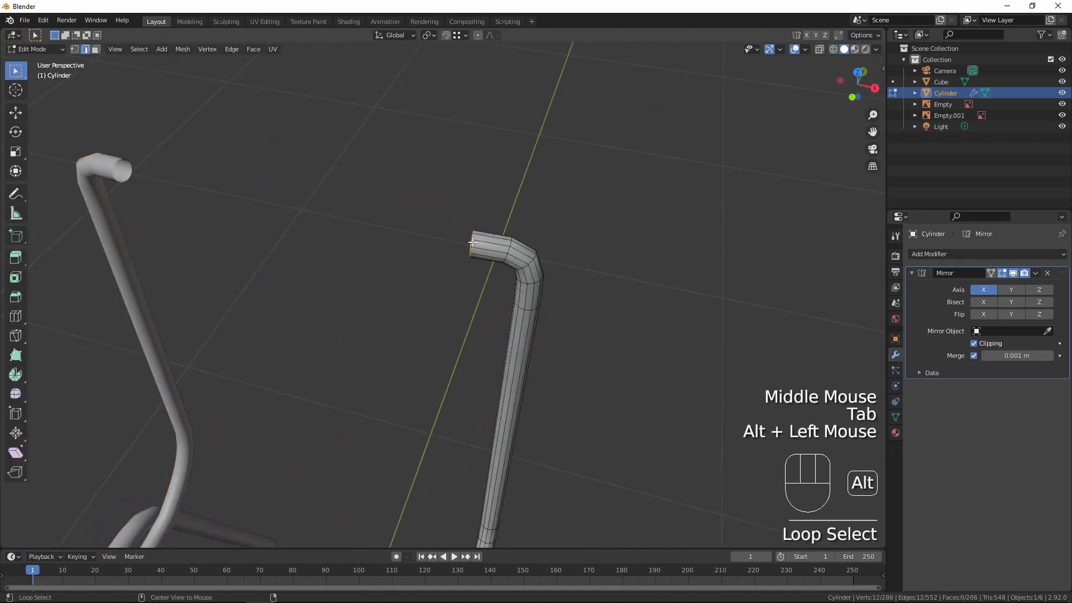
pyautogui.scroll(-4, 483, 269)
pyautogui.moveTo(503, 301); pyautogui.dragTo(596, 362, button='middle')
pyautogui.press('g')
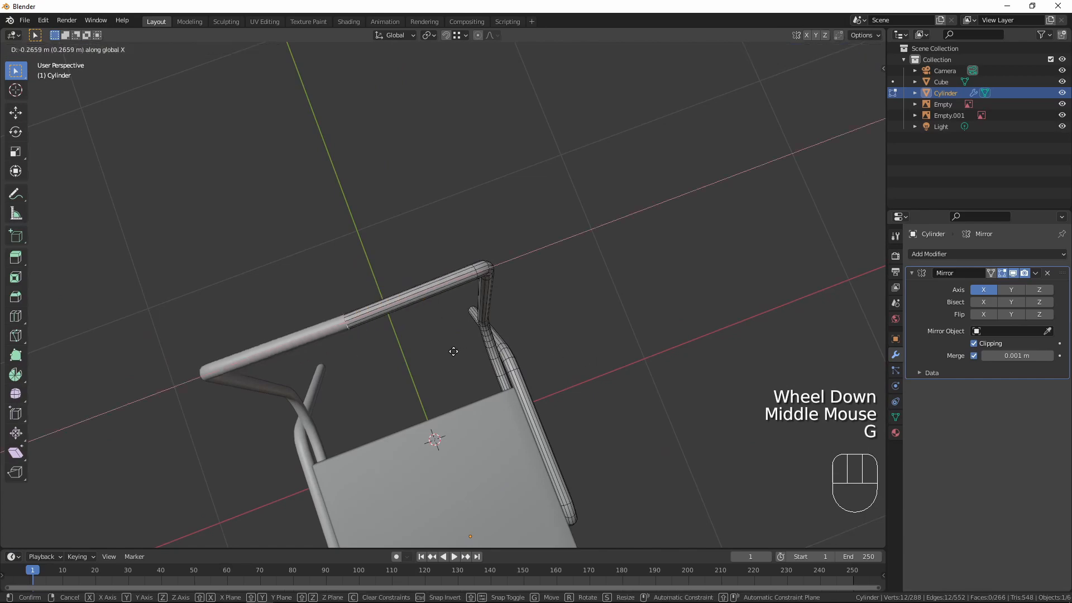
pyautogui.click(366, 333)
pyautogui.press('Tab')
pyautogui.moveTo(411, 367); pyautogui.dragTo(381, 275, button='middle')
pyautogui.press('a')
pyautogui.press('a')
# - Bevel three edge loops around the backrest's upper corner bend by about 0.005 m with one segment
pyautogui.scroll(3, 381, 270)
pyautogui.moveTo(523, 267); pyautogui.dragTo(508, 262, button='middle')
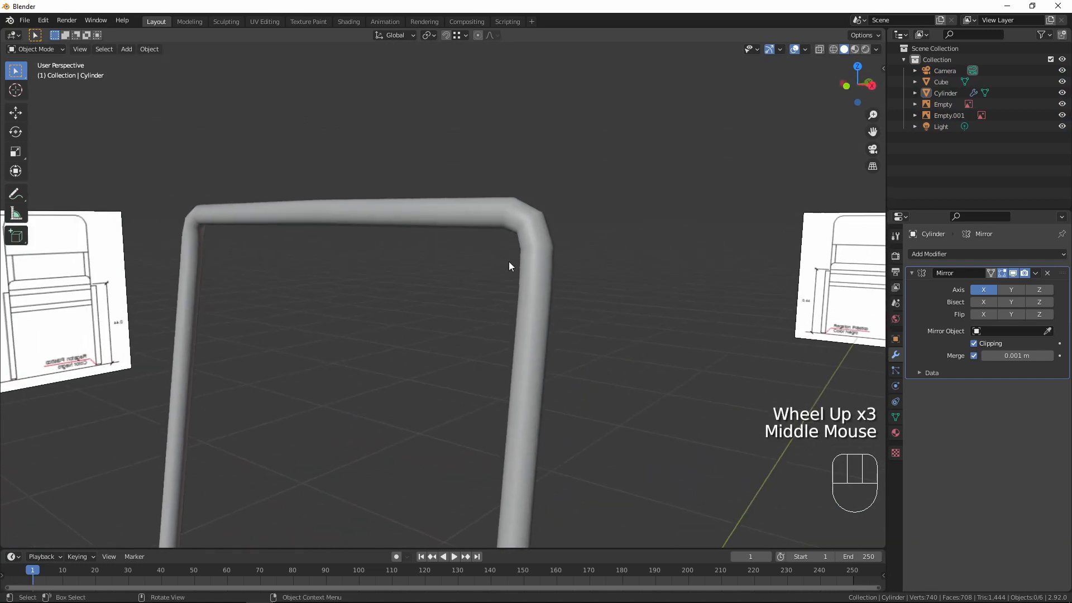
pyautogui.press('Tab')
pyautogui.keyDown('shift'); pyautogui.moveTo(560, 225); pyautogui.dragTo(538, 269, button='middle'); pyautogui.keyUp('shift')
pyautogui.scroll(1, 538, 269)
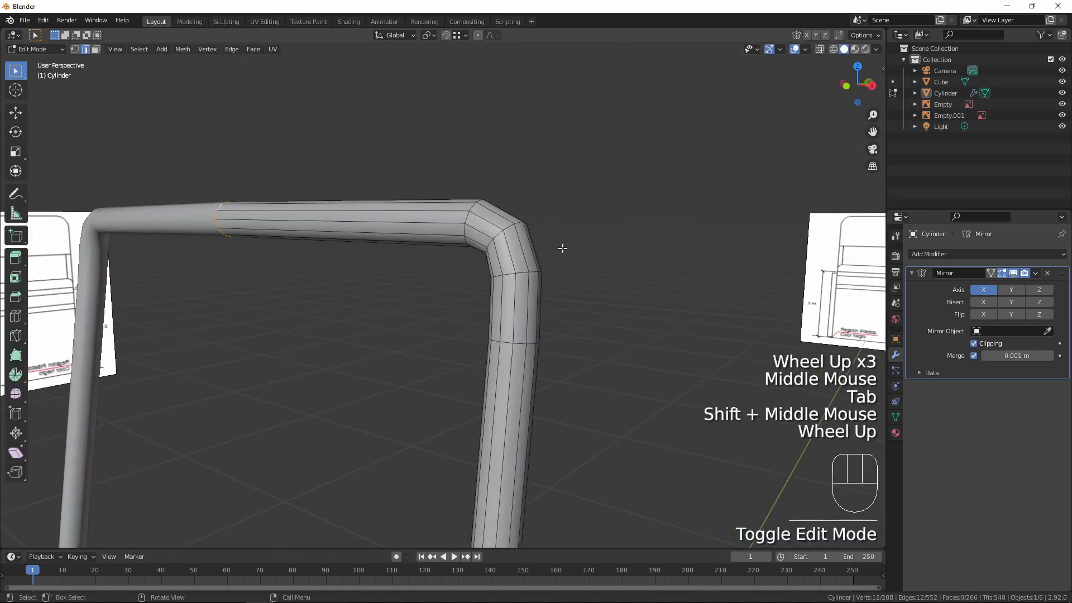
pyautogui.keyDown('alt'); pyautogui.click(475, 207); pyautogui.keyUp('alt')
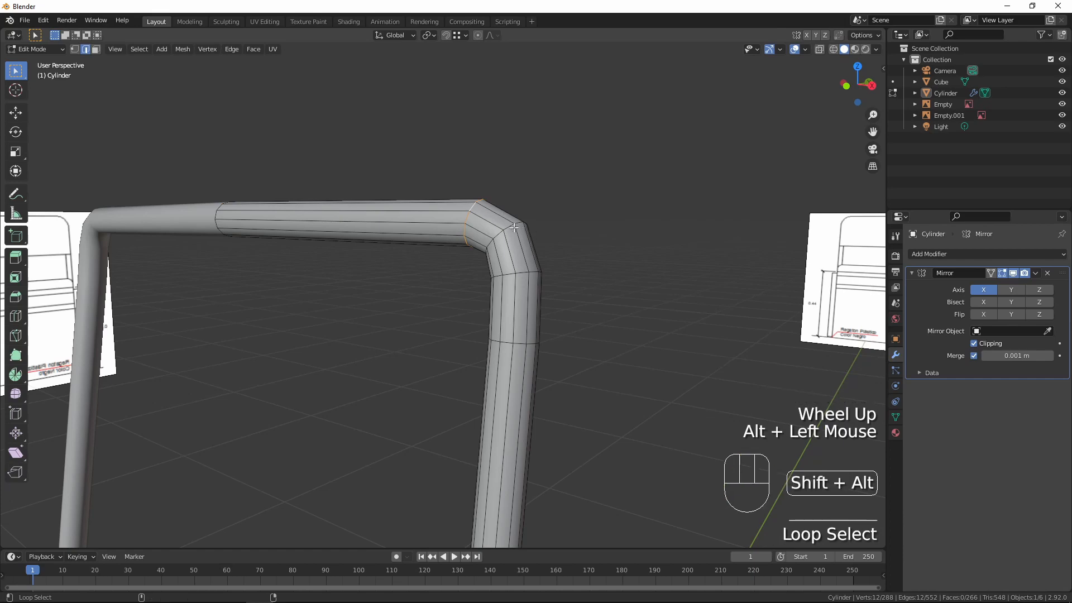
pyautogui.keyDown('alt'); pyautogui.keyDown('shift'); pyautogui.click(515, 254); pyautogui.keyUp('shift'); pyautogui.keyUp('alt')
pyautogui.keyDown('alt'); pyautogui.keyDown('shift'); pyautogui.click(519, 275); pyautogui.keyUp('shift'); pyautogui.keyUp('alt')
pyautogui.moveTo(519, 275); pyautogui.dragTo(628, 357, button='middle')
pyautogui.hotkey('ctrl', 'b')
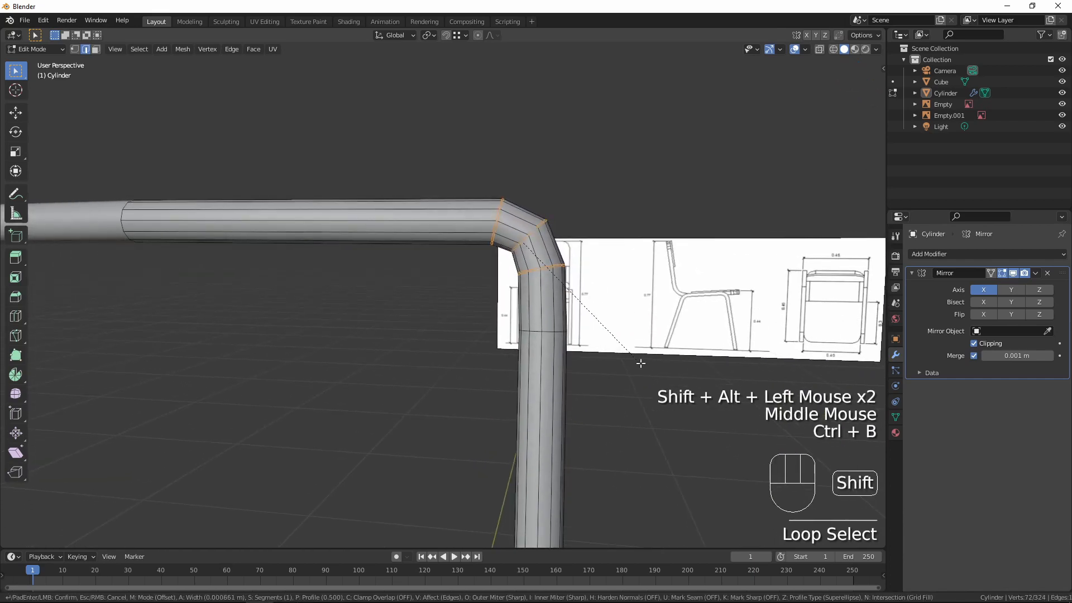
pyautogui.click(678, 408)
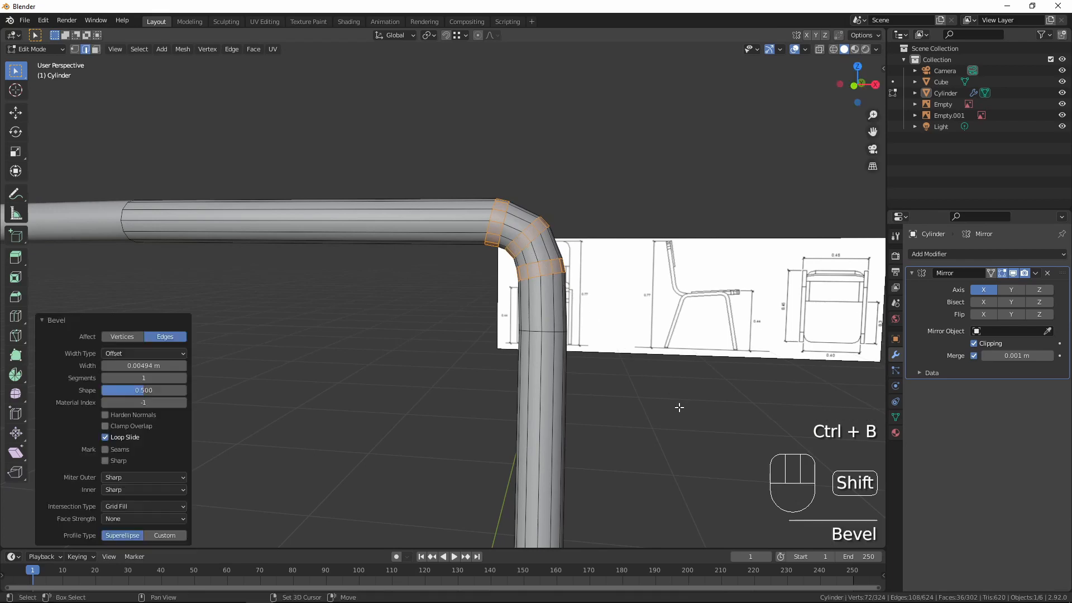
# - Inspect the chair frame from below and around the joined backrest tube and seat
pyautogui.press('Tab')
pyautogui.scroll(-1, 665, 380)
pyautogui.moveTo(617, 317); pyautogui.dragTo(333, 414, button='middle')
pyautogui.scroll(-2, 423, 193)
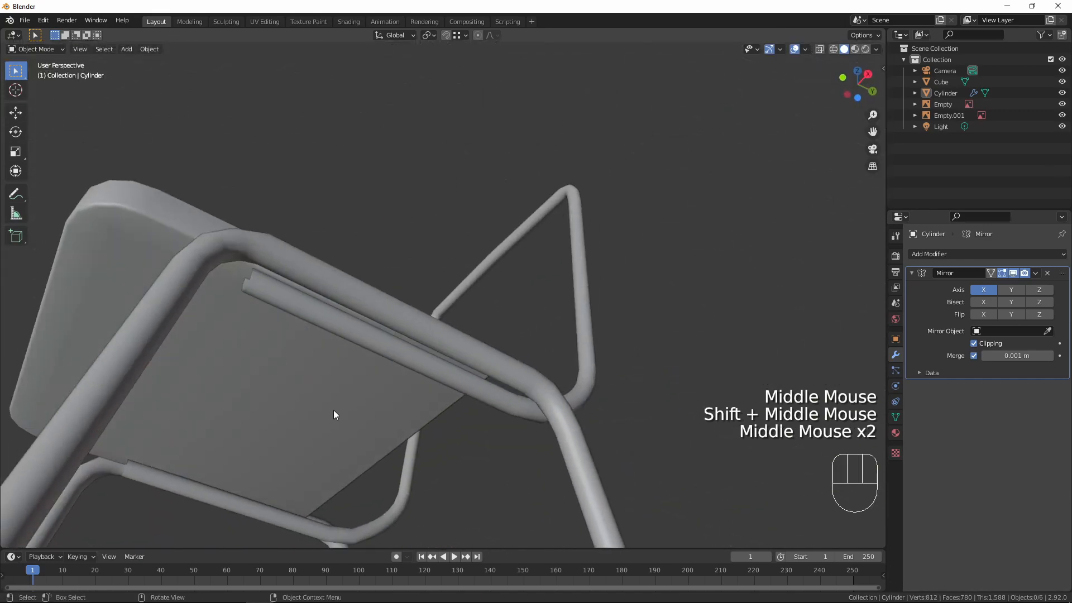
pyautogui.moveTo(574, 193); pyautogui.dragTo(434, 279, button='middle')
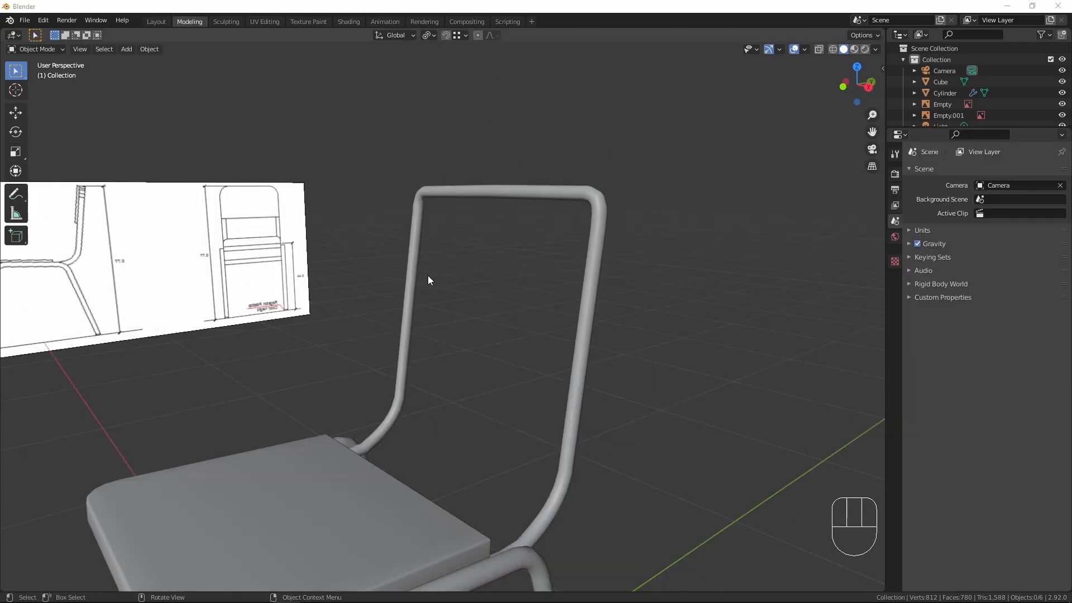
pyautogui.scroll(-3, 371, 283)
pyautogui.moveTo(371, 283); pyautogui.dragTo(447, 312, button='middle')
pyautogui.scroll(3, 498, 316)
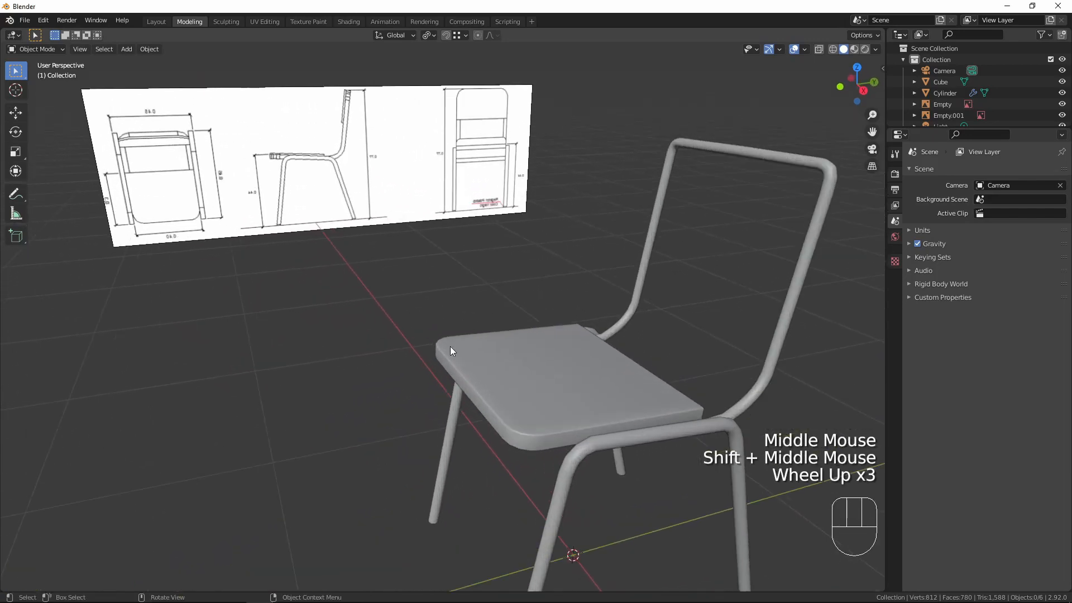
# - Duplicate the seat cushion in place and rotate the copy's whole mesh 90° about X
pyautogui.click(572, 389)
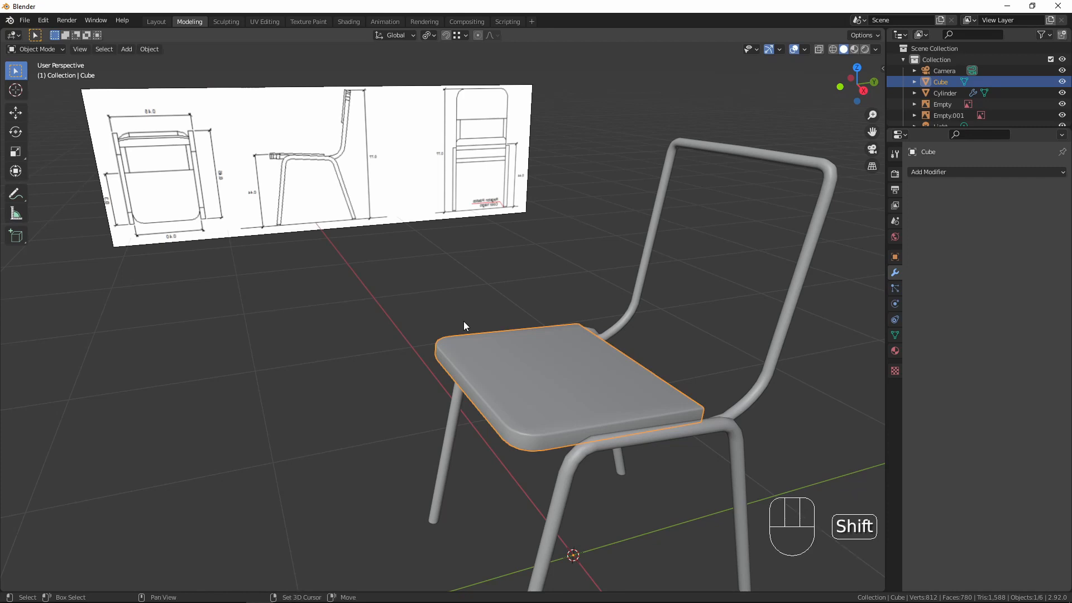
pyautogui.hotkey('shift', 'd')
pyautogui.rightClick(345, 180)
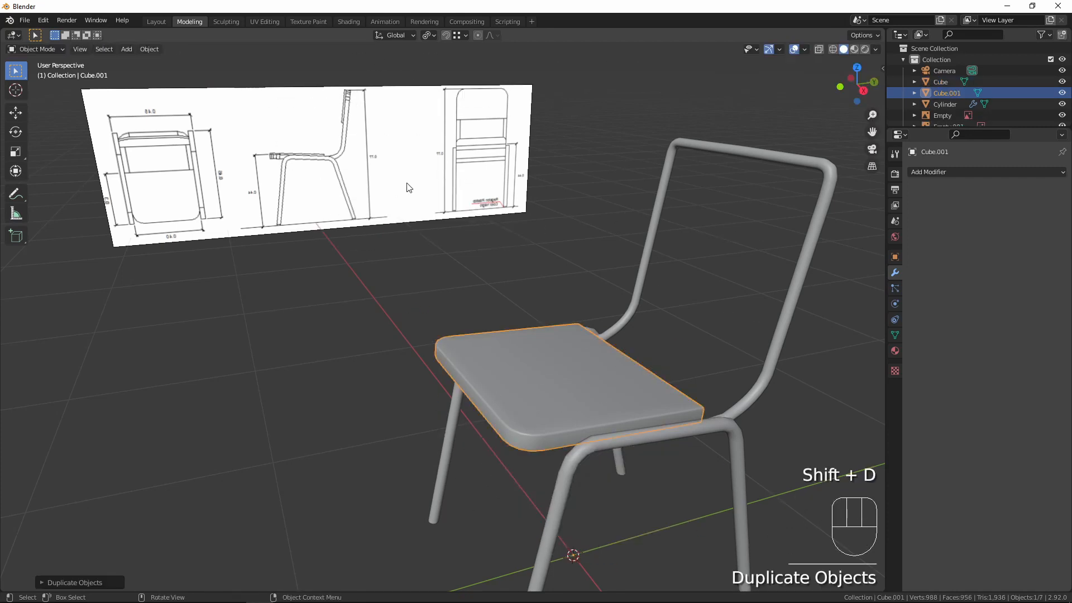
pyautogui.press('Tab')
pyautogui.press('a')
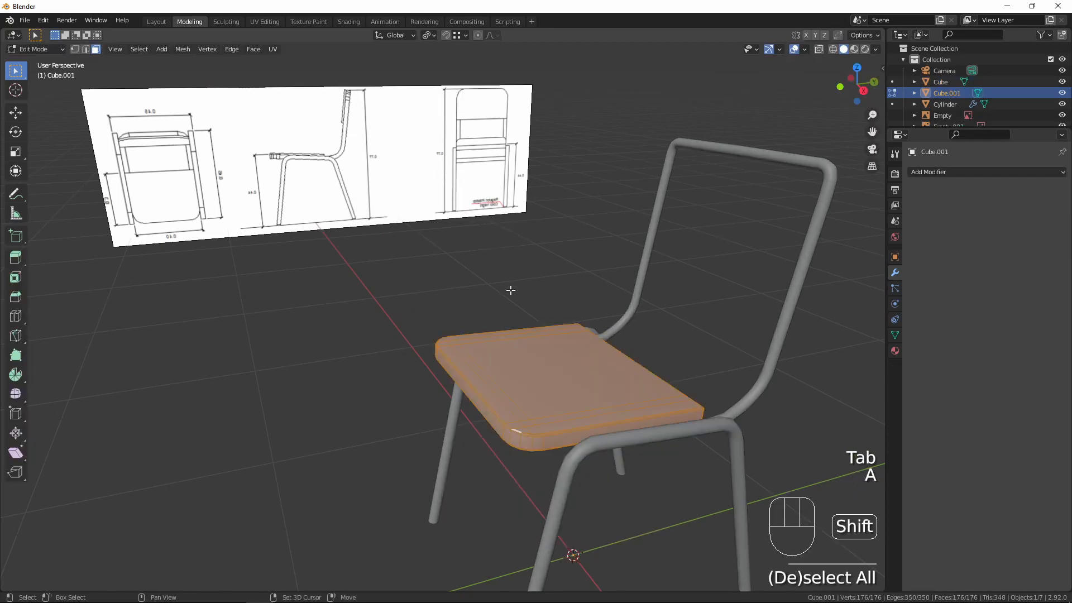
pyautogui.keyDown('shift'); pyautogui.moveTo(510, 284); pyautogui.dragTo(564, 280, button='middle'); pyautogui.keyUp('shift')
pyautogui.write('r')
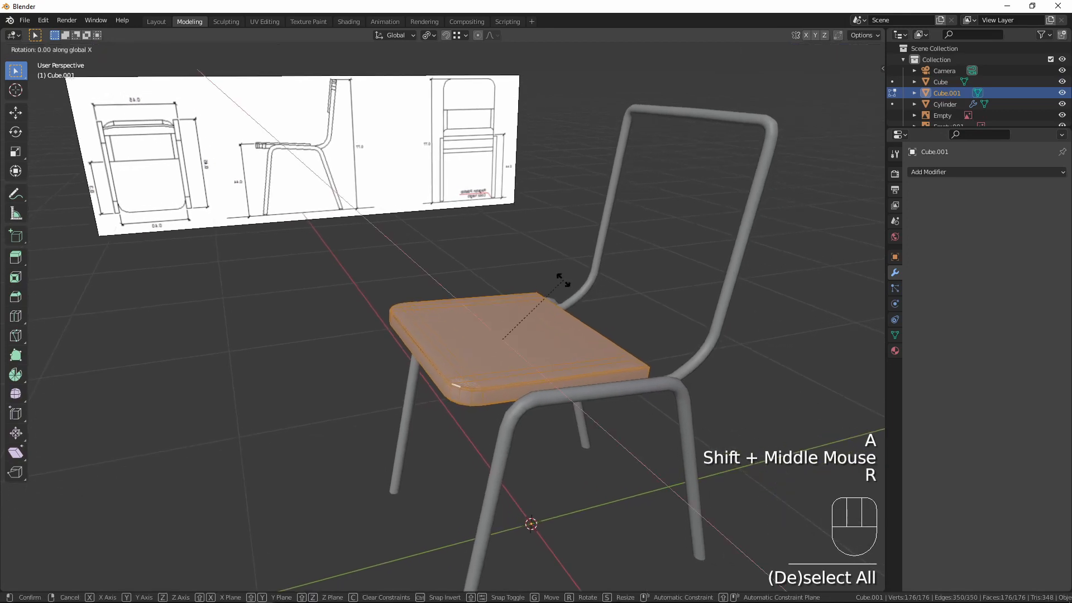
pyautogui.write('90')
pyautogui.press('Return')
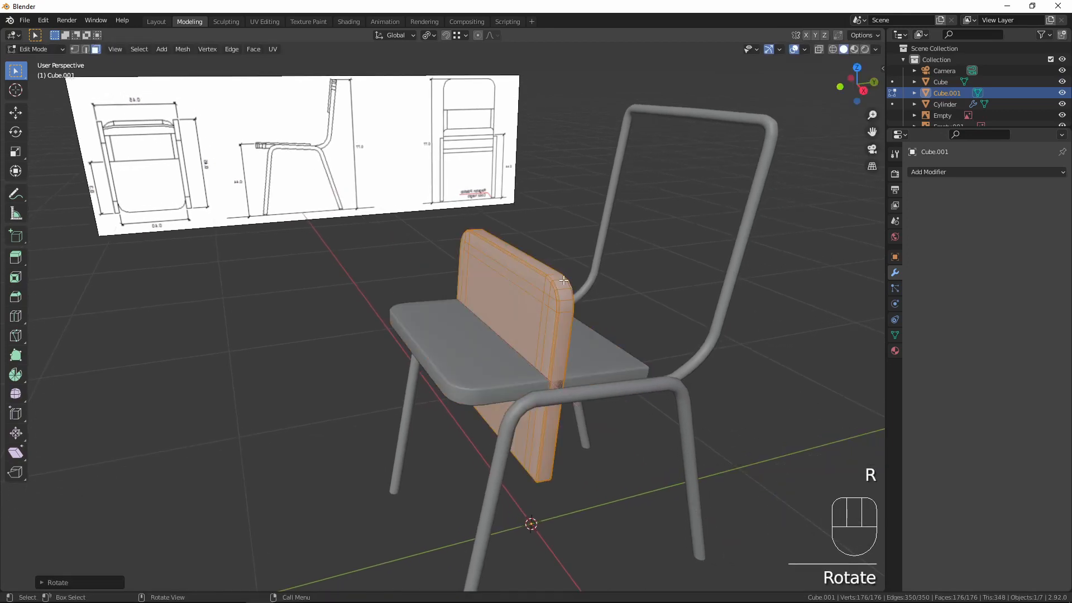
# - Move the duplicated panel in front of the backrest tube in side view and rotate it to stand vertically
pyautogui.moveTo(531, 275); pyautogui.dragTo(537, 464, button='middle')
pyautogui.press('KP_3')
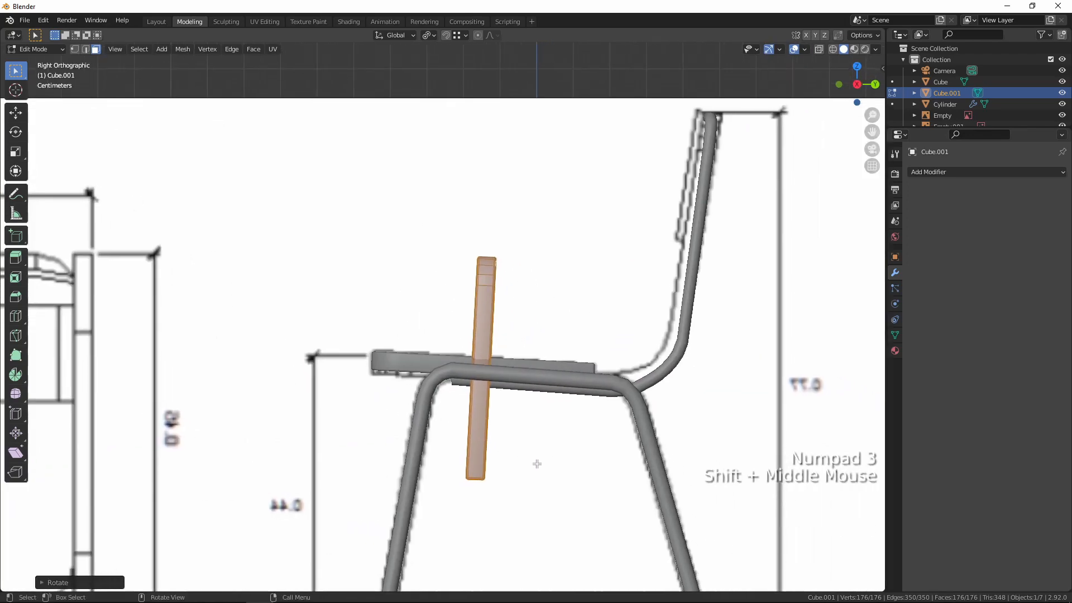
pyautogui.press('g')
pyautogui.click(678, 317)
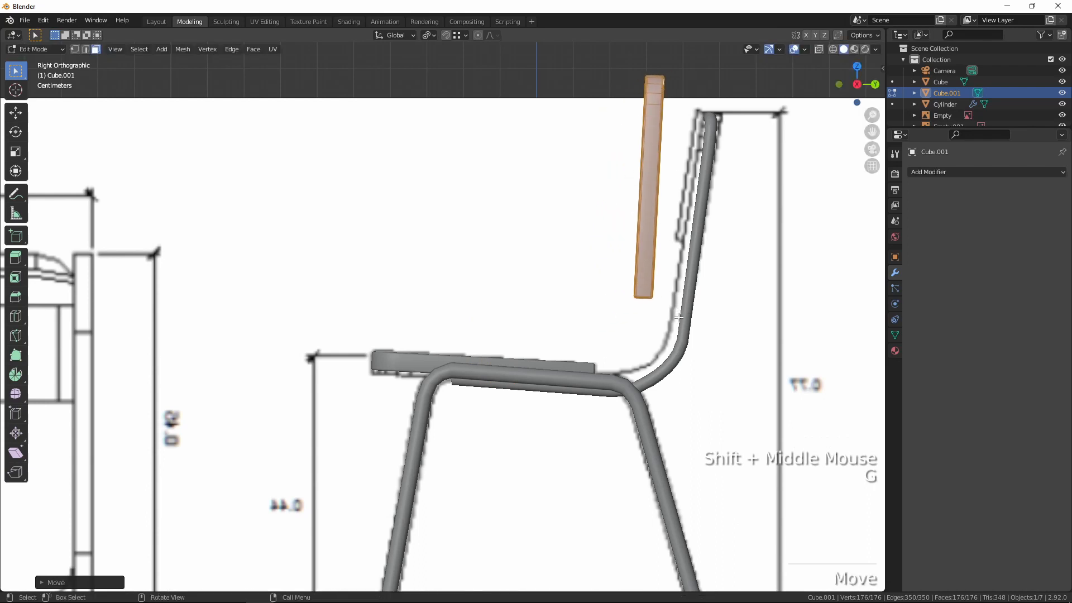
pyautogui.press('r')
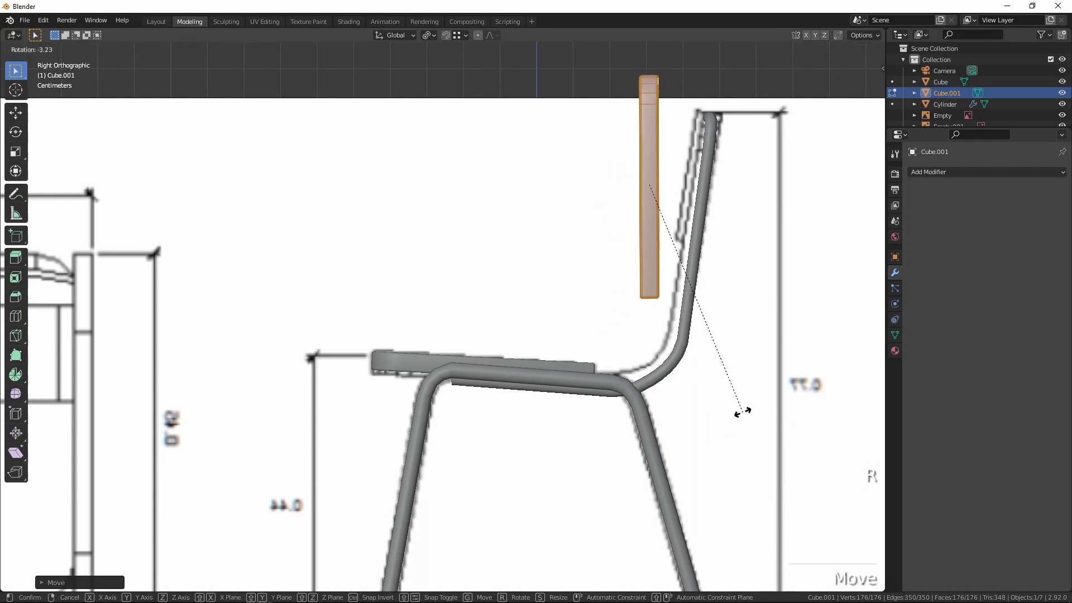
pyautogui.click(742, 409)
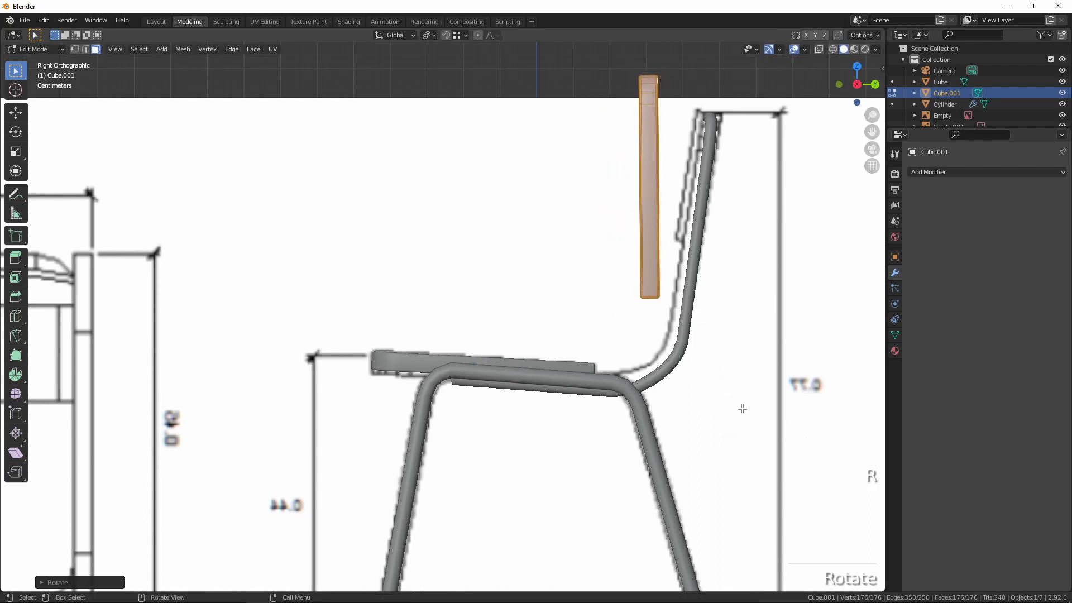
# - Thin the duplicated backrest panel by scaling its whole mesh down along Y
pyautogui.press('s')
pyautogui.press('y')
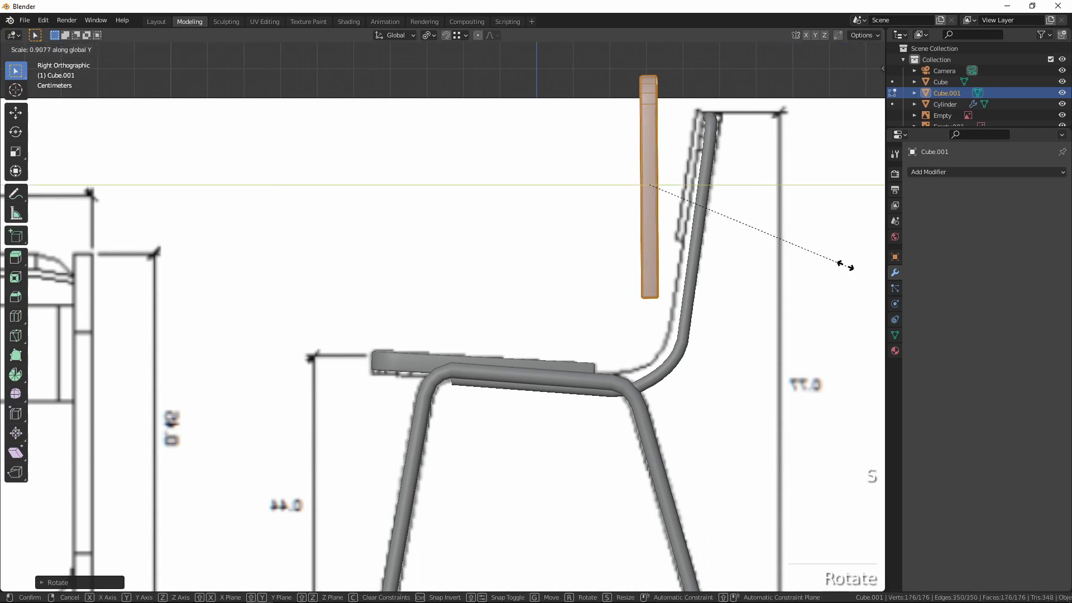
pyautogui.click(798, 240)
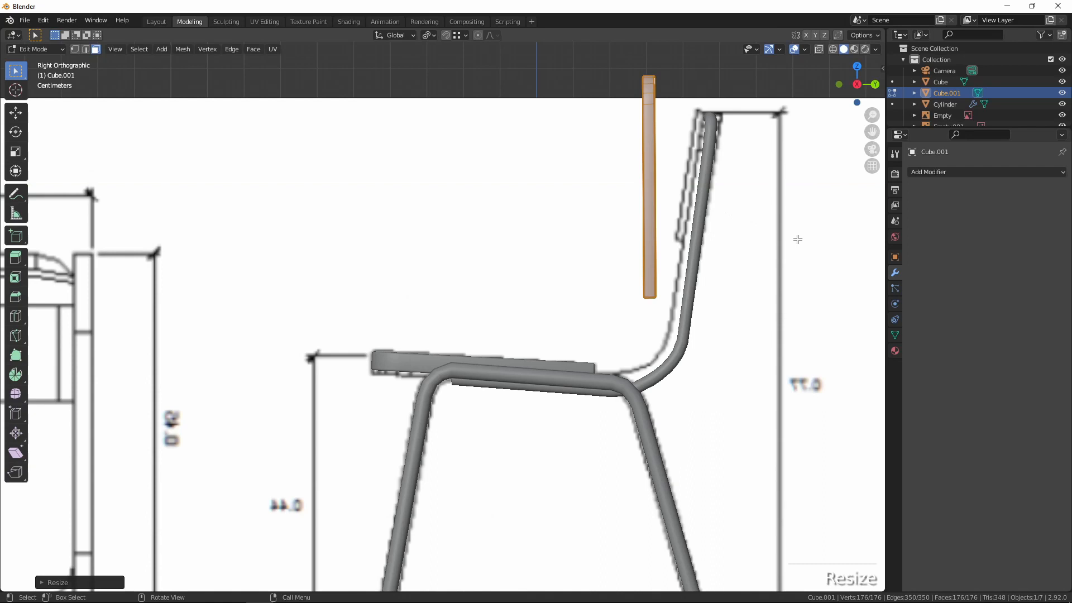
# - Shorten the backrest panel by moving its lower end faces up about 0.25 m along Z
pyautogui.hotkey('alt', 'z')
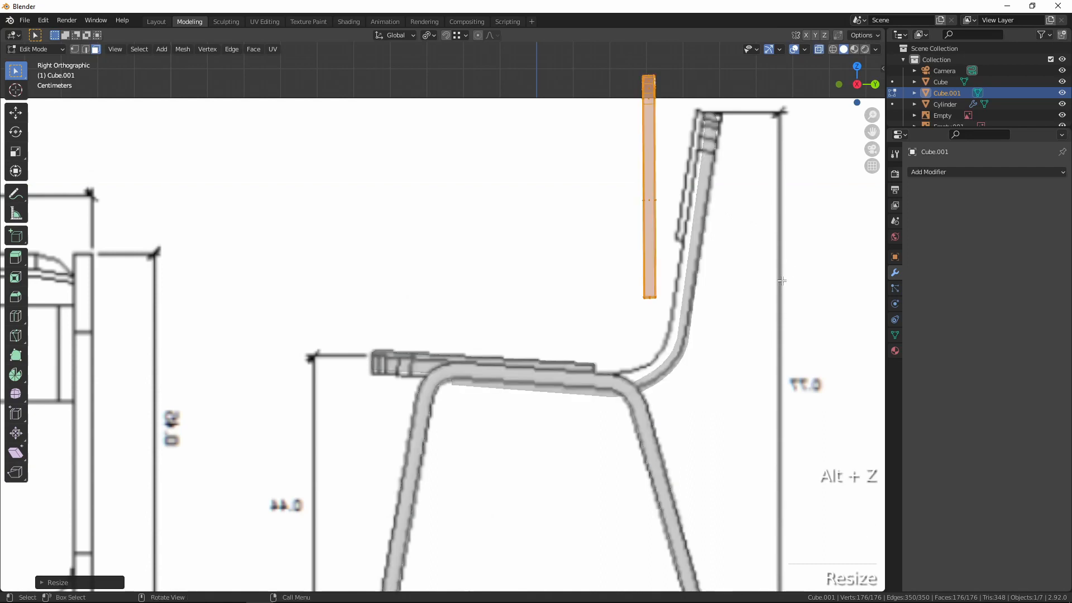
pyautogui.moveTo(617, 274); pyautogui.dragTo(721, 338)
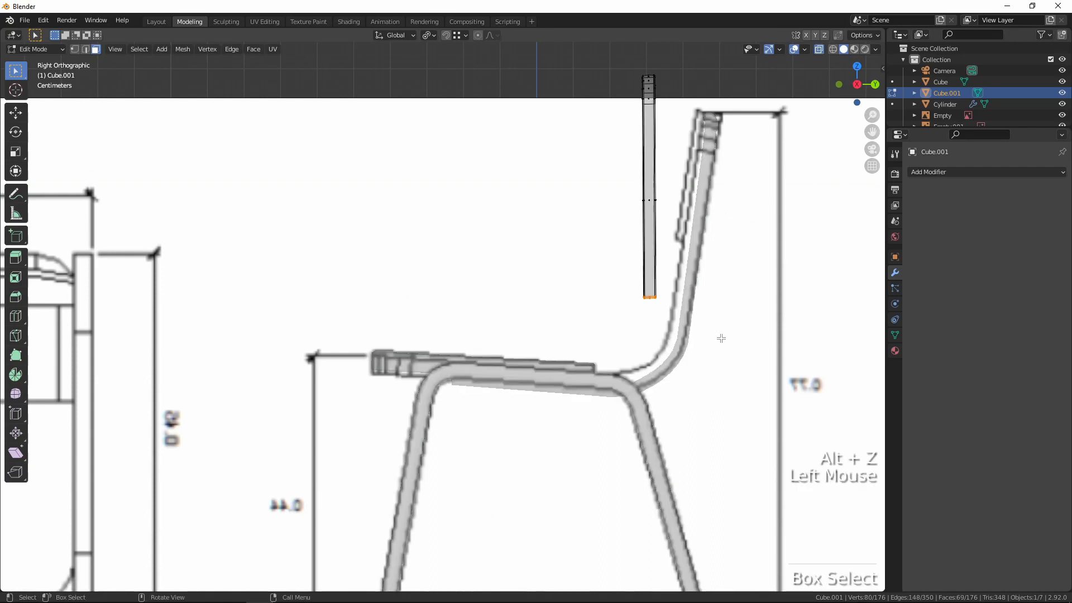
pyautogui.hotkey('alt', 'z')
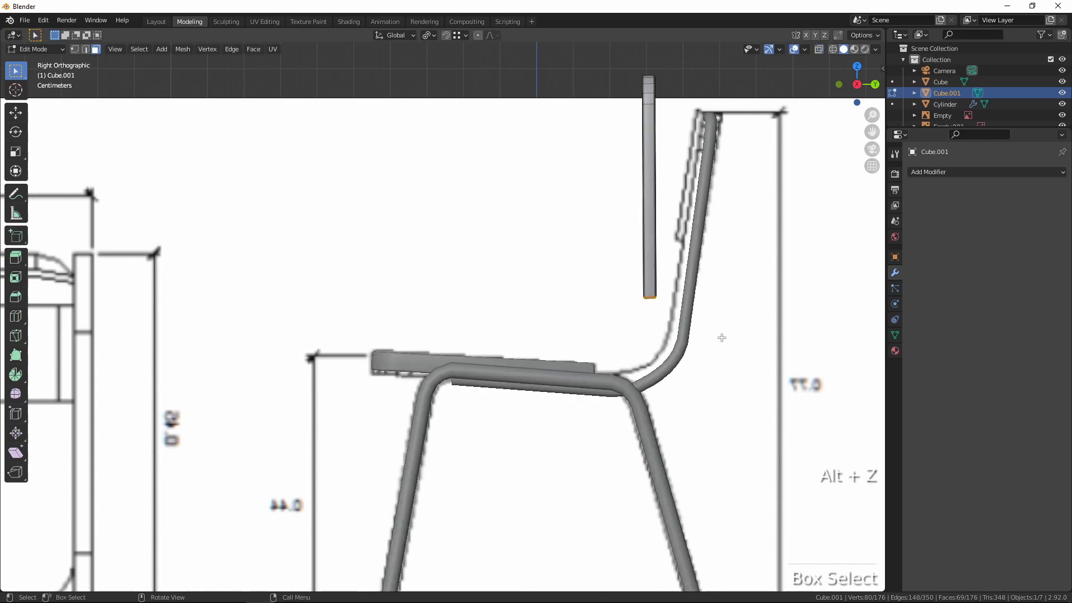
pyautogui.press('z')
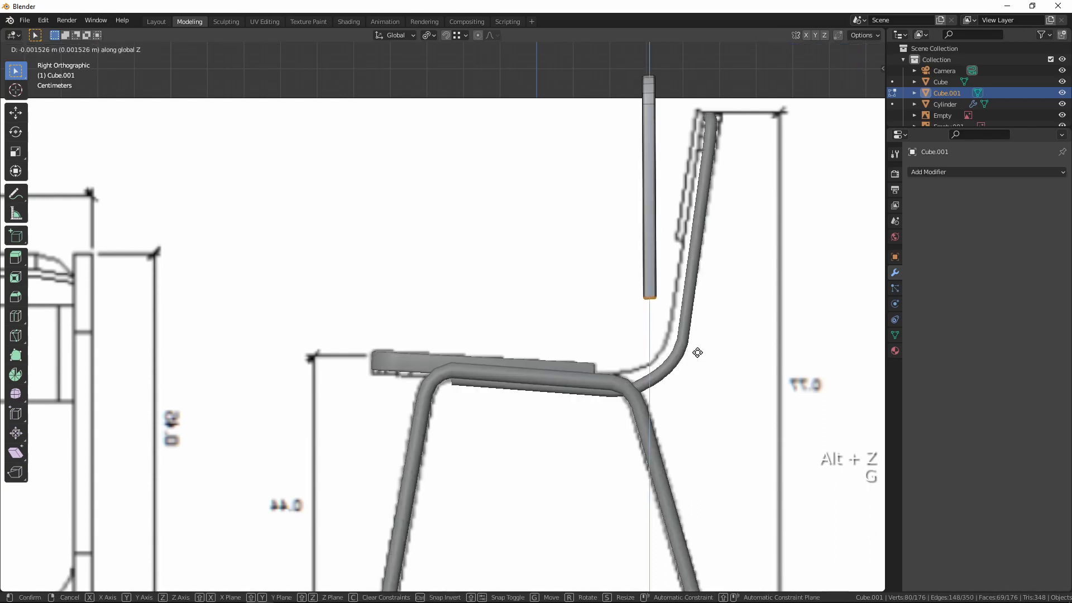
pyautogui.click(696, 258)
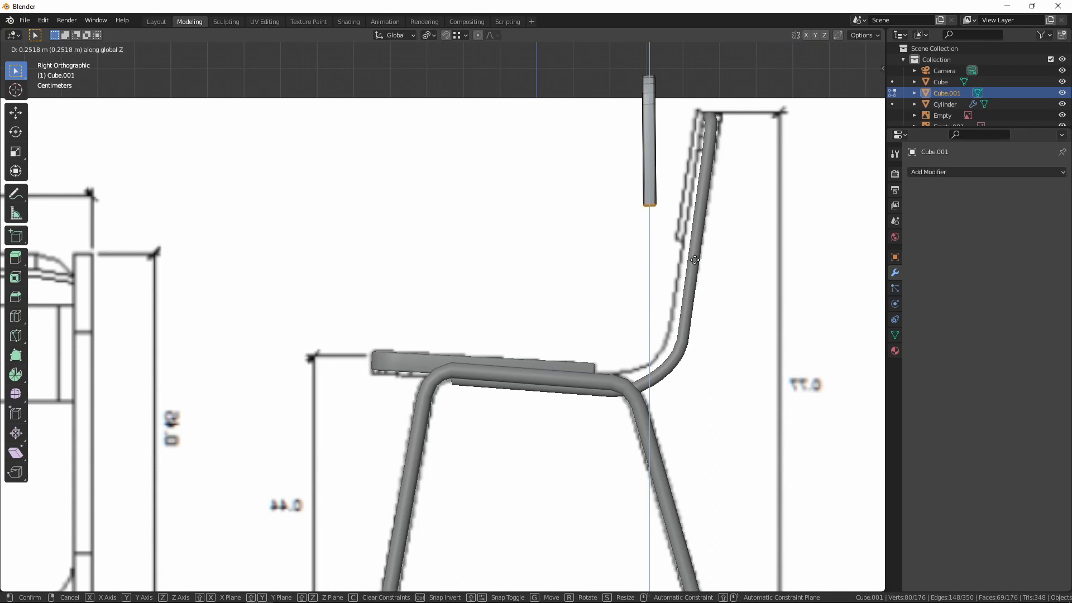
# - Tilt the whole panel about 10° and move it onto the backrest outline in the side-view reference drawing
pyautogui.press('a')
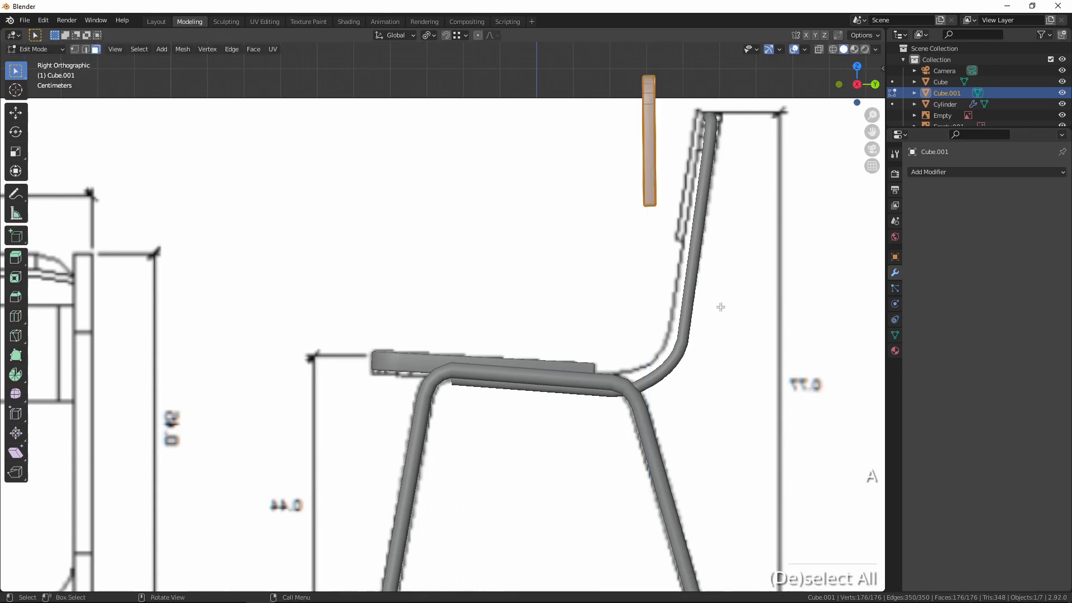
pyautogui.press('r')
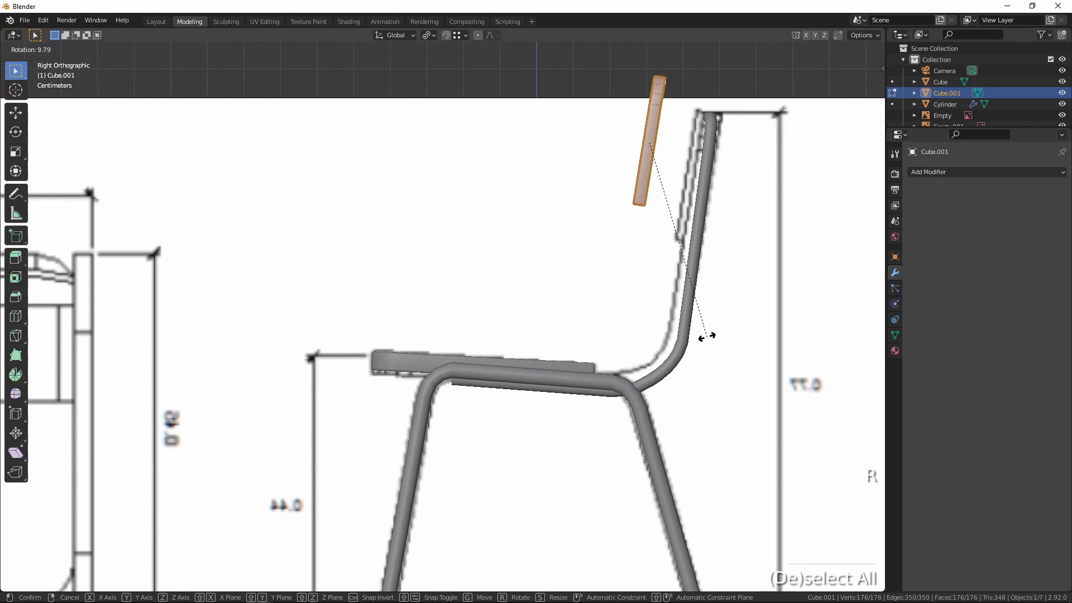
pyautogui.click(706, 335)
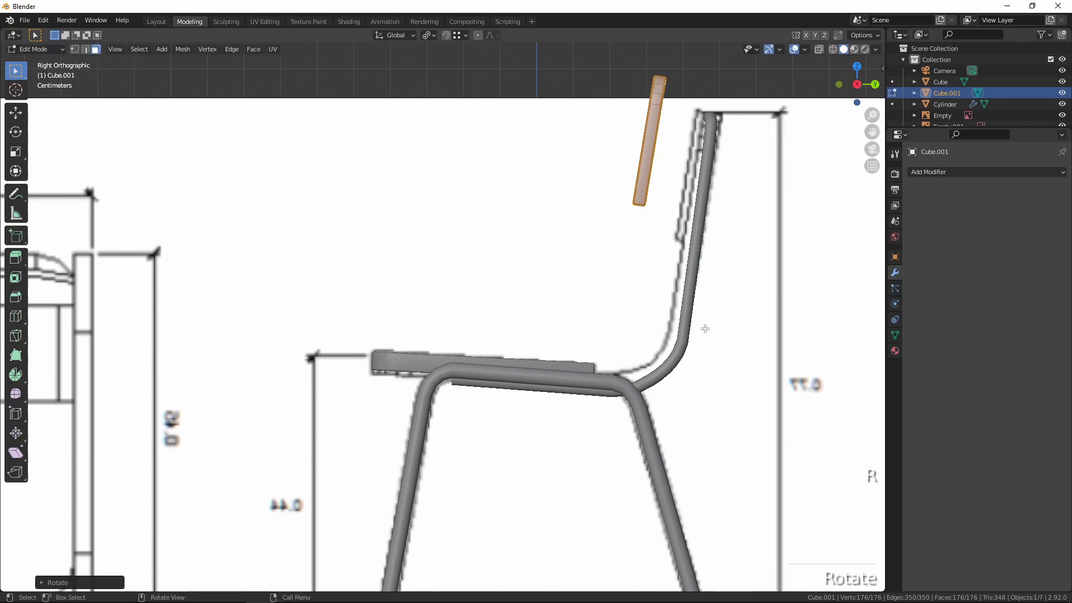
pyautogui.press('g')
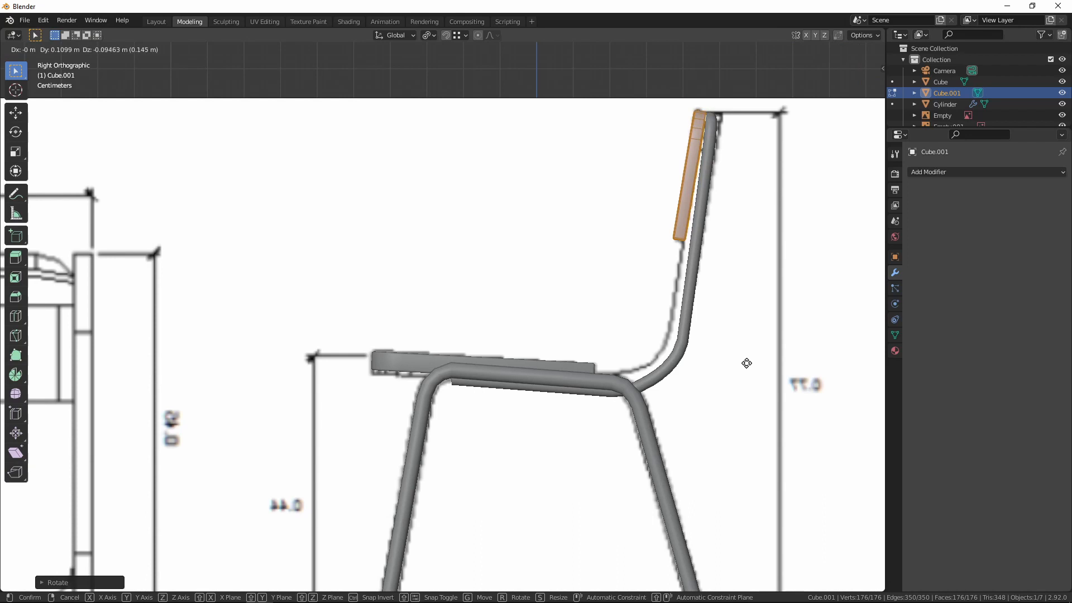
pyautogui.click(748, 358)
# - Fine-tune the panel's tilt to follow the backrest tube and nudge it against the tube
pyautogui.press('r')
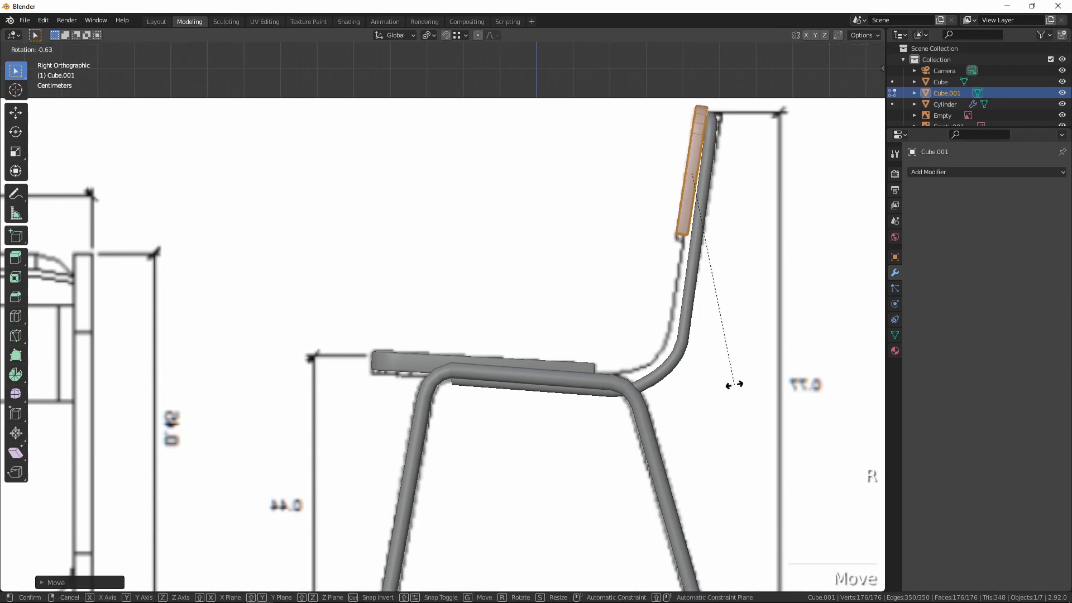
pyautogui.click(743, 385)
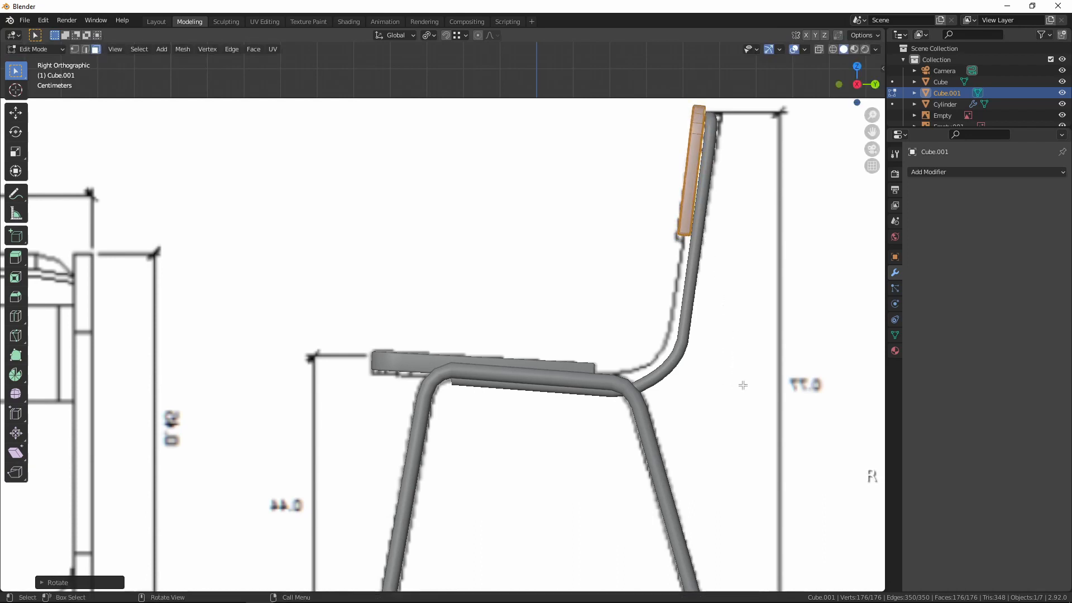
pyautogui.press('g')
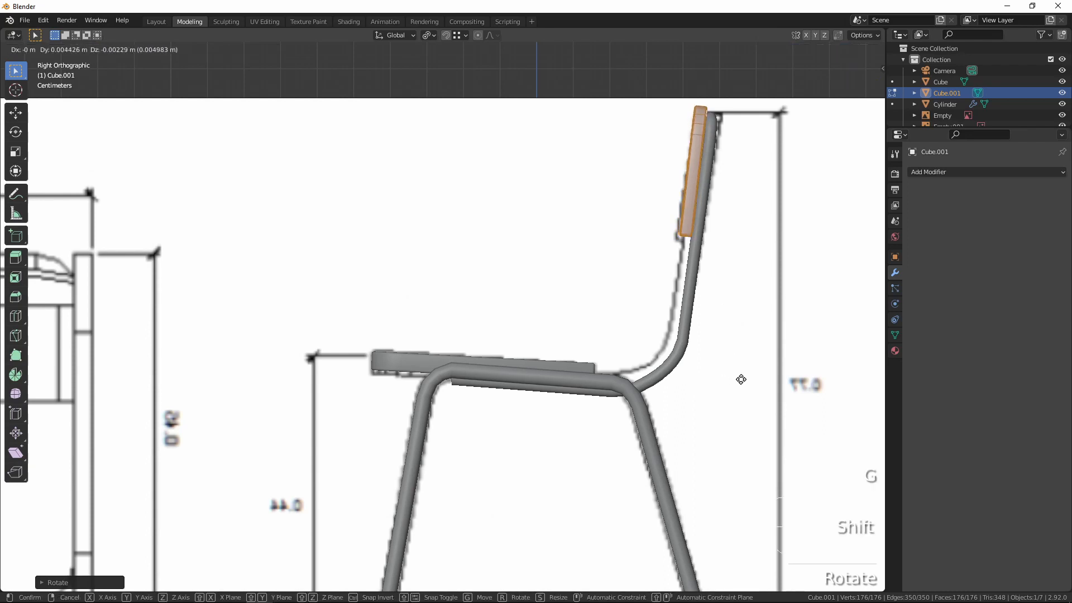
pyautogui.click(743, 381)
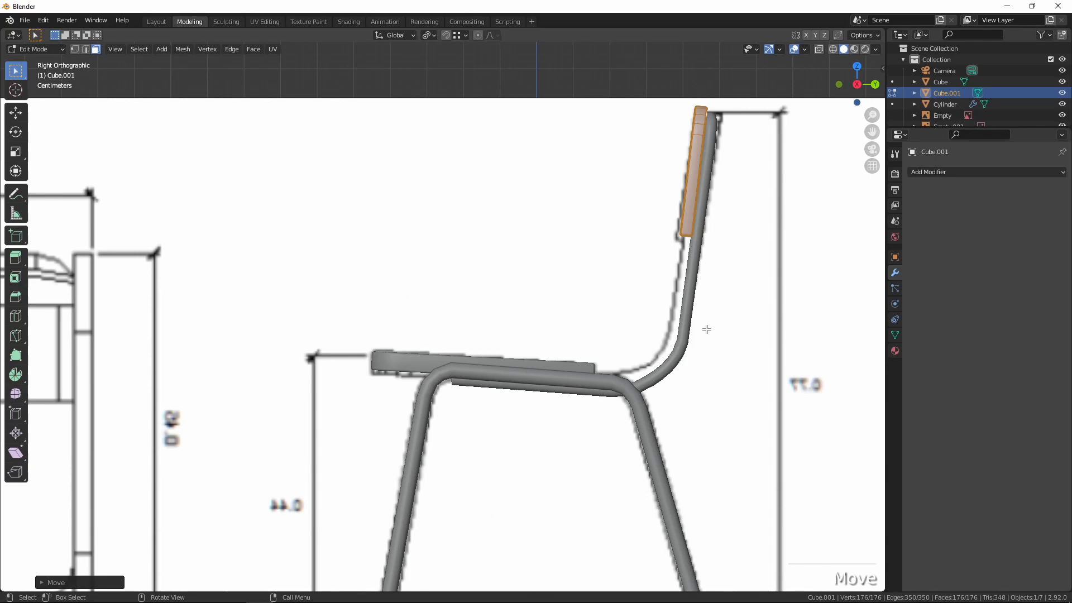
# - Leave mesh editing and examine the assembled chair from the front, the side and below, including the leg ends
pyautogui.press('Tab')
pyautogui.press('a')
pyautogui.press('a')
pyautogui.scroll(-3, 699, 334)
pyautogui.moveTo(699, 333); pyautogui.dragTo(723, 324, button='middle')
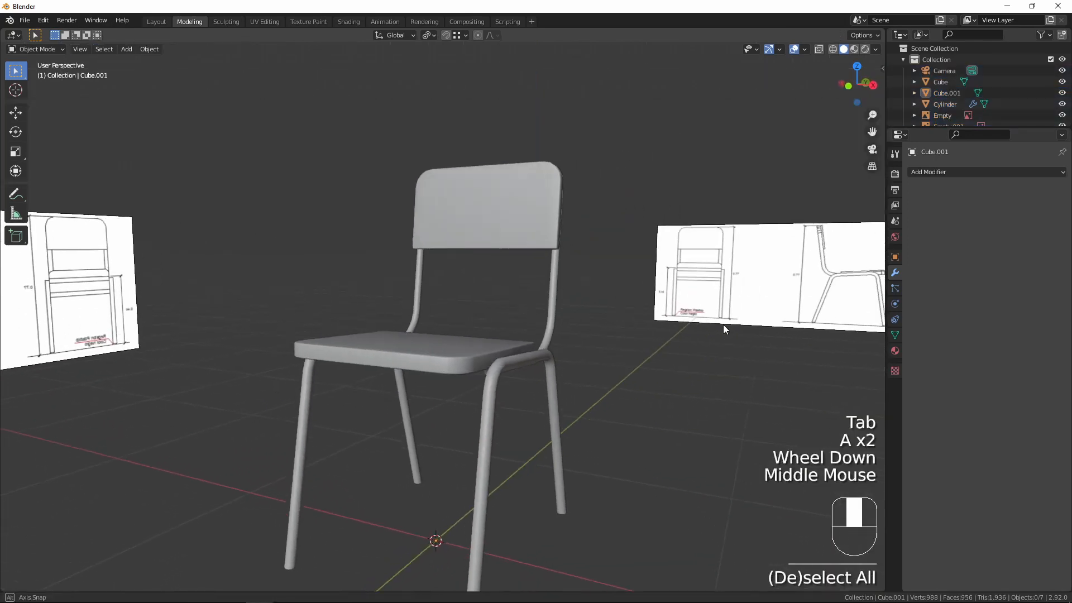
pyautogui.scroll(-2, 723, 324)
pyautogui.moveTo(654, 342); pyautogui.dragTo(470, 363, button='middle')
pyautogui.scroll(3, 481, 357)
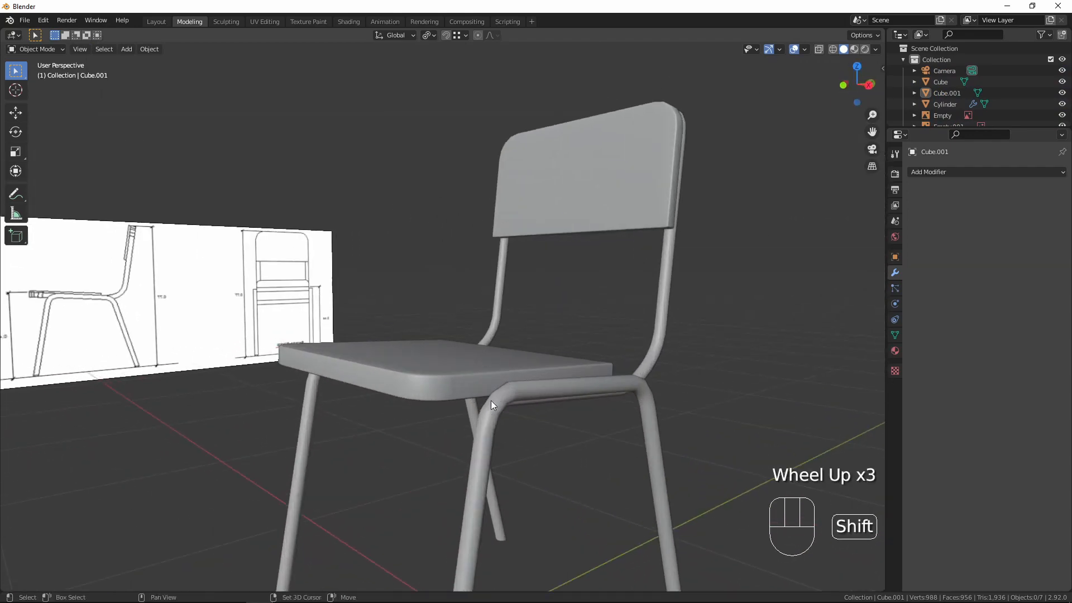
pyautogui.keyDown('shift'); pyautogui.moveTo(491, 400); pyautogui.dragTo(544, 240, button='middle'); pyautogui.keyUp('shift')
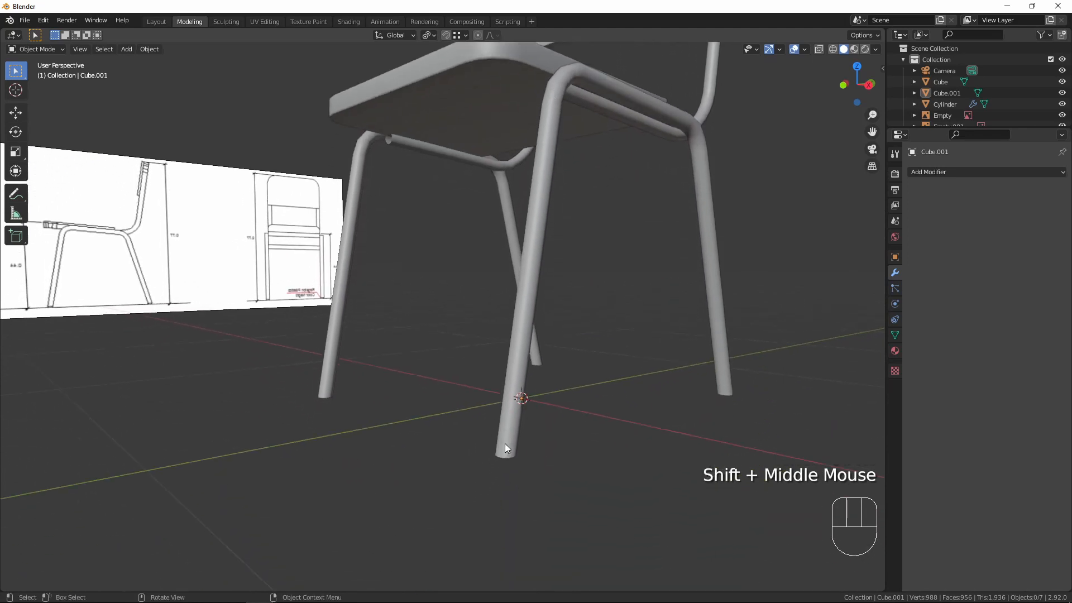
pyautogui.moveTo(642, 383); pyautogui.dragTo(503, 441, button='middle')
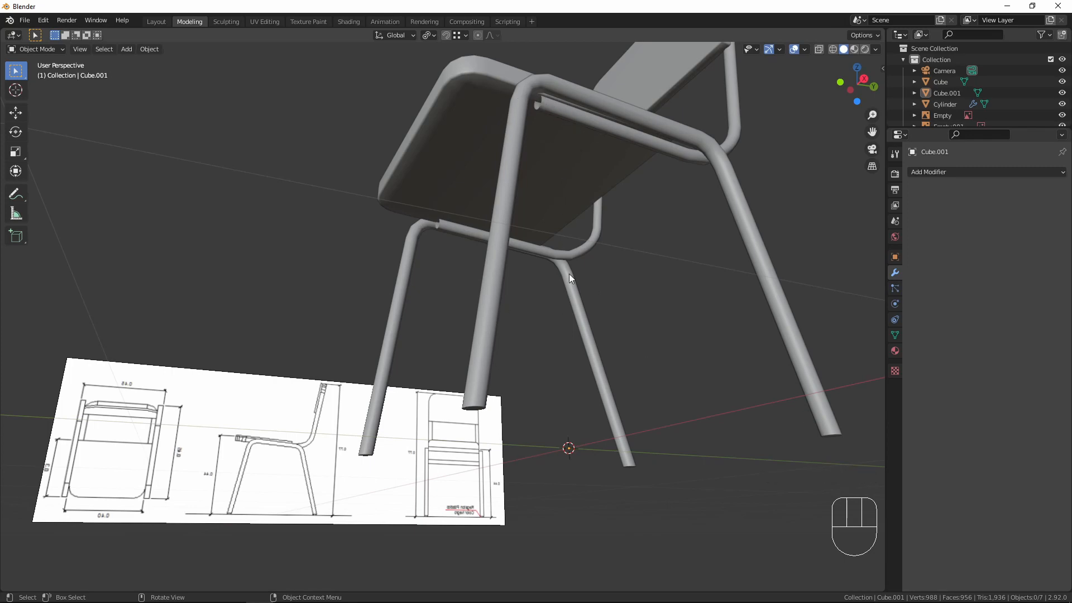
pyautogui.moveTo(569, 273); pyautogui.dragTo(450, 433, button='middle')
# - Select the tubular frame for mesh editing and add an edge loop just above the front leg's foot in side view
pyautogui.click(401, 425)
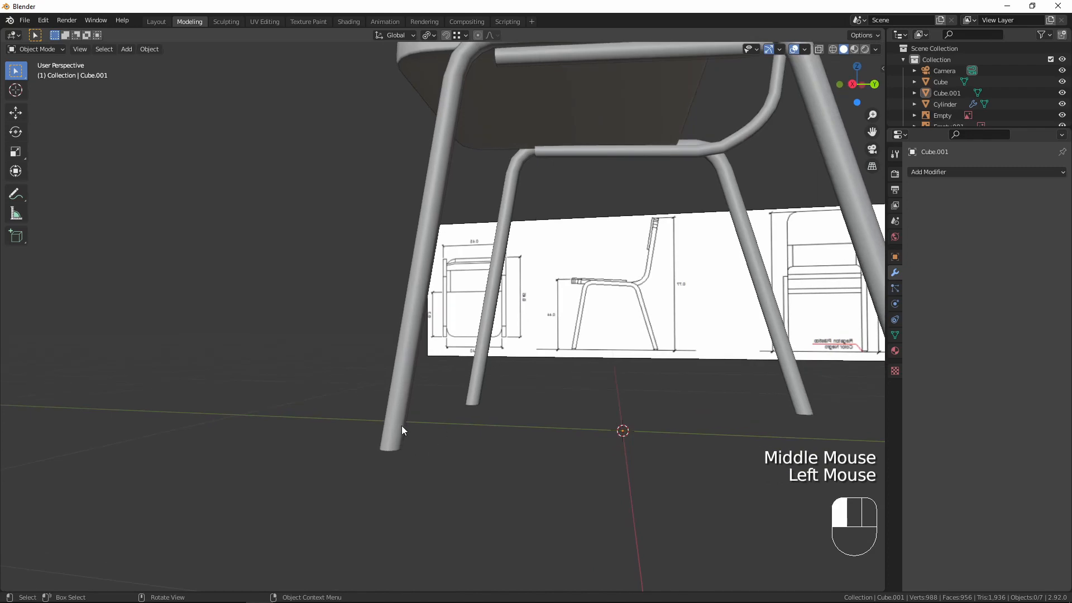
pyautogui.click(397, 386)
pyautogui.scroll(-2, 409, 386)
pyautogui.moveTo(413, 385); pyautogui.dragTo(479, 329, button='middle')
pyautogui.press('Tab')
pyautogui.scroll(2, 549, 329)
pyautogui.scroll(-2, 565, 321)
pyautogui.press('KP_3')
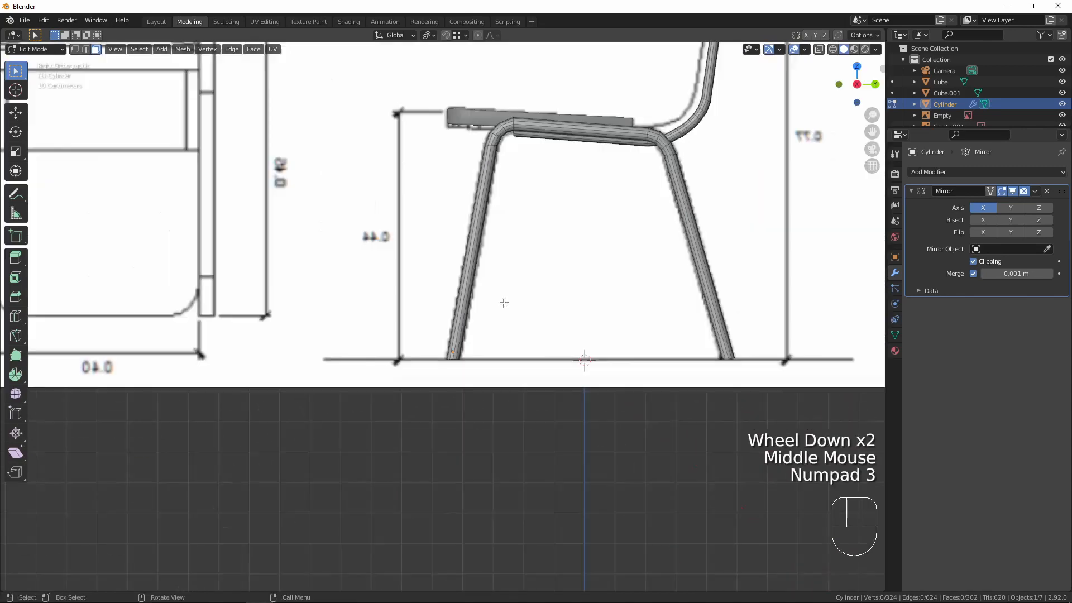
pyautogui.scroll(1, 519, 235)
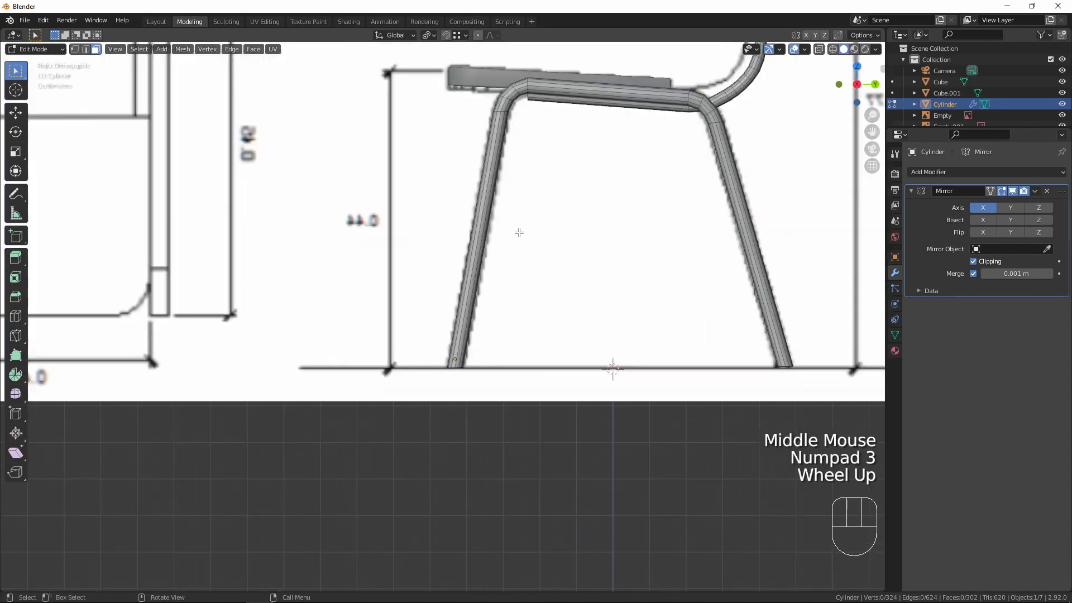
pyautogui.hotkey('ctrl', 'r')
pyautogui.click(472, 312)
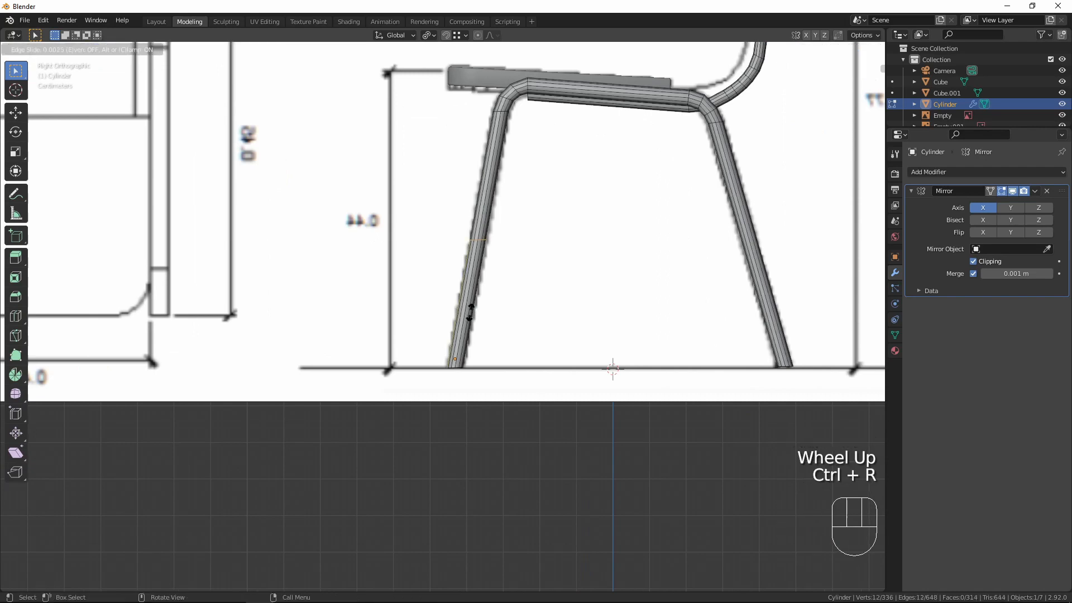
pyautogui.click(451, 427)
# - Add an edge loop near the rear leg's foot and slide it down closer to the leg end
pyautogui.hotkey('ctrl', 'r')
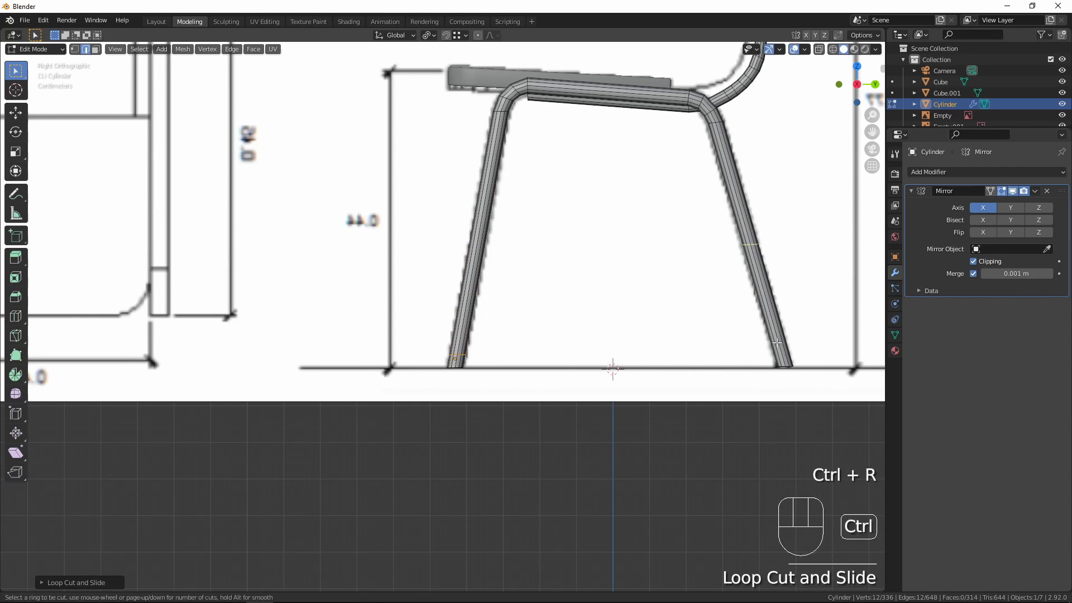
pyautogui.click(787, 348)
pyautogui.click(801, 430)
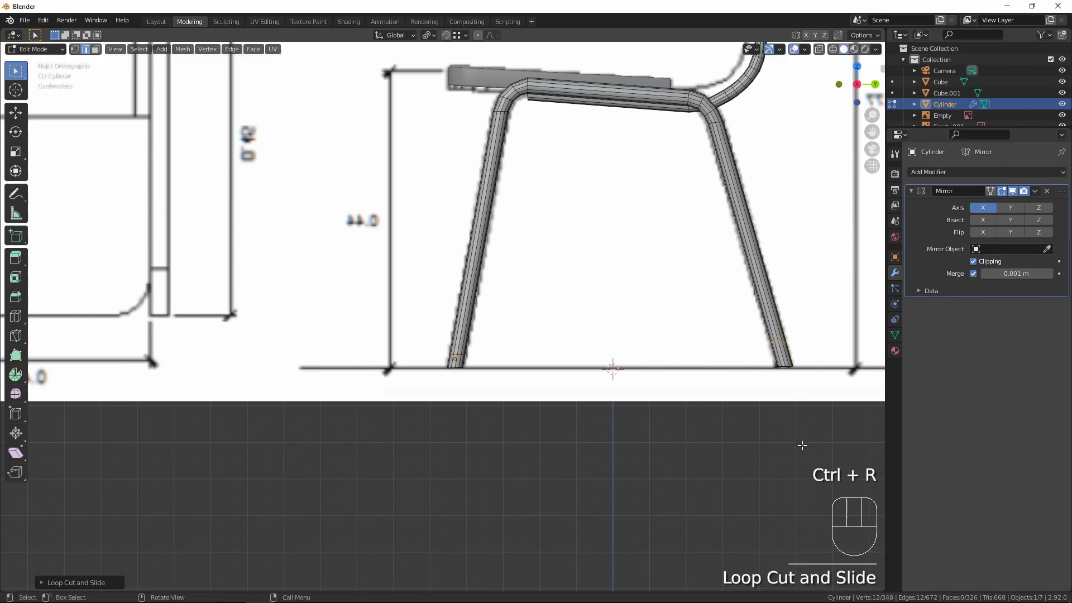
pyautogui.press('g')
pyautogui.press('g')
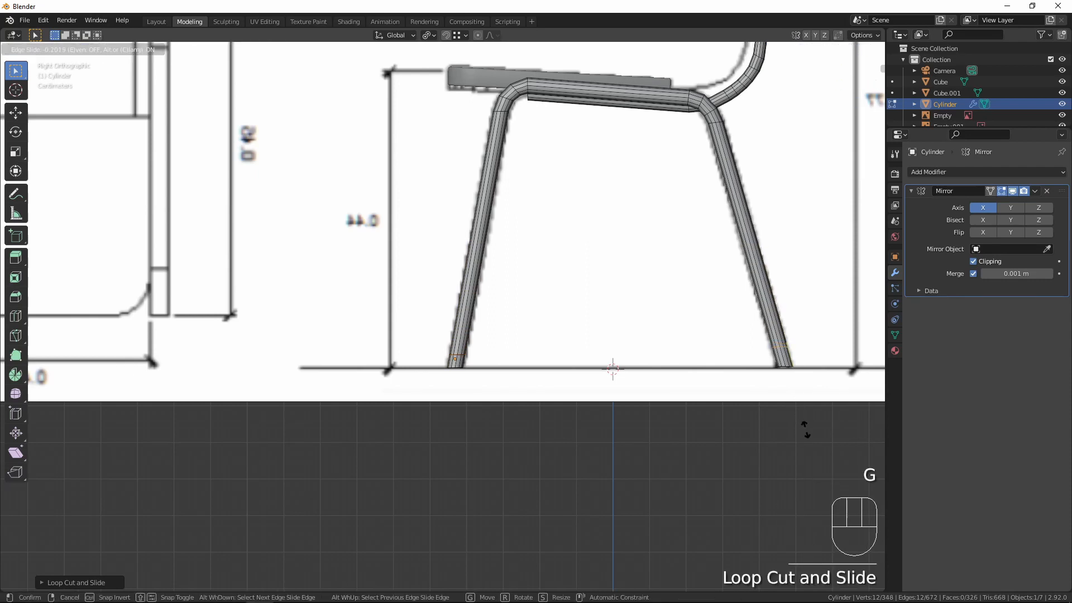
pyautogui.click(816, 461)
# - Select the edge loops above both feet and bevel them by about 0.006 m with two segments
pyautogui.scroll(2, 502, 376)
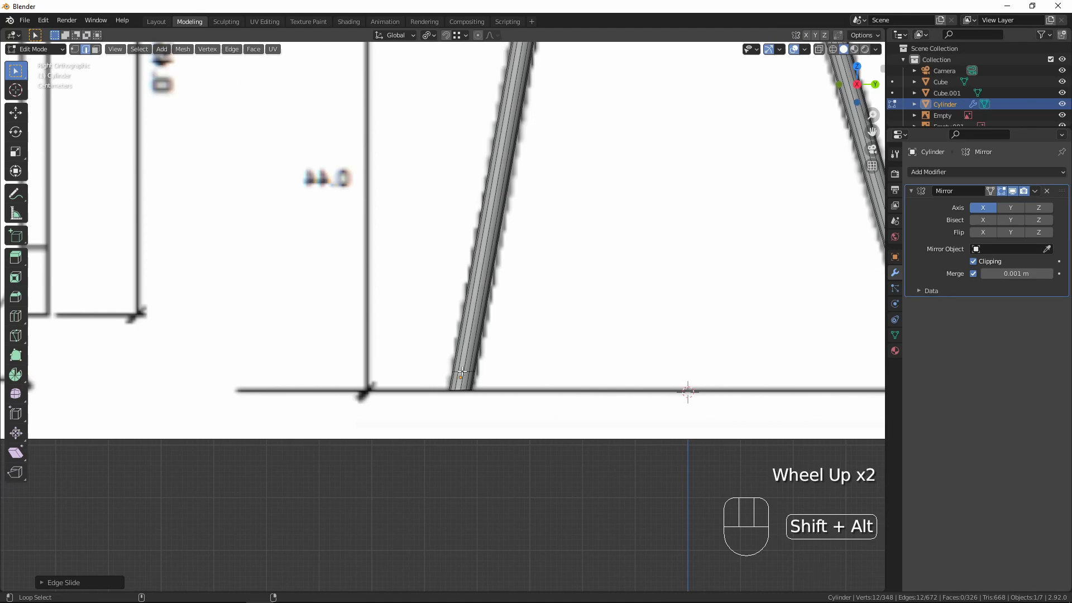
pyautogui.keyDown('alt'); pyautogui.keyDown('shift'); pyautogui.click(622, 374); pyautogui.keyUp('shift'); pyautogui.keyUp('alt')
pyautogui.keyDown('shift'); pyautogui.moveTo(642, 376); pyautogui.dragTo(504, 363, button='middle'); pyautogui.keyUp('shift')
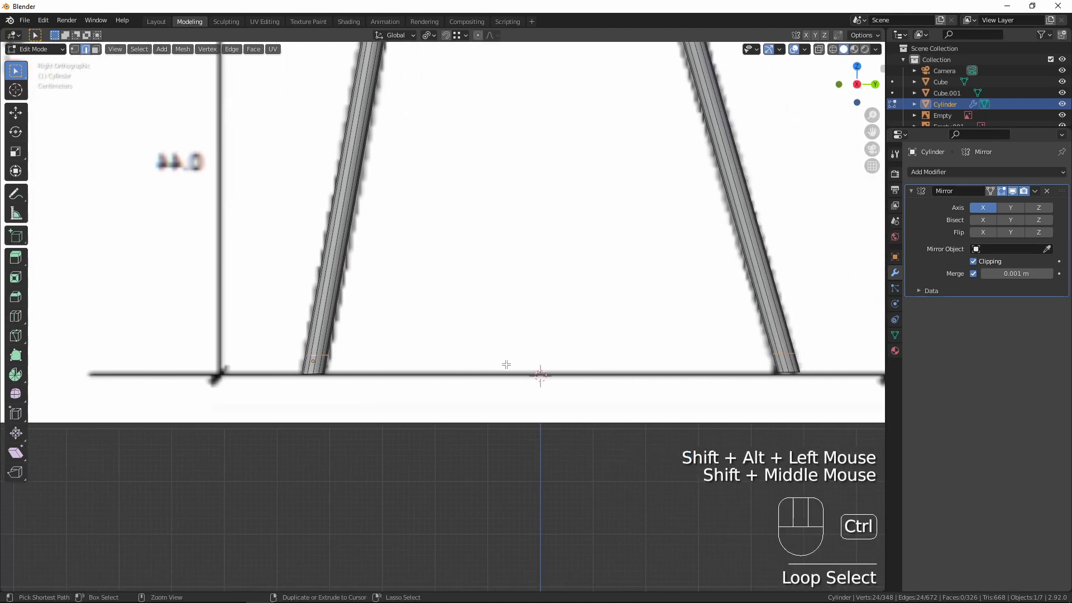
pyautogui.hotkey('ctrl', 'b')
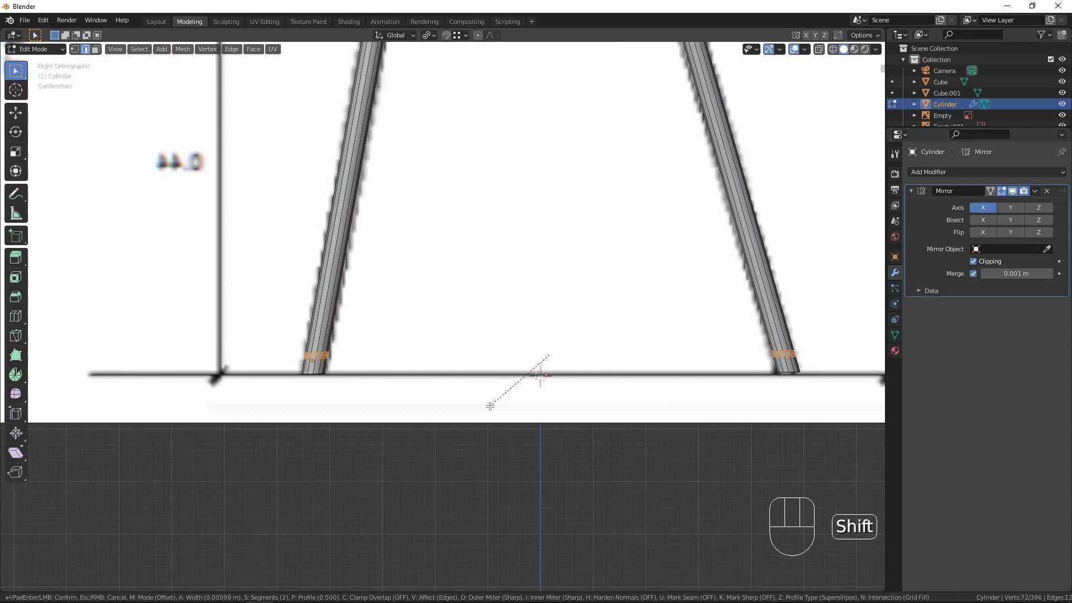
pyautogui.click(490, 406)
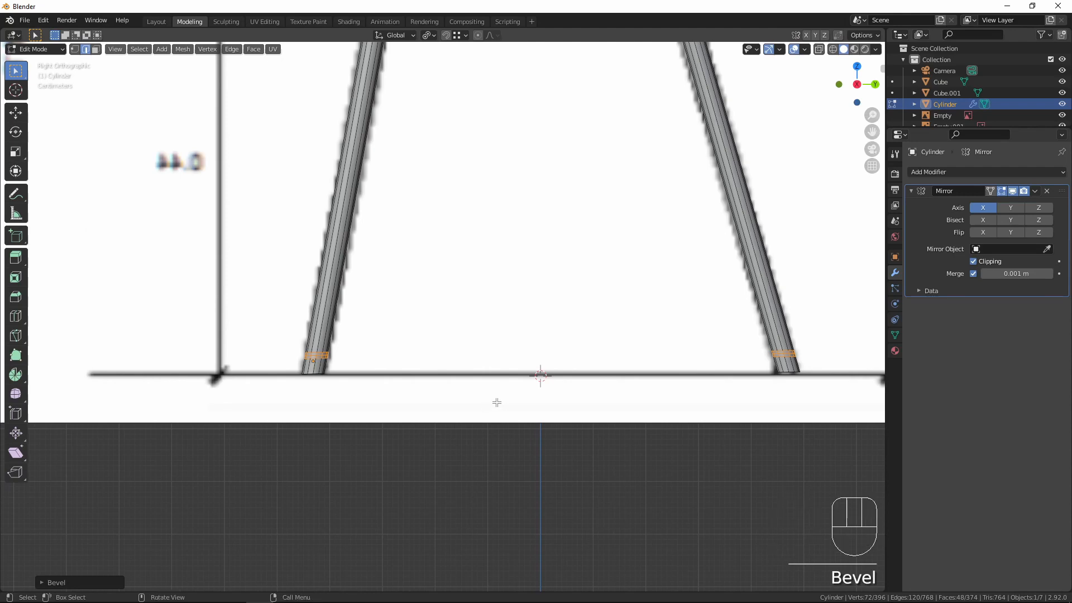
# - Reduce the selection to the middle loops, set the pivot to Individual Origins and scale them down into grooves, checking the feet from several angles
pyautogui.press('ctrl+KP_Subtract')
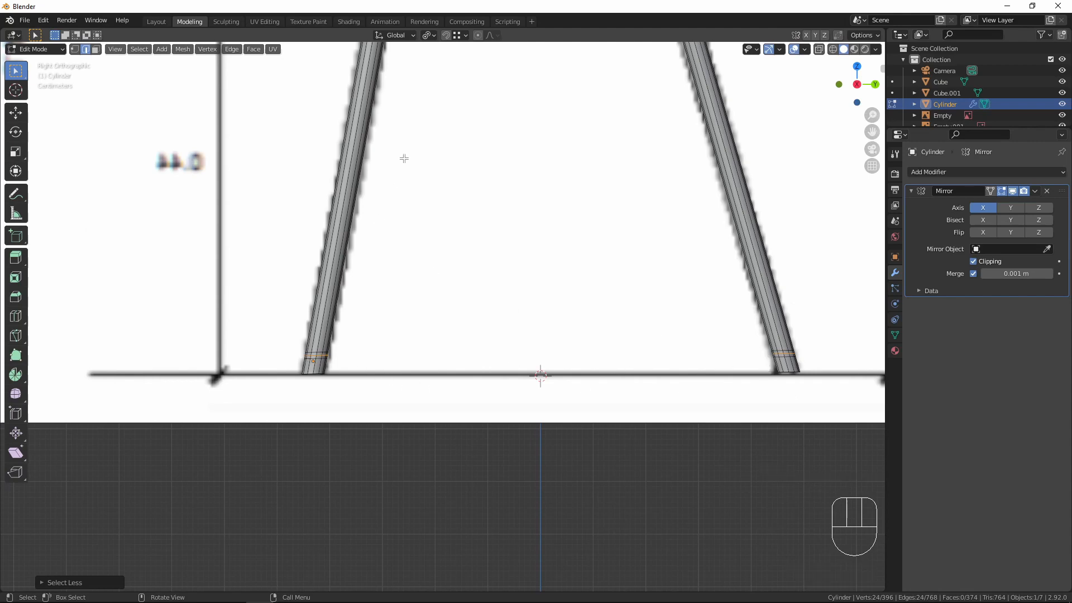
pyautogui.click(430, 35)
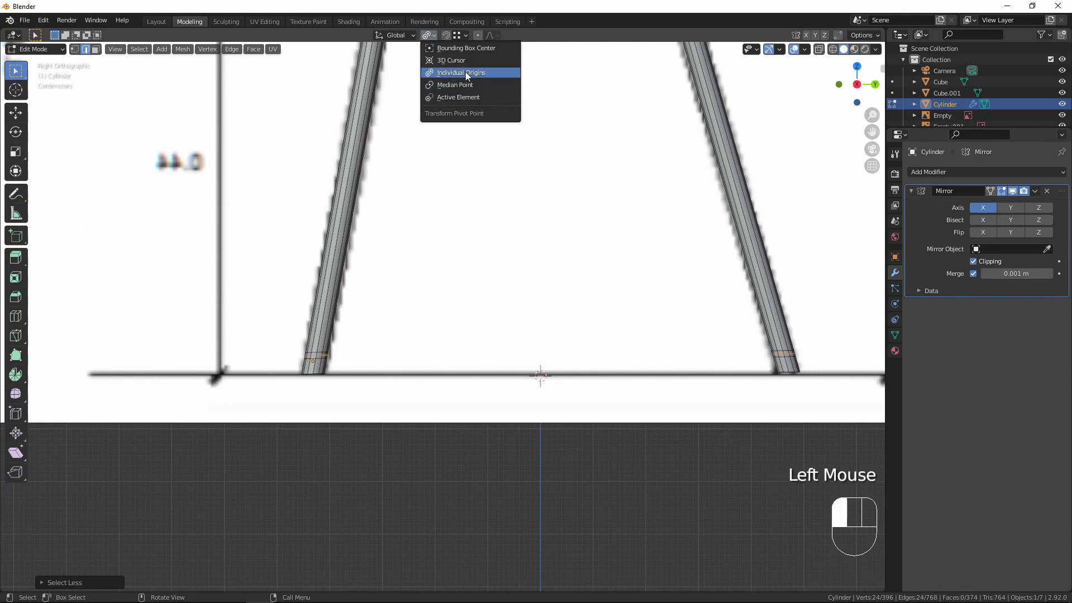
pyautogui.click(435, 72)
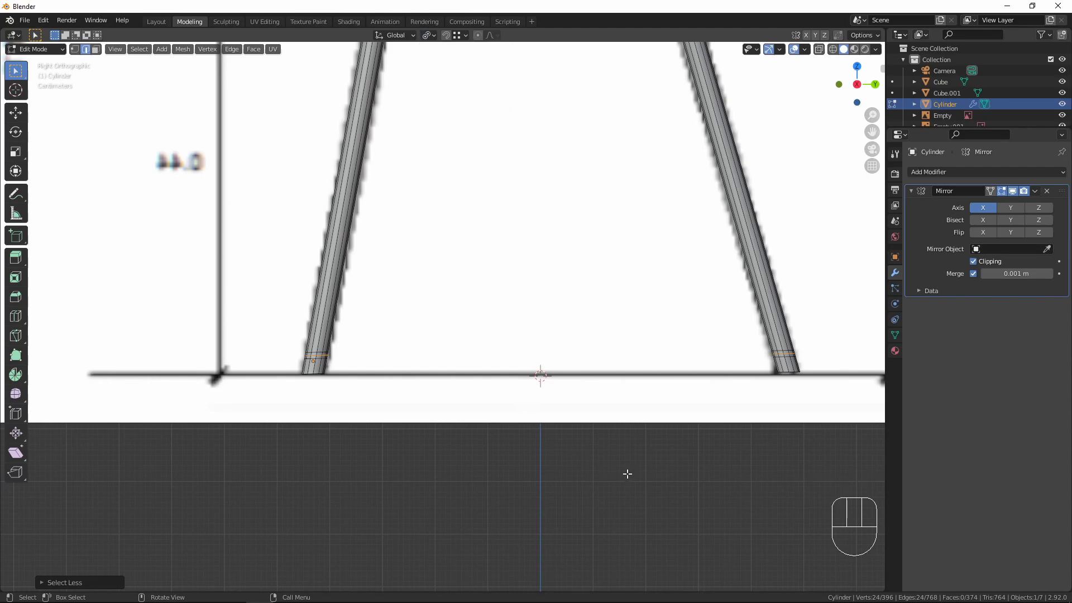
pyautogui.press('s')
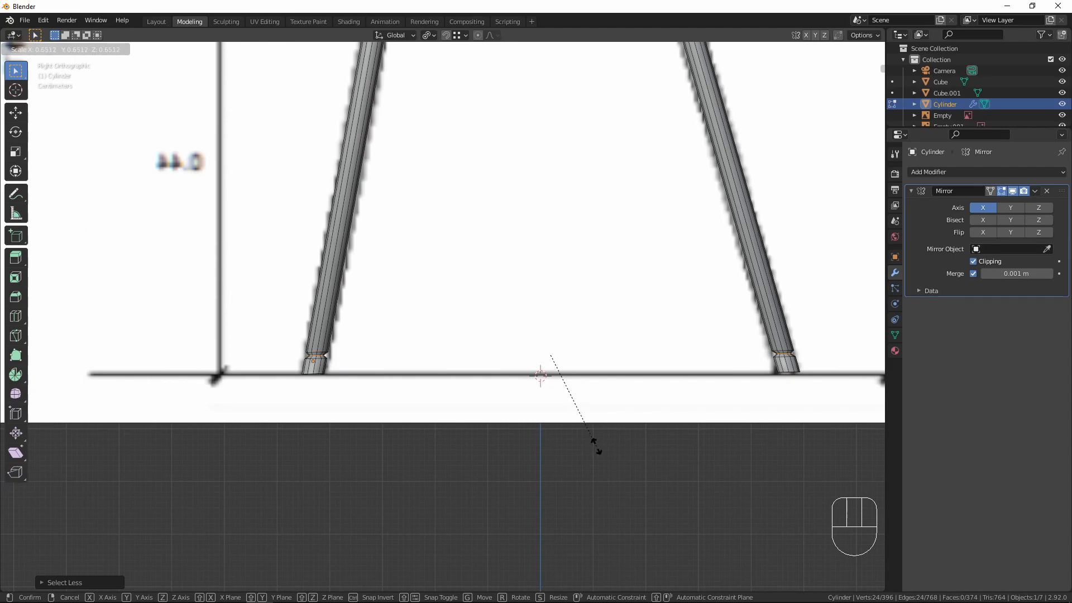
pyautogui.click(595, 446)
pyautogui.press('Tab')
pyautogui.scroll(-2, 575, 364)
pyautogui.moveTo(575, 364); pyautogui.dragTo(671, 326, button='middle')
pyautogui.moveTo(645, 380); pyautogui.dragTo(576, 394, button='middle')
pyautogui.press('Tab')
pyautogui.moveTo(506, 414); pyautogui.dragTo(573, 414, button='middle')
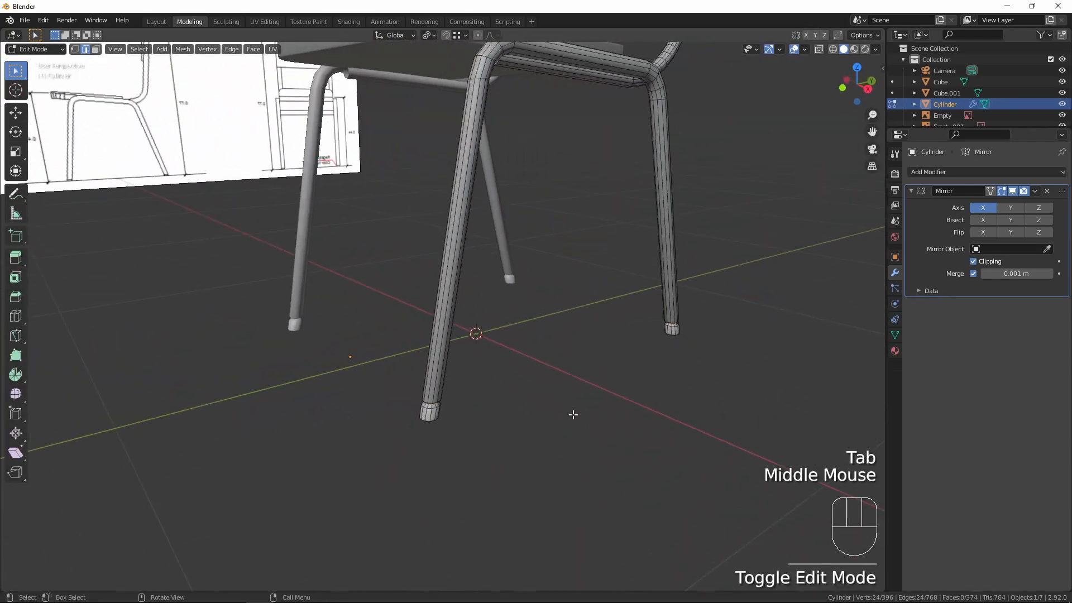
# - Select the side face loops of the front and rear foot caps and scale them outward with Z locked, then deselect everything in Object Mode
pyautogui.press('3')
pyautogui.scroll(1, 495, 418)
pyautogui.keyDown('alt'); pyautogui.click(423, 440); pyautogui.keyUp('alt')
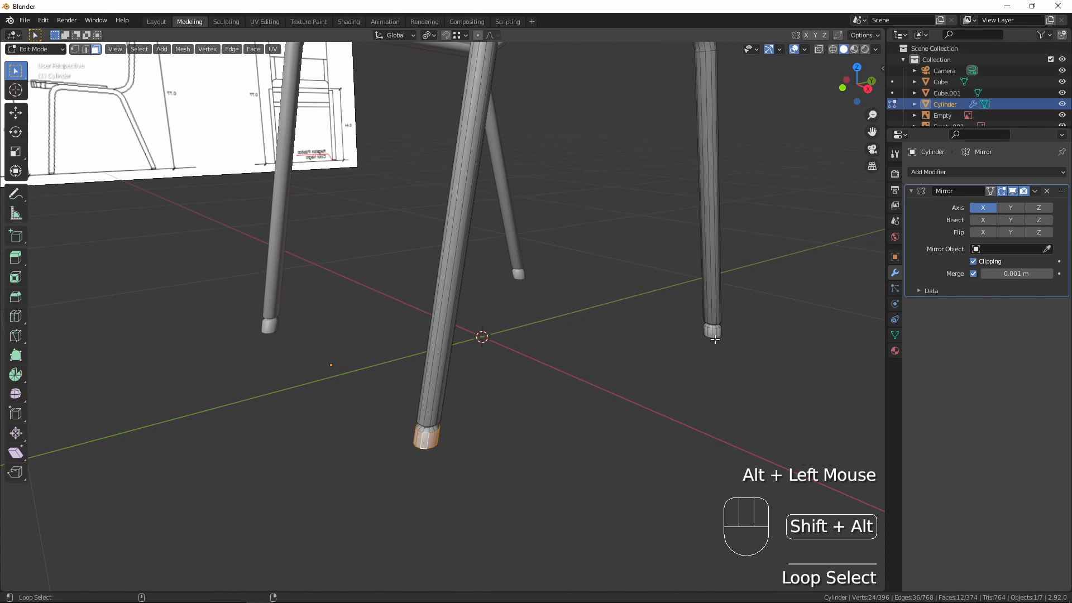
pyautogui.keyDown('alt'); pyautogui.keyDown('shift'); pyautogui.click(714, 334); pyautogui.keyUp('shift'); pyautogui.keyUp('alt')
pyautogui.moveTo(670, 433); pyautogui.dragTo(632, 435, button='middle')
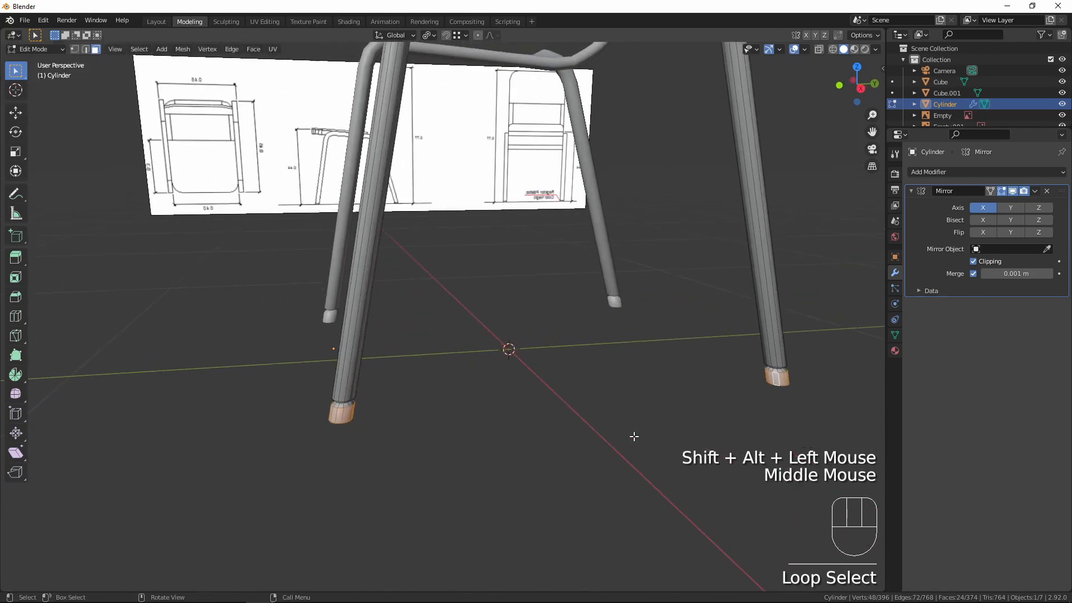
pyautogui.press('KP_3')
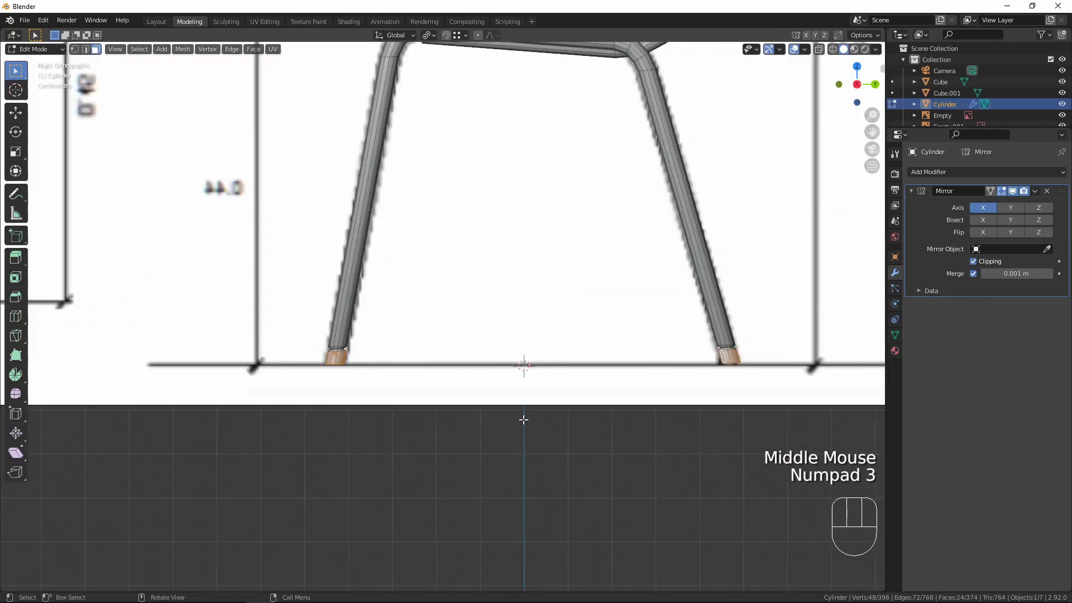
pyautogui.press('s')
pyautogui.hotkey('shift', 'z')
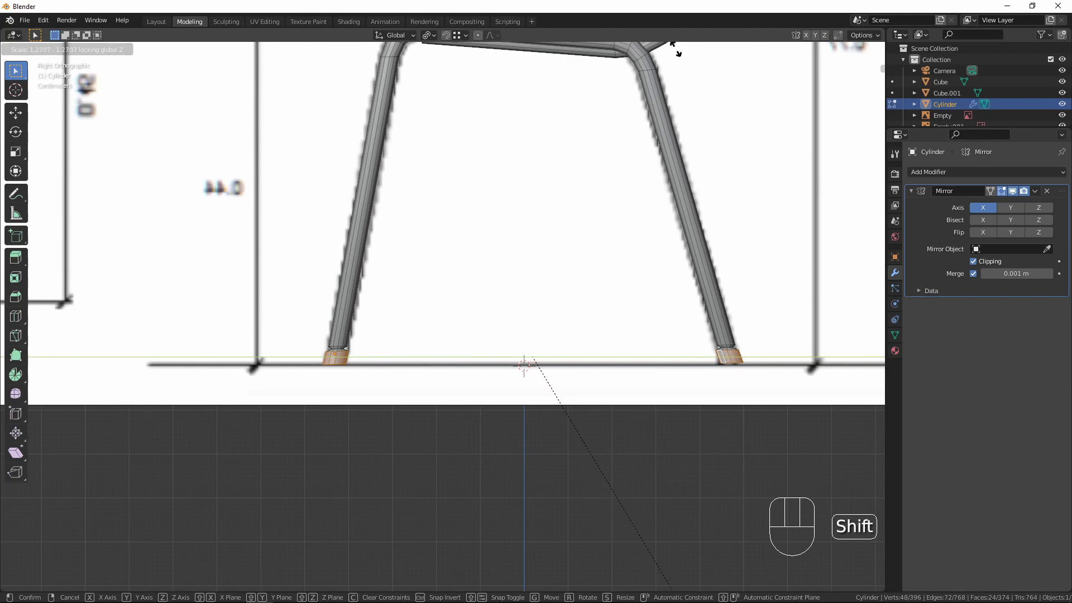
pyautogui.click(720, 141)
pyautogui.press('Tab')
pyautogui.moveTo(550, 232); pyautogui.dragTo(492, 306, button='middle')
pyautogui.press('a')
pyautogui.press('a')
pyautogui.scroll(-2, 594, 271)
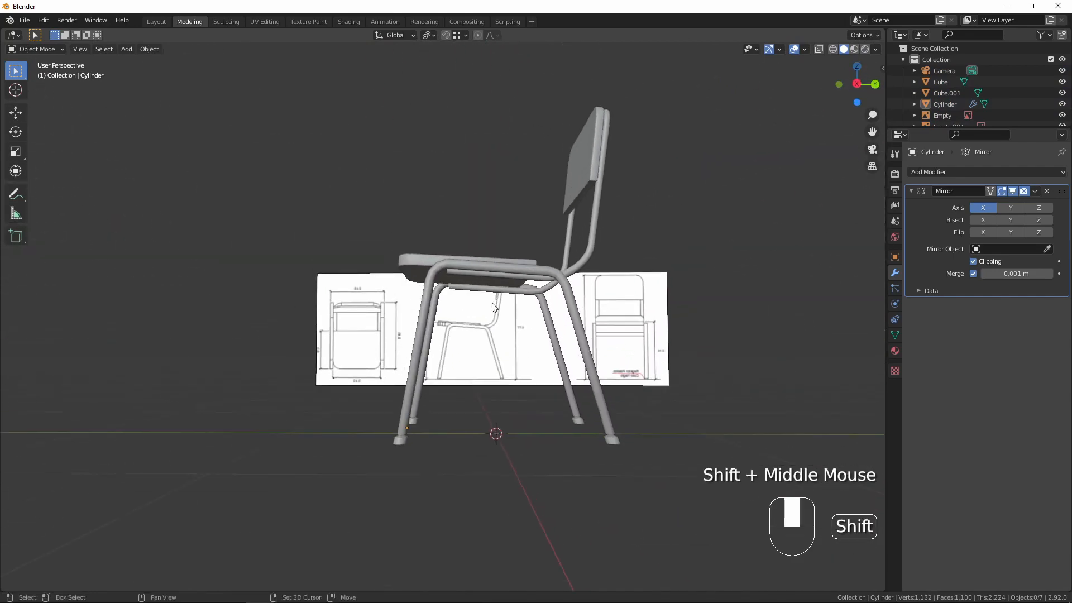
# - Select the open end loop of the frame tube under the seat in Edit Mode and fill it with a face
pyautogui.scroll(2, 493, 306)
pyautogui.moveTo(471, 220); pyautogui.dragTo(502, 195, button='middle')
pyautogui.click(511, 172)
pyautogui.press('Tab')
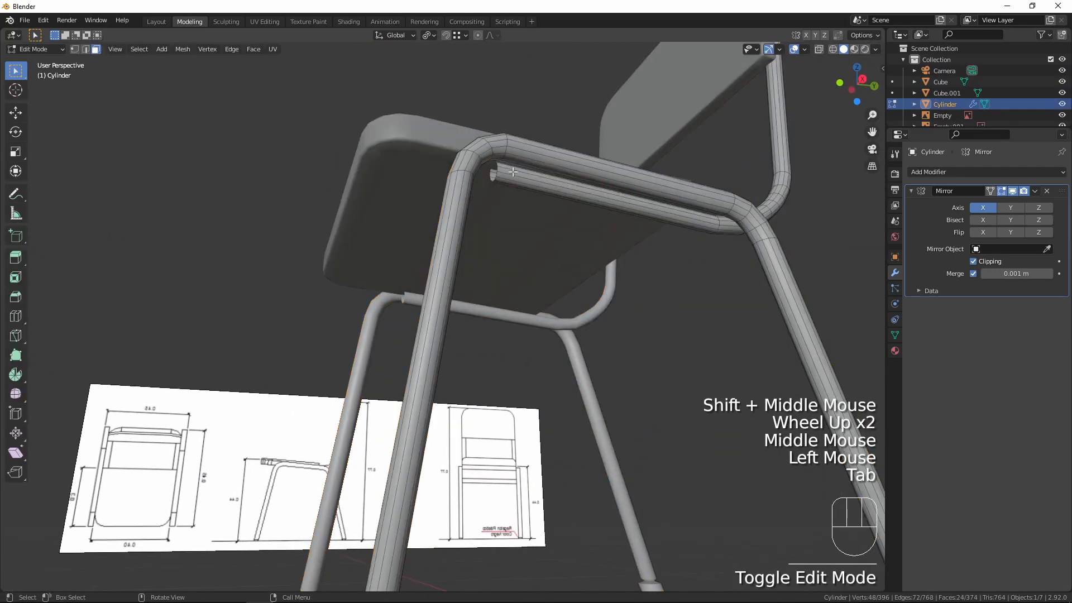
pyautogui.scroll(2, 513, 172)
pyautogui.press('2')
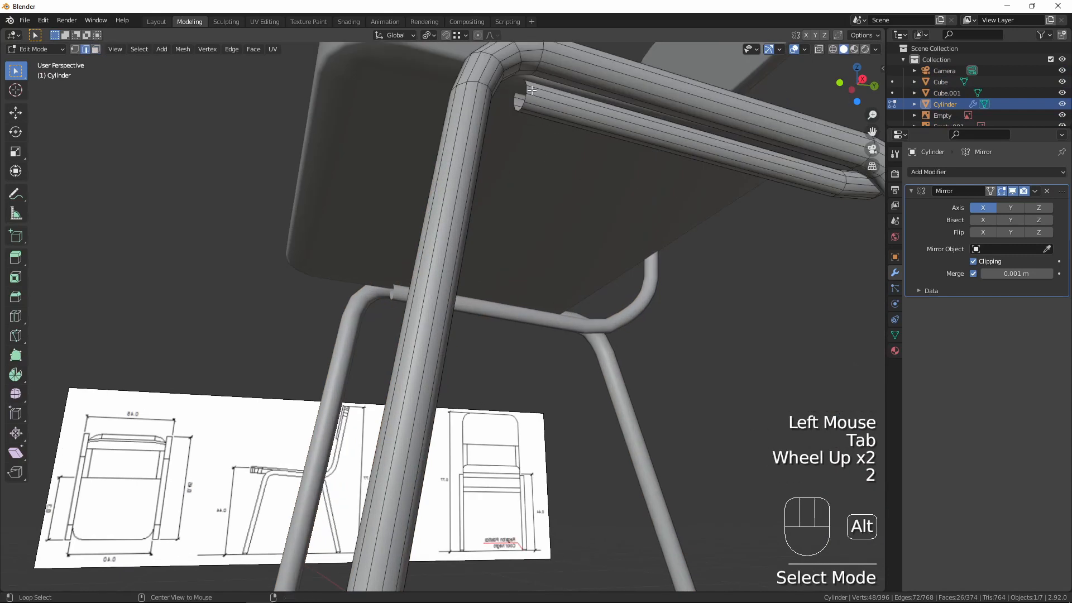
pyautogui.keyDown('alt'); pyautogui.click(525, 89); pyautogui.keyUp('alt')
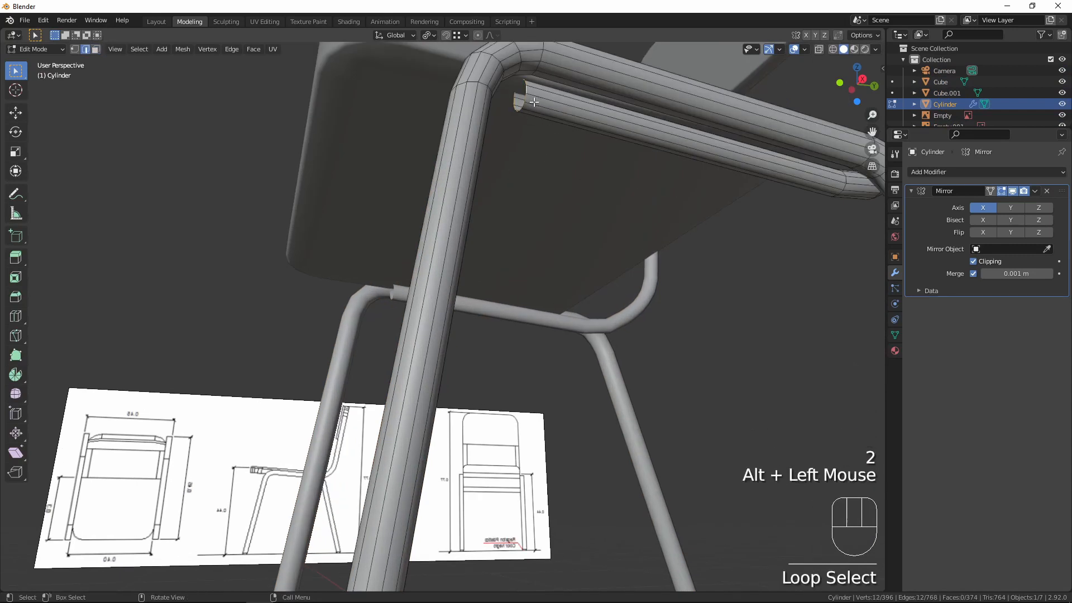
pyautogui.press('f')
# - Add an edge loop close to the capped tube end under the seat and bevel it by about 0.0012 m with two segments
pyautogui.keyDown('shift'); pyautogui.moveTo(545, 127); pyautogui.dragTo(486, 275, button='middle'); pyautogui.keyUp('shift')
pyautogui.scroll(2, 512, 220)
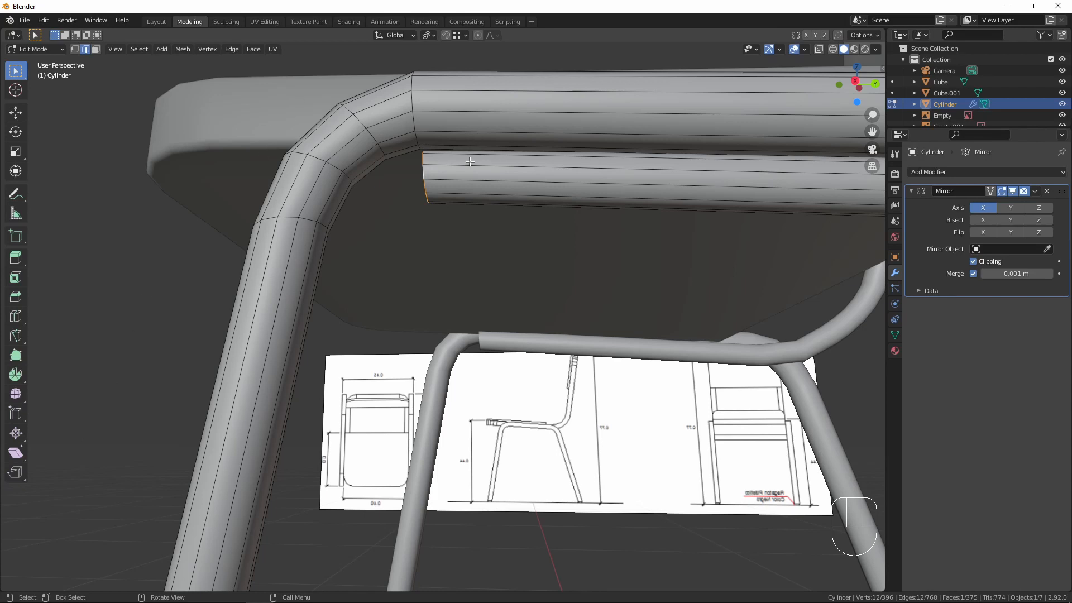
pyautogui.hotkey('ctrl', 'r')
pyautogui.click(522, 170)
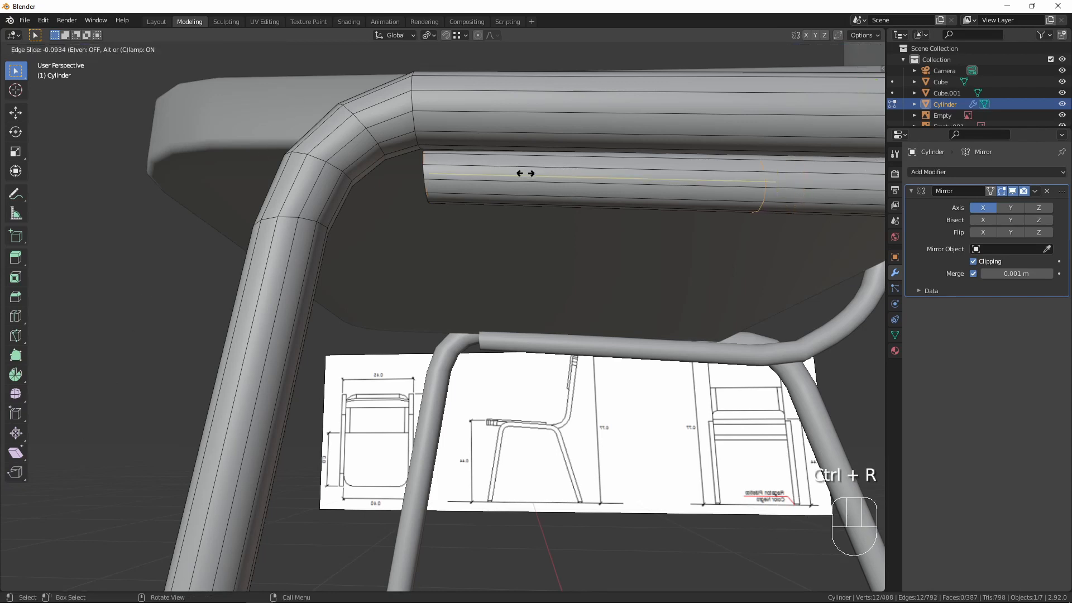
pyautogui.click(181, 187)
pyautogui.hotkey('ctrl', 'b')
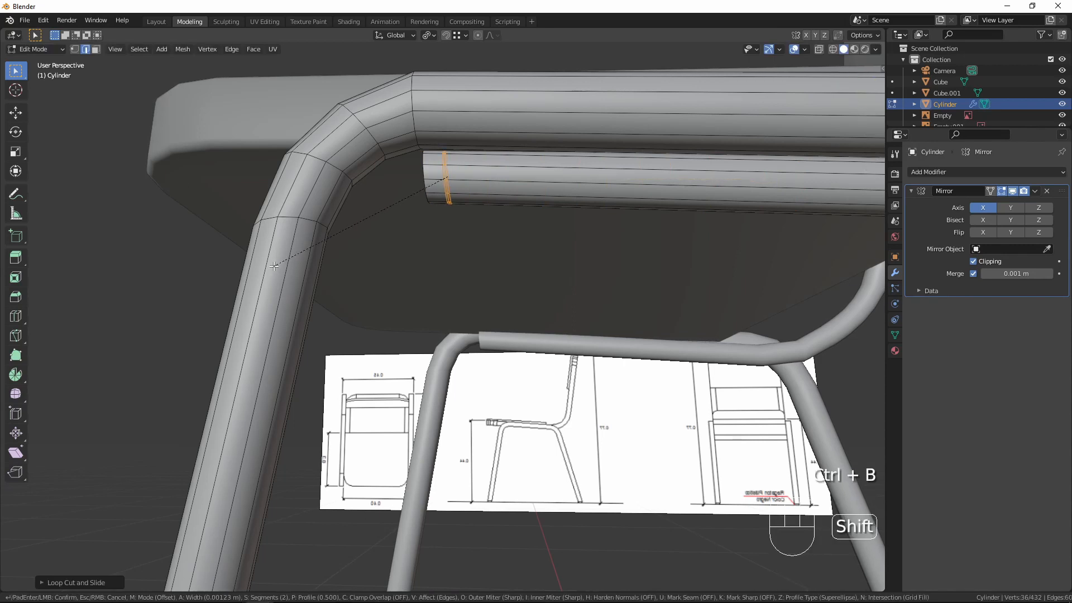
pyautogui.click(274, 266)
# - Reduce the selection to the middle loop near the tube end, scale it down into a groove and mark it as a seam
pyautogui.press('ctrl+KP_Subtract')
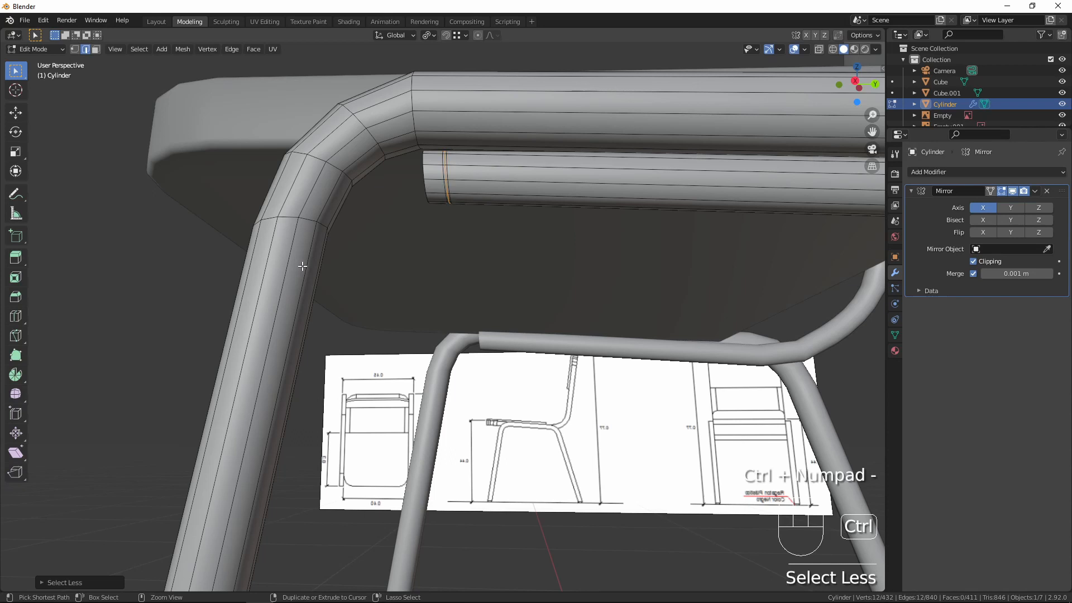
pyautogui.press('s')
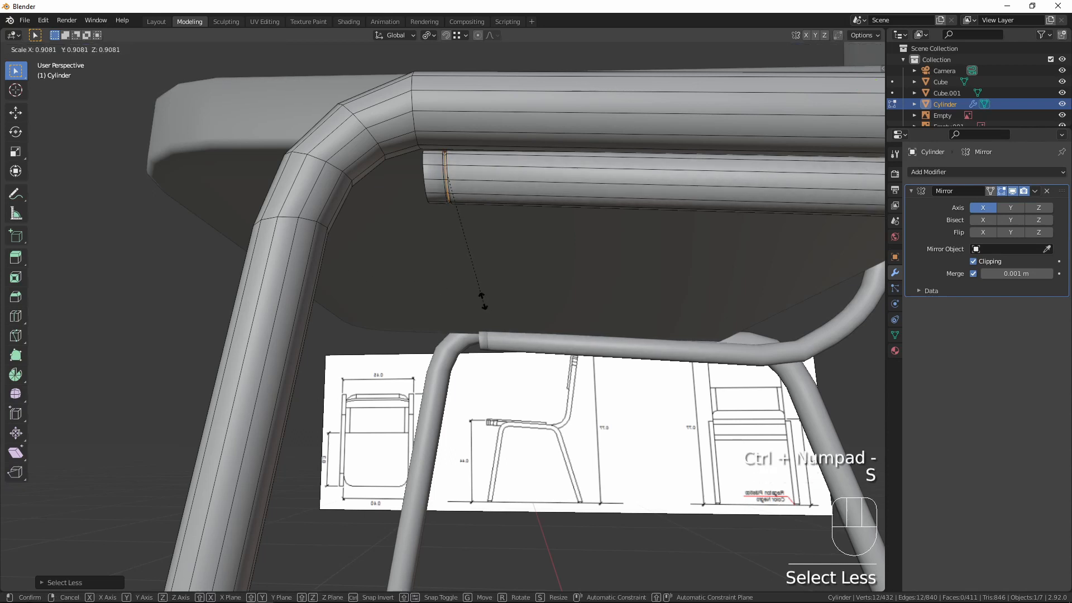
pyautogui.click(478, 293)
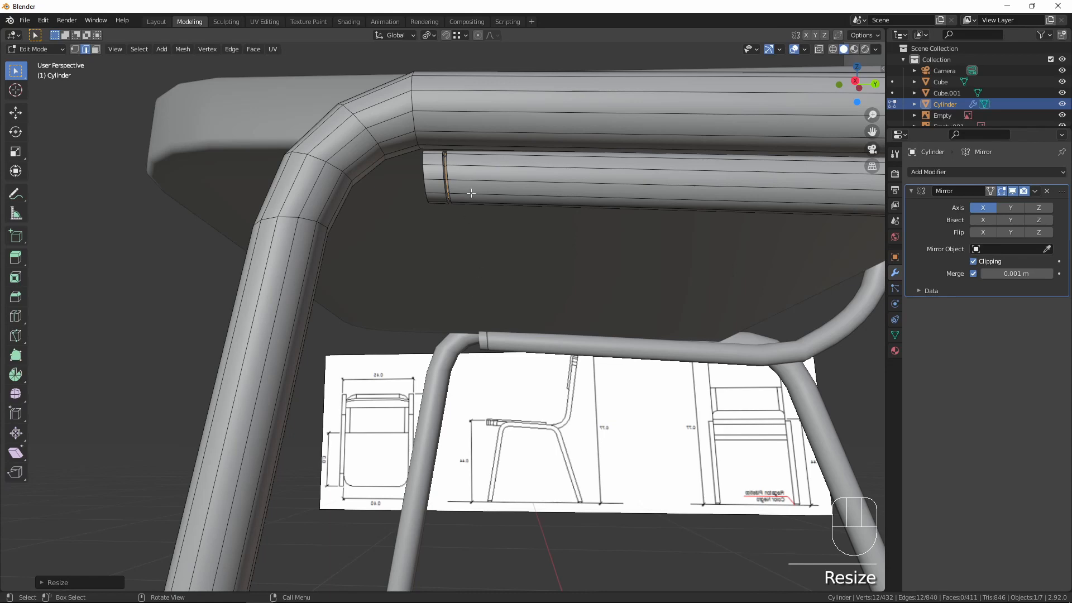
pyautogui.hotkey('ctrl', 'e')
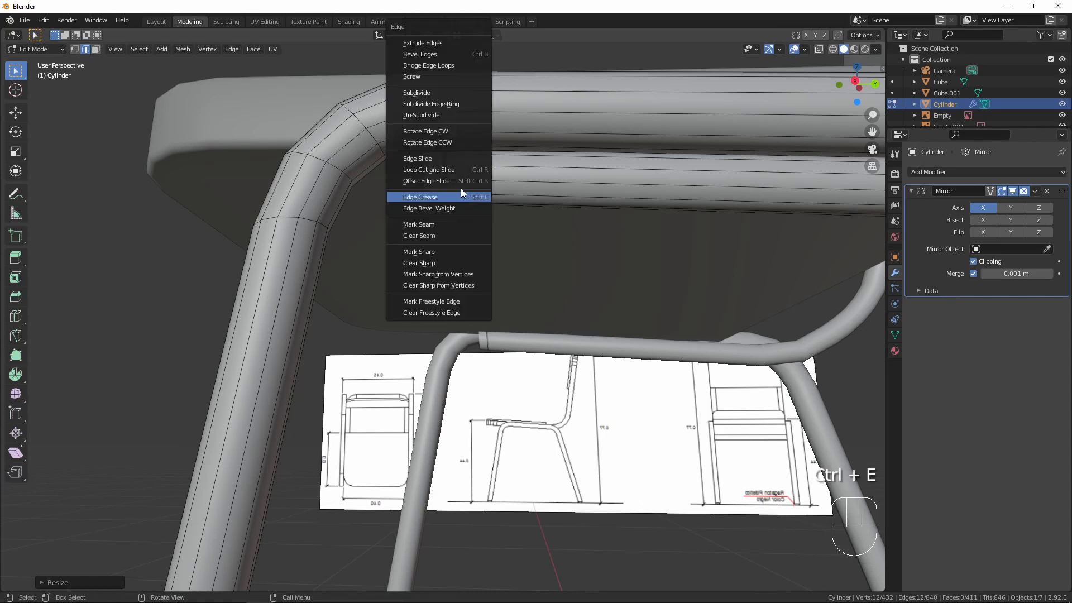
pyautogui.click(440, 224)
pyautogui.scroll(-2, 499, 229)
pyautogui.scroll(-2, 499, 229)
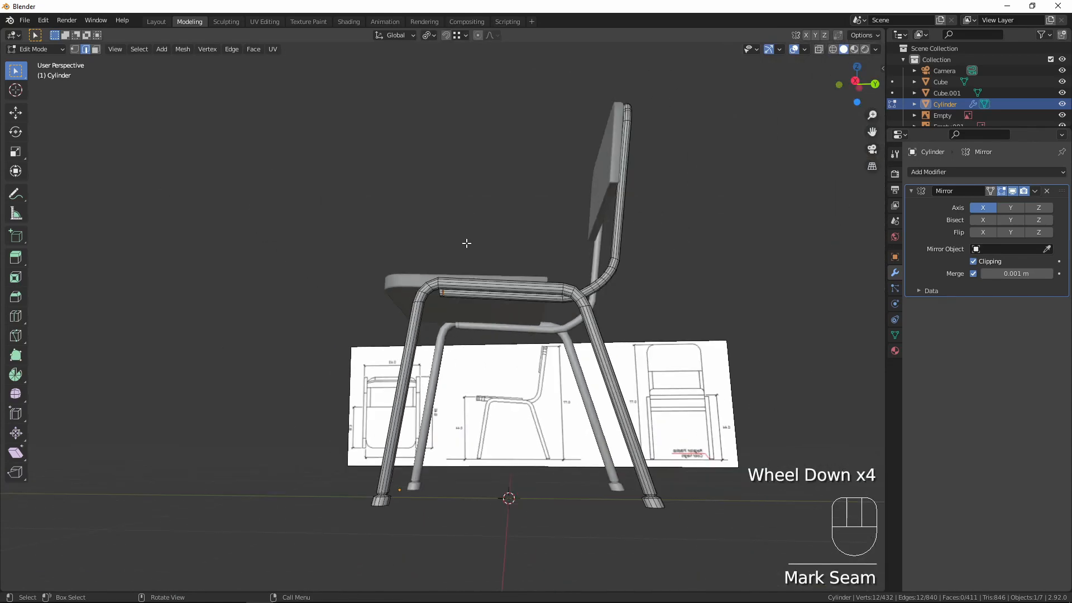
# - Select the ring of faces just above the front foot's groove and scale it slightly outward with Z locked
pyautogui.keyDown('shift'); pyautogui.moveTo(467, 241); pyautogui.dragTo(520, 313, button='middle'); pyautogui.keyUp('shift')
pyautogui.scroll(6, 531, 319)
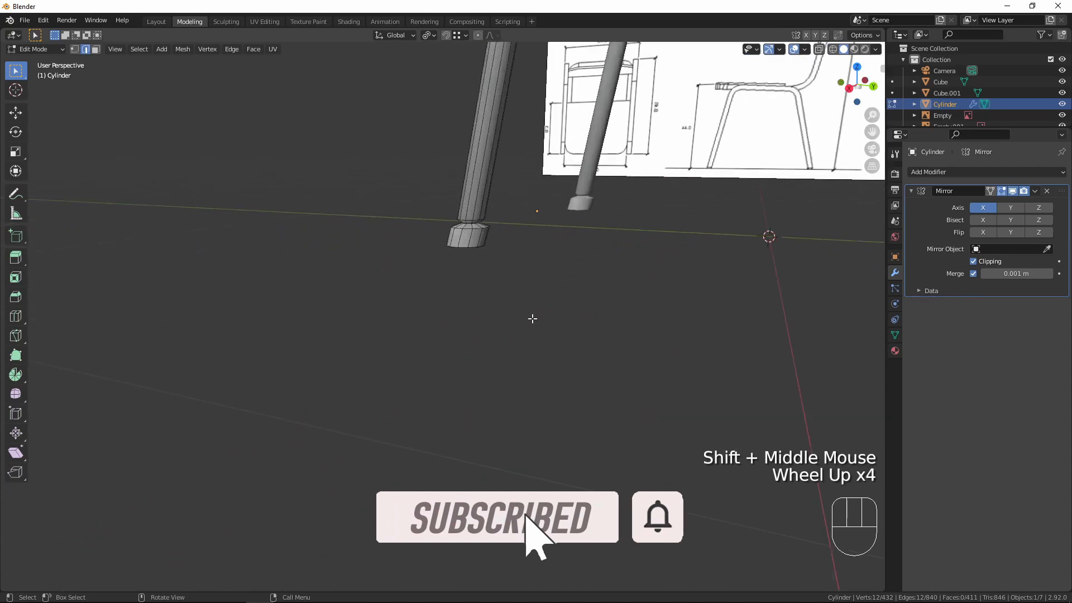
pyautogui.keyDown('shift'); pyautogui.moveTo(558, 275); pyautogui.dragTo(531, 376, button='middle'); pyautogui.keyUp('shift')
pyautogui.scroll(3, 493, 237)
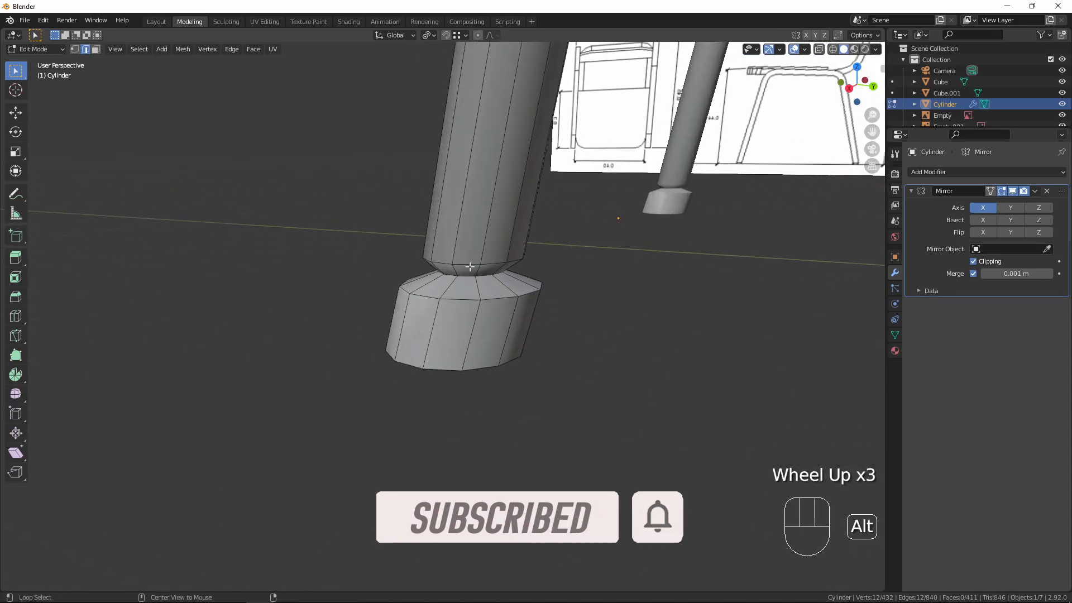
pyautogui.press('3')
pyautogui.keyDown('alt'); pyautogui.click(452, 271); pyautogui.keyUp('alt')
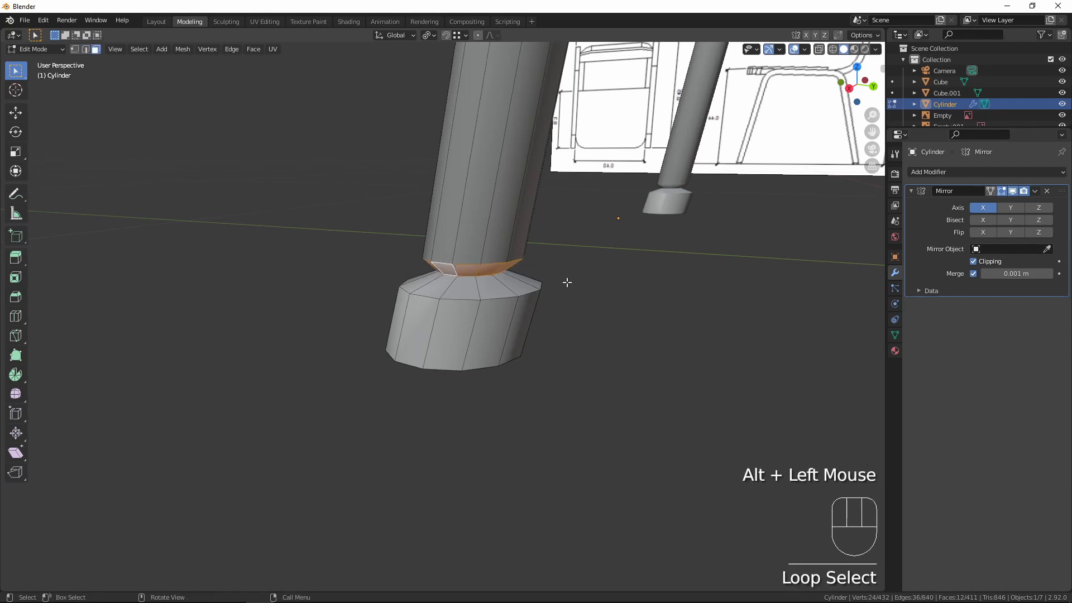
pyautogui.press('s')
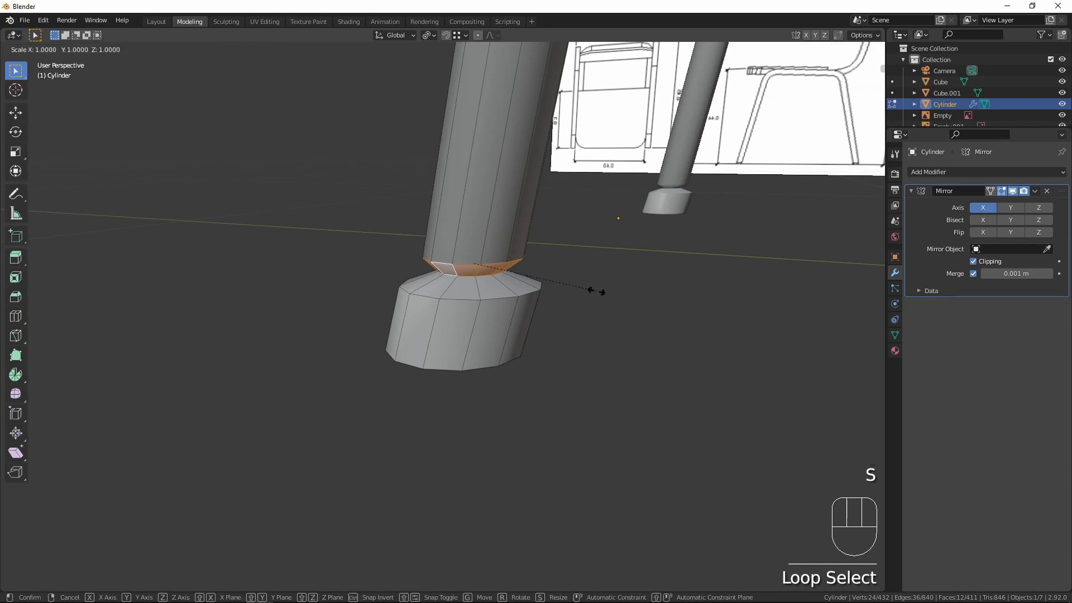
pyautogui.hotkey('shift', 'z')
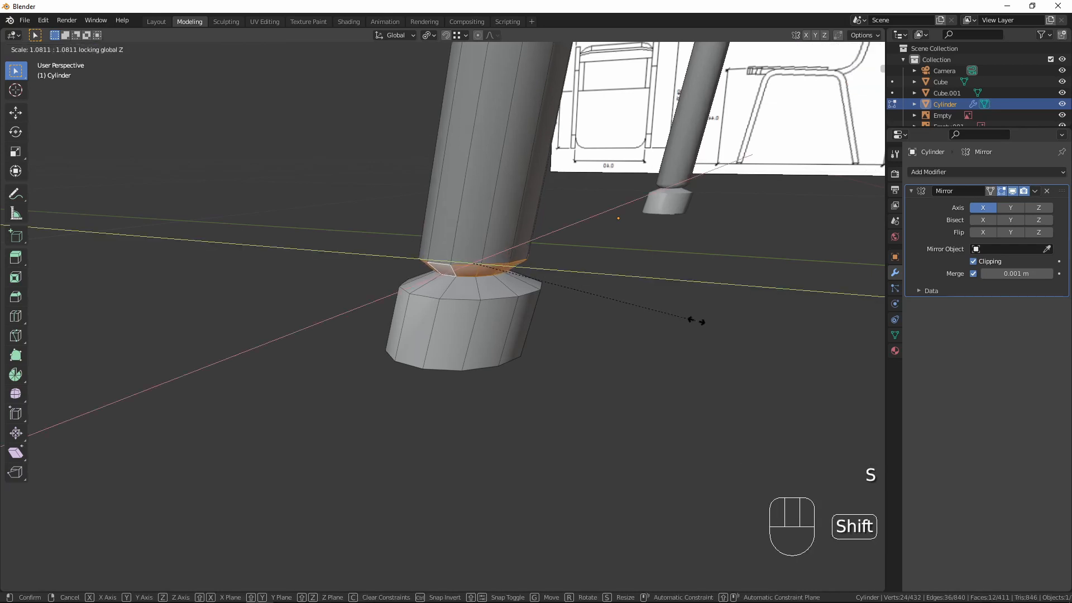
pyautogui.click(653, 311)
# - Scale up the edge loop in the front foot's groove to make the groove shallower
pyautogui.press('2')
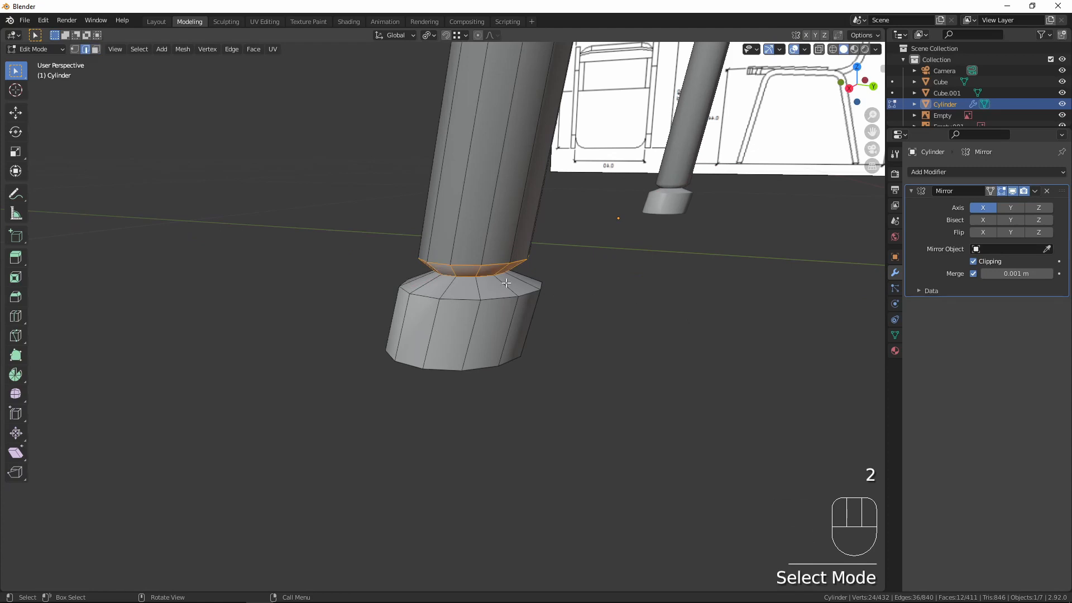
pyautogui.keyDown('alt'); pyautogui.click(638, 308); pyautogui.keyUp('alt')
pyautogui.press('s')
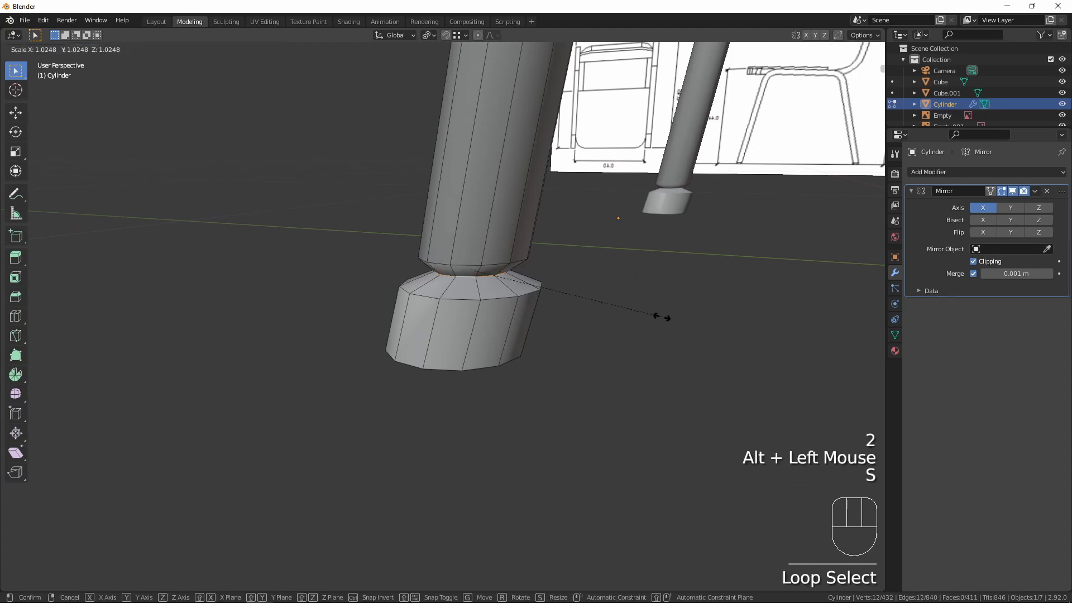
pyautogui.click(735, 329)
pyautogui.scroll(-2, 555, 254)
pyautogui.press('Tab')
pyautogui.scroll(-3, 541, 260)
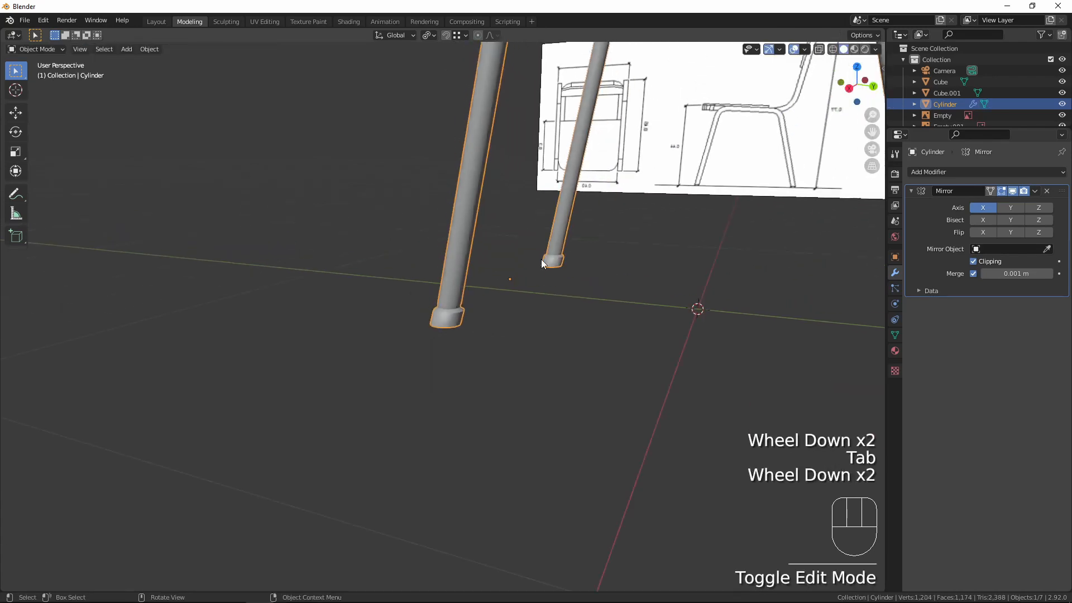
# - Select the side face loop of the front foot cap and scale it slightly inward with Z locked
pyautogui.moveTo(541, 259); pyautogui.dragTo(491, 307, button='middle')
pyautogui.scroll(3, 554, 281)
pyautogui.press('Tab')
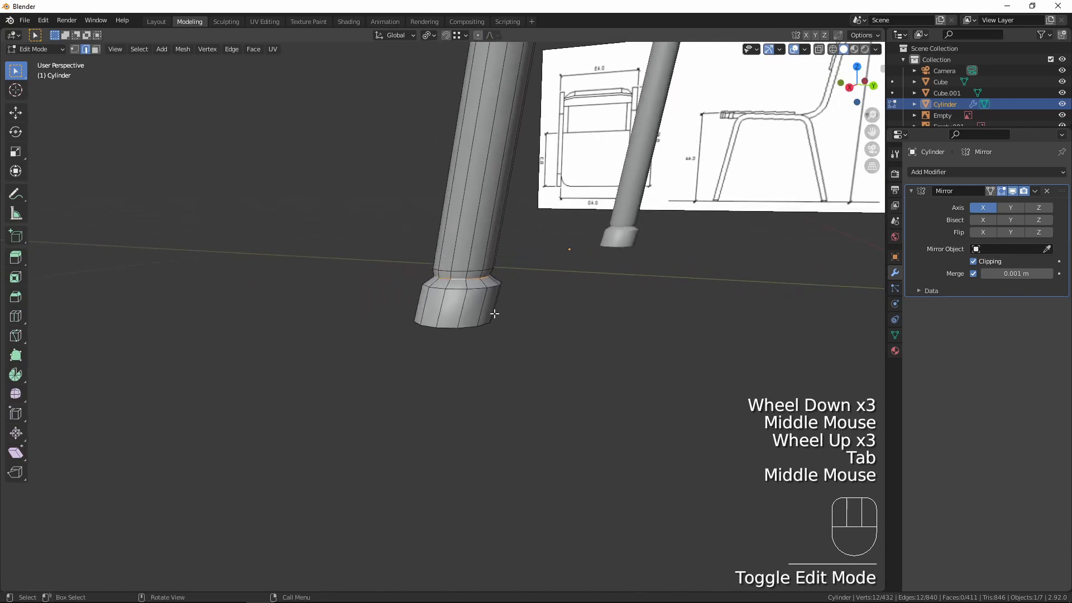
pyautogui.press('3')
pyautogui.keyDown('alt'); pyautogui.click(466, 303); pyautogui.keyUp('alt')
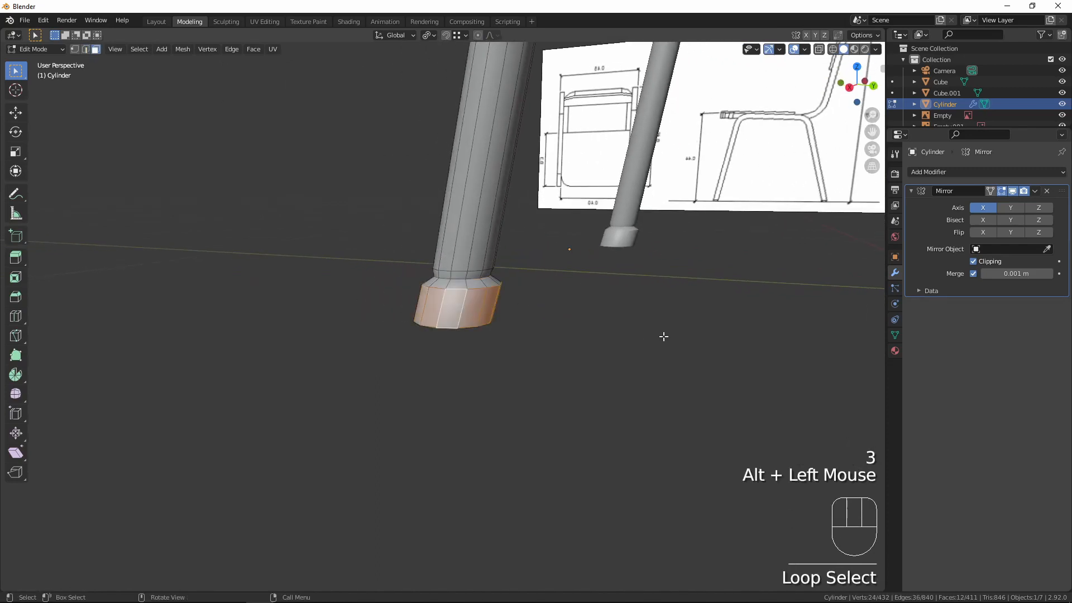
pyautogui.press('s')
pyautogui.hotkey('shift', 'z')
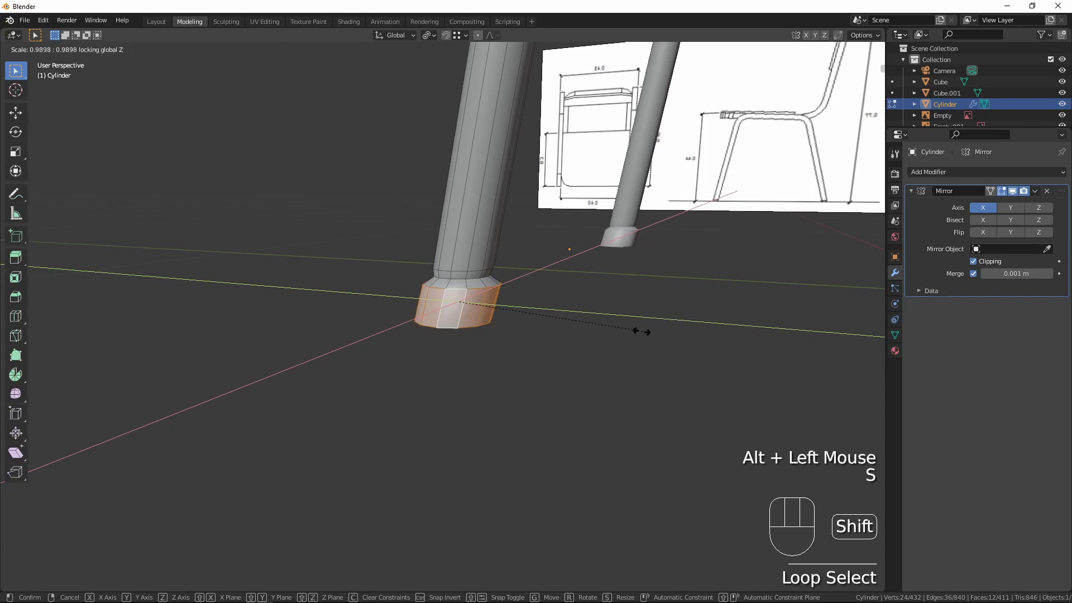
pyautogui.click(527, 295)
pyautogui.scroll(-2, 559, 290)
pyautogui.press('Tab')
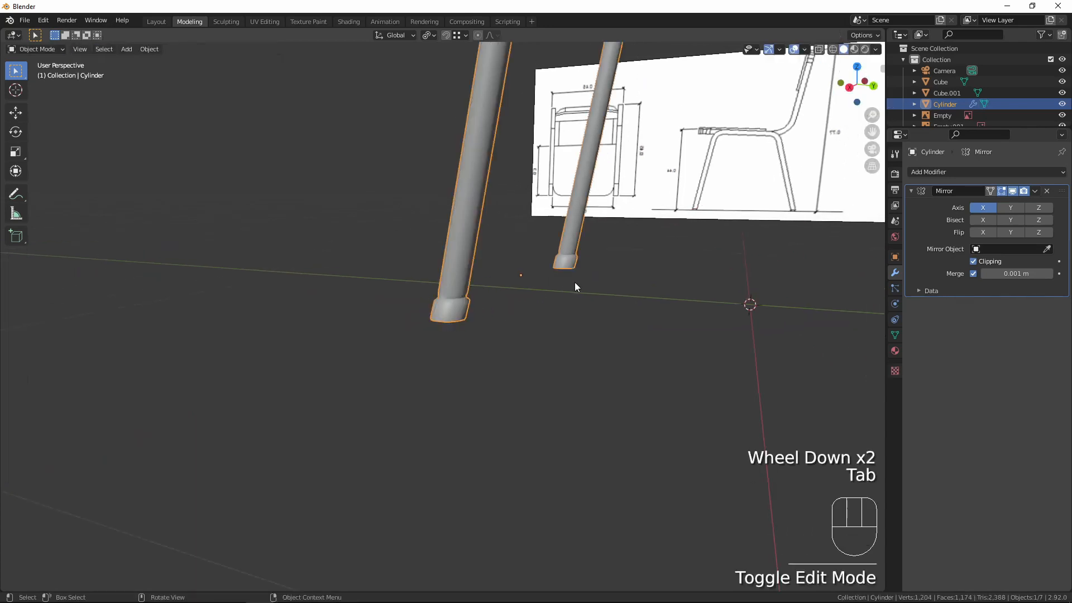
# - Select the edge loop in the rear foot's groove and scale it up to make the groove shallower
pyautogui.moveTo(575, 287); pyautogui.dragTo(374, 340, button='middle')
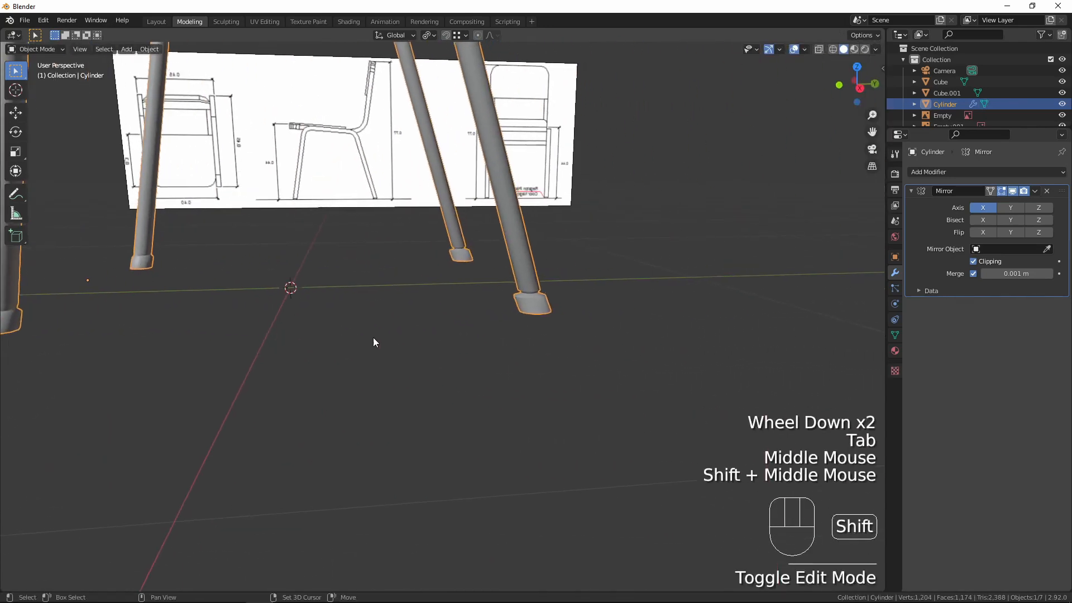
pyautogui.keyDown('shift'); pyautogui.moveTo(527, 358); pyautogui.dragTo(498, 359, button='middle'); pyautogui.keyUp('shift')
pyautogui.scroll(3, 505, 346)
pyautogui.scroll(1, 513, 334)
pyautogui.press('Tab')
pyautogui.moveTo(536, 318); pyautogui.dragTo(473, 158, button='middle')
pyautogui.scroll(2, 474, 158)
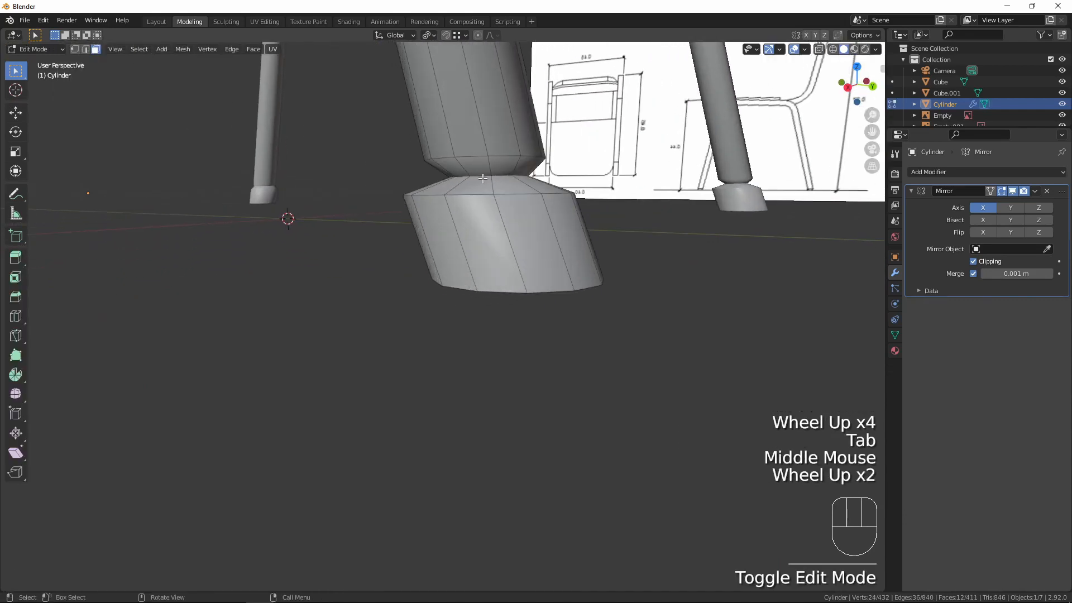
pyautogui.press('2')
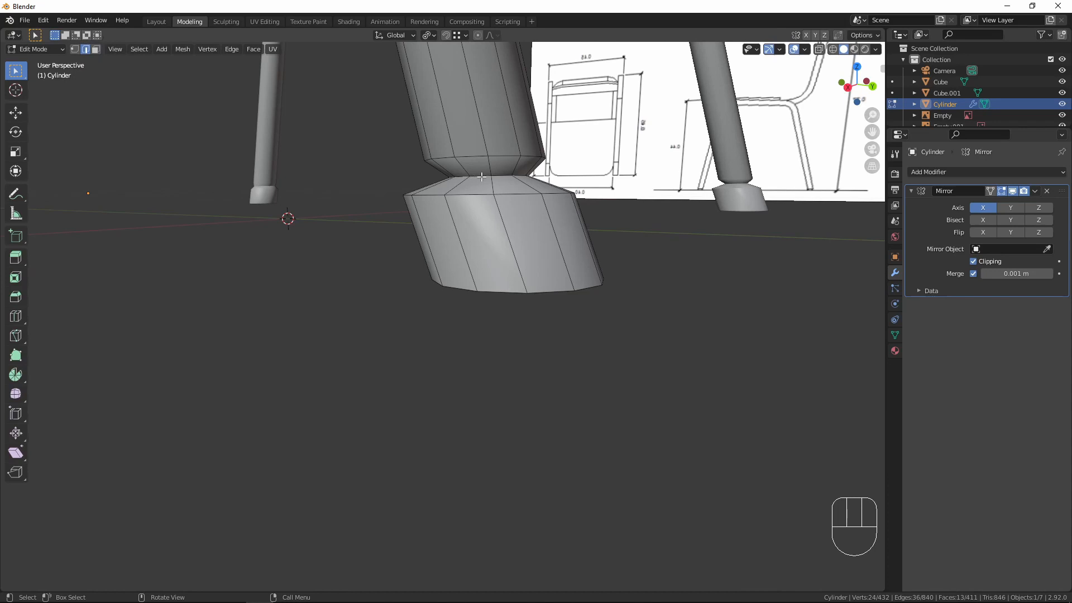
pyautogui.keyDown('alt'); pyautogui.click(482, 176); pyautogui.keyUp('alt')
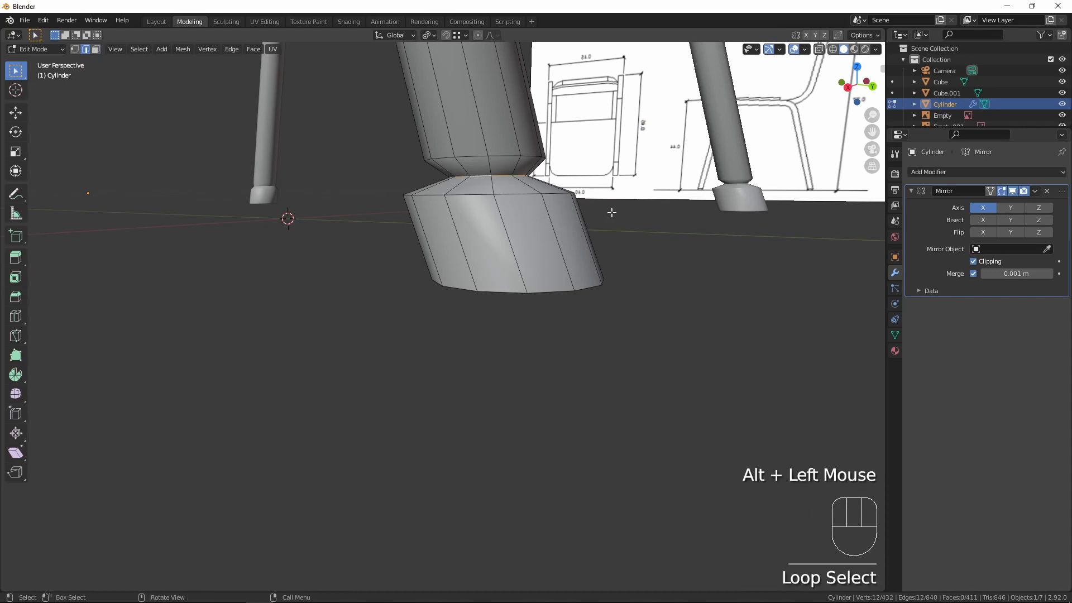
pyautogui.press('s')
pyautogui.click(660, 206)
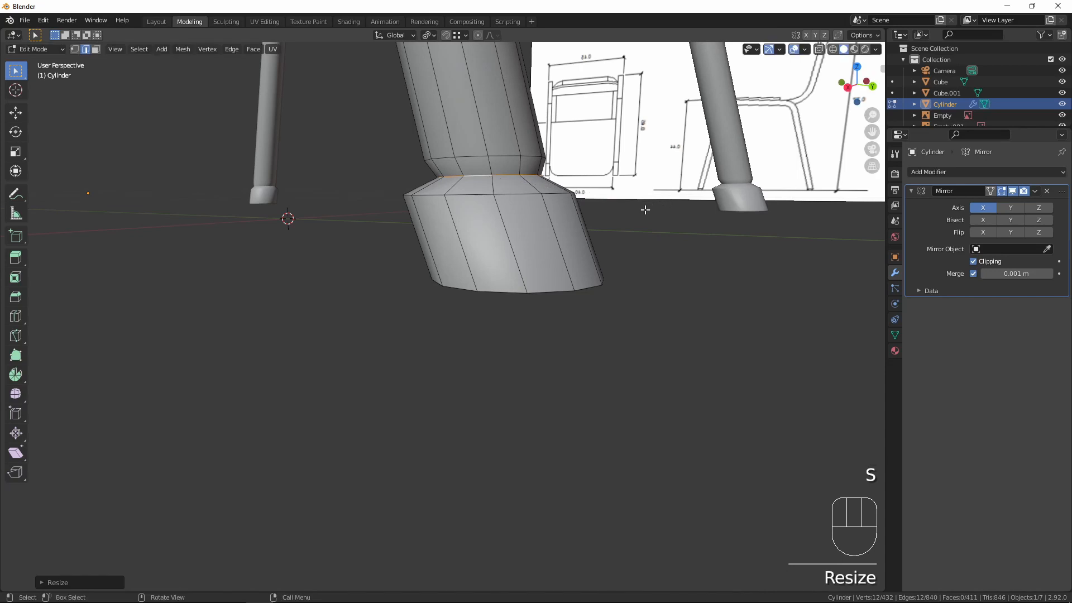
# - Select the side face loop of the rear foot cap and scale it inward to about 0.89 with Z locked
pyautogui.press('3')
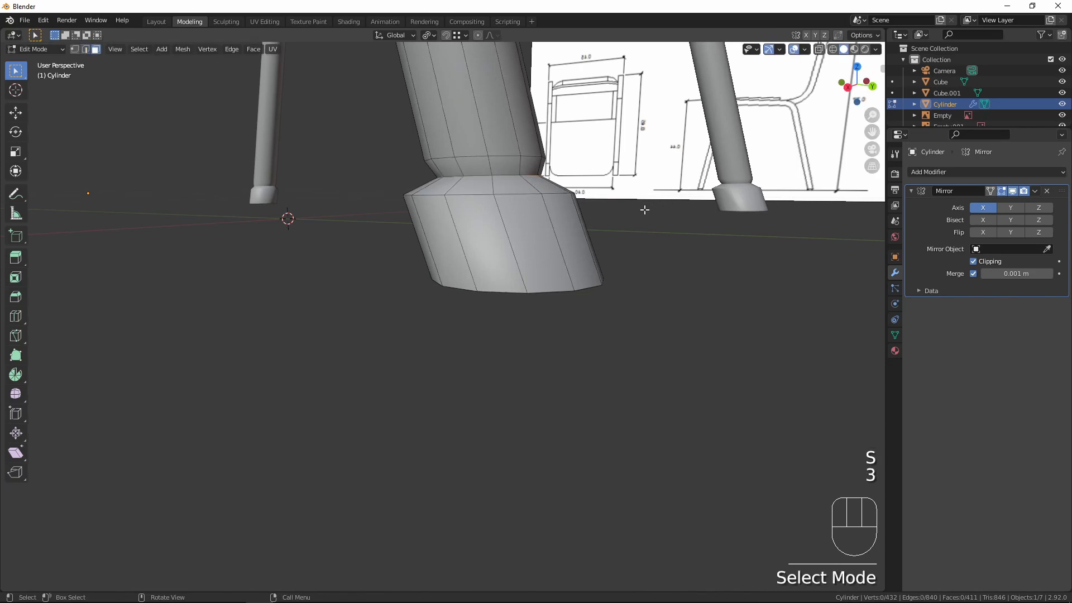
pyautogui.keyDown('alt'); pyautogui.click(506, 229); pyautogui.keyUp('alt')
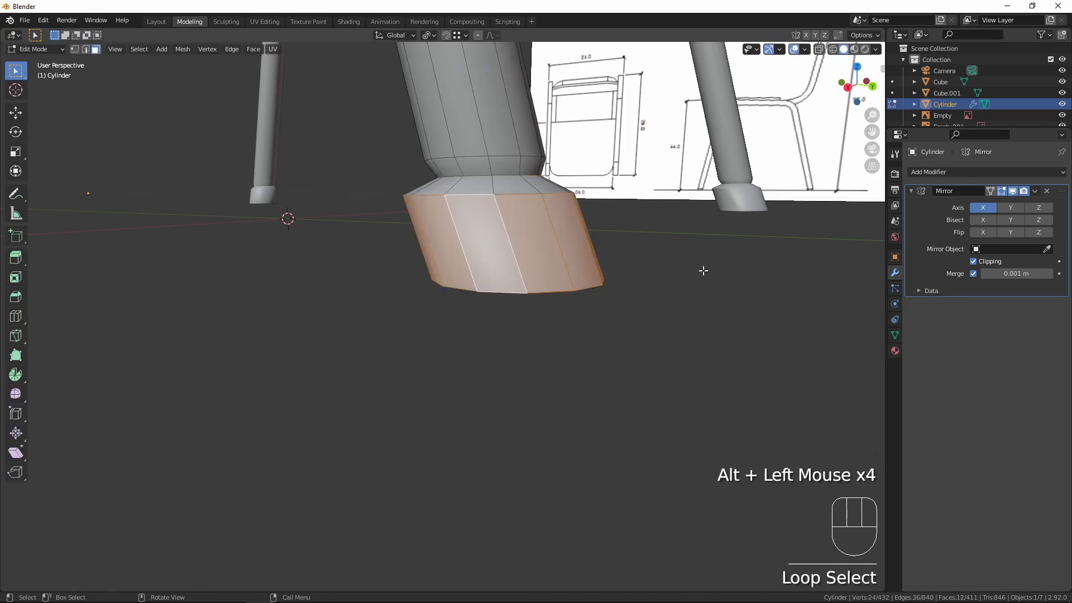
pyautogui.press('s')
pyautogui.hotkey('shift', 'z')
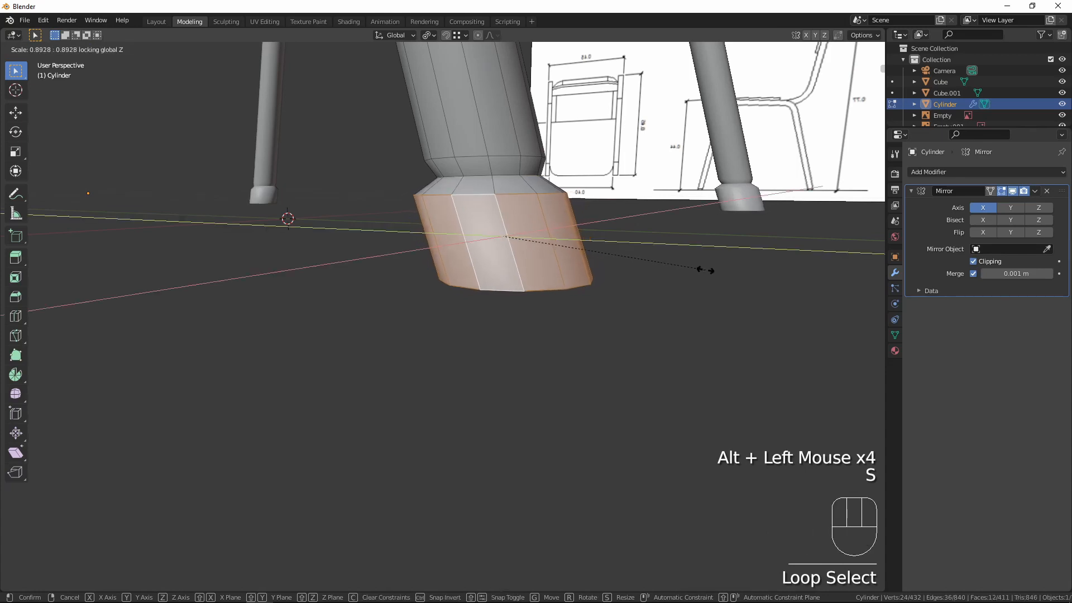
pyautogui.click(706, 270)
pyautogui.press('Tab')
pyautogui.scroll(-3, 655, 241)
pyautogui.moveTo(426, 282); pyautogui.dragTo(507, 267, button='middle')
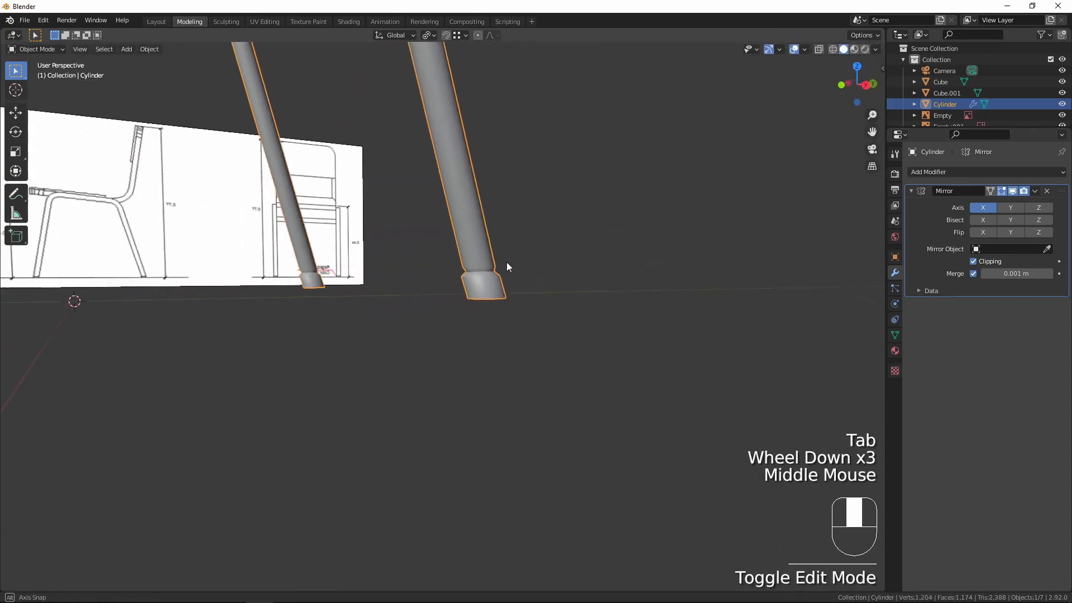
pyautogui.scroll(-4, 507, 263)
pyautogui.keyDown('shift'); pyautogui.moveTo(397, 255); pyautogui.dragTo(424, 279, button='middle'); pyautogui.keyUp('shift')
# - Select the groove edge loops of both foot caps on the editable side of the frame
pyautogui.press('Tab')
pyautogui.scroll(1, 391, 302)
pyautogui.scroll(1, 461, 267)
pyautogui.keyDown('shift'); pyautogui.moveTo(354, 319); pyautogui.dragTo(411, 218, button='middle'); pyautogui.keyUp('shift')
pyautogui.scroll(2, 460, 266)
pyautogui.press('2')
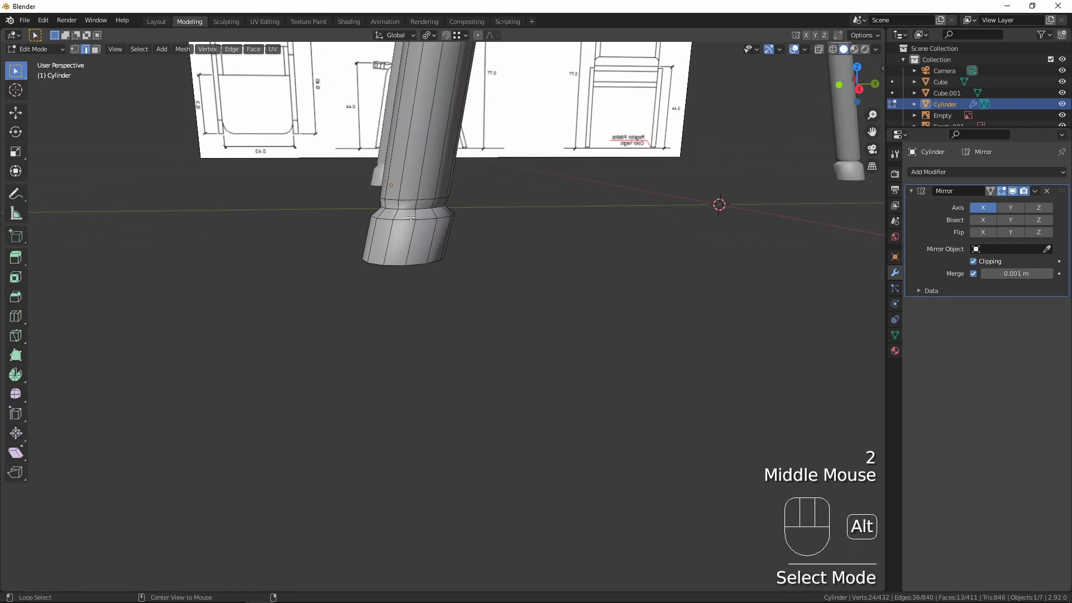
pyautogui.keyDown('alt'); pyautogui.click(403, 208); pyautogui.keyUp('alt')
pyautogui.scroll(-2, 558, 235)
pyautogui.keyDown('shift'); pyautogui.moveTo(599, 254); pyautogui.dragTo(237, 246, button='middle'); pyautogui.keyUp('shift')
pyautogui.scroll(3, 252, 245)
pyautogui.keyDown('shift'); pyautogui.moveTo(302, 225); pyautogui.dragTo(373, 299, button='middle'); pyautogui.keyUp('shift')
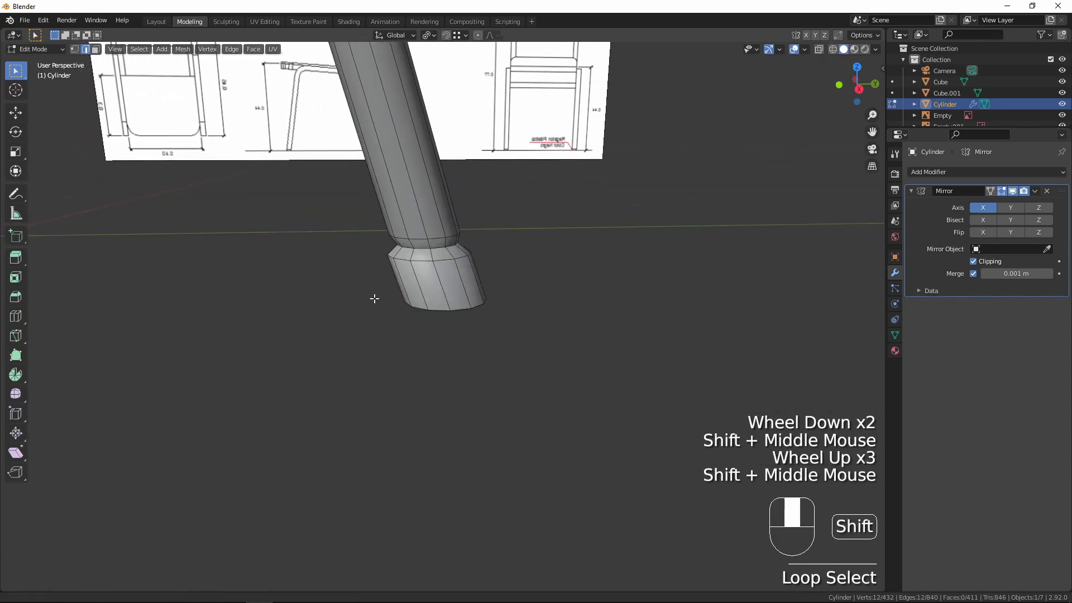
pyautogui.keyDown('alt'); pyautogui.keyDown('shift'); pyautogui.click(433, 256); pyautogui.keyUp('shift'); pyautogui.keyUp('alt')
# - Add the lengthwise inner edge loop of the leg tube and a ring loop at each of its two bends to the selection
pyautogui.moveTo(433, 316); pyautogui.dragTo(596, 299, button='middle')
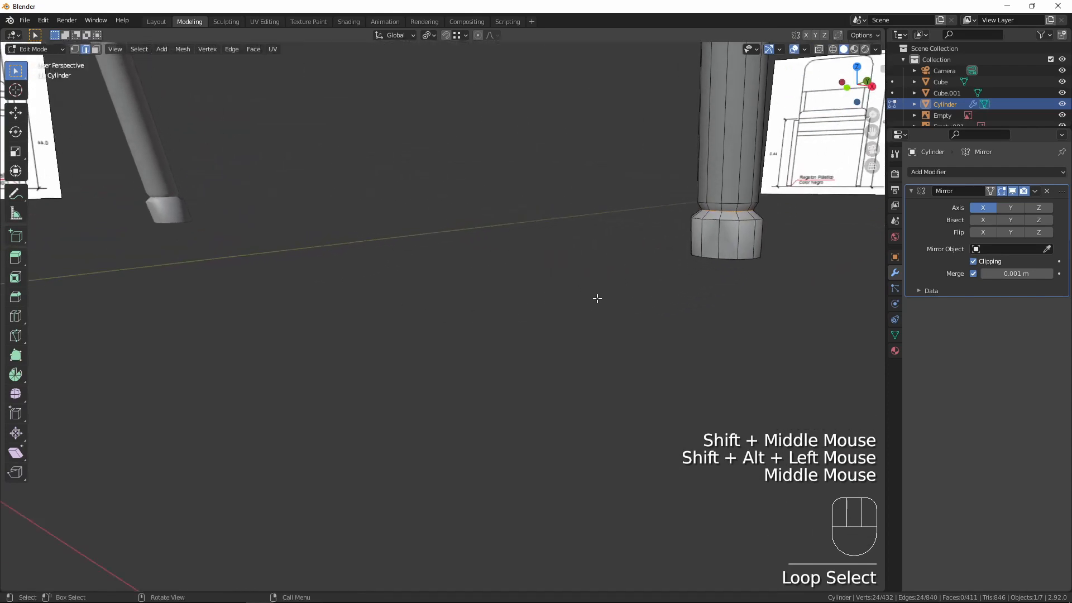
pyautogui.keyDown('alt'); pyautogui.keyDown('shift'); pyautogui.click(724, 174); pyautogui.keyUp('shift'); pyautogui.keyUp('alt')
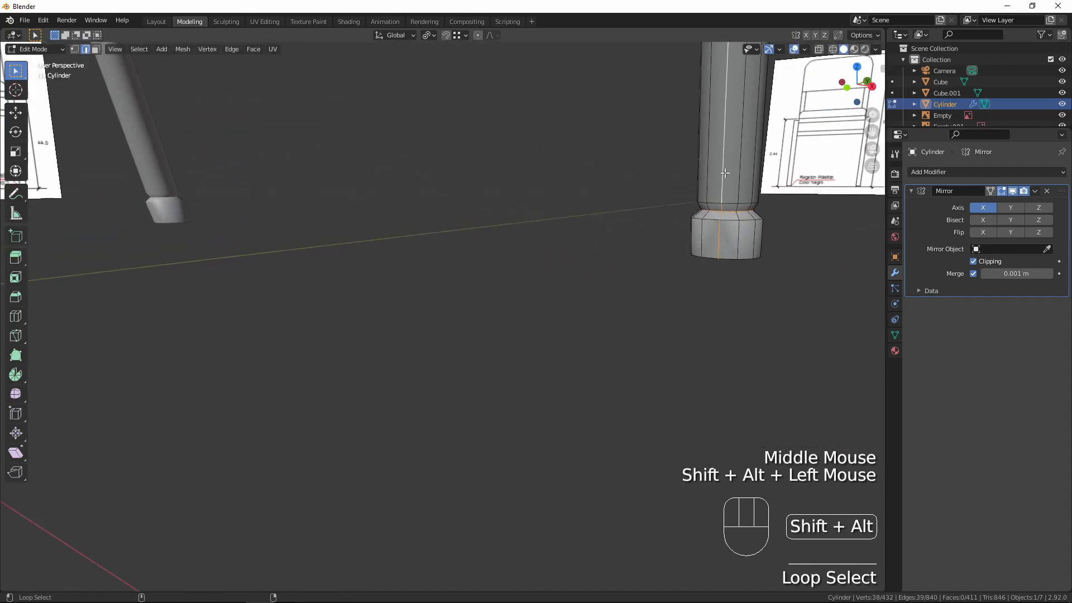
pyautogui.scroll(-2, 724, 174)
pyautogui.moveTo(723, 173); pyautogui.dragTo(409, 313, button='middle')
pyautogui.keyDown('shift'); pyautogui.moveTo(406, 353); pyautogui.dragTo(505, 426, button='middle'); pyautogui.keyUp('shift')
pyautogui.scroll(2, 483, 335)
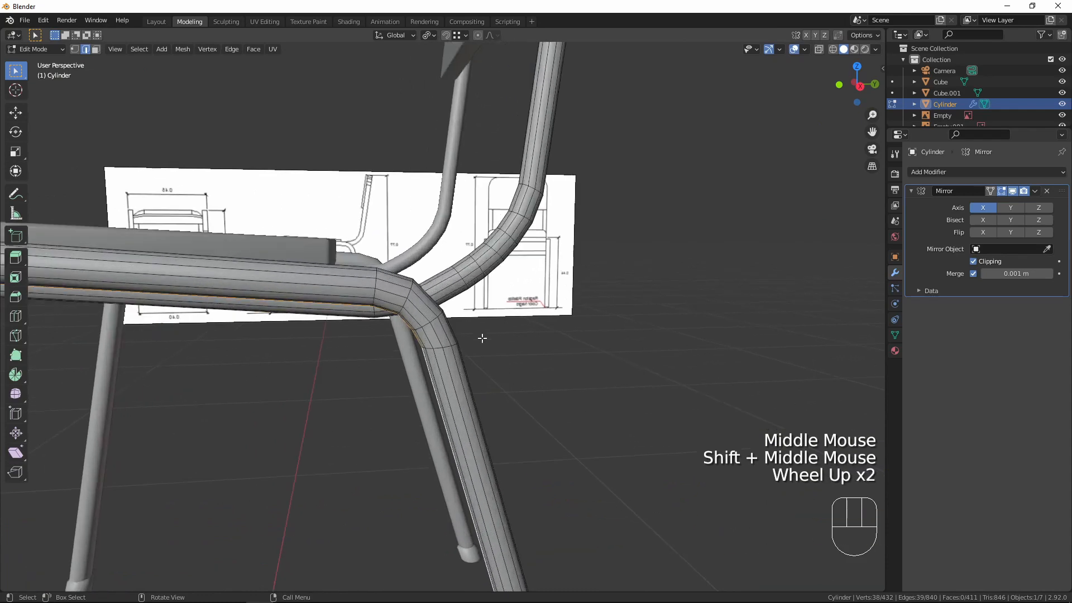
pyautogui.keyDown('alt'); pyautogui.keyDown('shift'); pyautogui.click(427, 324); pyautogui.keyUp('shift'); pyautogui.keyUp('alt')
pyautogui.keyDown('shift'); pyautogui.moveTo(335, 342); pyautogui.dragTo(196, 306, button='middle'); pyautogui.keyUp('shift')
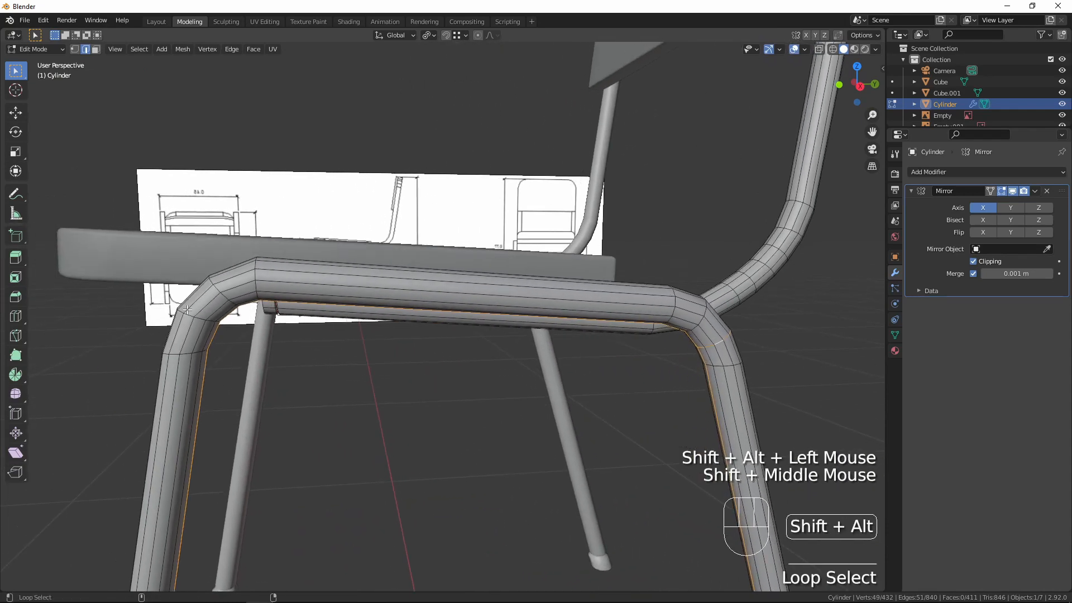
pyautogui.keyDown('alt'); pyautogui.keyDown('shift'); pyautogui.click(187, 316); pyautogui.keyUp('shift'); pyautogui.keyUp('alt')
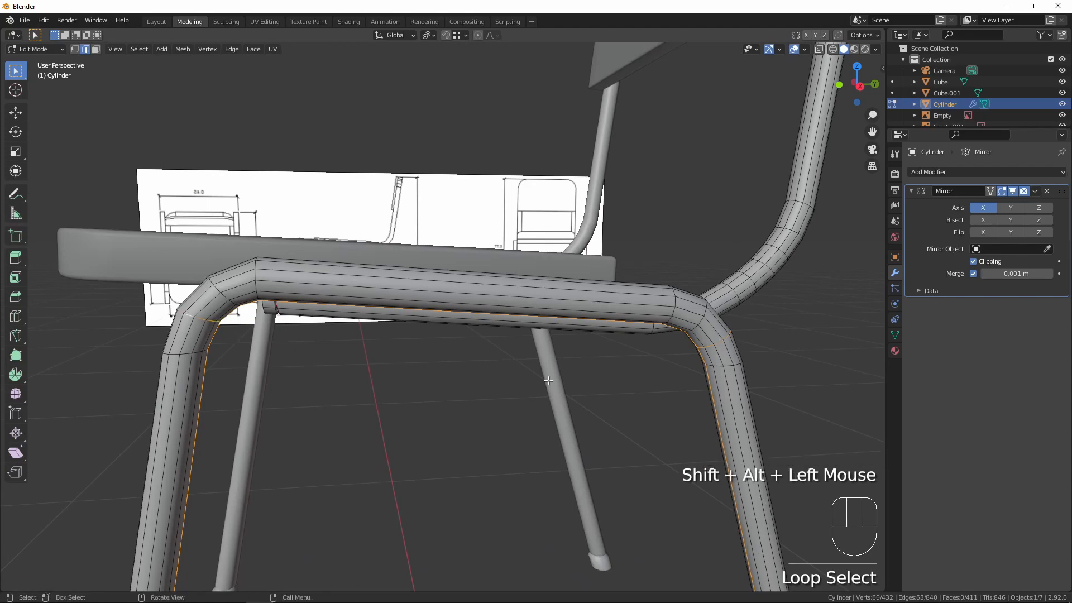
# - Add the backrest tube's lengthwise edge loop and the ring loops at both ends of its lower bend to the selection
pyautogui.moveTo(187, 316); pyautogui.dragTo(480, 290, button='middle')
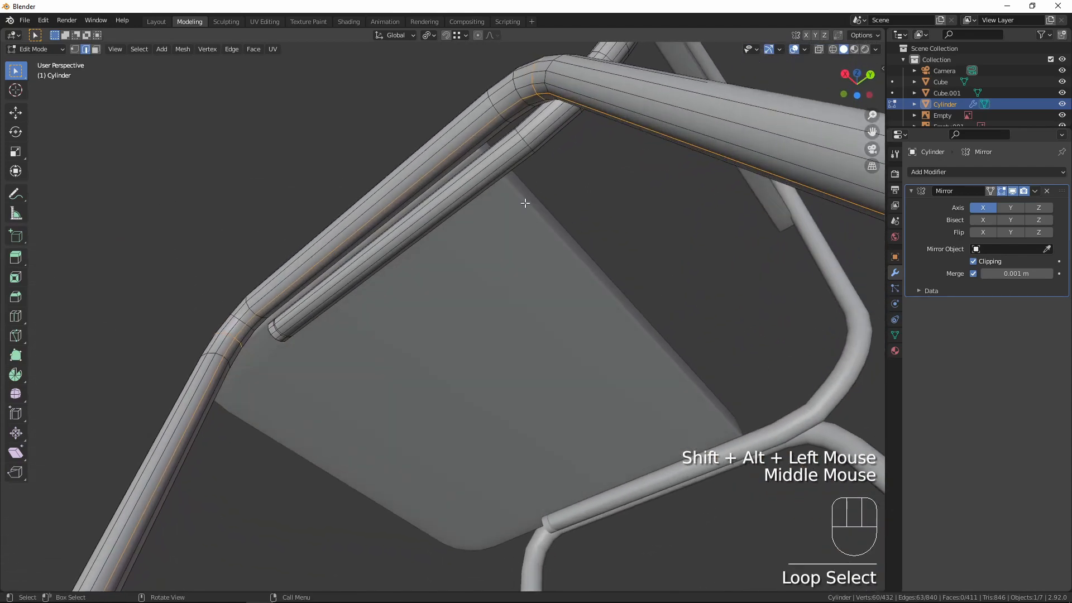
pyautogui.keyDown('alt'); pyautogui.keyDown('shift'); pyautogui.click(536, 138); pyautogui.keyUp('shift'); pyautogui.keyUp('alt')
pyautogui.moveTo(591, 160); pyautogui.dragTo(554, 253, button='middle')
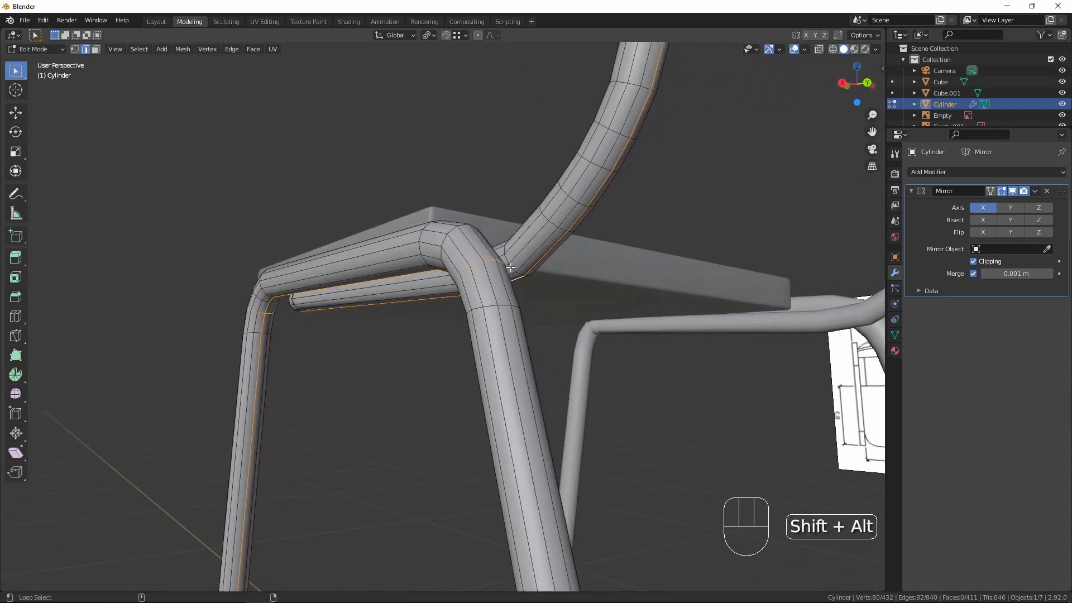
pyautogui.keyDown('alt'); pyautogui.keyDown('shift'); pyautogui.click(511, 267); pyautogui.keyUp('shift'); pyautogui.keyUp('alt')
pyautogui.keyDown('alt'); pyautogui.keyDown('shift'); pyautogui.scroll(-1, 536, 262); pyautogui.keyUp('shift'); pyautogui.keyUp('alt')
pyautogui.keyDown('alt'); pyautogui.keyDown('shift'); pyautogui.middleClick(562, 275); pyautogui.keyUp('shift'); pyautogui.keyUp('alt')
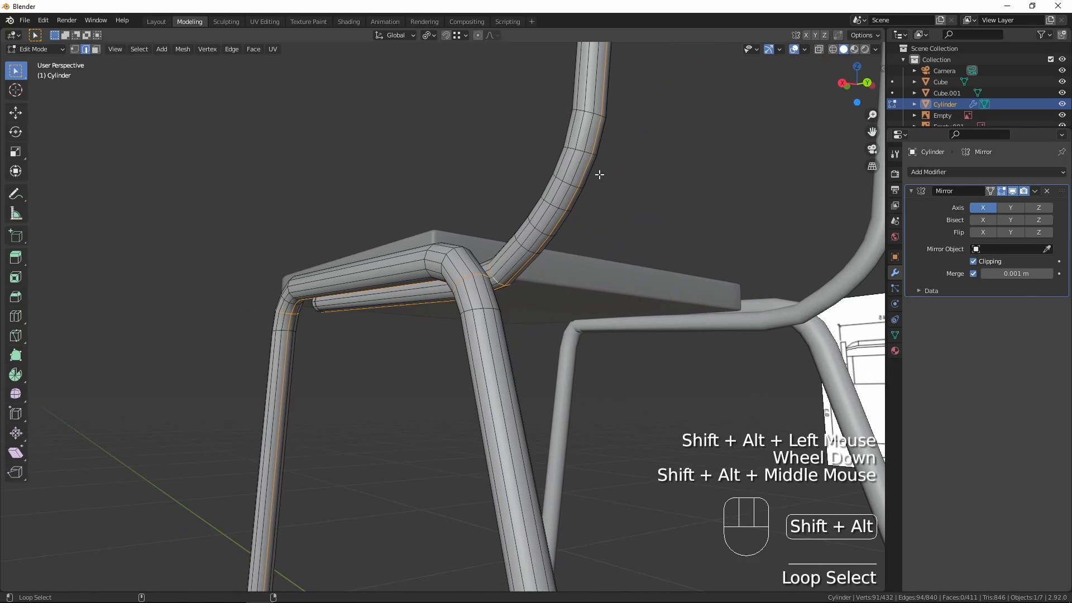
pyautogui.keyDown('alt'); pyautogui.keyDown('shift'); pyautogui.click(587, 110); pyautogui.keyUp('shift'); pyautogui.keyUp('alt')
# - Add the ring loops at the backrest tube's upper corner to the selection and mark all selected edges as seams
pyautogui.scroll(-2, 614, 120)
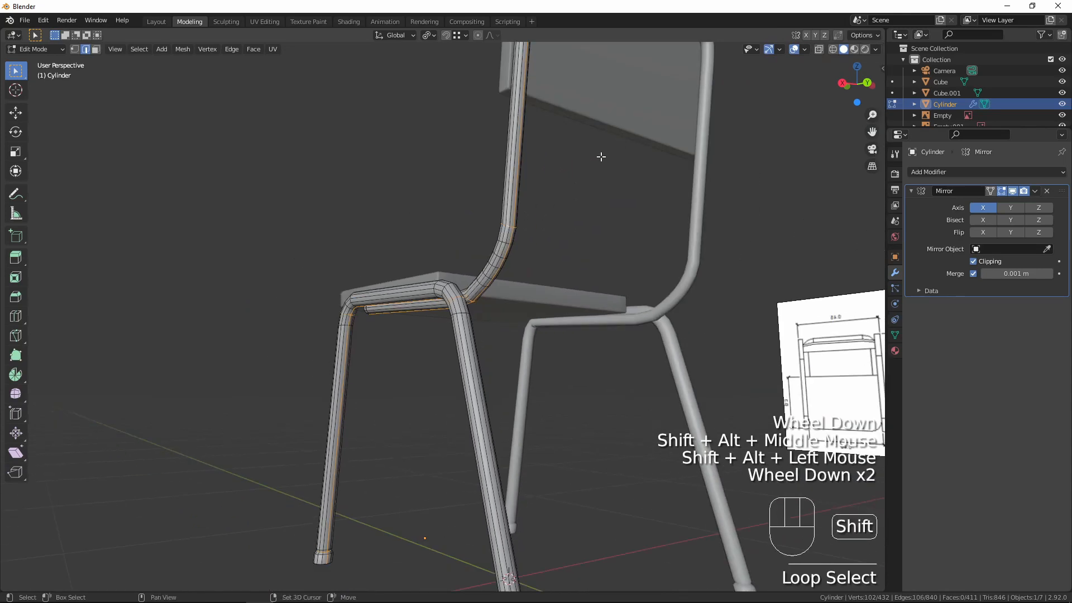
pyautogui.keyDown('shift'); pyautogui.moveTo(600, 158); pyautogui.dragTo(551, 426, button='middle'); pyautogui.keyUp('shift')
pyautogui.scroll(3, 538, 366)
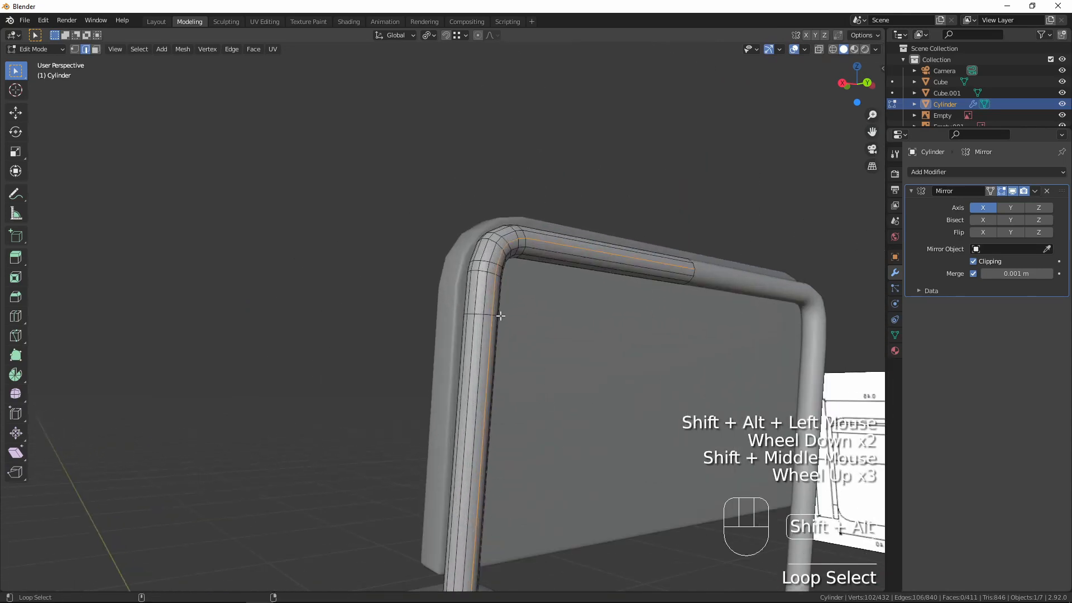
pyautogui.keyDown('alt'); pyautogui.keyDown('shift'); pyautogui.click(526, 241); pyautogui.keyUp('shift'); pyautogui.keyUp('alt')
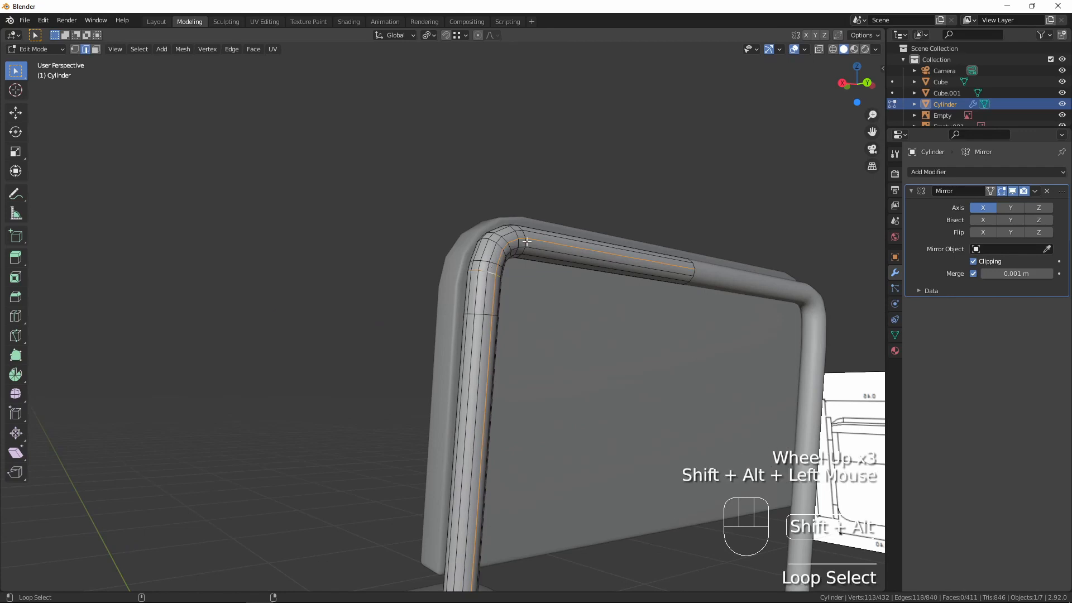
pyautogui.keyDown('alt'); pyautogui.keyDown('shift'); pyautogui.click(524, 235); pyautogui.keyUp('shift'); pyautogui.keyUp('alt')
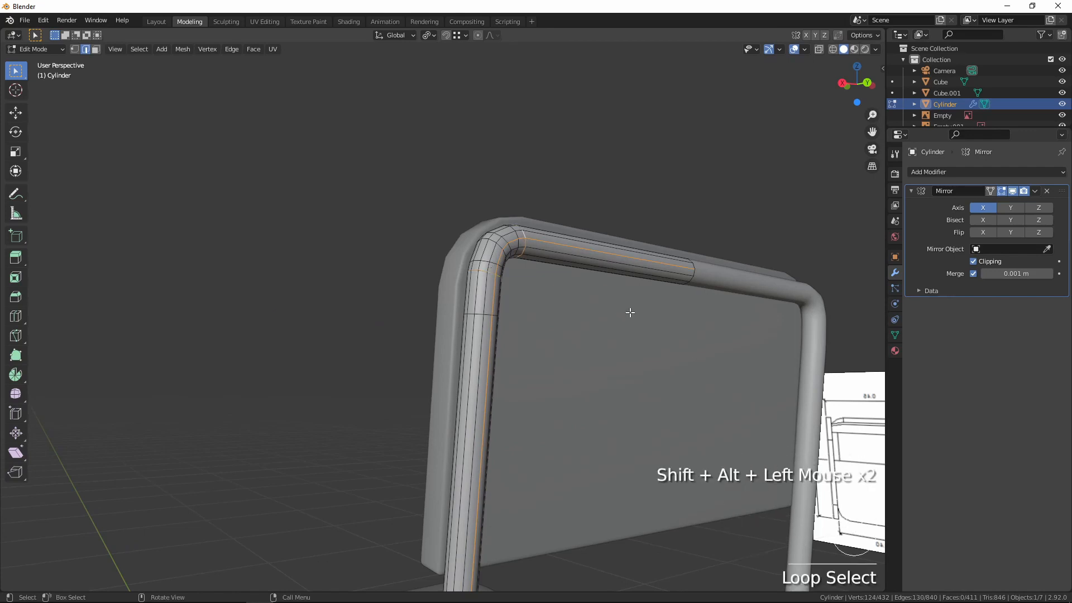
pyautogui.hotkey('ctrl', 'e')
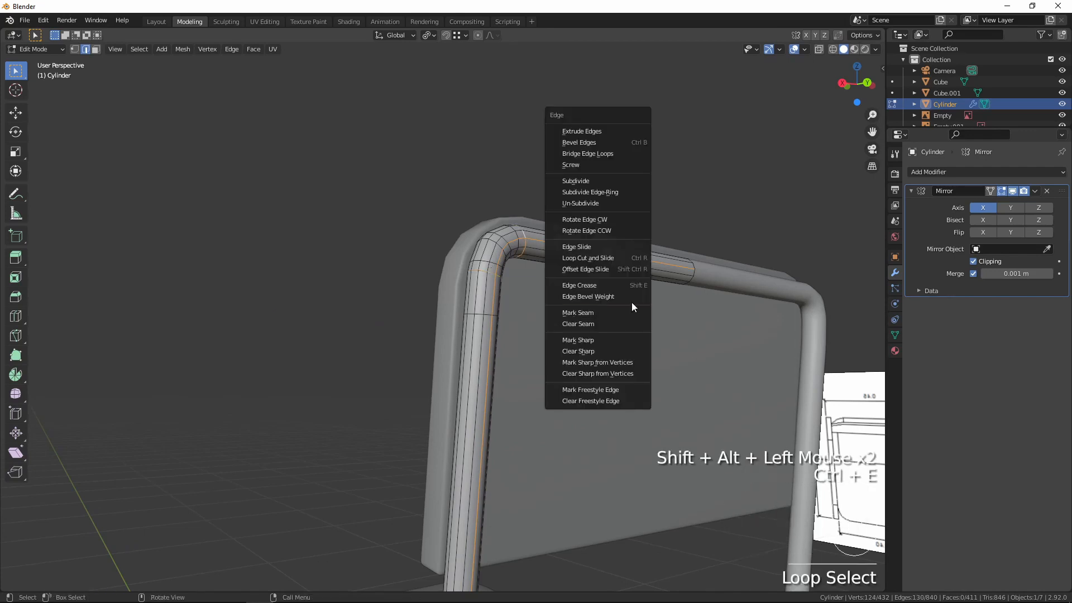
pyautogui.click(602, 313)
pyautogui.scroll(-2, 608, 307)
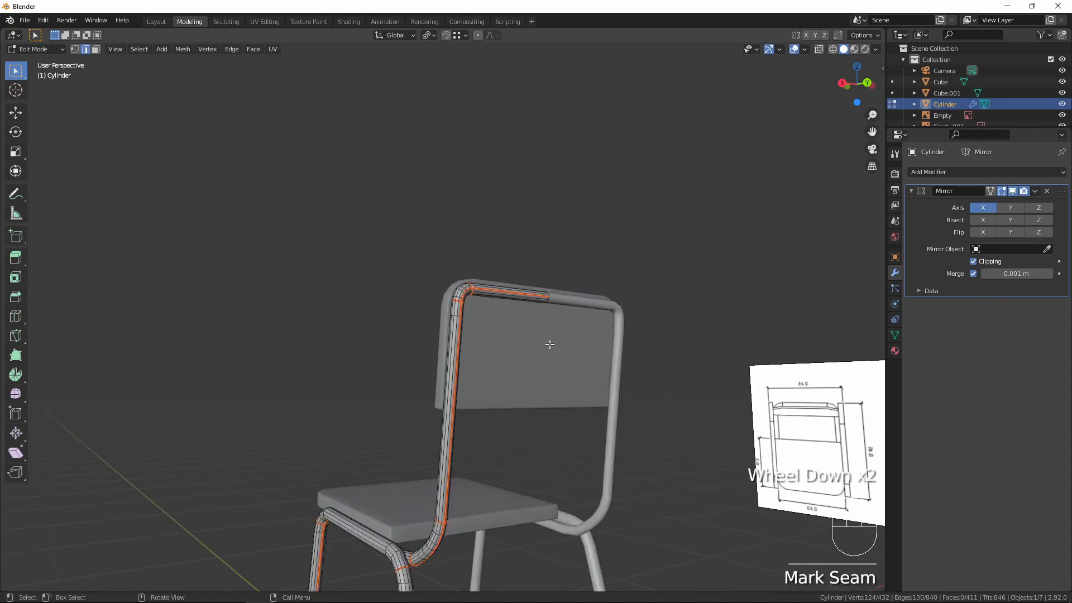
# - Leave the frame mesh and open the seat mesh for editing
pyautogui.moveTo(547, 344); pyautogui.dragTo(614, 375, button='middle')
pyautogui.keyDown('shift'); pyautogui.moveTo(614, 375); pyautogui.dragTo(536, 358, button='middle'); pyautogui.keyUp('shift')
pyautogui.moveTo(536, 357); pyautogui.dragTo(491, 371, button='middle')
pyautogui.keyDown('shift'); pyautogui.moveTo(492, 371); pyautogui.dragTo(433, 397, button='middle'); pyautogui.keyUp('shift')
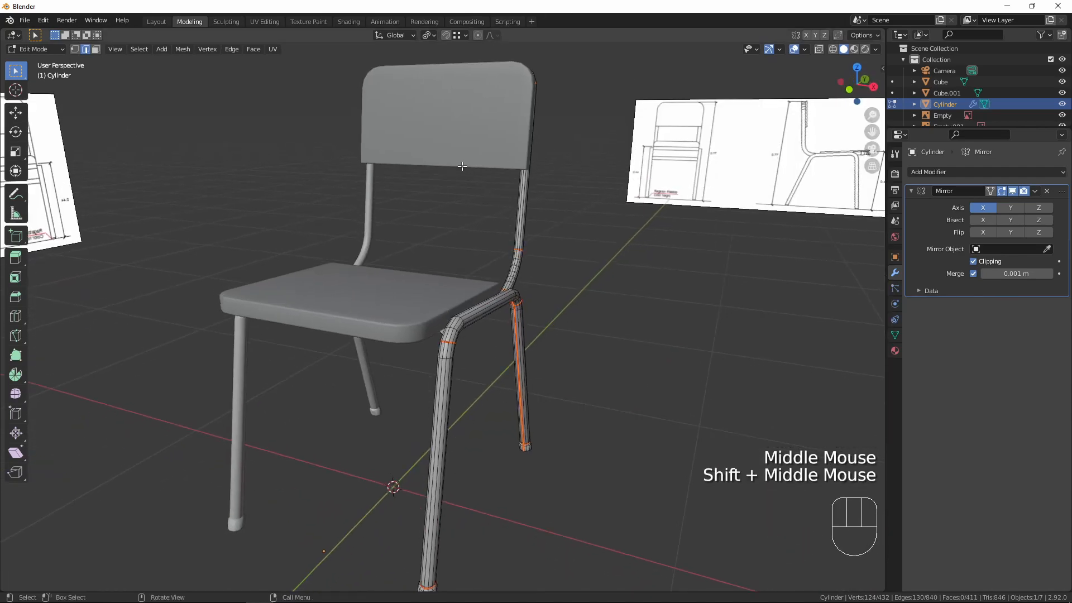
pyautogui.keyDown('shift'); pyautogui.moveTo(428, 454); pyautogui.dragTo(558, 400, button='middle'); pyautogui.keyUp('shift')
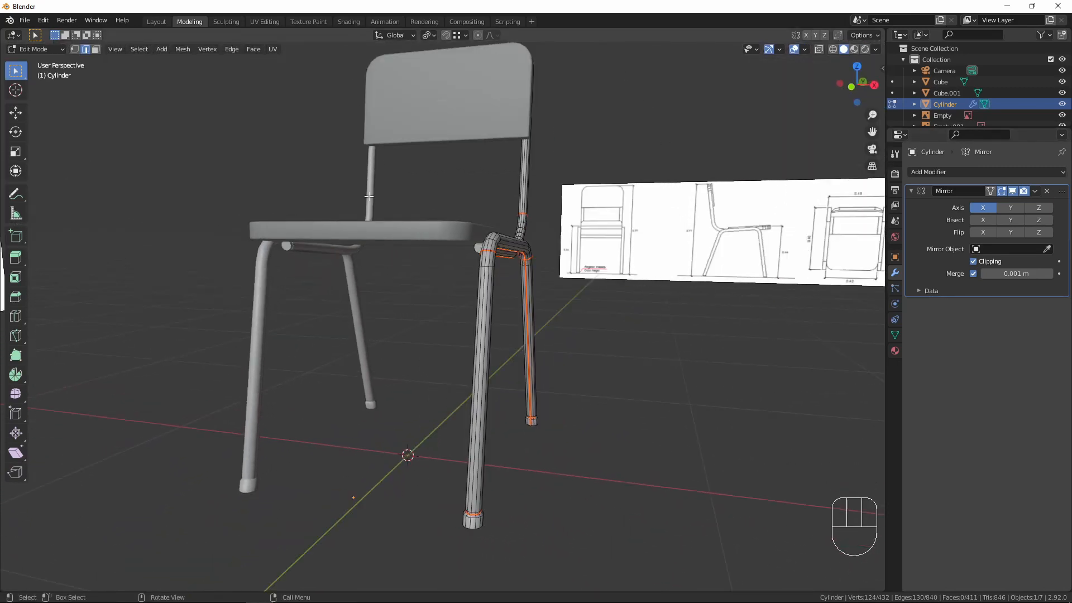
pyautogui.moveTo(369, 196); pyautogui.dragTo(461, 390, button='middle')
pyautogui.press('Tab')
pyautogui.click(457, 342)
pyautogui.click(457, 342)
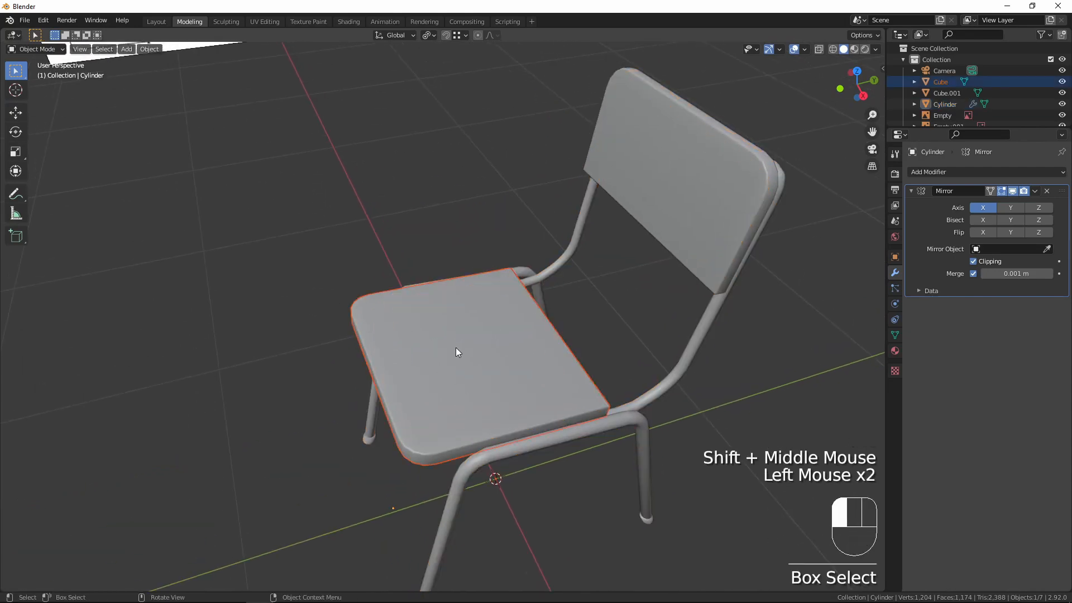
pyautogui.press('Tab')
pyautogui.moveTo(455, 347); pyautogui.dragTo(496, 359, button='middle')
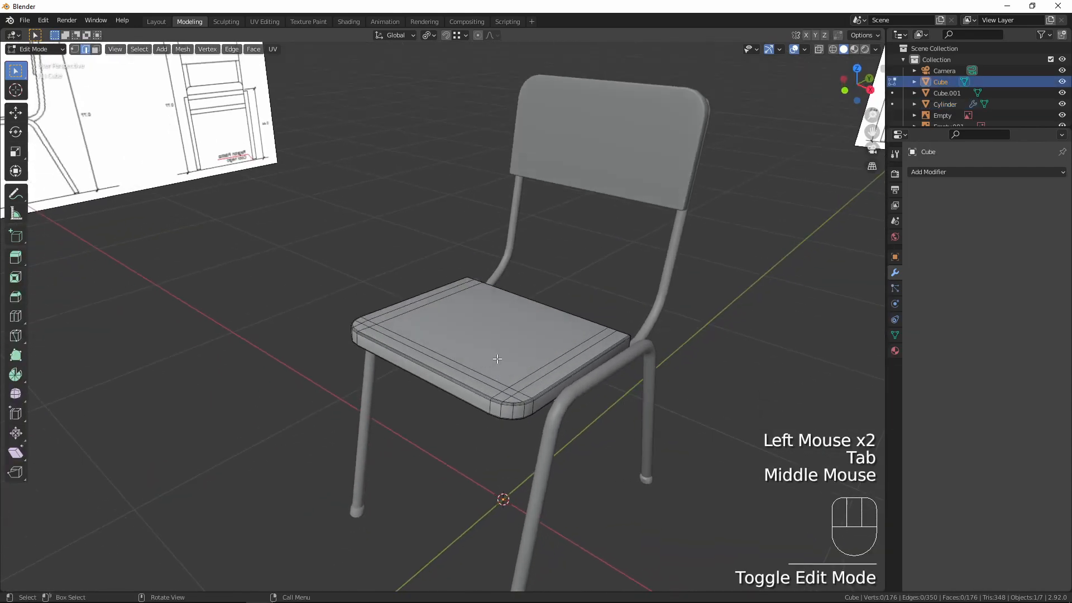
# - Select the edge loops around the seat's upper and lower rims and mark them as seams
pyautogui.scroll(3, 508, 358)
pyautogui.scroll(-3, 503, 279)
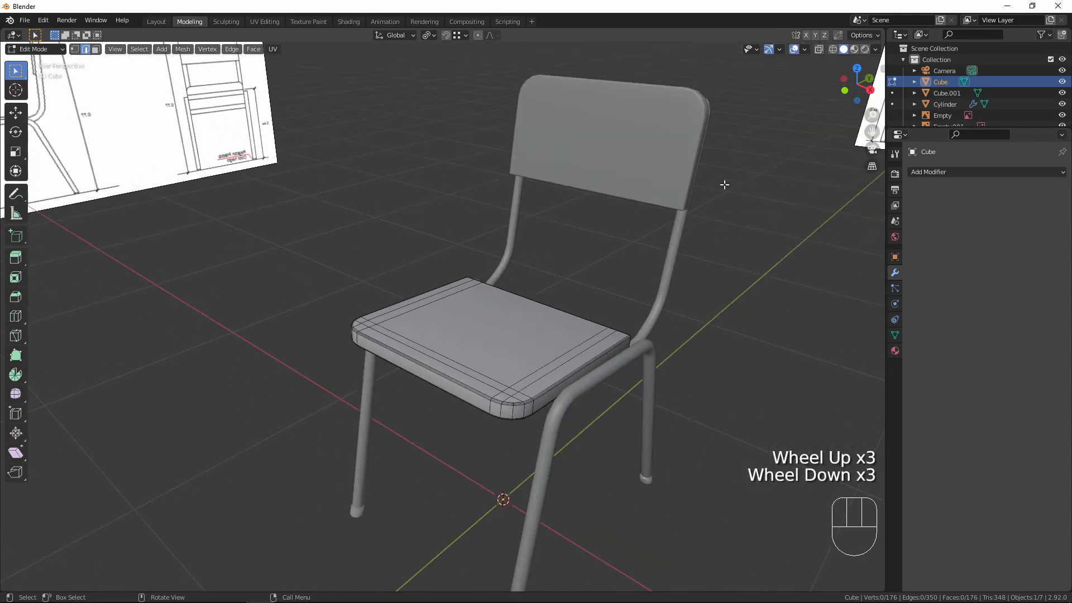
pyautogui.moveTo(478, 320); pyautogui.dragTo(573, 251, button='middle')
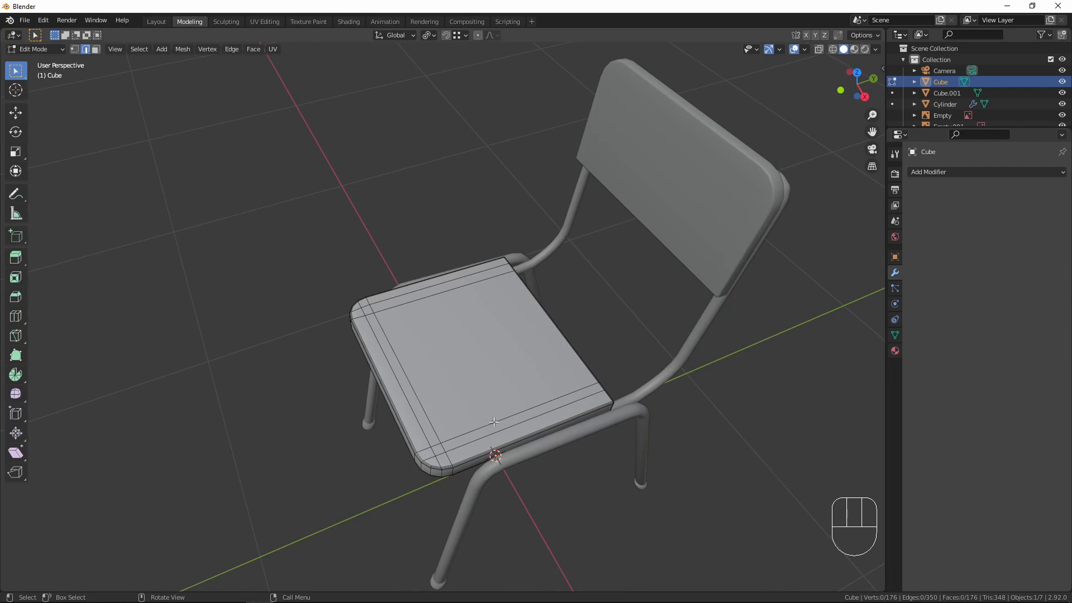
pyautogui.moveTo(494, 422); pyautogui.dragTo(356, 317, button='middle')
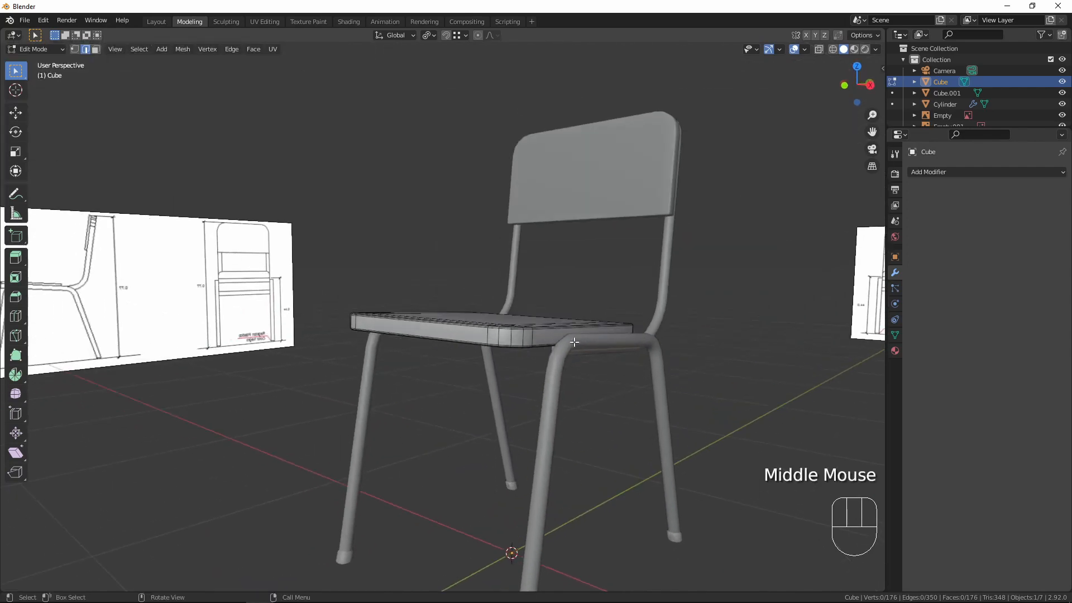
pyautogui.scroll(3, 570, 417)
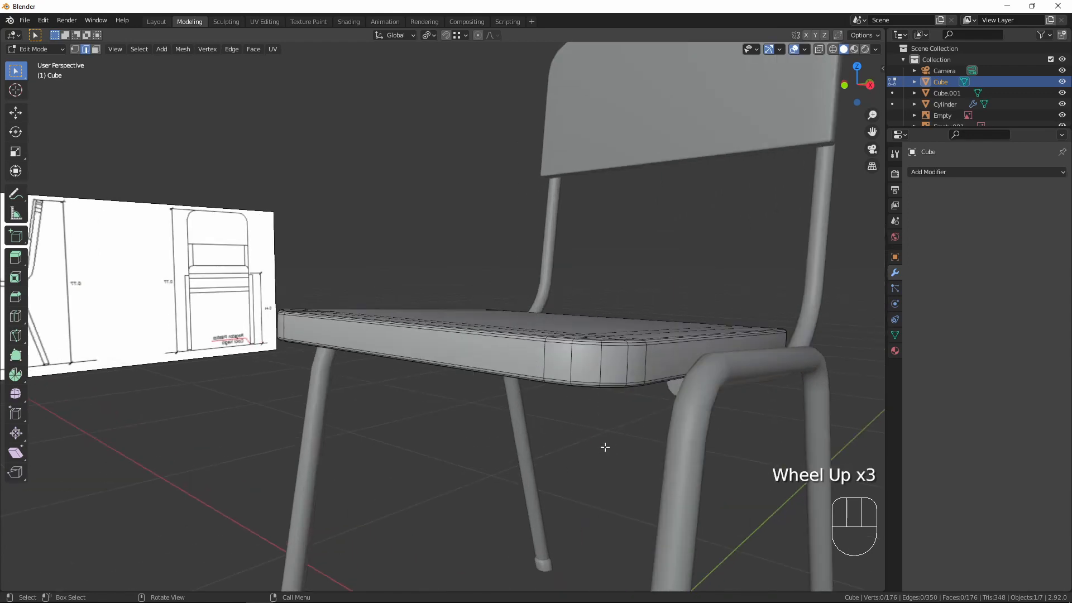
pyautogui.moveTo(600, 441); pyautogui.dragTo(581, 477, button='middle')
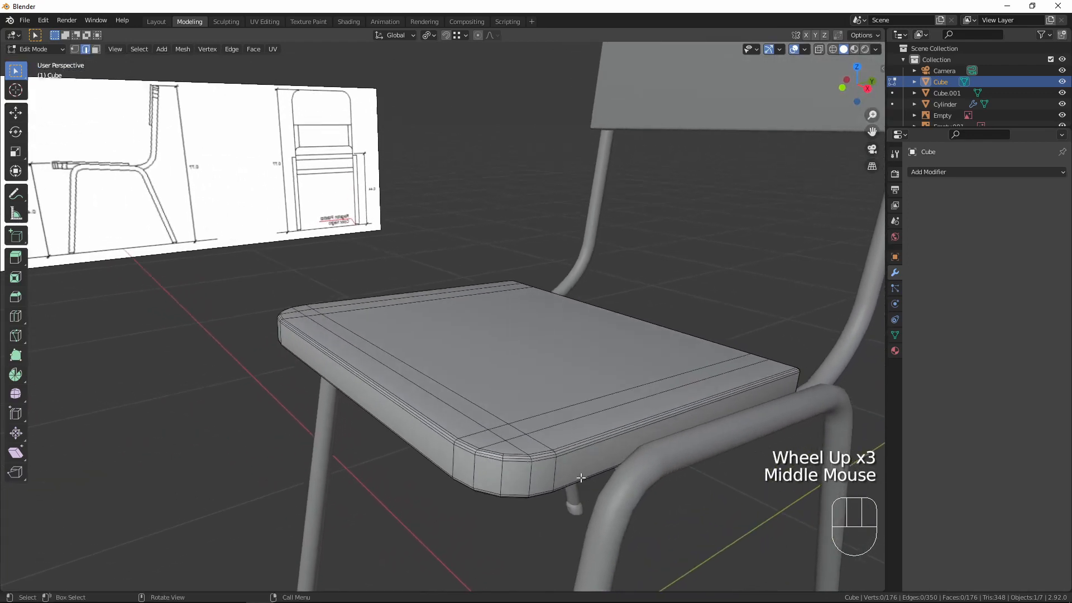
pyautogui.keyDown('alt'); pyautogui.click(510, 461); pyautogui.keyUp('alt')
pyautogui.keyDown('alt'); pyautogui.keyDown('shift'); pyautogui.click(526, 489); pyautogui.keyUp('shift'); pyautogui.keyUp('alt')
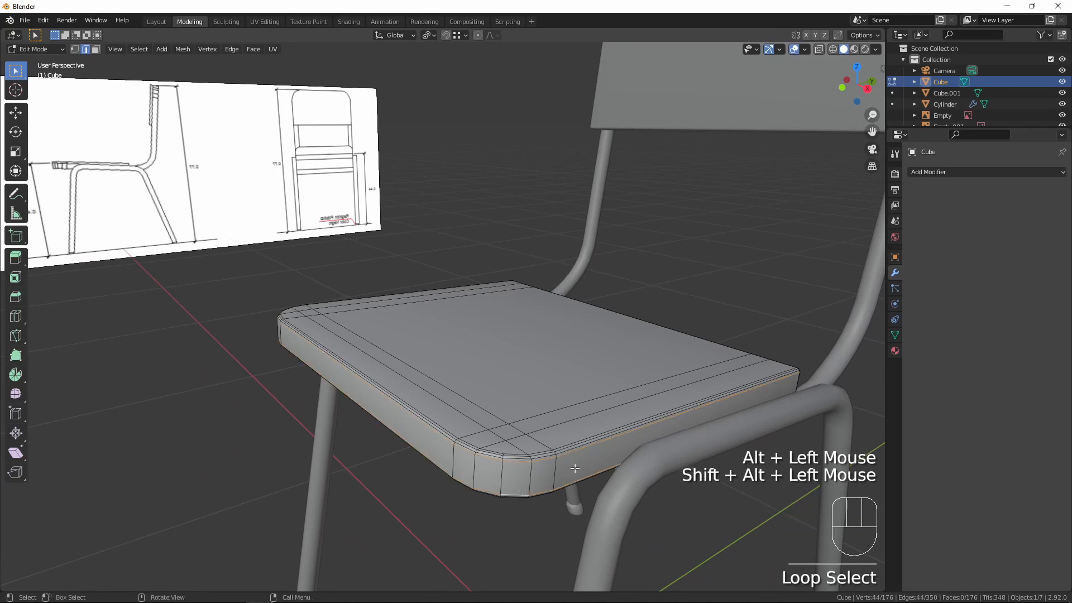
pyautogui.hotkey('ctrl', 'e')
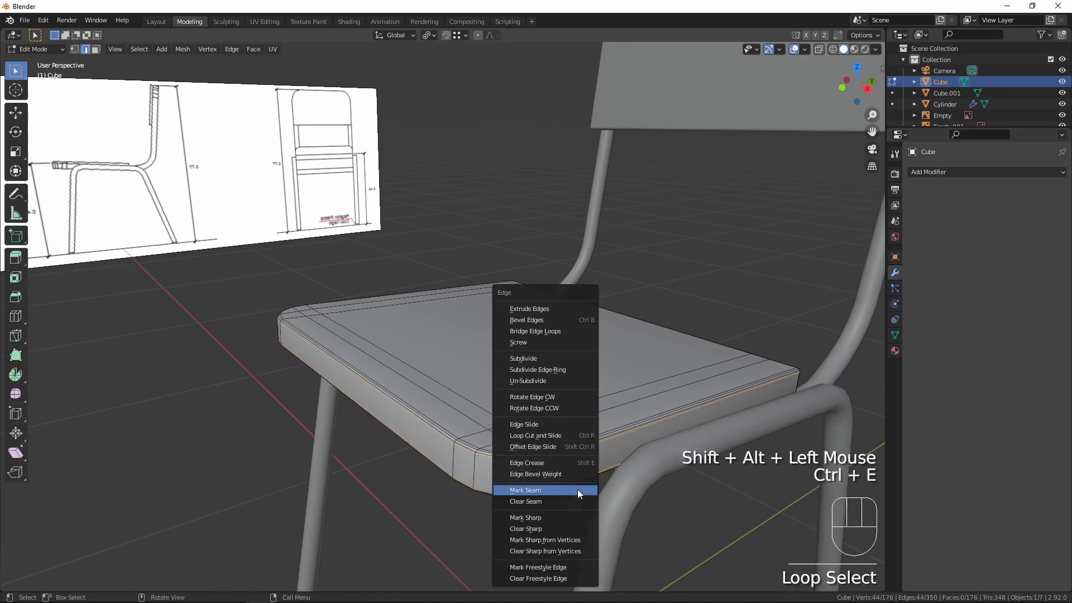
pyautogui.click(577, 489)
pyautogui.scroll(-2, 568, 487)
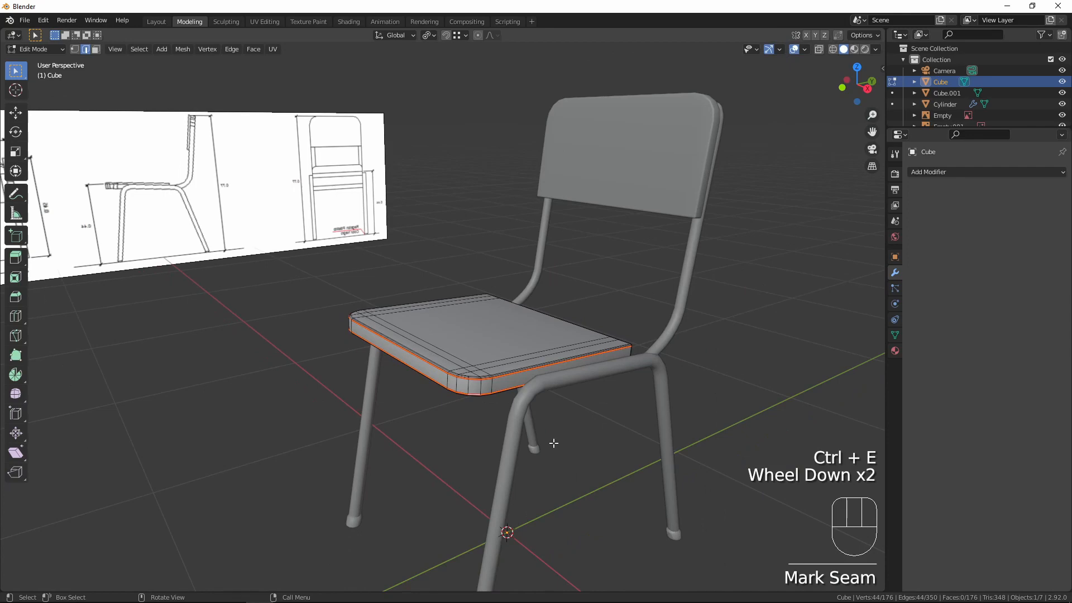
# - Check the seat's seams by selecting the linked faces of its top and underside
pyautogui.press('3')
pyautogui.press('l')
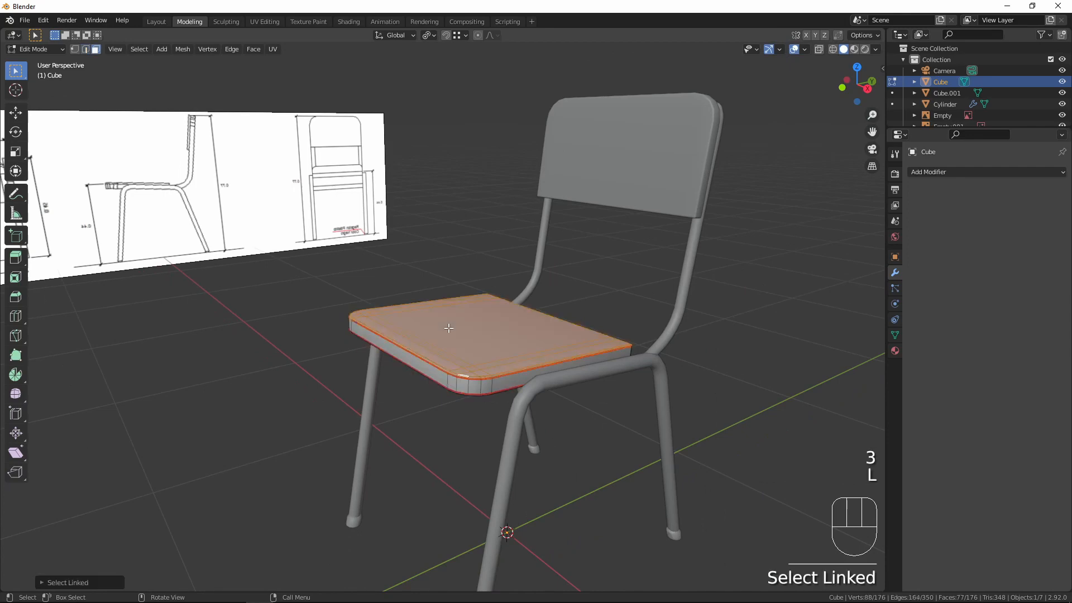
pyautogui.moveTo(449, 328); pyautogui.dragTo(363, 206, button='middle')
pyautogui.press('l')
# - Switch to edge selection and try loop-selecting the vertical edges at the seat's rear corner
pyautogui.moveTo(511, 469); pyautogui.dragTo(346, 466, button='middle')
pyautogui.scroll(2, 222, 462)
pyautogui.scroll(1, 349, 468)
pyautogui.keyDown('shift'); pyautogui.moveTo(438, 469); pyautogui.dragTo(426, 411, button='middle'); pyautogui.keyUp('shift')
pyautogui.scroll(2, 427, 412)
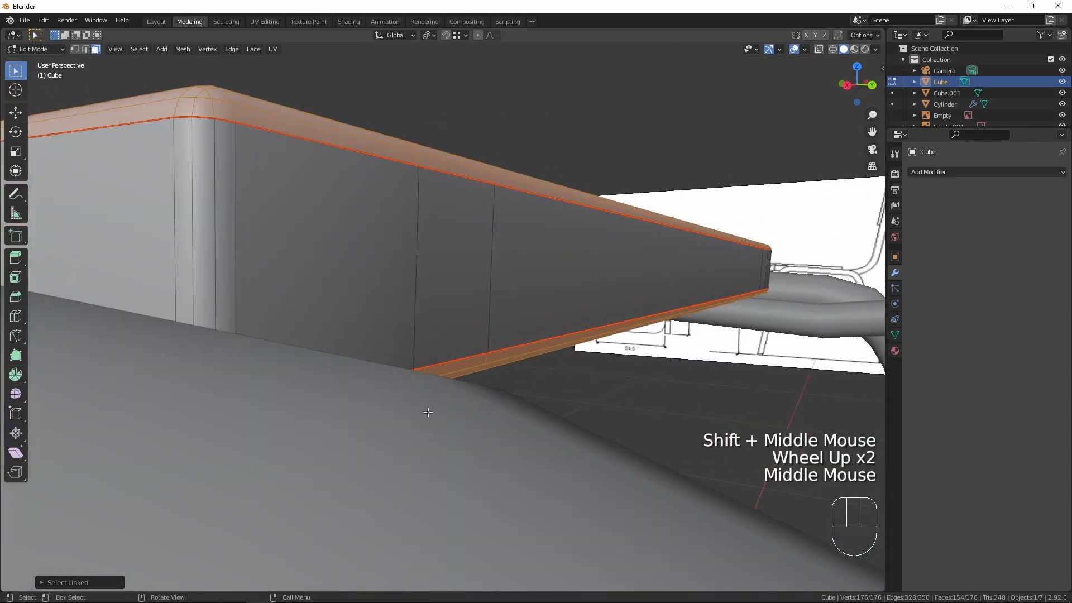
pyautogui.press('2')
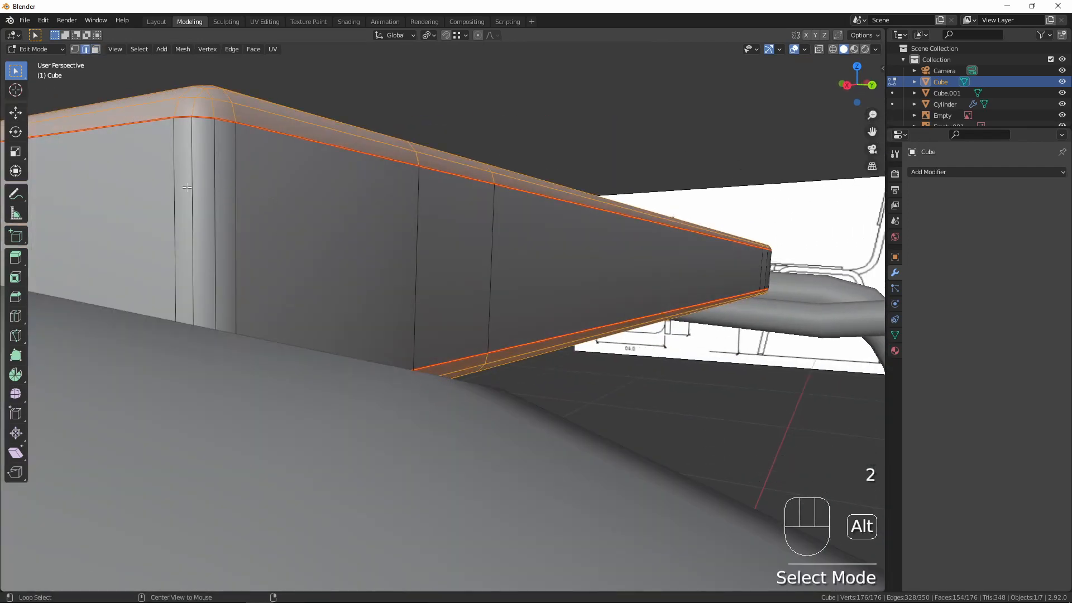
pyautogui.keyDown('alt'); pyautogui.click(246, 186); pyautogui.keyUp('alt')
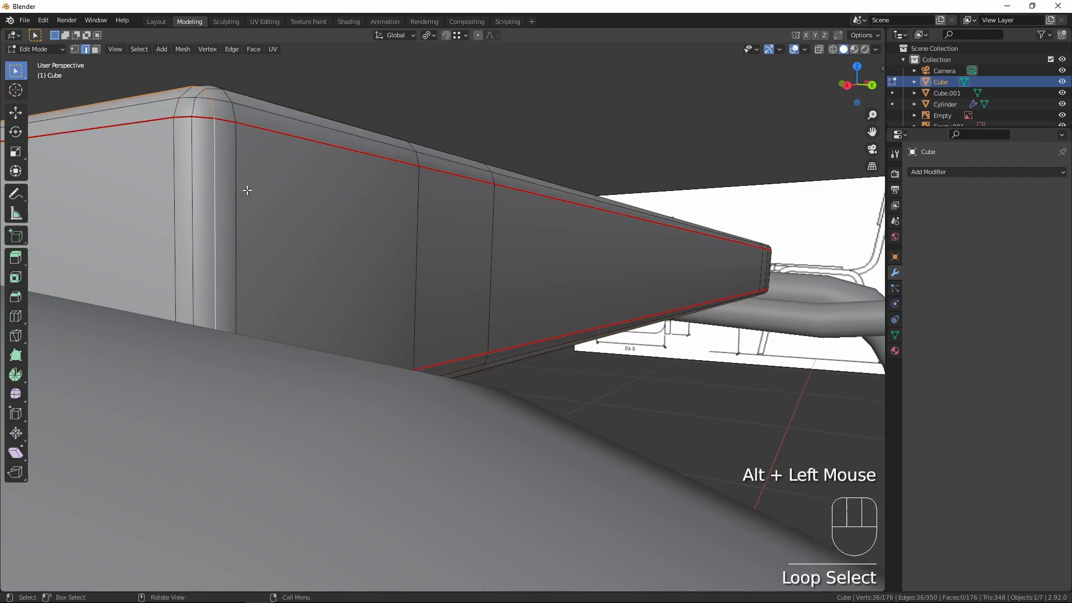
# - Select one vertical side edge at each of the seat's four corners and mark them as seams
pyautogui.scroll(-2, 246, 186)
pyautogui.moveTo(246, 186); pyautogui.dragTo(487, 331, button='middle')
pyautogui.scroll(1, 487, 331)
pyautogui.scroll(1, 487, 331)
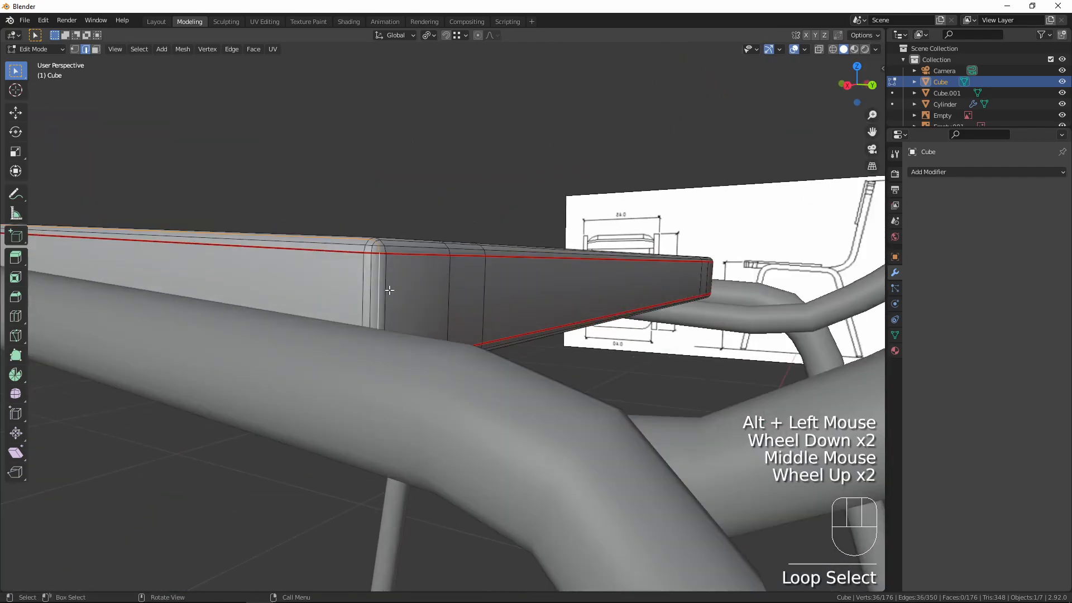
pyautogui.click(379, 290)
pyautogui.moveTo(640, 319); pyautogui.dragTo(553, 338, button='middle')
pyautogui.keyDown('shift'); pyautogui.click(353, 287); pyautogui.keyUp('shift')
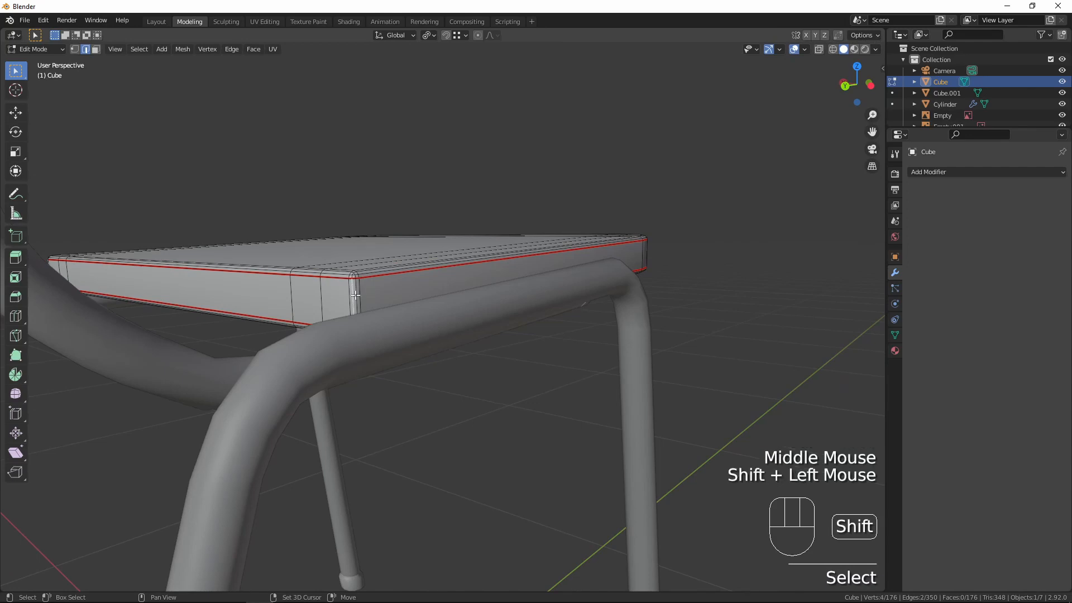
pyautogui.moveTo(353, 288); pyautogui.dragTo(476, 342, button='middle')
pyautogui.keyDown('shift'); pyautogui.click(462, 296); pyautogui.keyUp('shift')
pyautogui.keyDown('shift'); pyautogui.click(476, 341); pyautogui.keyUp('shift')
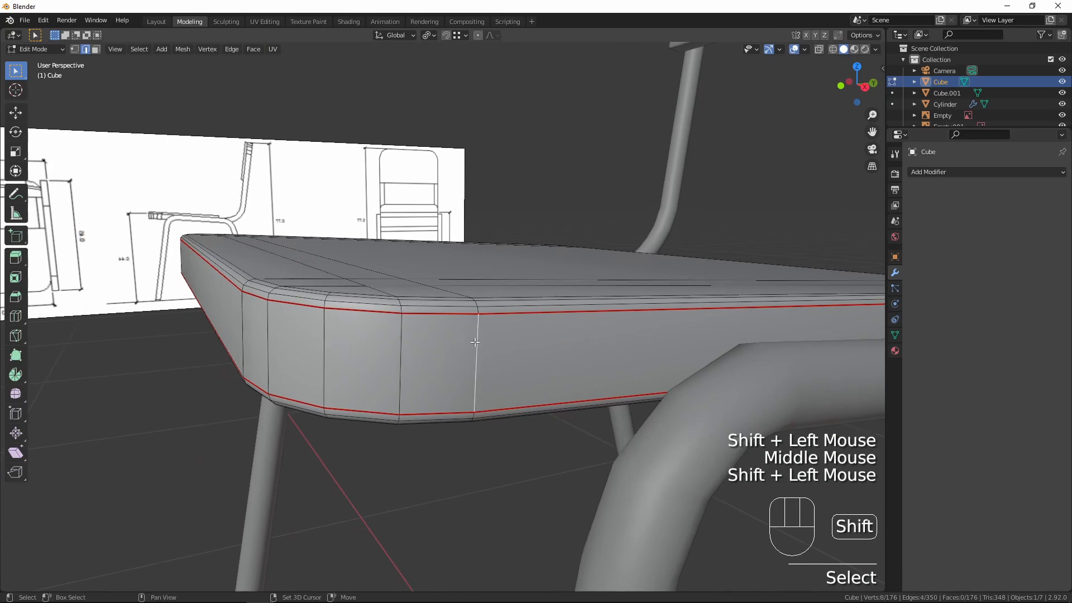
pyautogui.hotkey('ctrl', 'e')
pyautogui.click(542, 350)
pyautogui.scroll(-2, 542, 349)
pyautogui.moveTo(542, 349); pyautogui.dragTo(437, 391, button='middle')
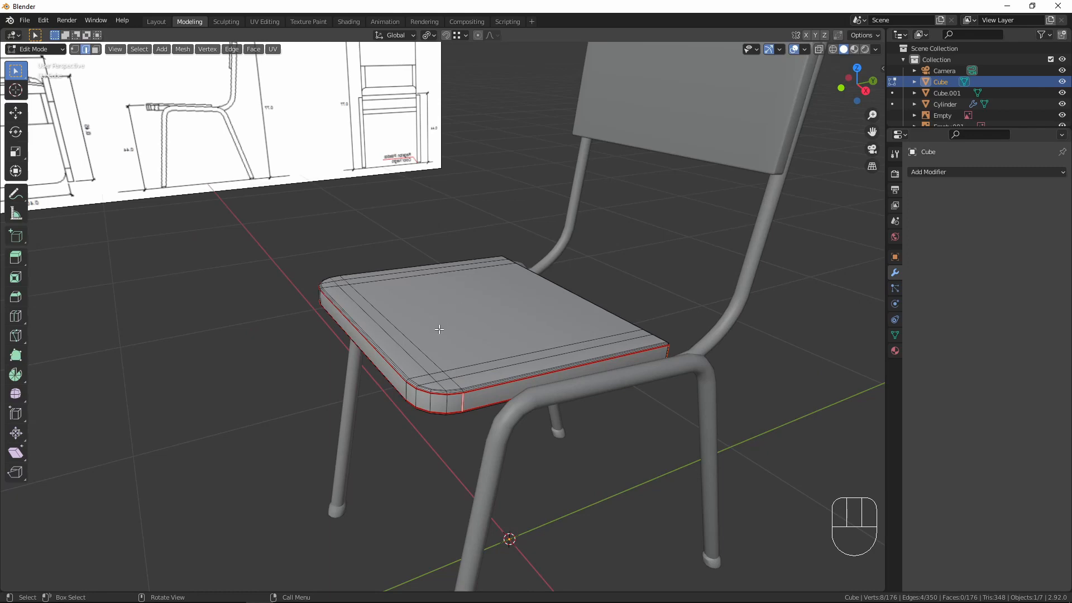
# - Leave the seat mesh and open the backrest mesh for editing
pyautogui.moveTo(510, 389); pyautogui.dragTo(287, 359, button='middle')
pyautogui.press('Tab')
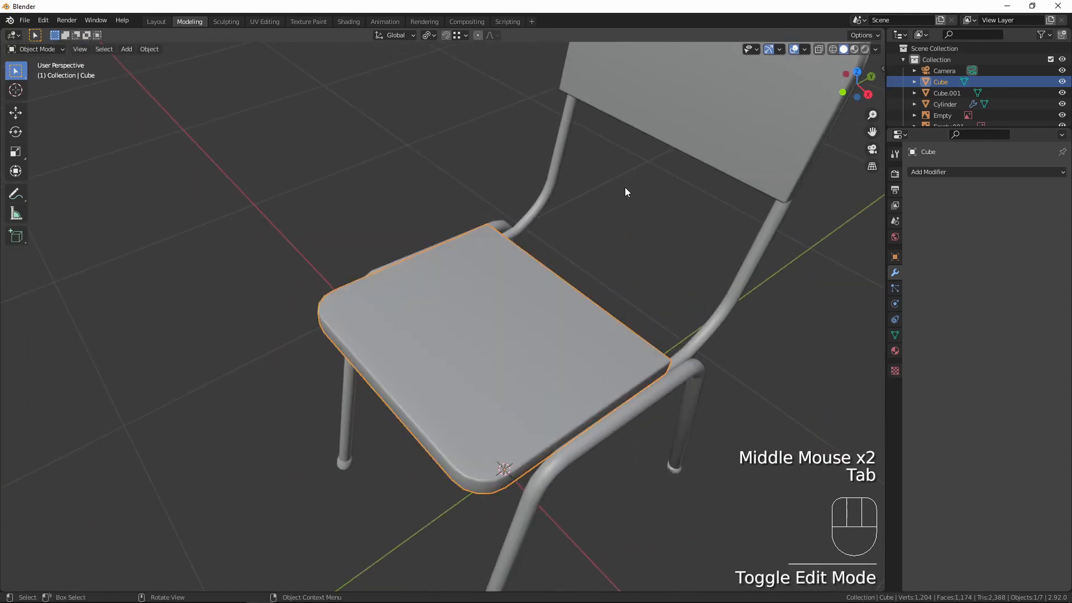
pyautogui.scroll(-2, 624, 186)
pyautogui.click(570, 188)
pyautogui.moveTo(570, 188); pyautogui.dragTo(548, 421, button='middle')
pyautogui.press('Tab')
pyautogui.scroll(3, 613, 341)
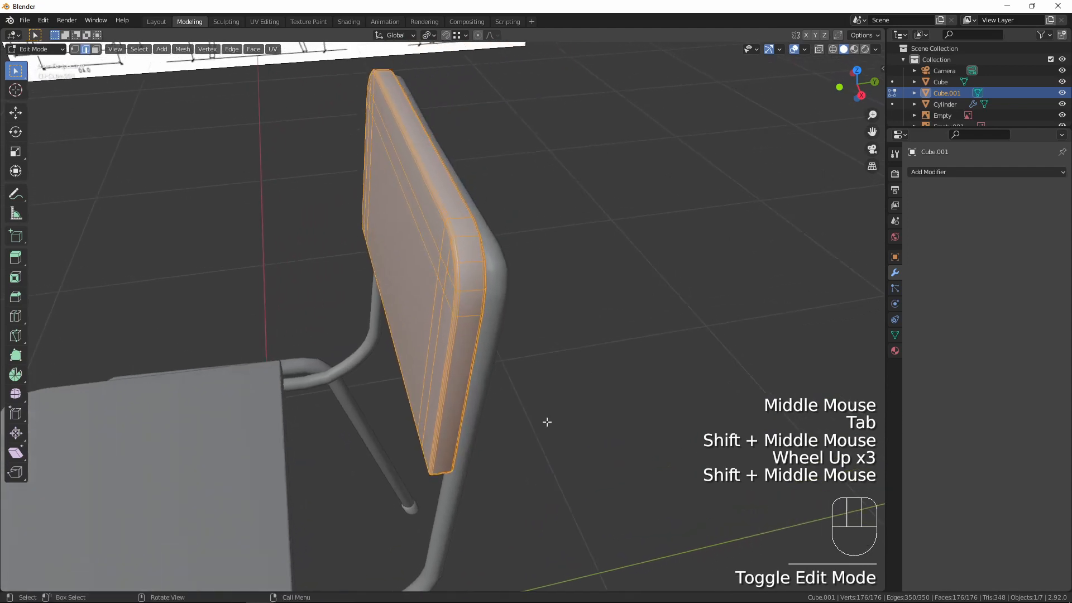
# - Select the edge loops around the backrest's front and rear rims
pyautogui.scroll(1, 544, 410)
pyautogui.keyDown('alt'); pyautogui.click(462, 352); pyautogui.keyUp('alt')
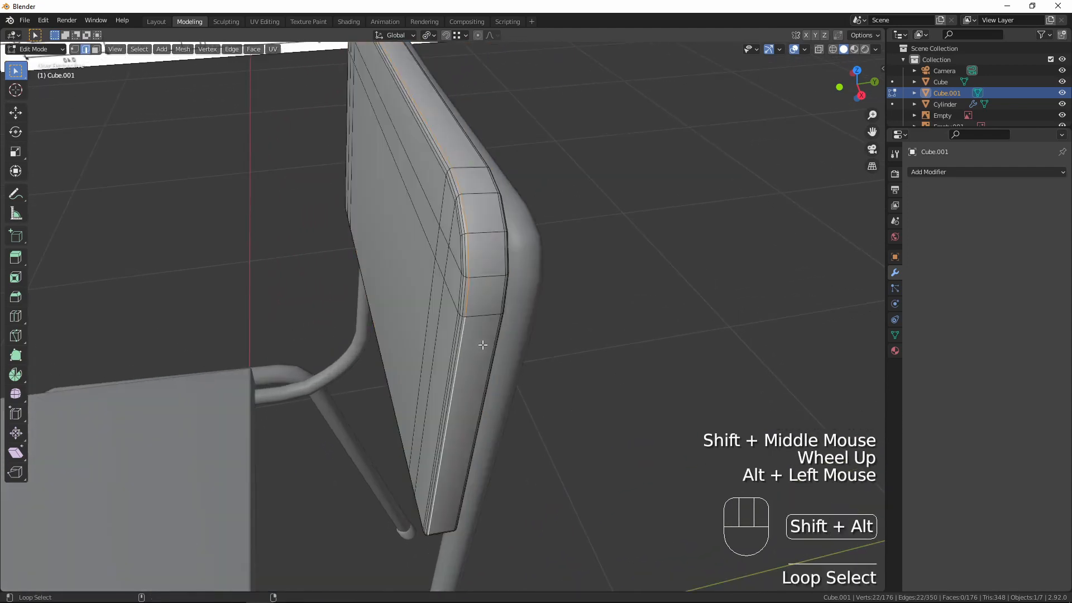
pyautogui.keyDown('alt'); pyautogui.keyDown('shift'); pyautogui.click(488, 344); pyautogui.keyUp('shift'); pyautogui.keyUp('alt')
pyautogui.keyDown('alt'); pyautogui.keyDown('shift'); pyautogui.click(479, 323); pyautogui.keyUp('shift'); pyautogui.keyUp('alt')
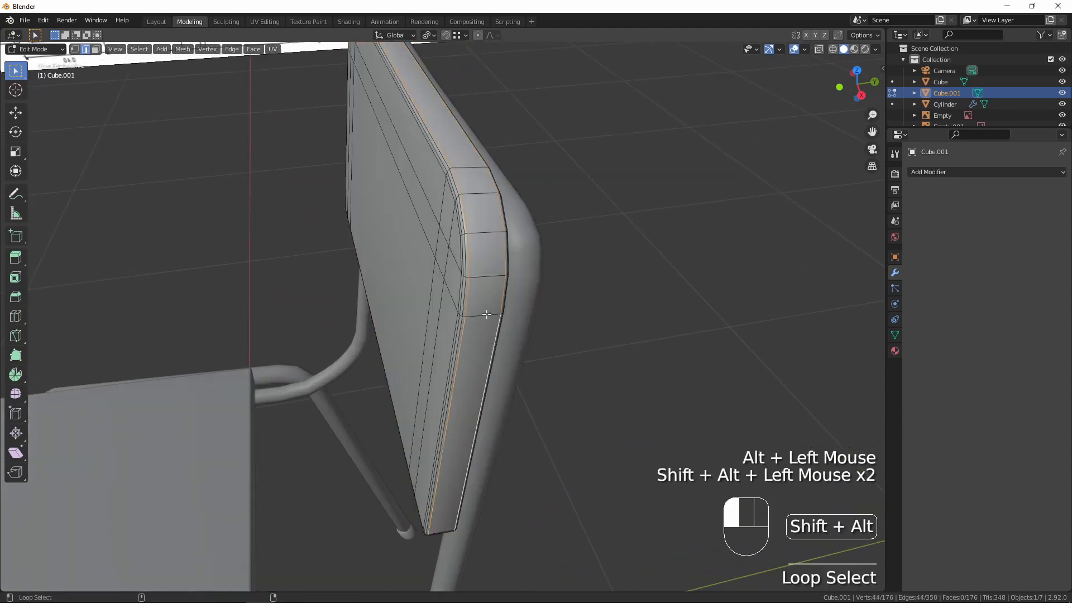
pyautogui.hotkey('ctrl', 'z')
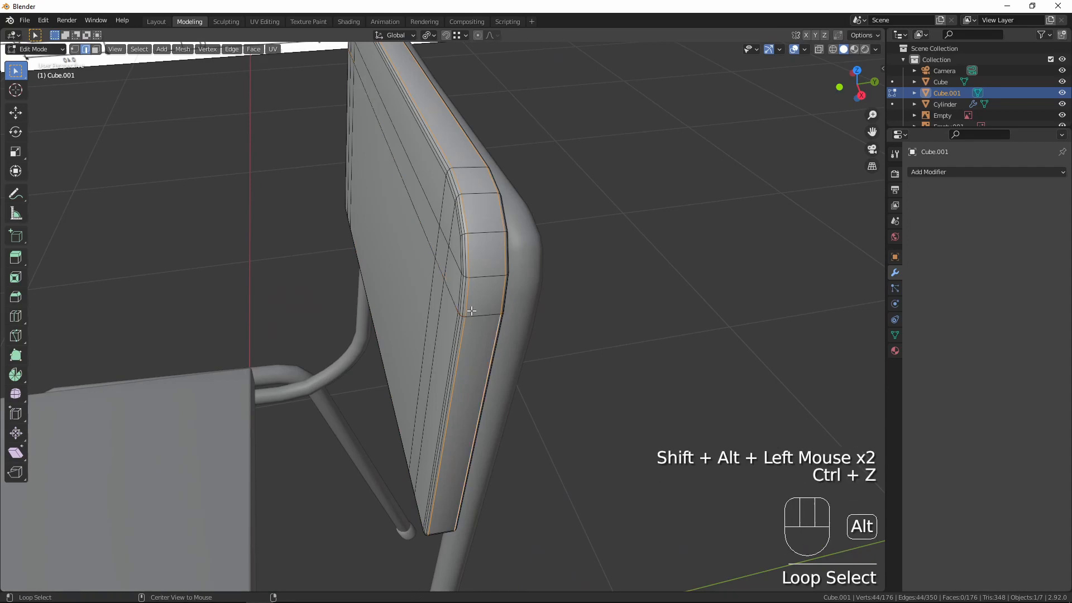
# - Add one edge across the backrest's thickness at each of its four corners to the selection and mark all selected edges as seams
pyautogui.keyDown('shift'); pyautogui.click(479, 314); pyautogui.keyUp('shift')
pyautogui.keyDown('shift'); pyautogui.click(481, 340); pyautogui.keyUp('shift')
pyautogui.moveTo(481, 341); pyautogui.dragTo(497, 216, button='middle')
pyautogui.keyDown('shift'); pyautogui.click(485, 93); pyautogui.keyUp('shift')
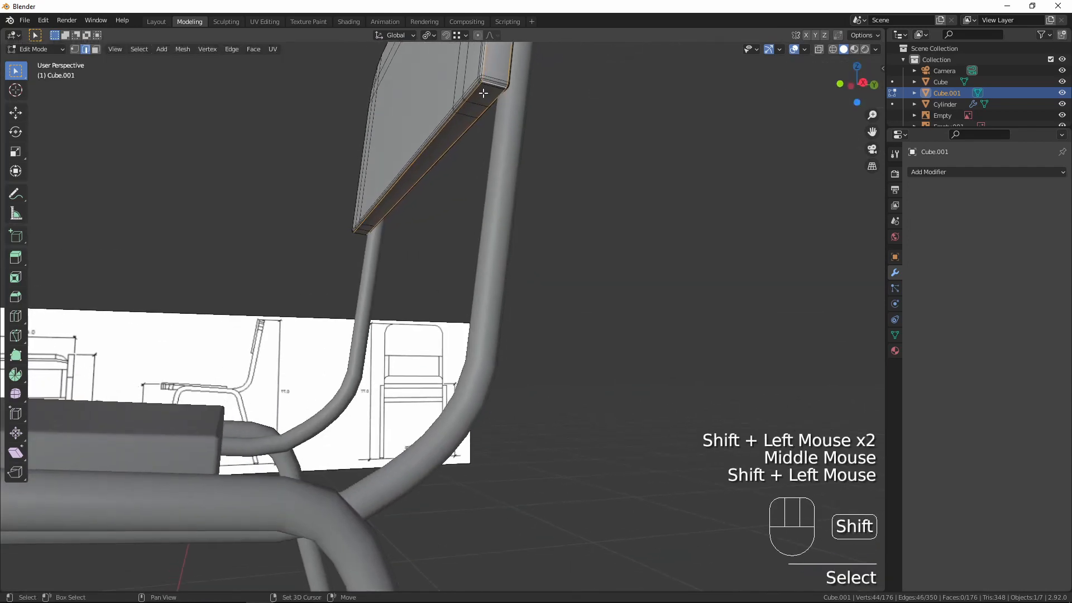
pyautogui.moveTo(484, 93); pyautogui.dragTo(581, 196, button='middle')
pyautogui.scroll(2, 514, 178)
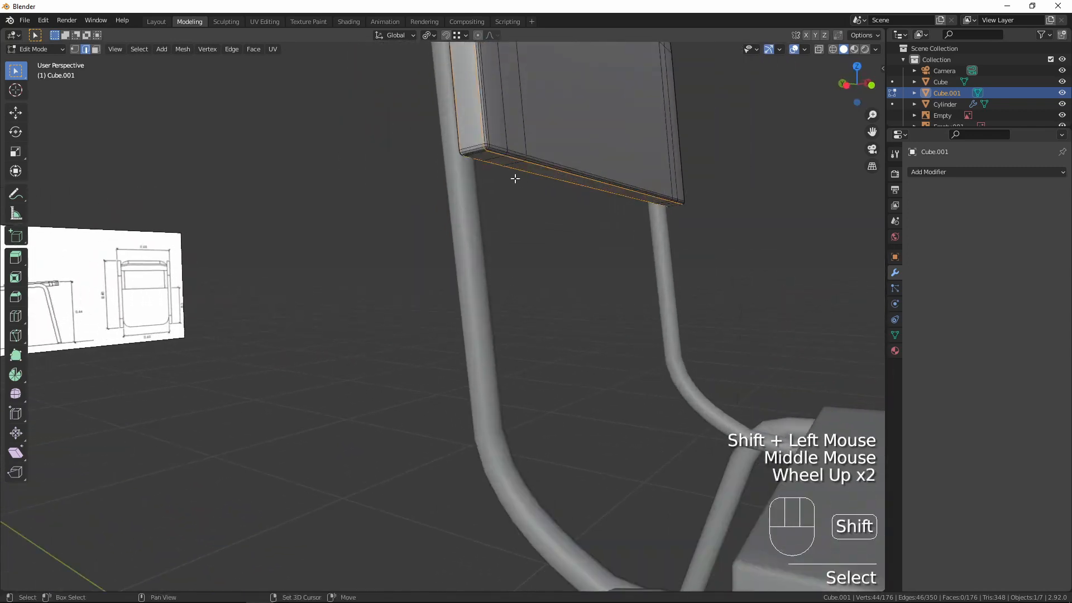
pyautogui.keyDown('shift'); pyautogui.click(474, 151); pyautogui.keyUp('shift')
pyautogui.keyDown('shift'); pyautogui.moveTo(474, 150); pyautogui.dragTo(413, 311, button='middle'); pyautogui.keyUp('shift')
pyautogui.keyDown('shift'); pyautogui.click(414, 306); pyautogui.keyUp('shift')
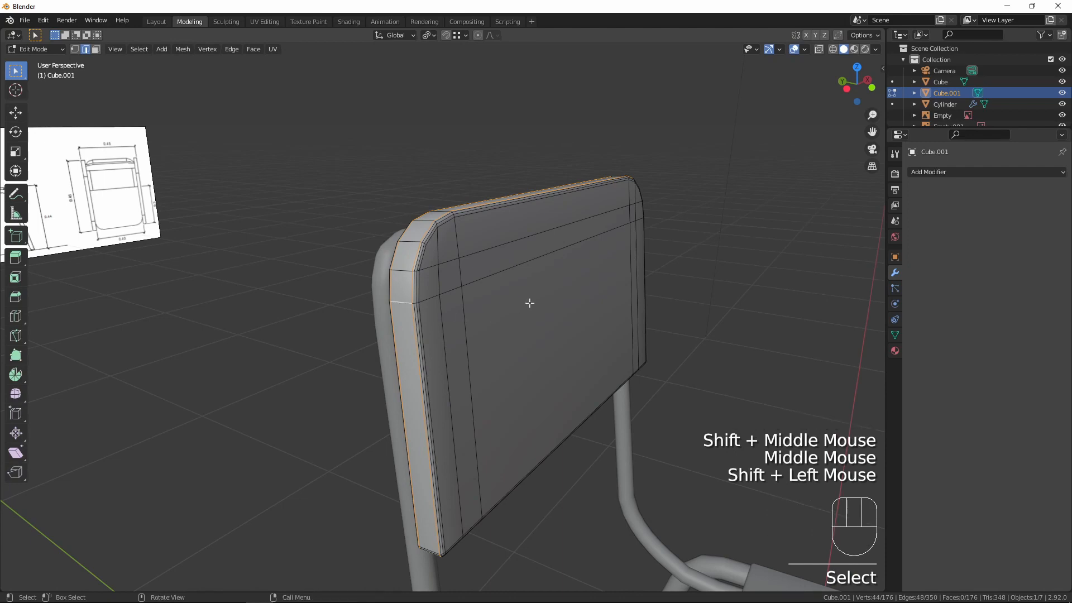
pyautogui.hotkey('ctrl', 'e')
pyautogui.click(530, 303)
pyautogui.scroll(-4, 529, 313)
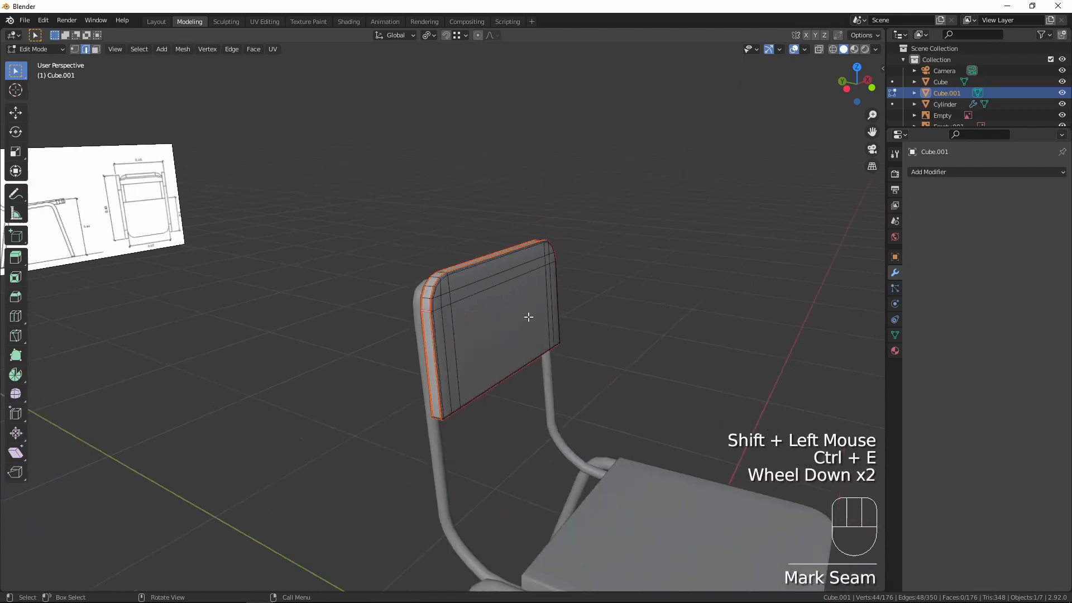
# - Leave the backrest mesh and apply the Mirror modifier on the tubular frame
pyautogui.press('Tab')
pyautogui.moveTo(529, 365); pyautogui.dragTo(513, 347, button='middle')
pyautogui.scroll(5, 500, 339)
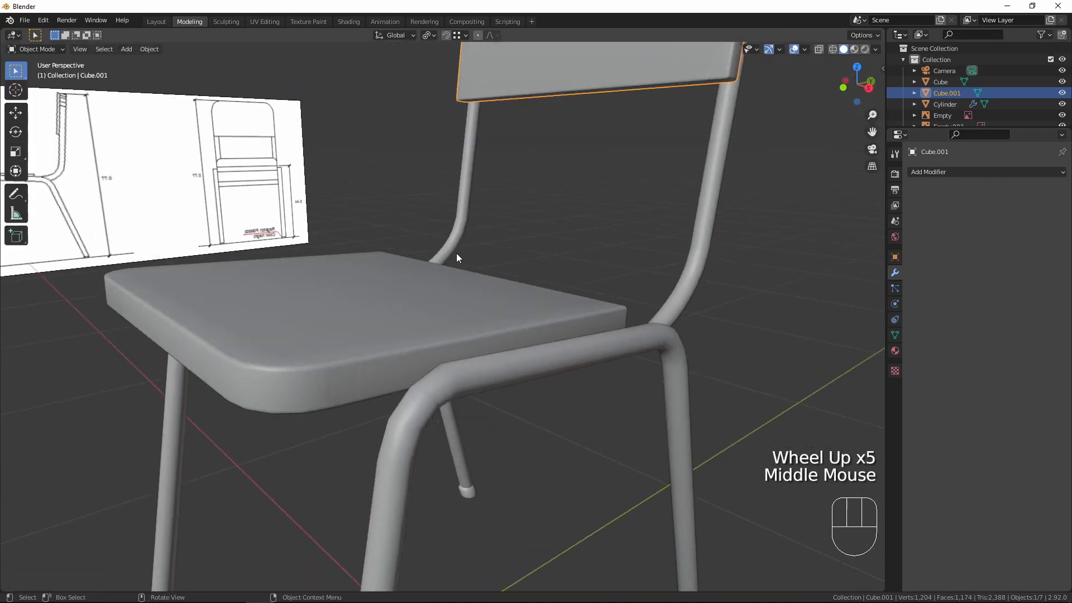
pyautogui.click(642, 343)
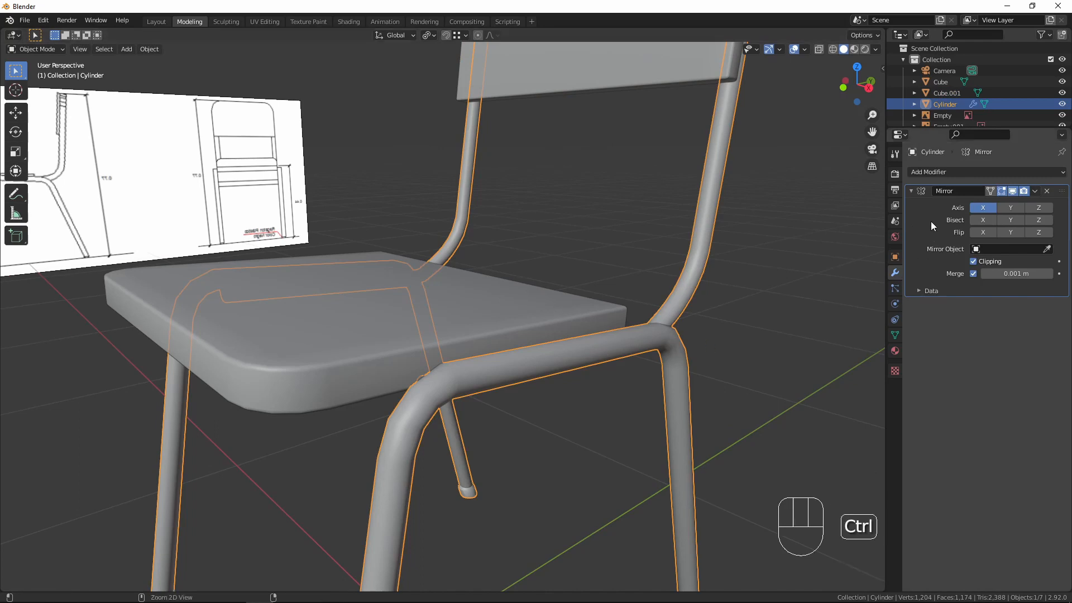
pyautogui.hotkey('ctrl', 'a')
# - Check the seat and backrest for modifiers, and join backrest, seat and tubular frame into one object with the frame active
pyautogui.click(352, 344)
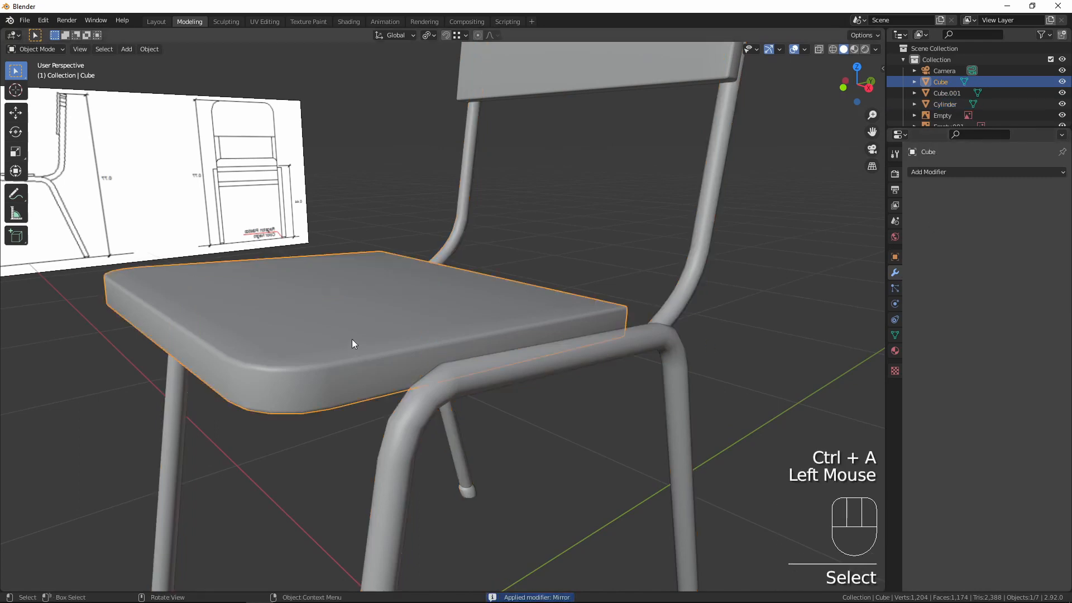
pyautogui.click(544, 97)
pyautogui.scroll(-4, 559, 142)
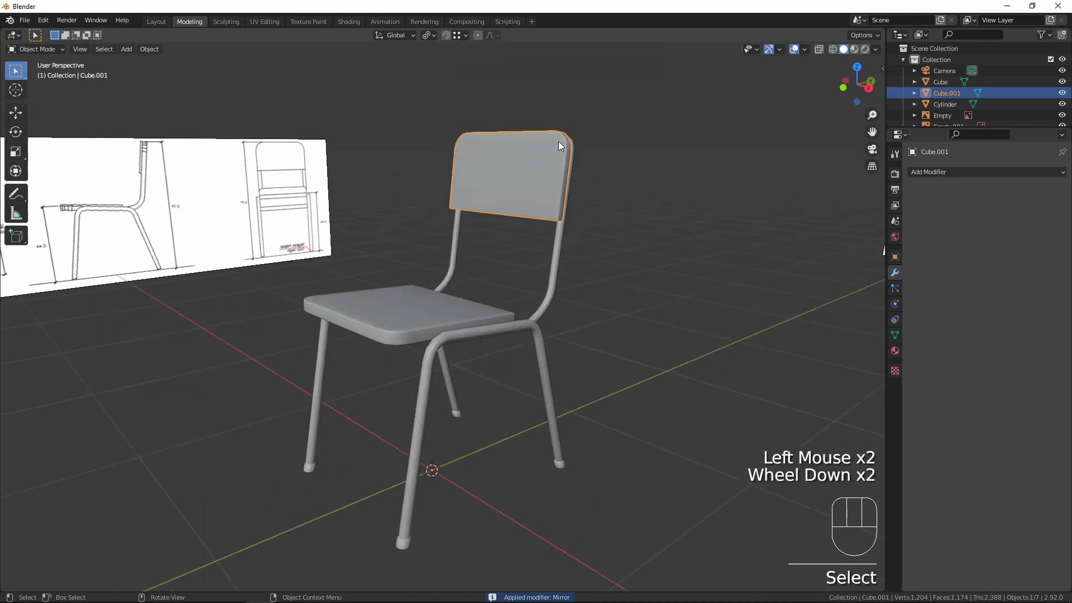
pyautogui.scroll(2, 505, 166)
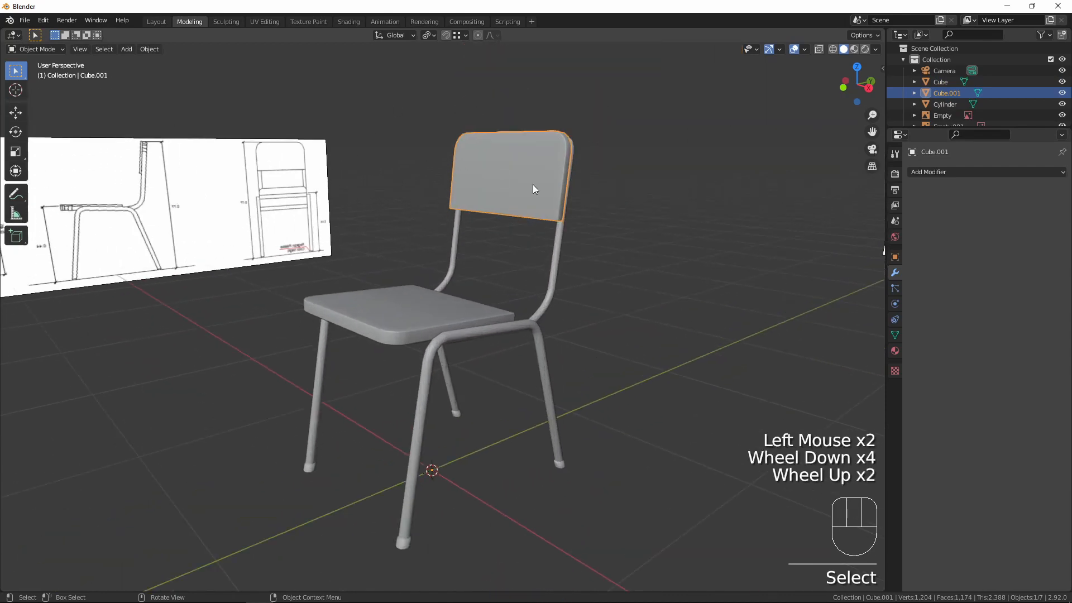
pyautogui.click(523, 170)
pyautogui.keyDown('shift'); pyautogui.click(396, 305); pyautogui.keyUp('shift')
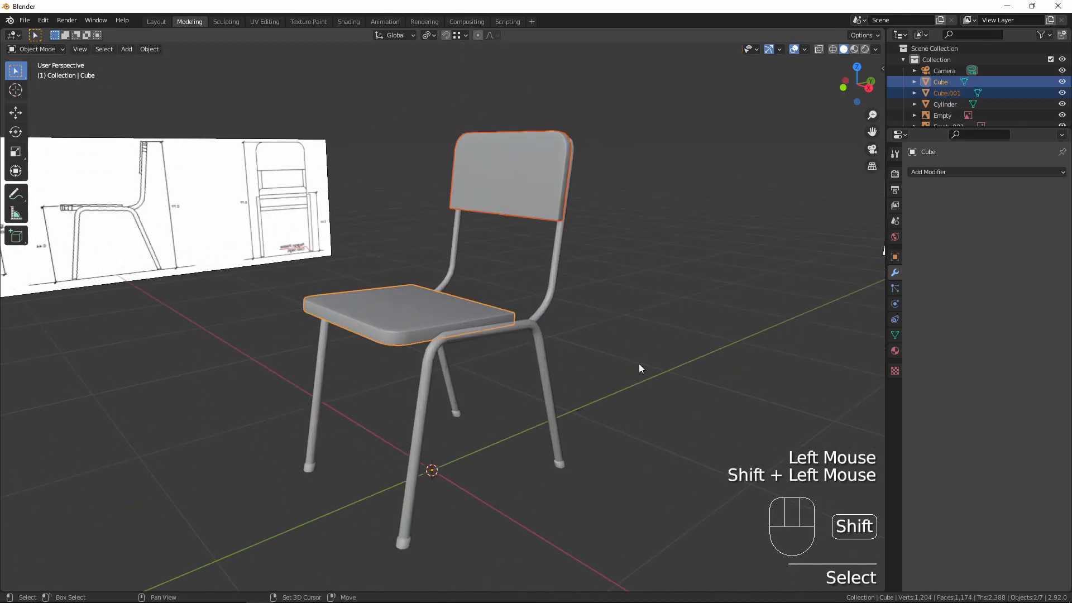
pyautogui.keyDown('shift'); pyautogui.click(541, 285); pyautogui.keyUp('shift')
pyautogui.keyDown('shift'); pyautogui.click(561, 293); pyautogui.keyUp('shift')
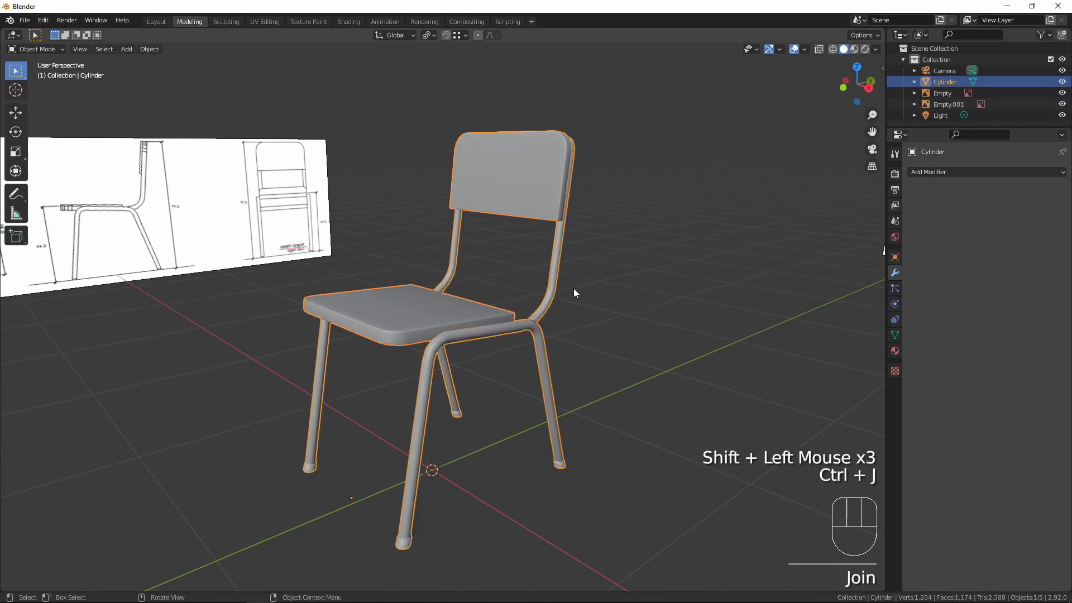
# - Open the joined chair mesh for editing in the UV Editing workspace and unwrap the whole mesh
pyautogui.click(265, 22)
pyautogui.scroll(9, 662, 377)
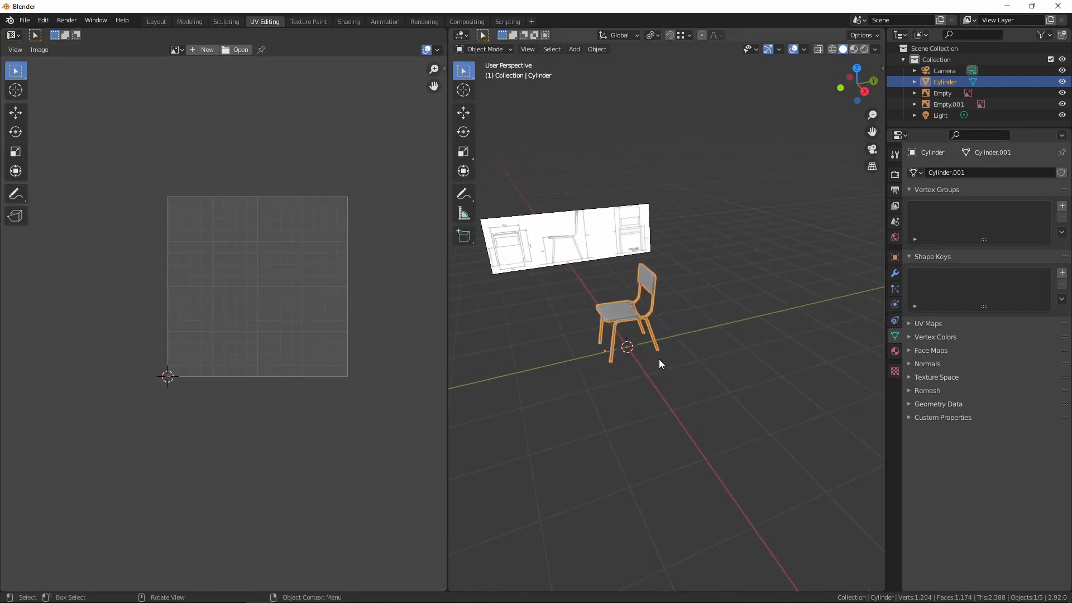
pyautogui.press('Tab')
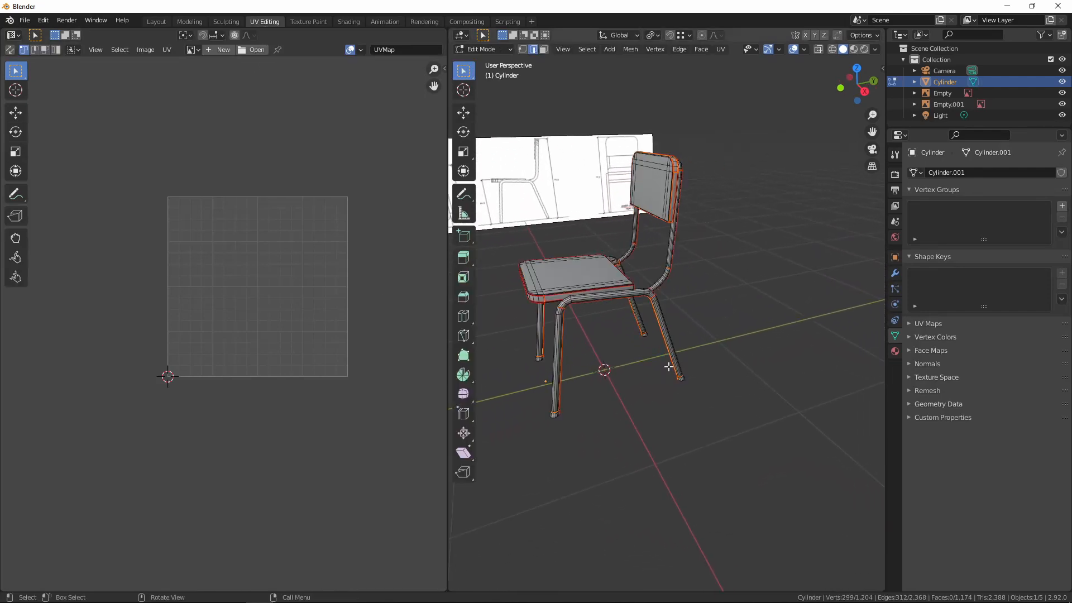
pyautogui.moveTo(628, 384); pyautogui.dragTo(687, 370, button='middle')
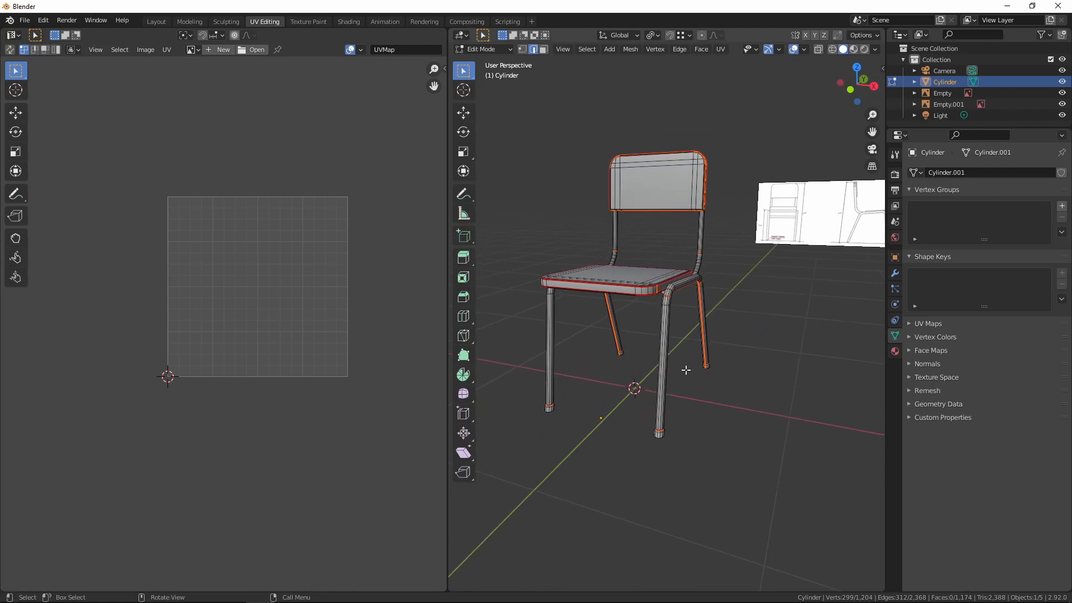
pyautogui.press('a')
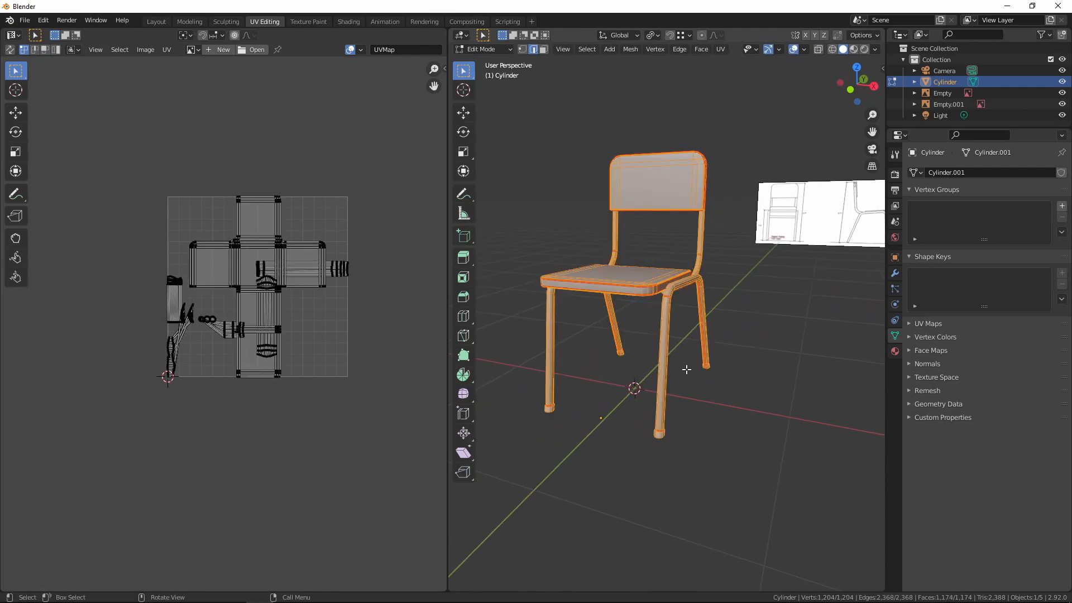
pyautogui.press('u')
pyautogui.click(686, 370)
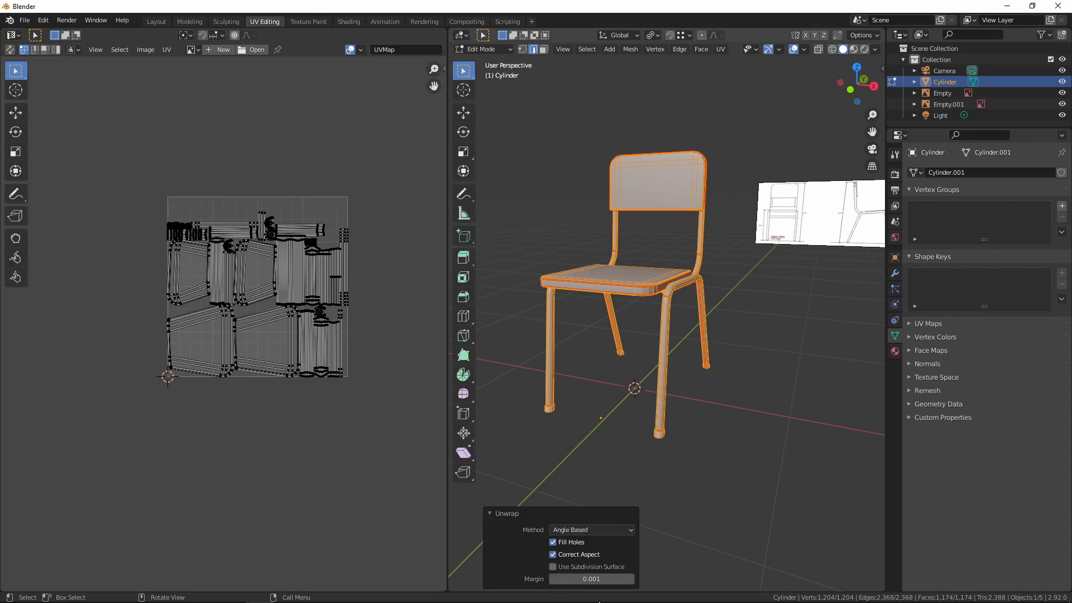
# - Set the unwrap method to Conformal and inspect the resulting UV islands
pyautogui.click(595, 529)
pyautogui.click(570, 555)
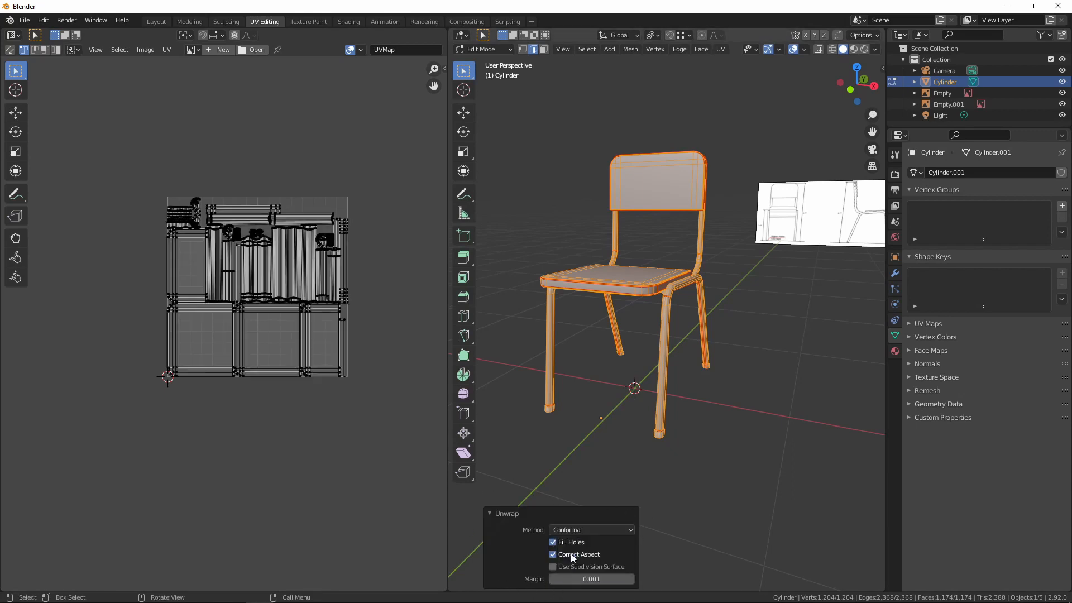
pyautogui.scroll(5, 169, 372)
pyautogui.scroll(-5, 215, 277)
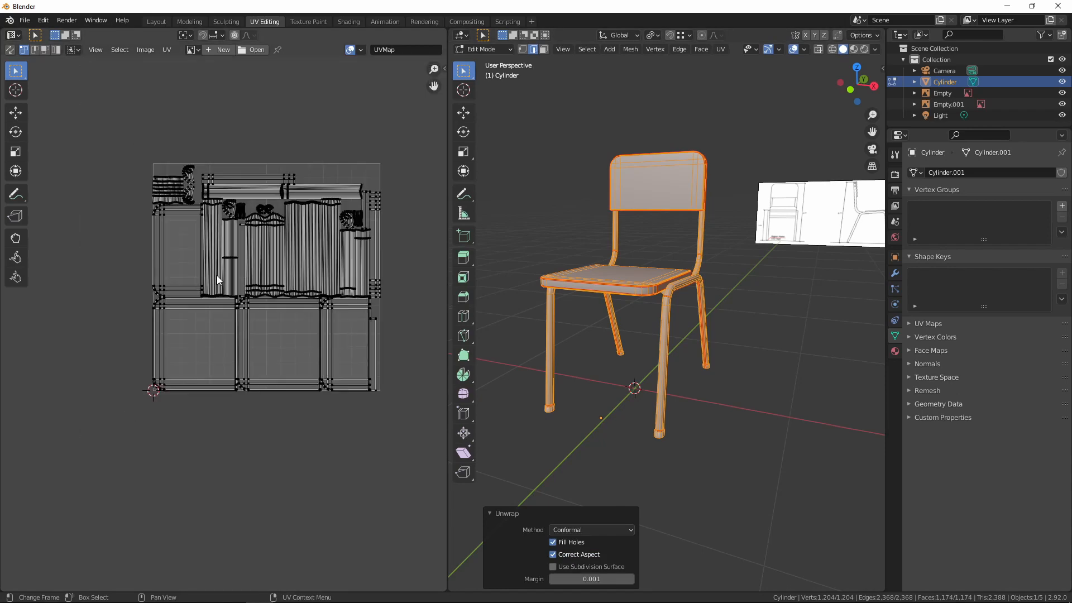
pyautogui.moveTo(269, 392); pyautogui.dragTo(254, 429, button='middle')
pyautogui.scroll(4, 240, 383)
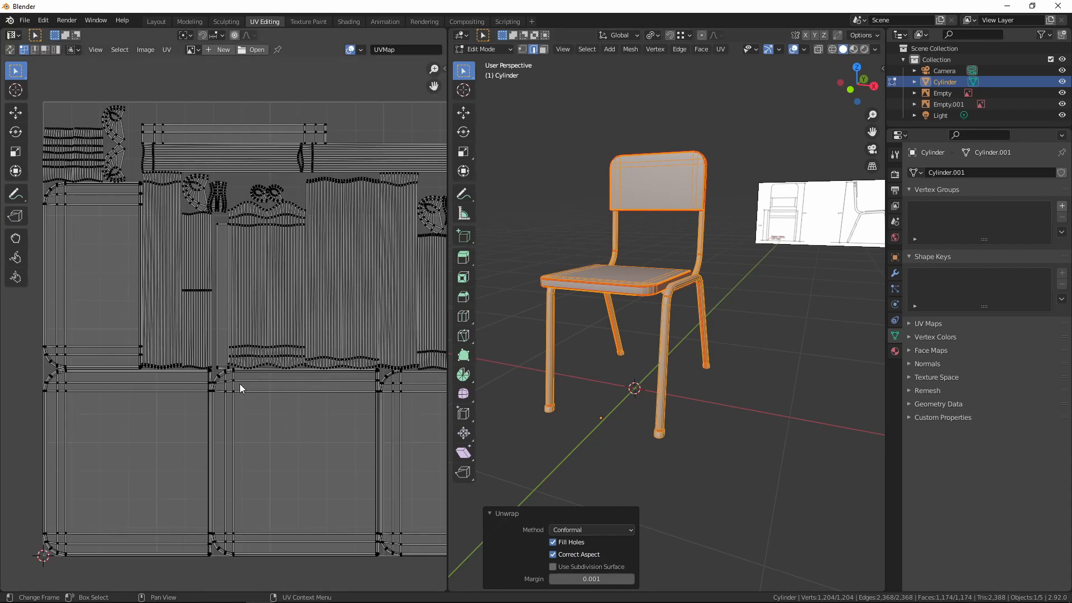
pyautogui.moveTo(137, 298); pyautogui.dragTo(77, 266, button='middle')
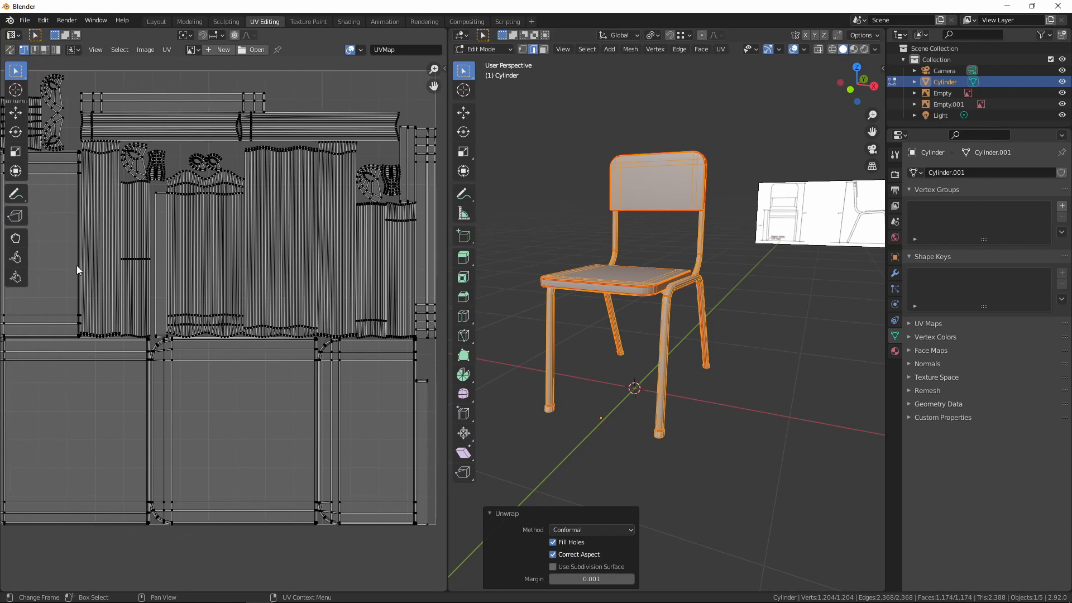
pyautogui.scroll(-2, 112, 266)
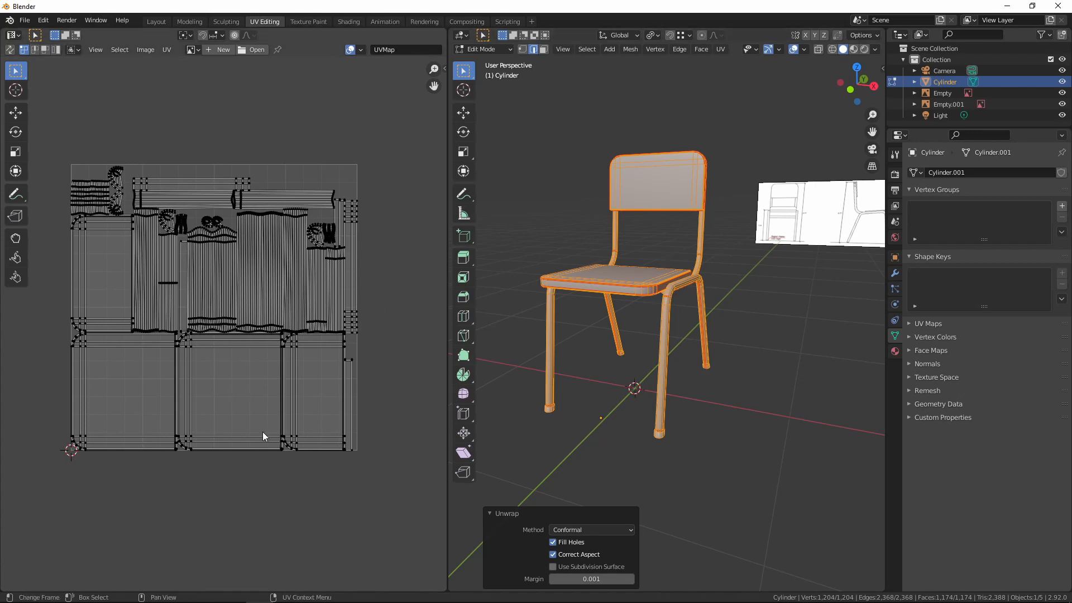
# - Clear the selection and select all linked geometry of the backrest and the seat
pyautogui.hotkey('alt', 'a')
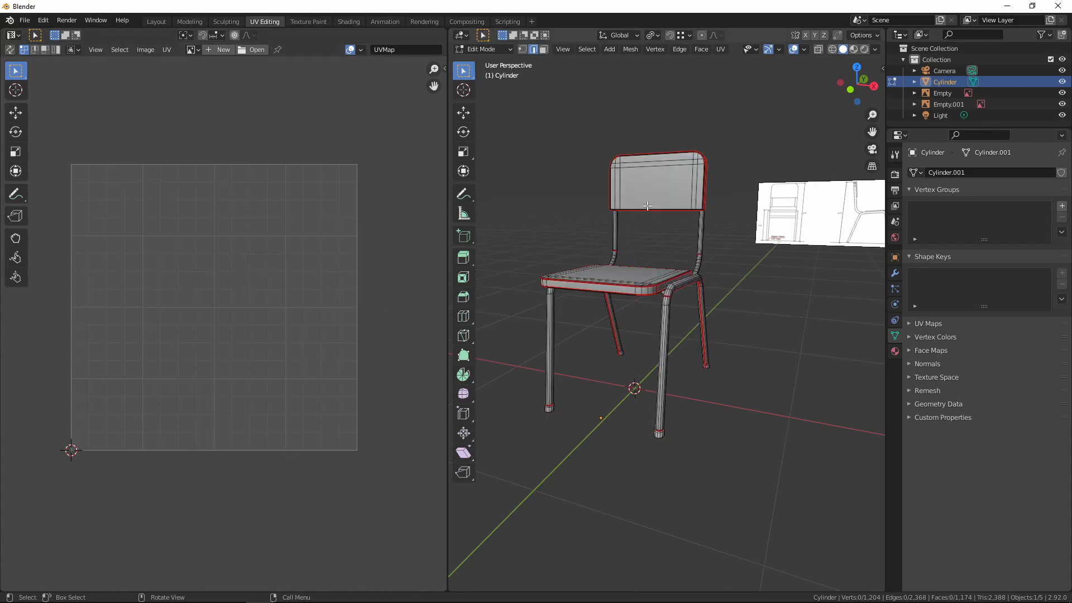
pyautogui.press('l')
pyautogui.press('l')
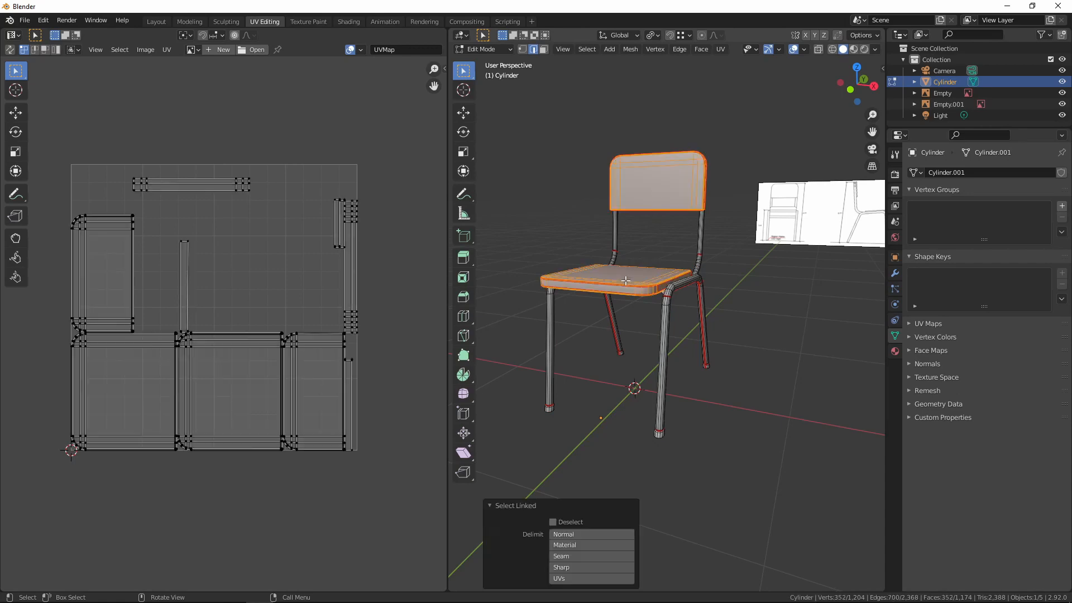
# - Examine the selected seat and backrest from several sides alongside their islands in the UV layout
pyautogui.moveTo(636, 331); pyautogui.dragTo(603, 337, button='middle')
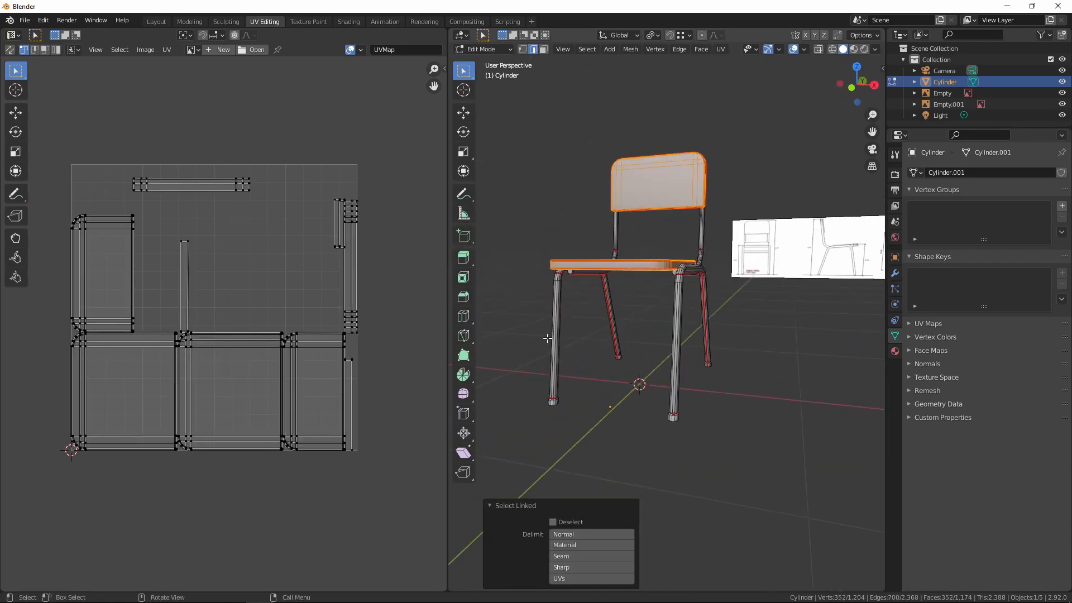
pyautogui.moveTo(491, 337); pyautogui.dragTo(497, 386, button='middle')
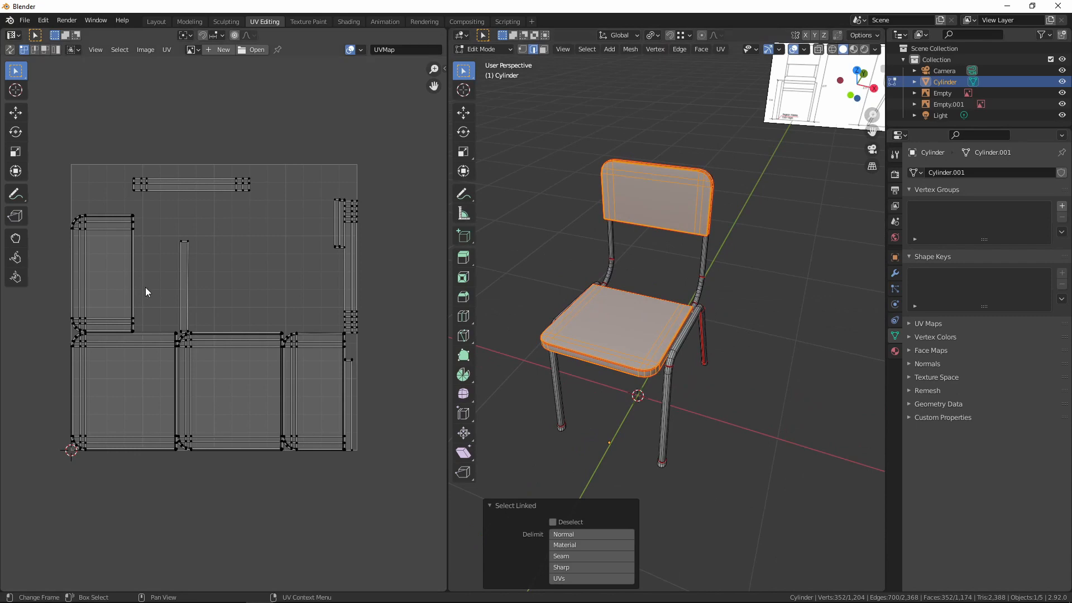
pyautogui.scroll(-1, 609, 349)
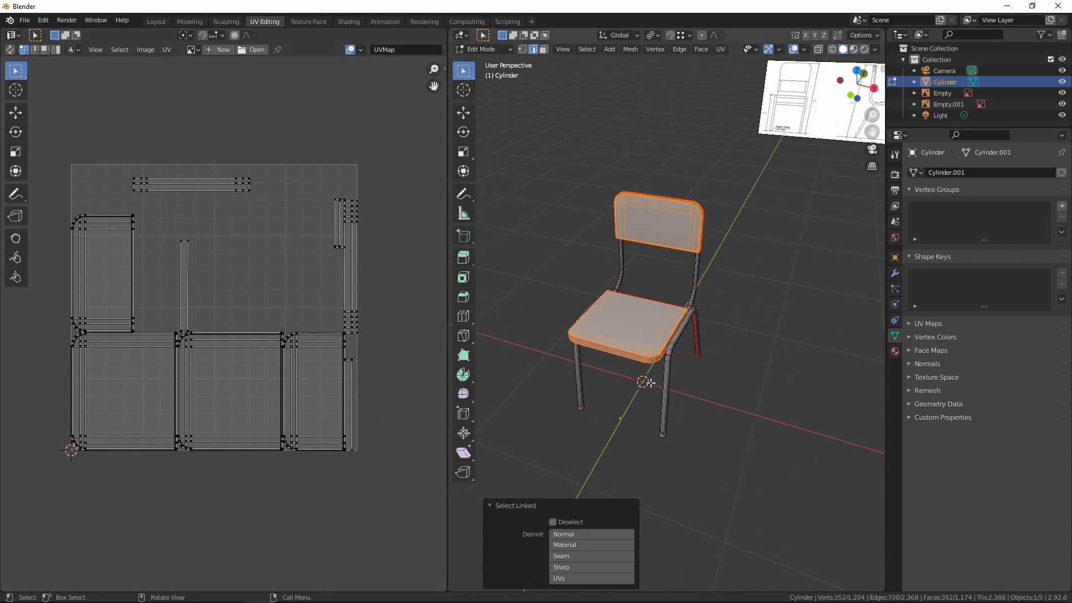
pyautogui.scroll(3, 587, 368)
pyautogui.moveTo(600, 363); pyautogui.dragTo(613, 345, button='middle')
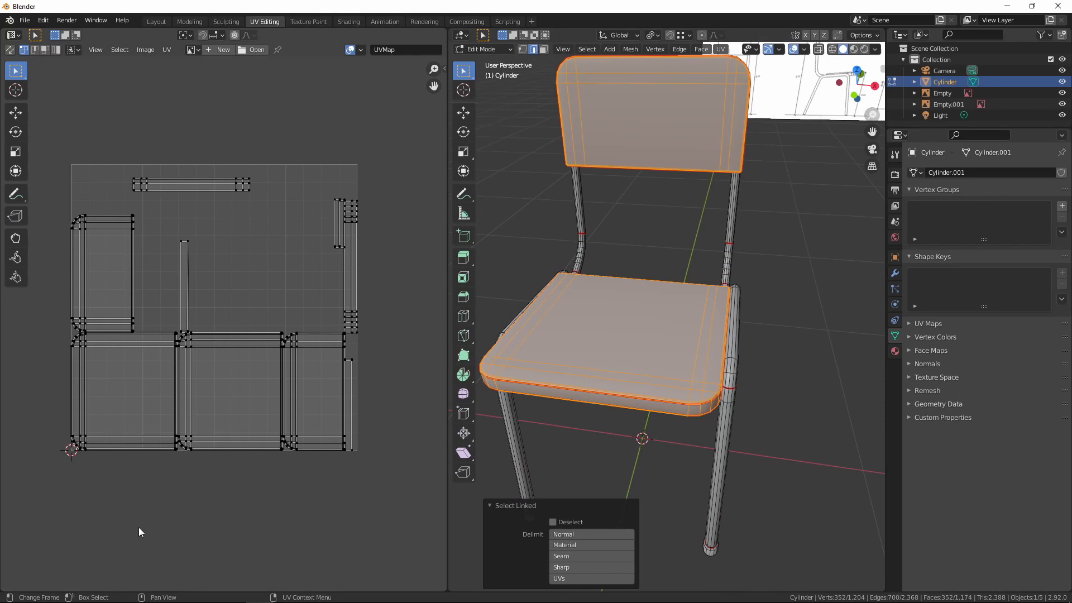
pyautogui.moveTo(772, 435); pyautogui.dragTo(766, 406, button='middle')
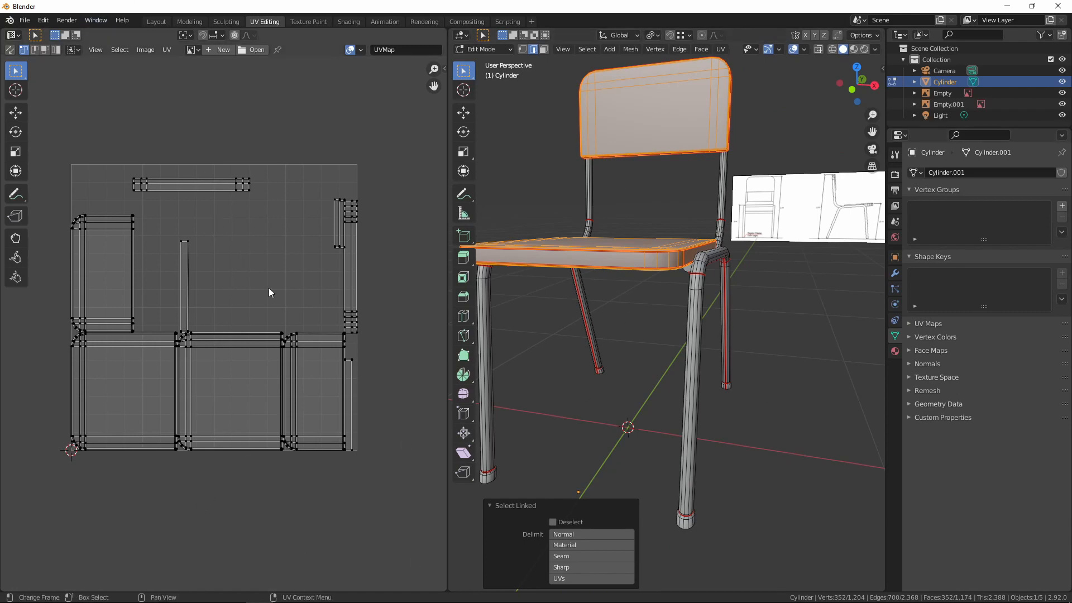
pyautogui.moveTo(818, 384); pyautogui.dragTo(467, 407, button='middle')
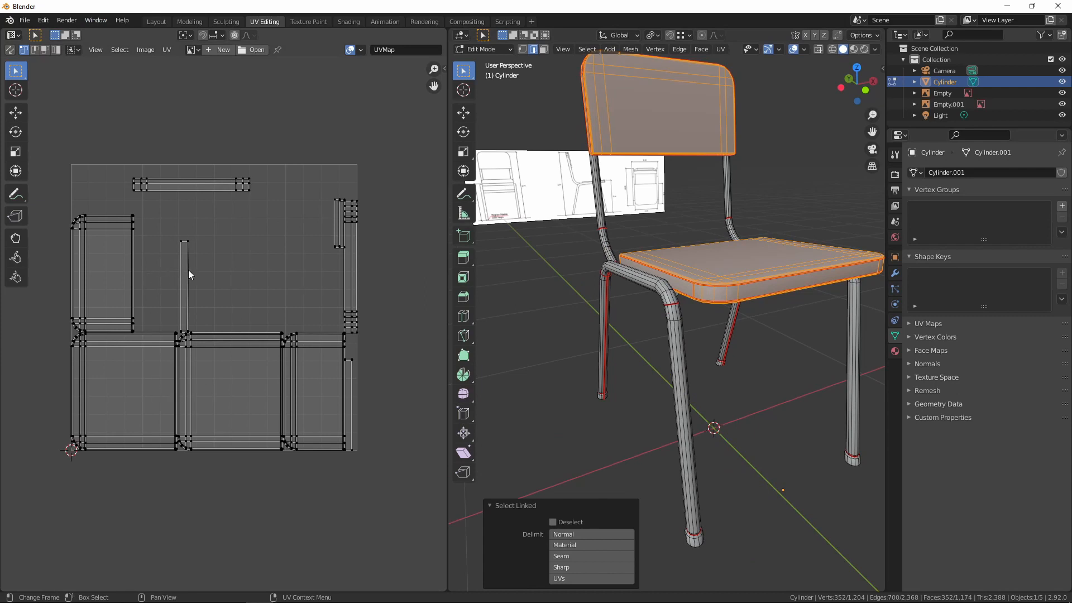
# - Move the thin upright strip island outside the UV square, then rotate the horizontal strip island 90° and place it beside that one
pyautogui.press('l')
pyautogui.press('g')
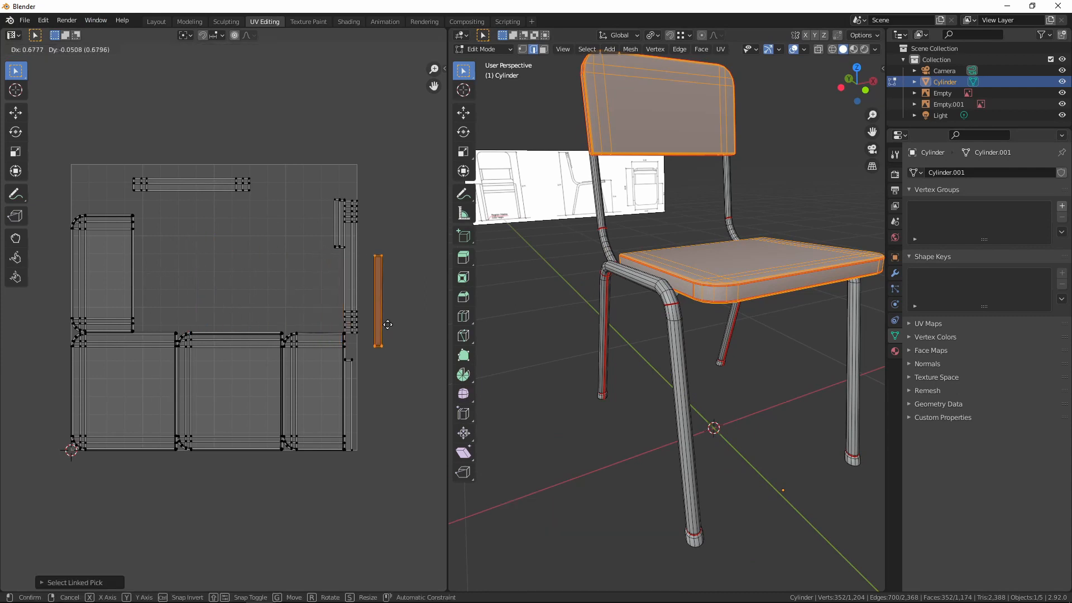
pyautogui.click(388, 322)
pyautogui.moveTo(116, 147); pyautogui.dragTo(283, 210)
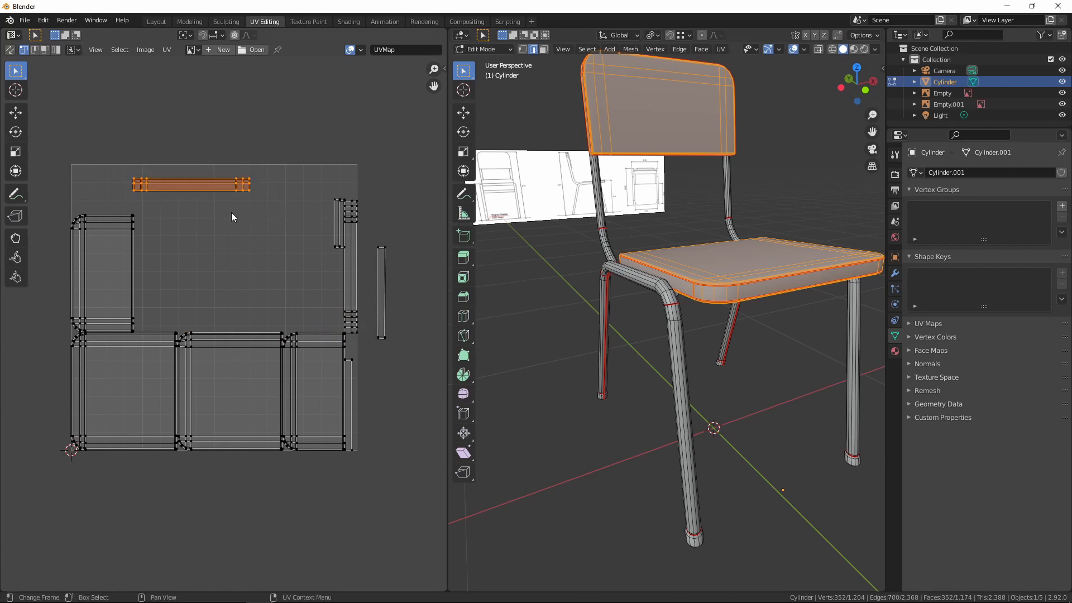
pyautogui.write('r90')
pyautogui.press('Return')
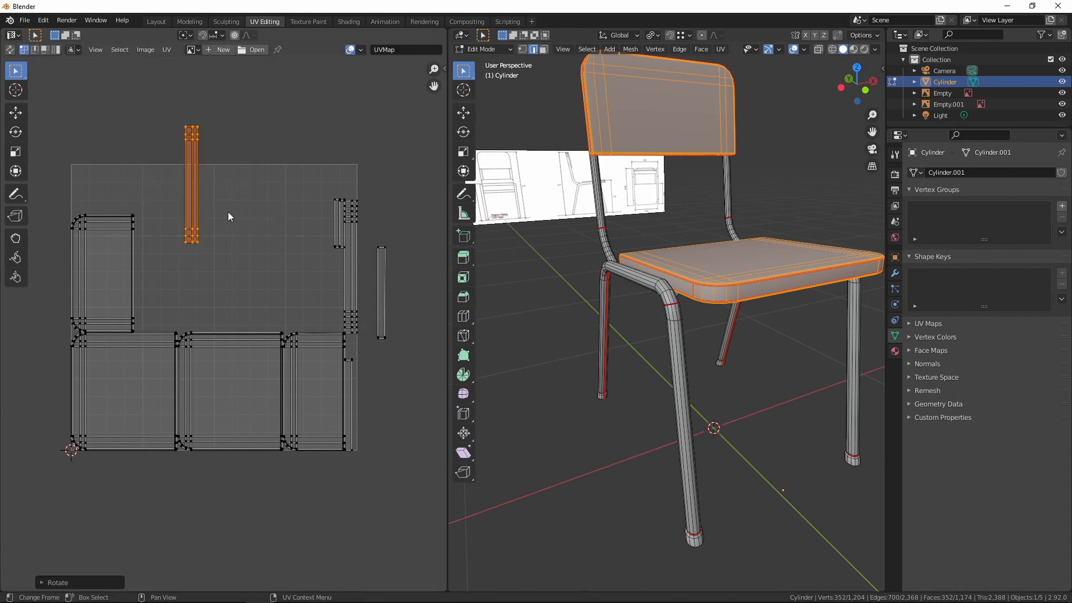
pyautogui.press('g')
pyautogui.click(419, 323)
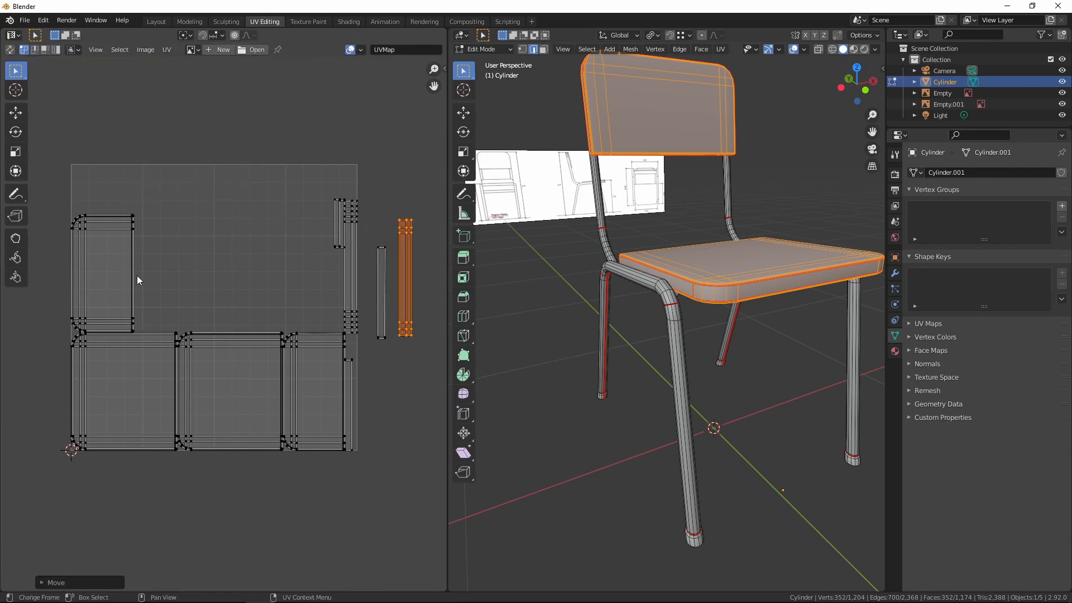
# - Select the four large seat and backrest panel islands and rotate them together by 90°
pyautogui.moveTo(45, 201); pyautogui.dragTo(301, 472)
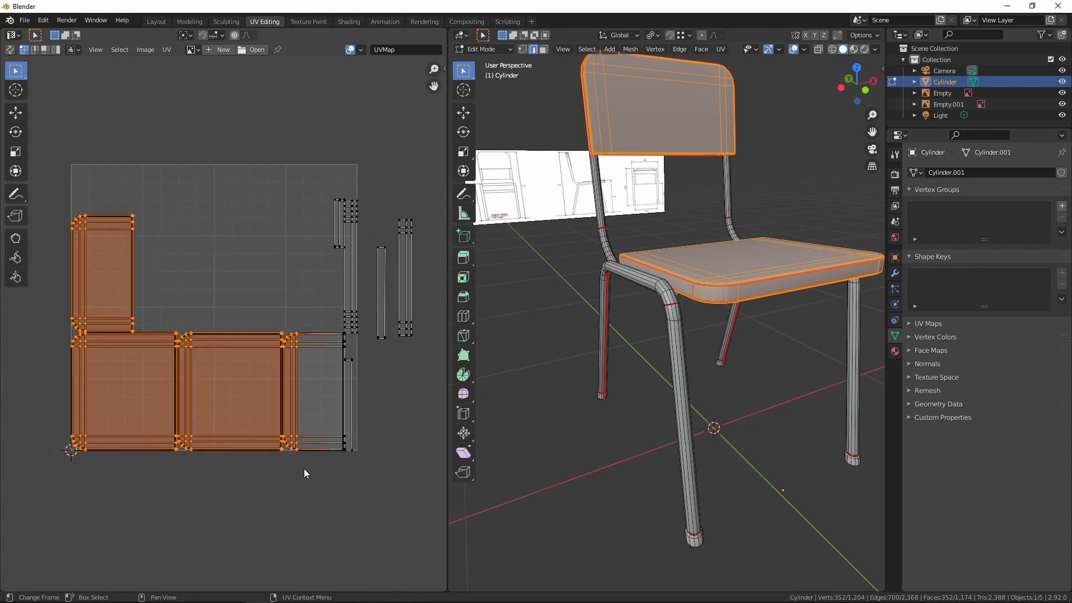
pyautogui.hotkey('ctrl', 'z')
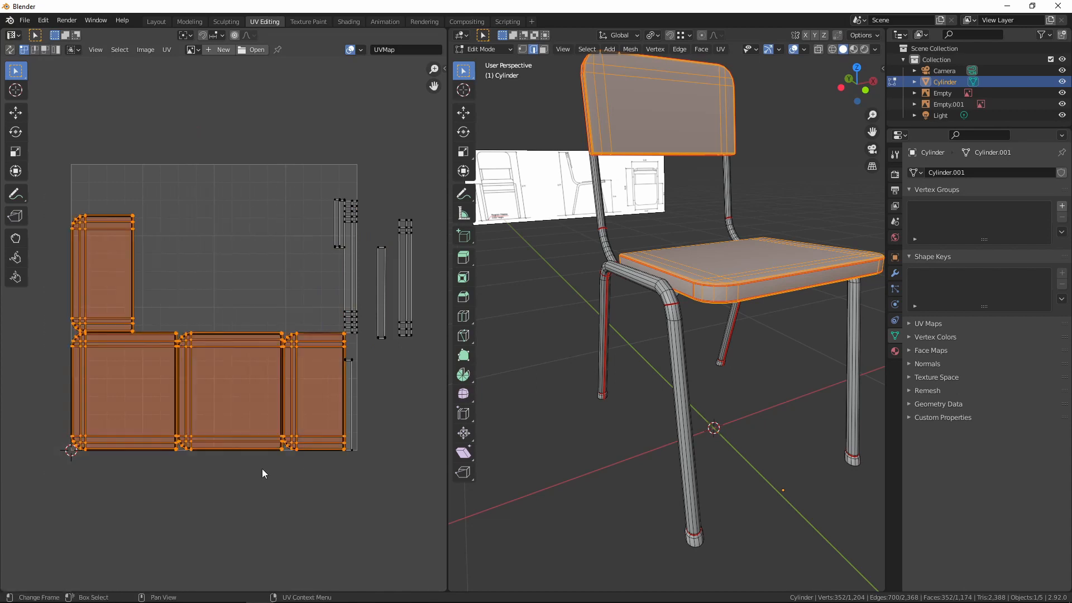
pyautogui.write('r90')
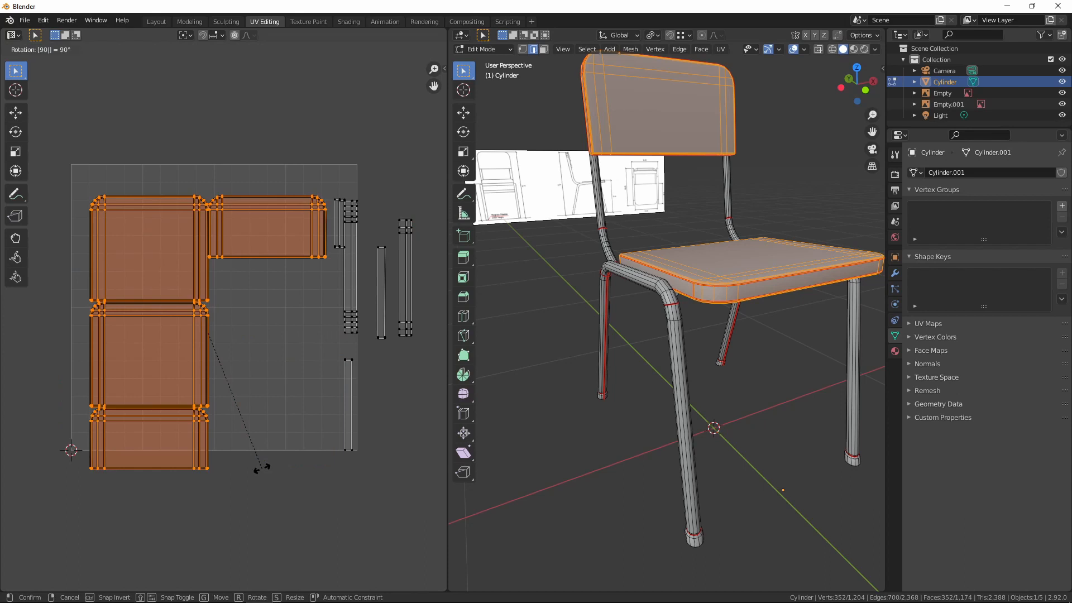
pyautogui.press('Return')
# - Select the whole chair mesh and all its UV islands, and pack the islands with rotation disabled
pyautogui.press('a')
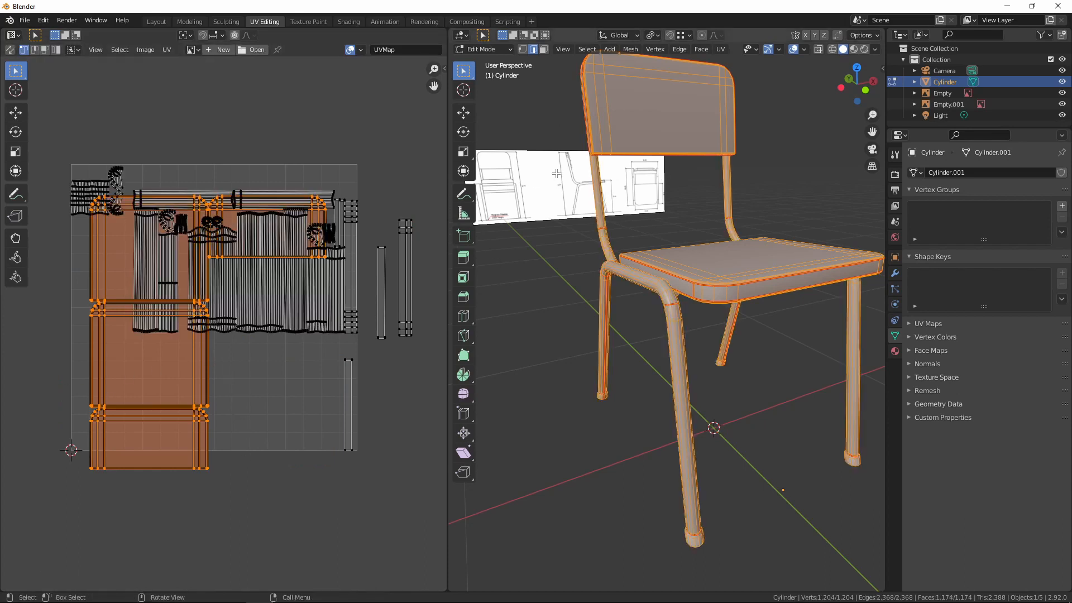
pyautogui.press('a')
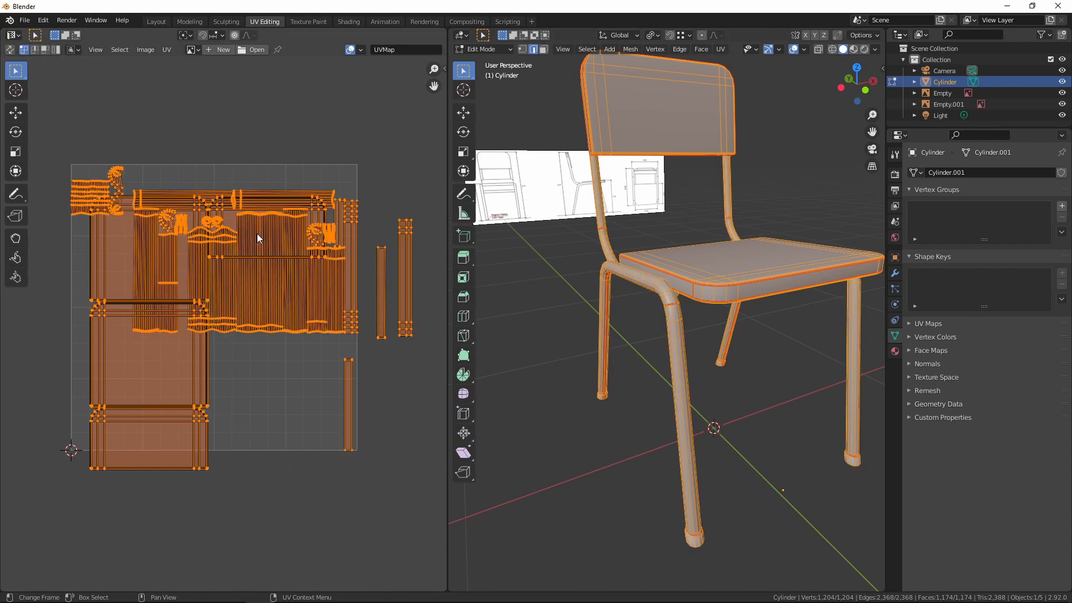
pyautogui.click(170, 52)
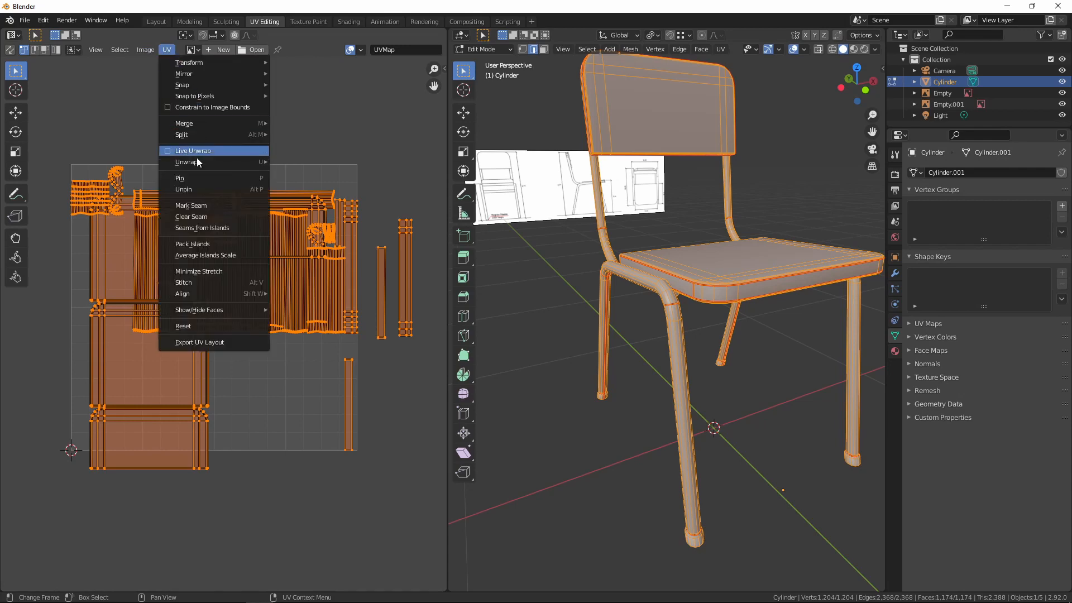
pyautogui.click(205, 245)
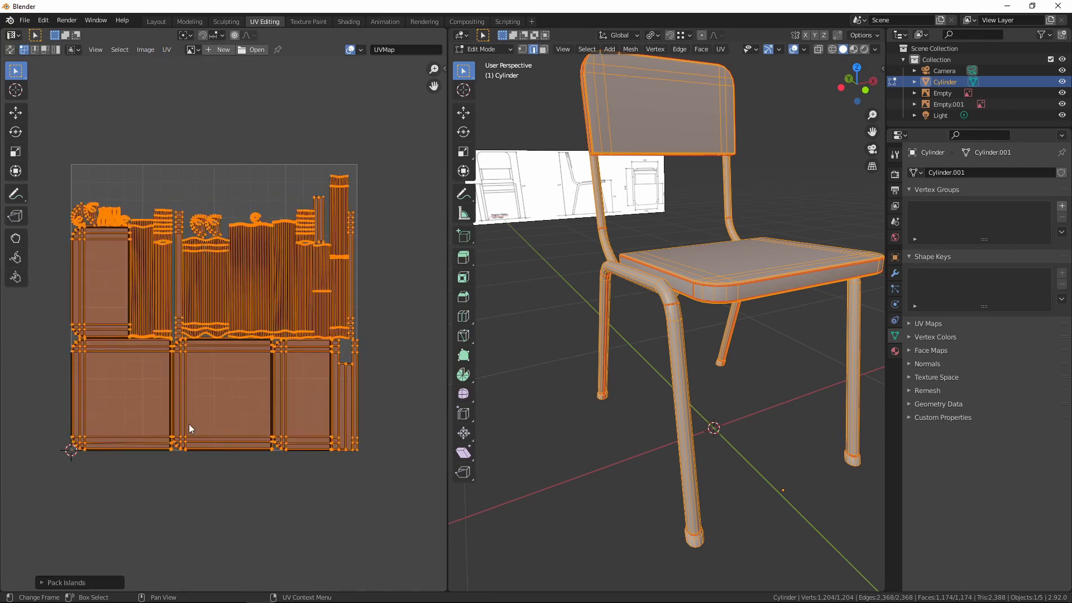
pyautogui.click(45, 583)
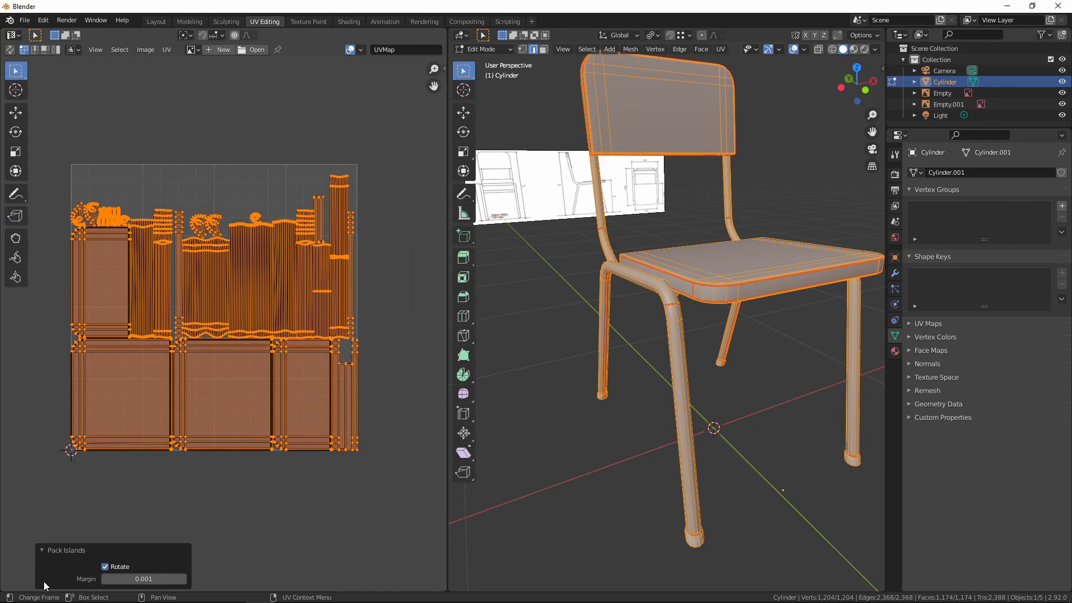
pyautogui.click(105, 567)
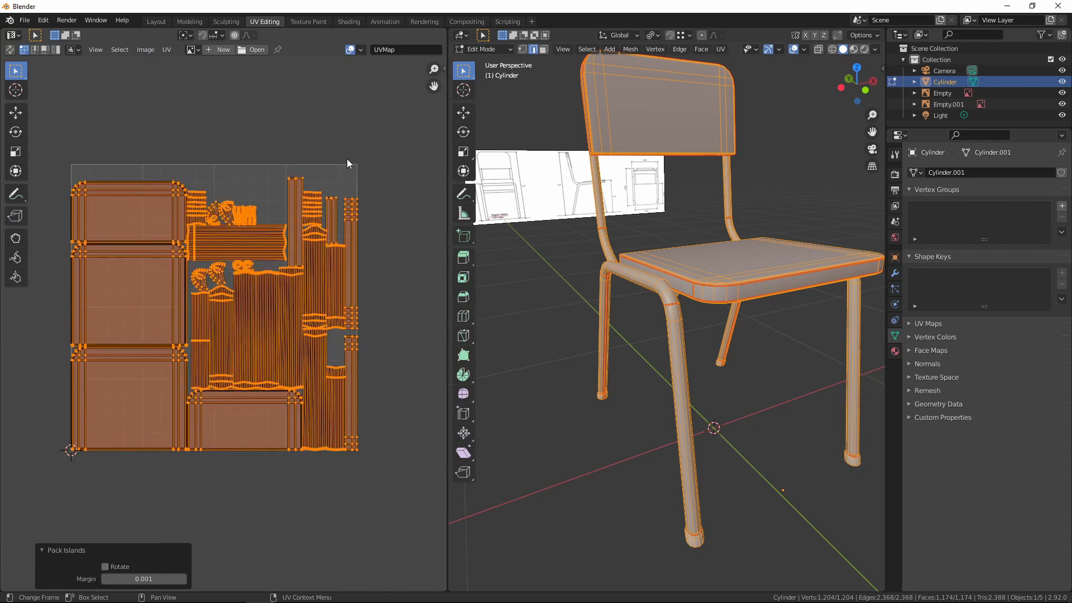
# - Clear the UV selection, select the two horizontal tube islands and rotate them 90° so they stand upright
pyautogui.scroll(6, 300, 257)
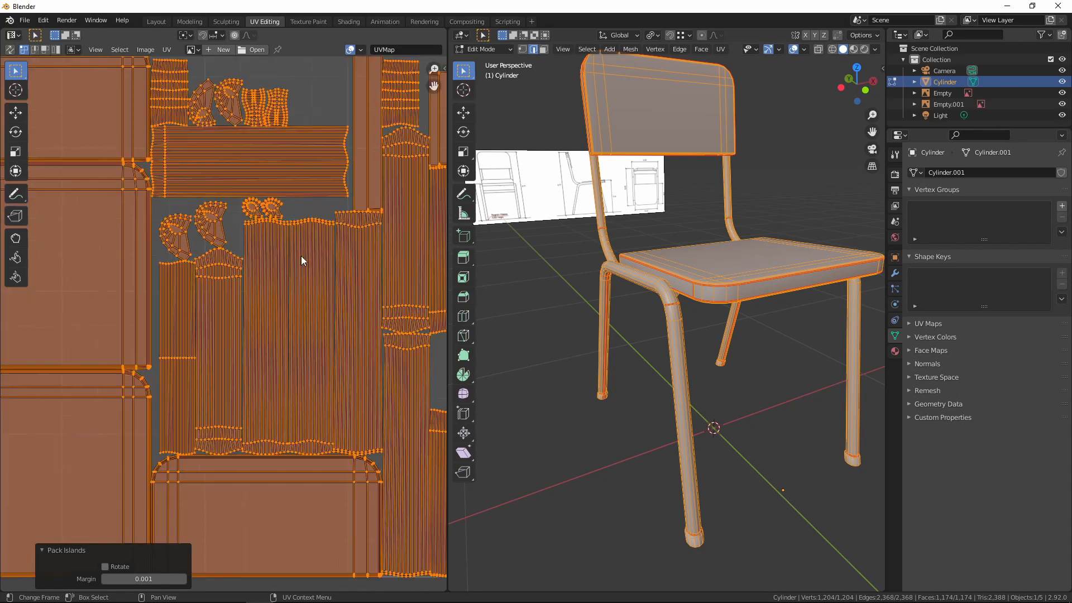
pyautogui.scroll(-2, 318, 216)
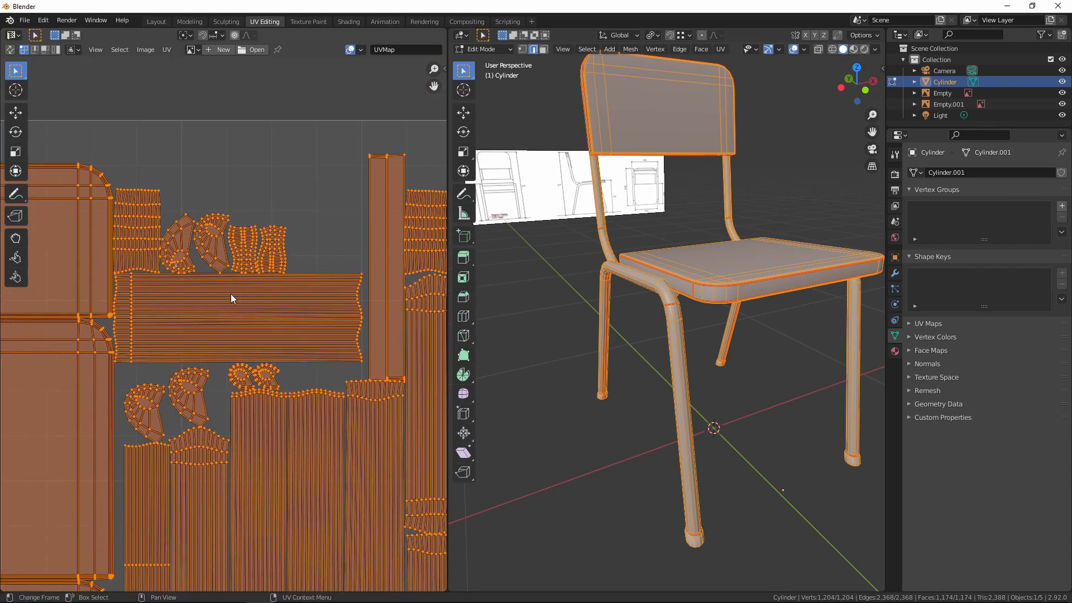
pyautogui.hotkey('alt', 'a')
pyautogui.press('l')
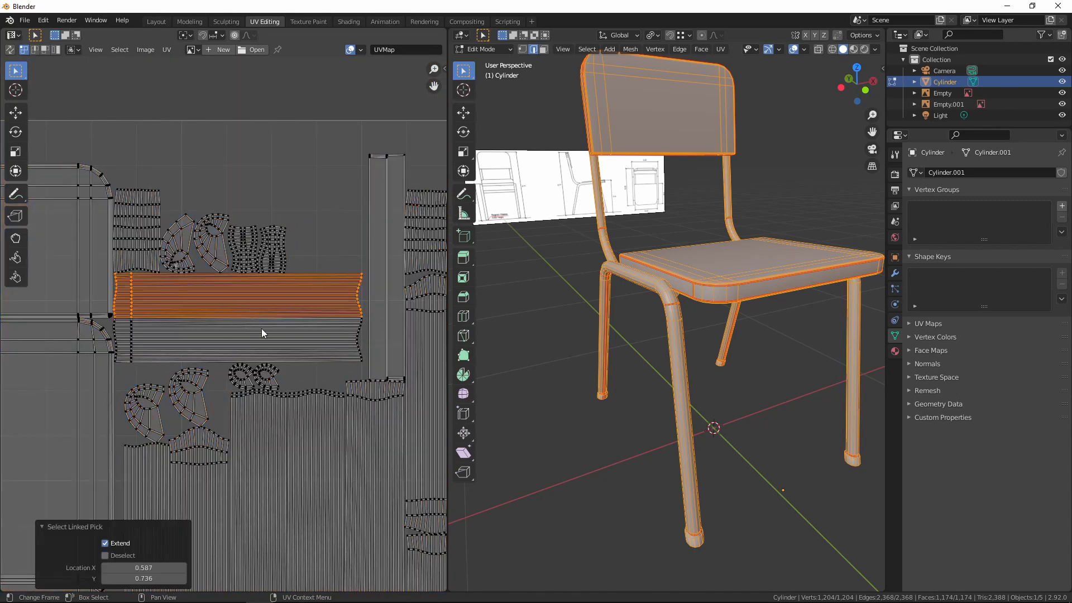
pyautogui.press('l')
pyautogui.scroll(-6, 262, 330)
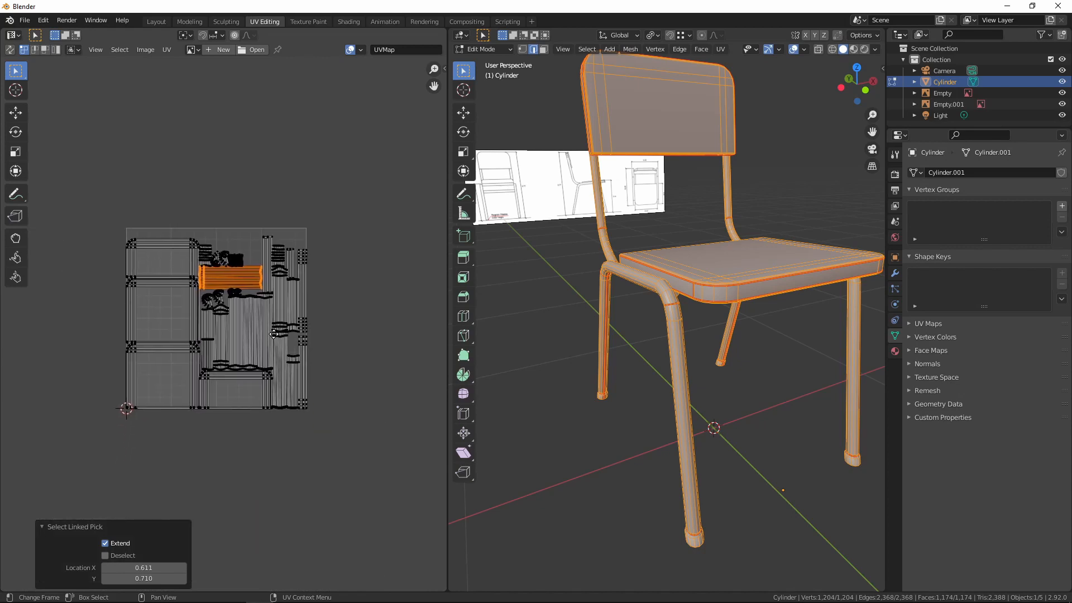
pyautogui.moveTo(274, 334); pyautogui.dragTo(269, 340, button='middle')
pyautogui.write('r90')
pyautogui.press('Return')
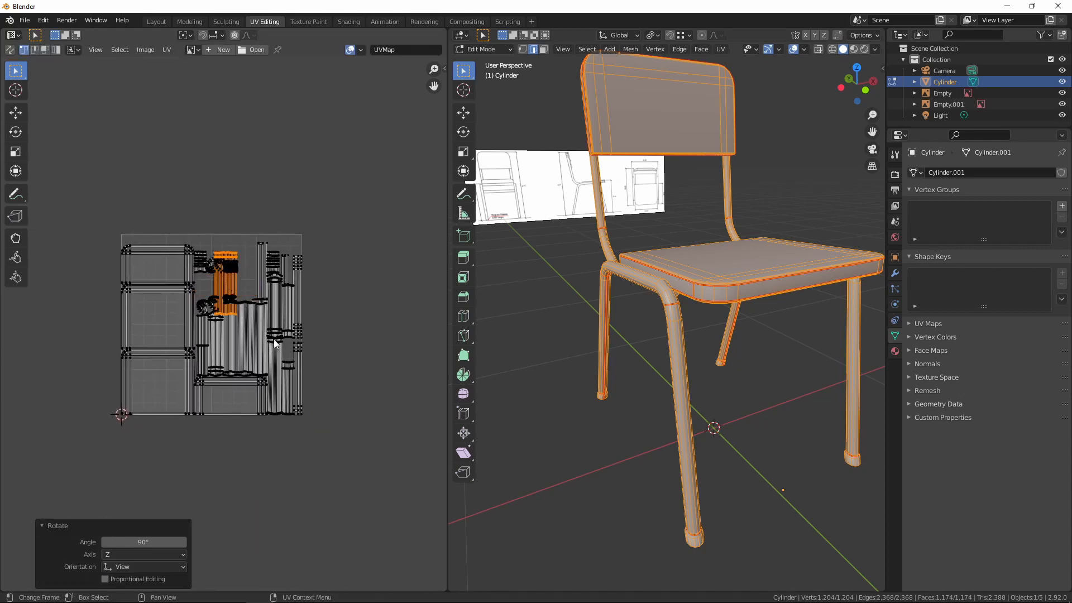
# - Select all UV islands and repack them without rotation
pyautogui.press('a')
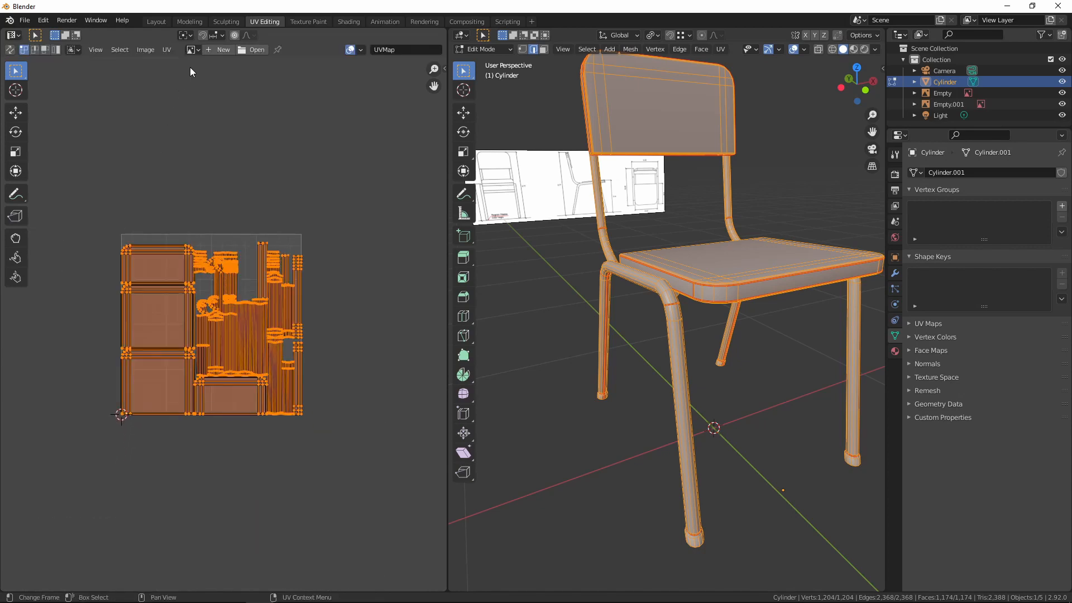
pyautogui.click(167, 50)
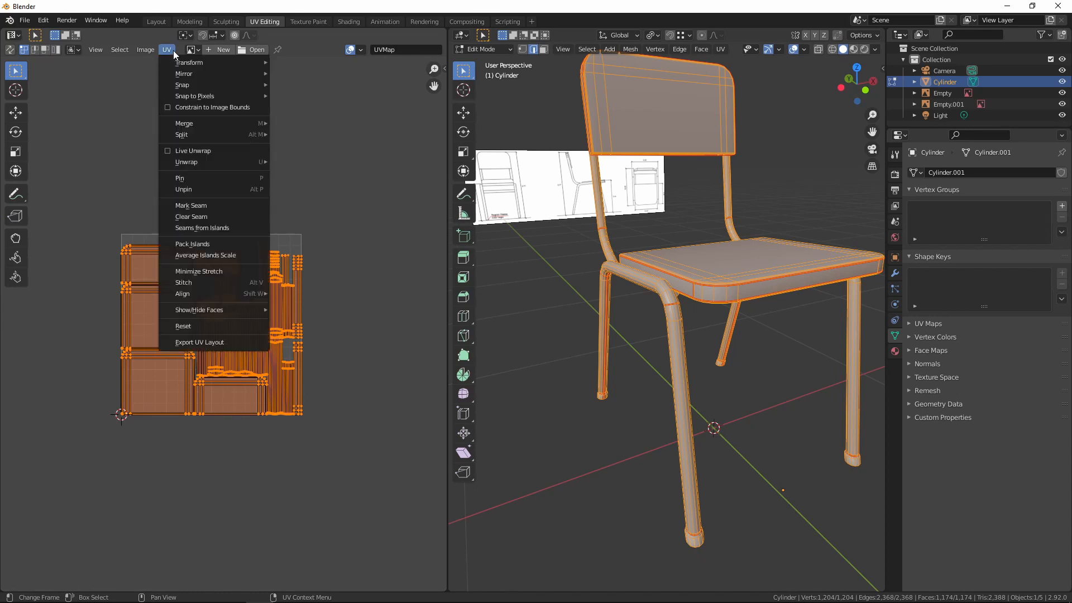
pyautogui.click(205, 243)
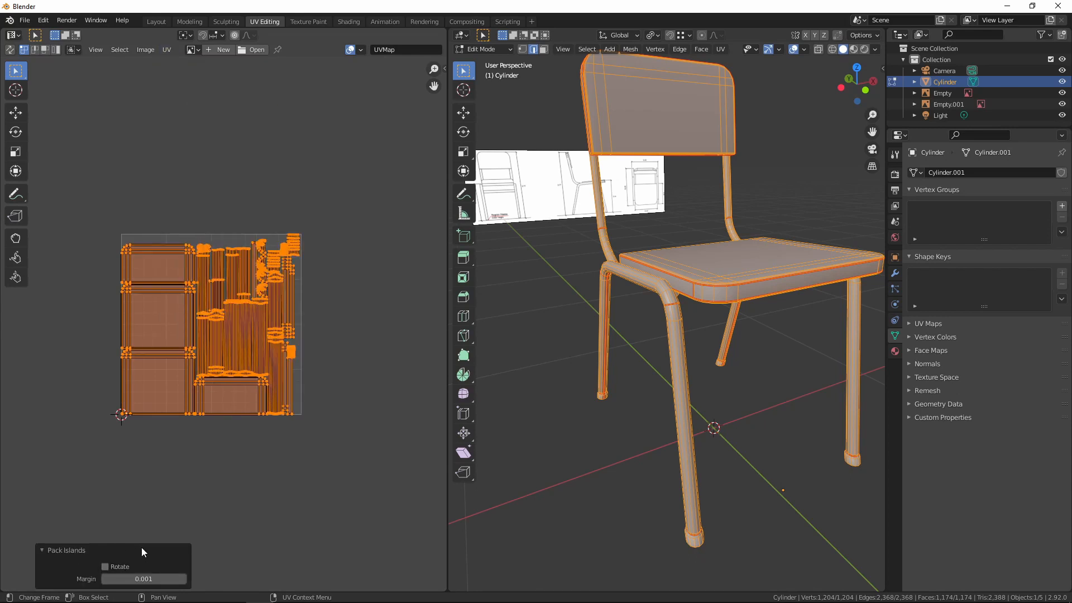
# - Maximize the UV editor and set the island packing margin to 0.017
pyautogui.scroll(2, 307, 415)
pyautogui.press('space')
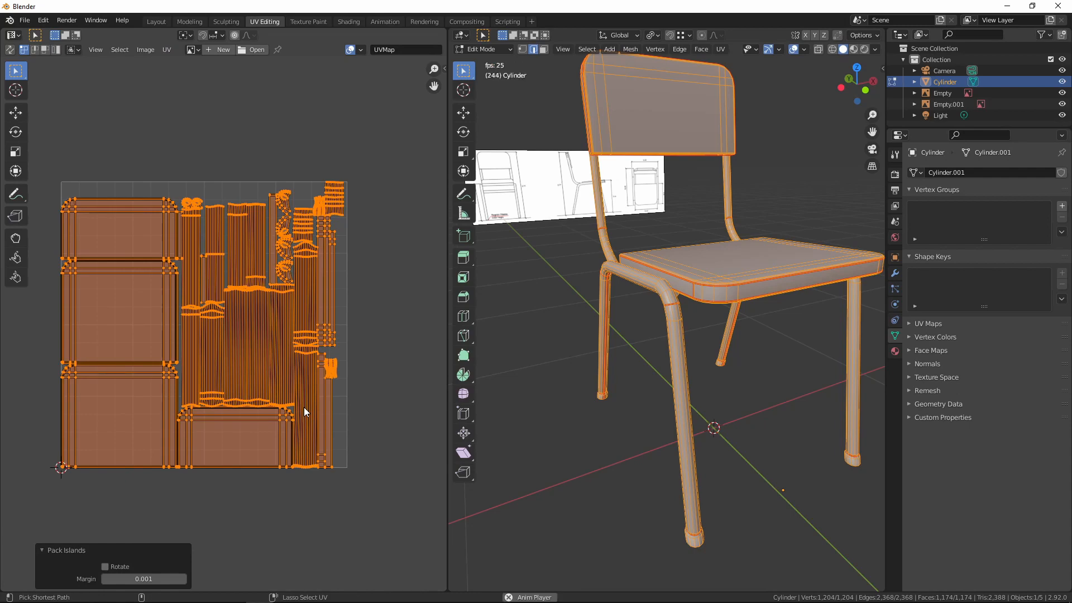
pyautogui.press('space')
pyautogui.hotkey('ctrl', 'space')
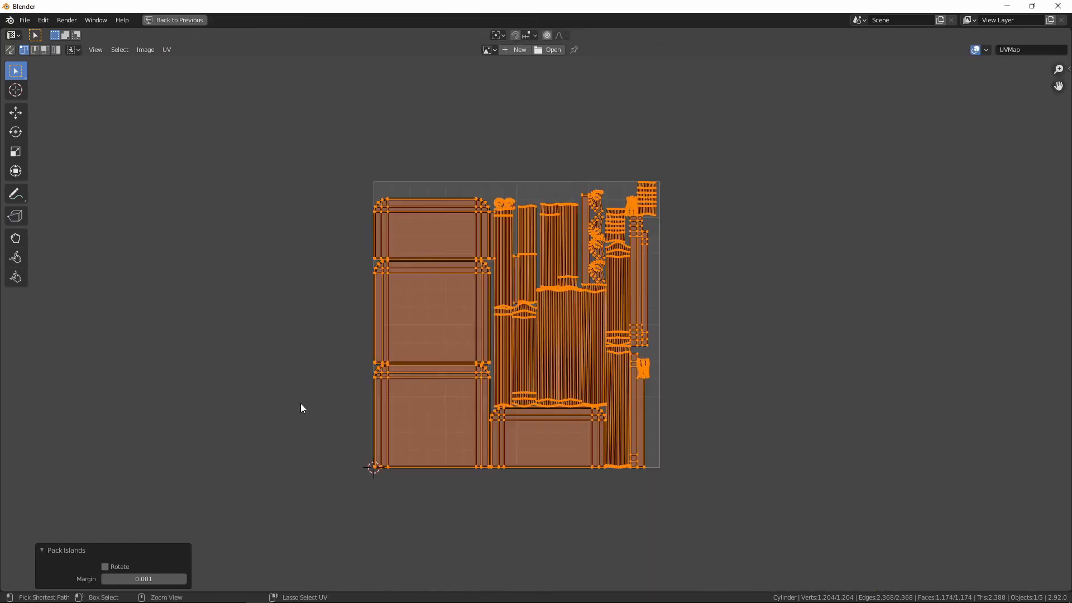
pyautogui.scroll(2, 513, 444)
pyautogui.moveTo(526, 440); pyautogui.dragTo(511, 436, button='middle')
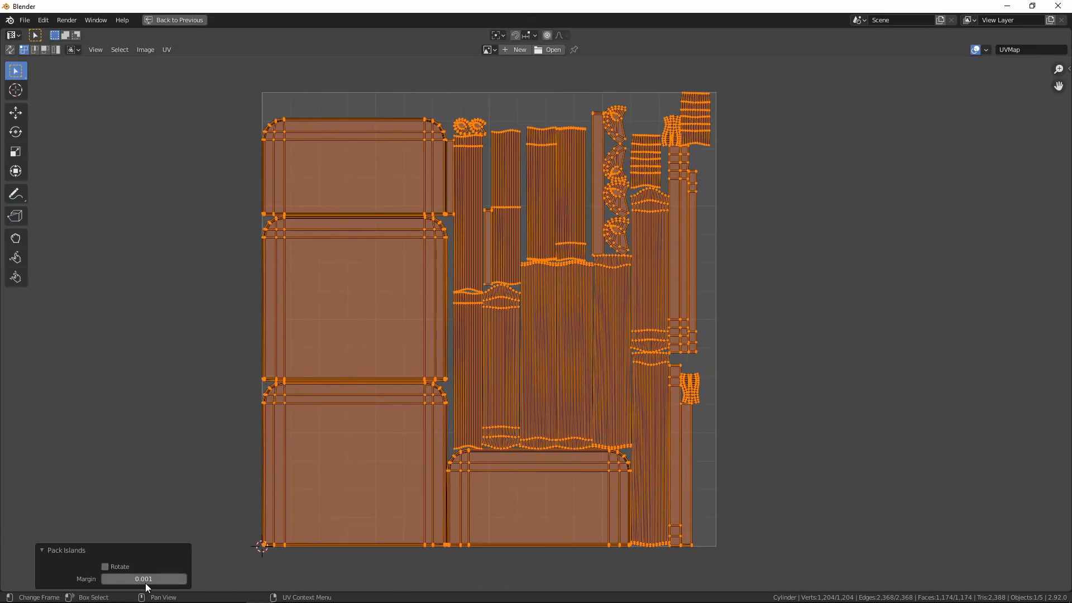
pyautogui.moveTo(145, 581); pyautogui.dragTo(175, 599)
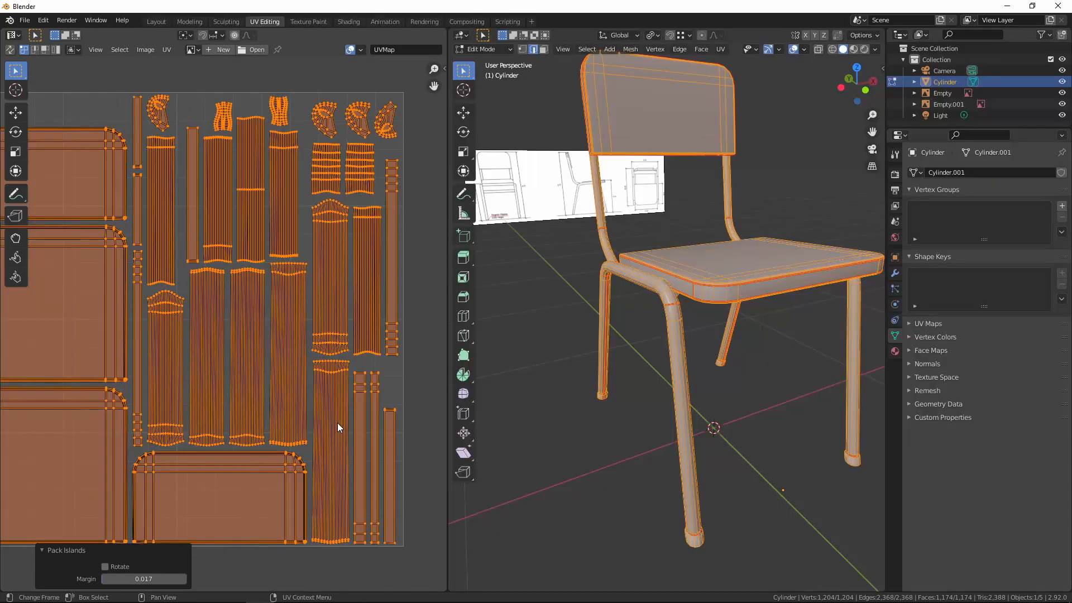
# - Restore the split workspace layout, return the chair to Object Mode and review the finished model
pyautogui.hotkey('ctrl', 'space')
pyautogui.press('Tab')
pyautogui.moveTo(545, 326); pyautogui.dragTo(599, 330, button='middle')
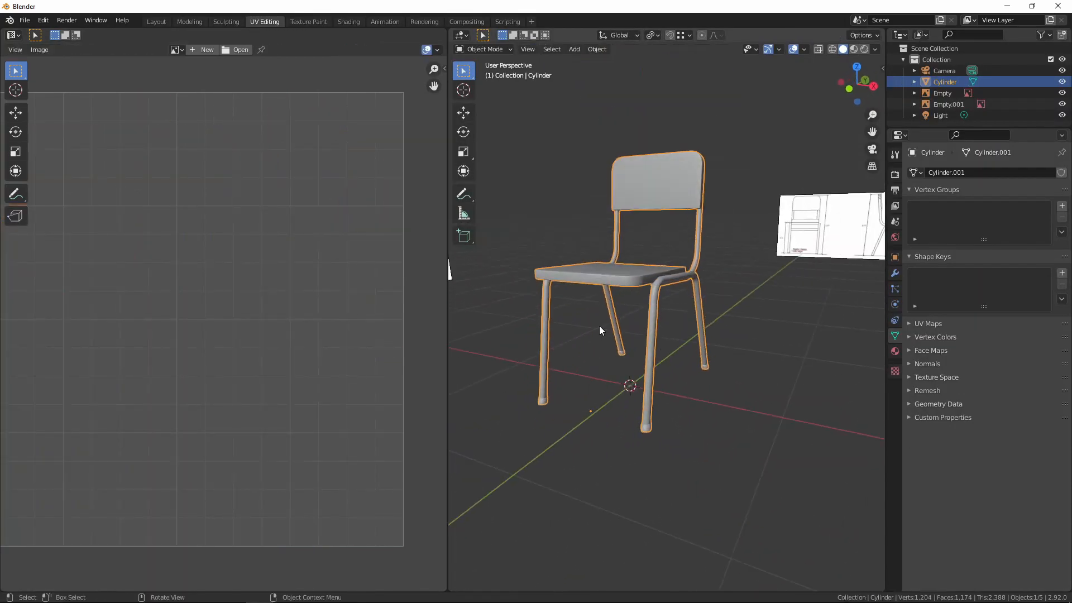
pyautogui.moveTo(584, 375); pyautogui.dragTo(607, 379, button='middle')
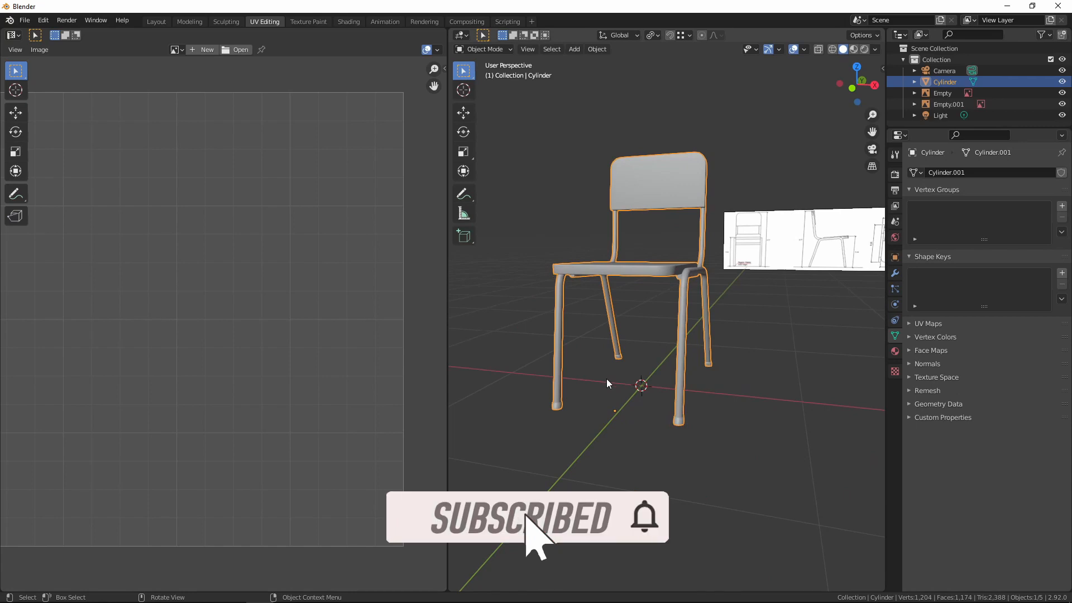